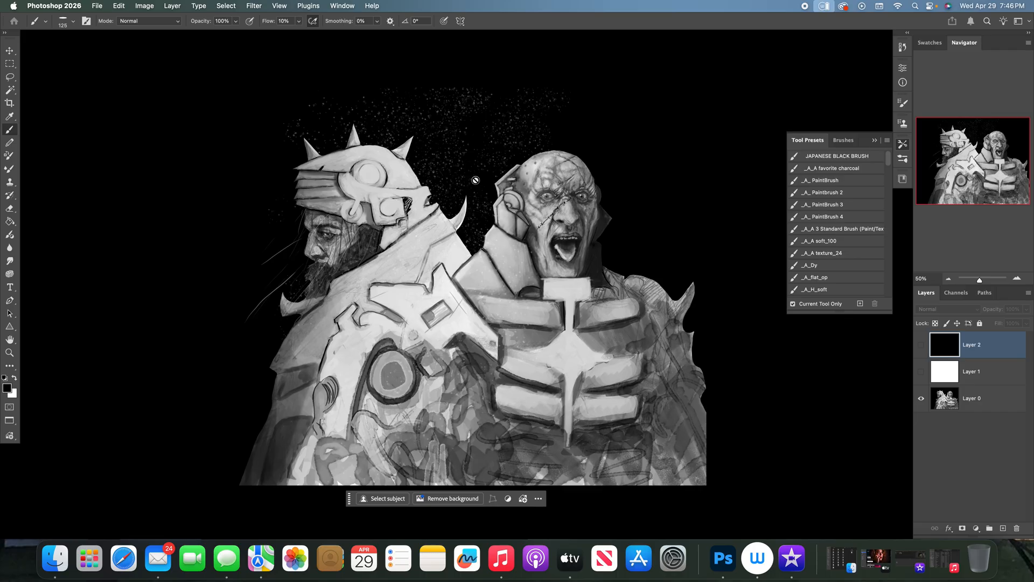
- Set the area surrounding the canvas to Medium Gray and show the white Layer 1 over the artwork
right_click(120, 200)
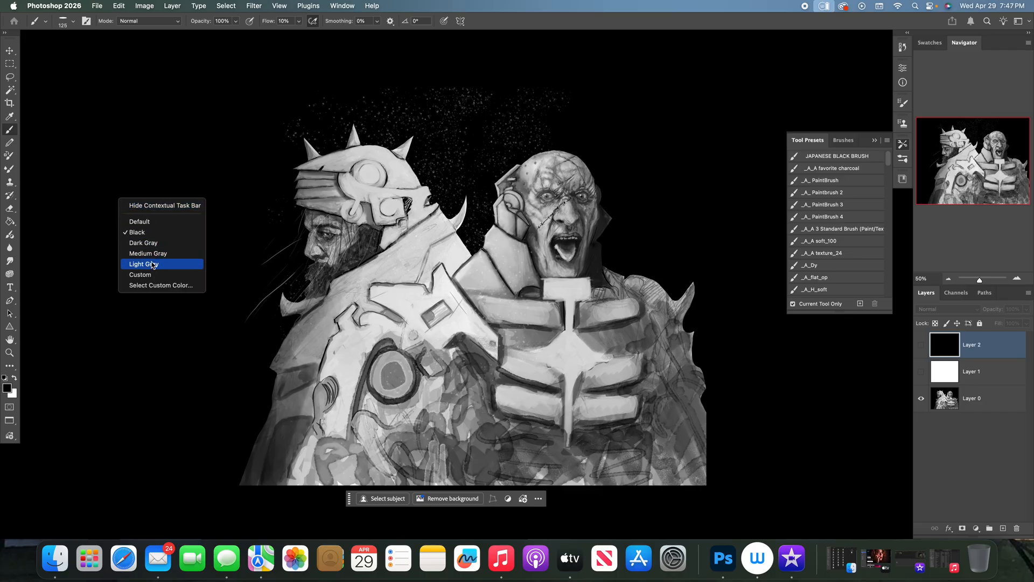
left_click(153, 254)
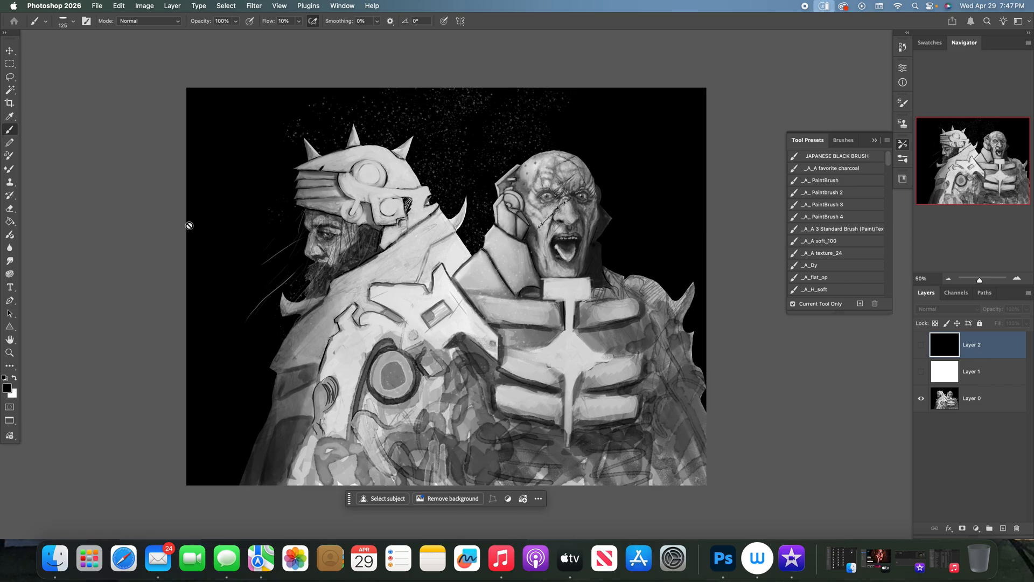
left_click(921, 371)
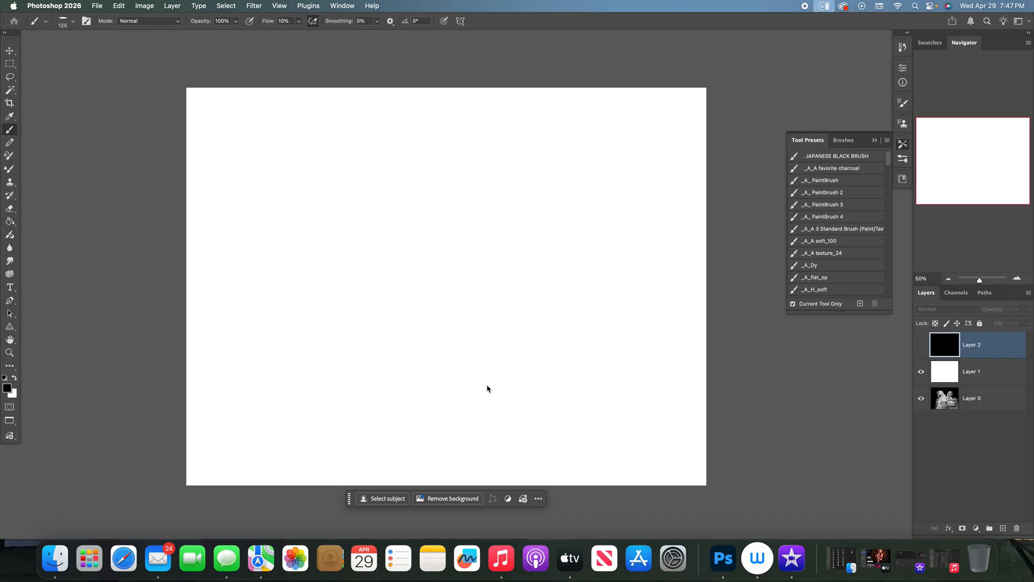
- Choose the JAPANESE BLACK BRUSH preset, make Layer 1 active and undo a short test stroke on it
left_click(842, 156)
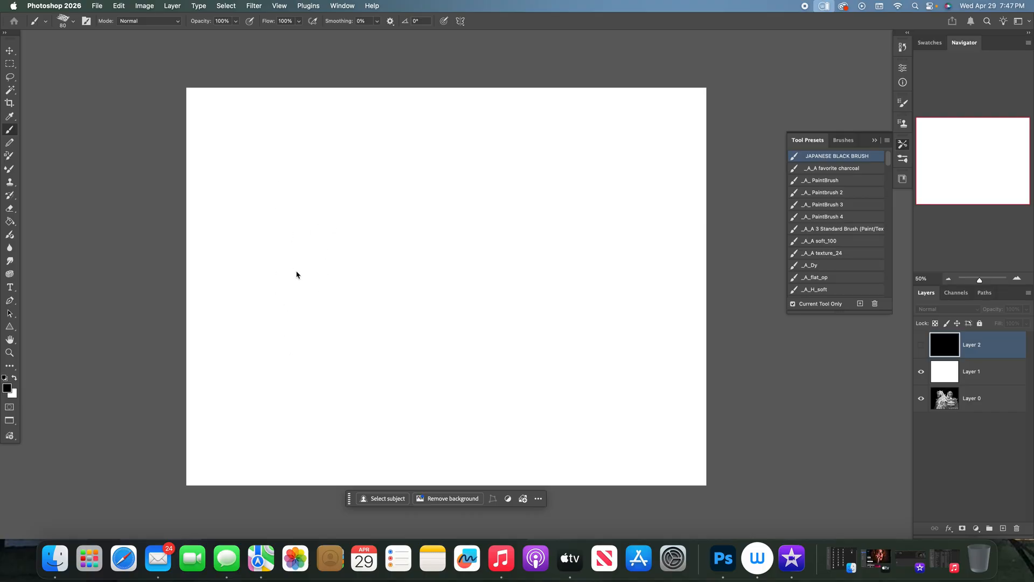
left_click(278, 162)
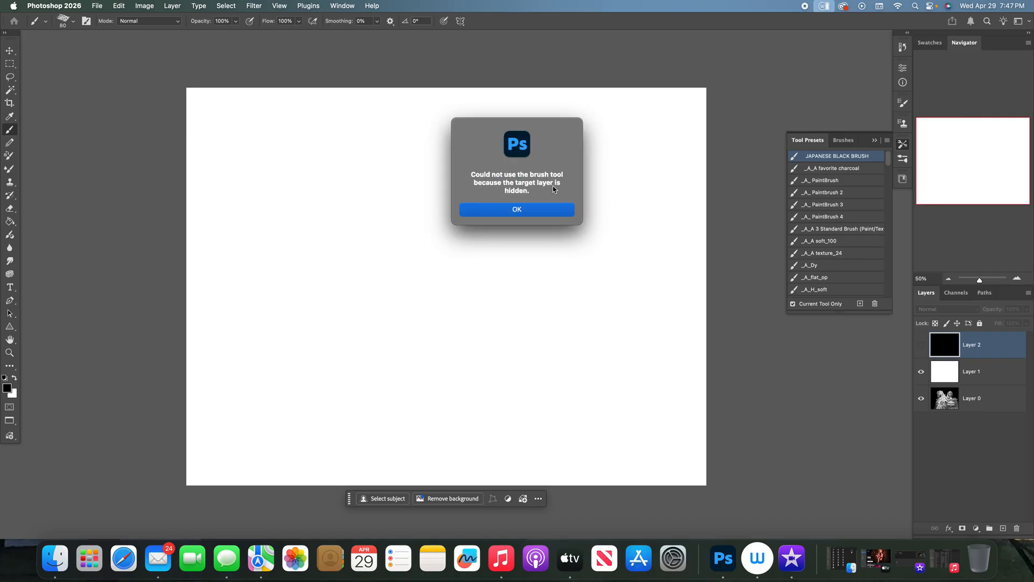
left_click(563, 210)
left_click(973, 373)
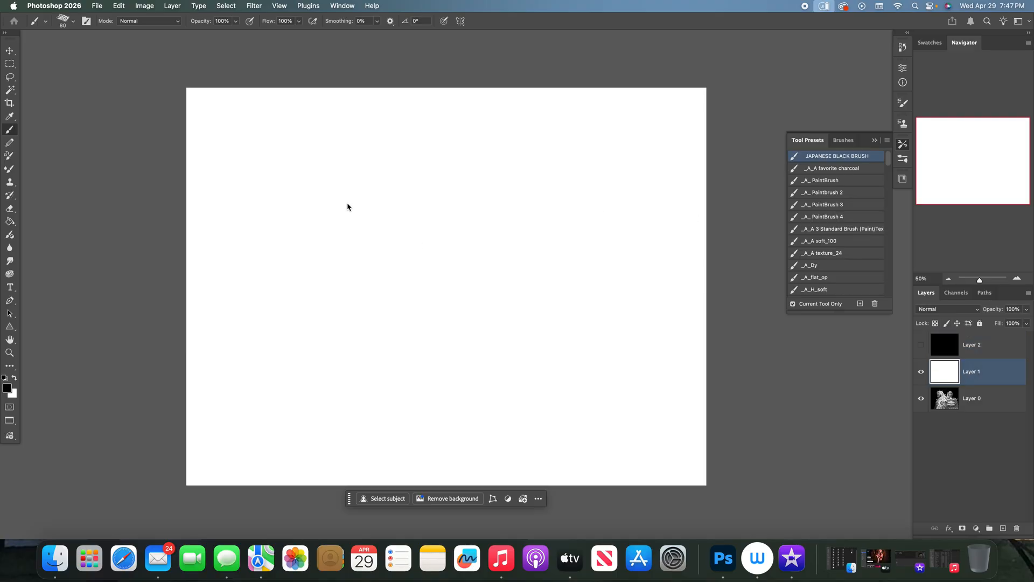
mouse_move(302, 186)
left_mouse_down()
mouse_move(313, 166)
mouse_move(351, 183)
left_mouse_up()
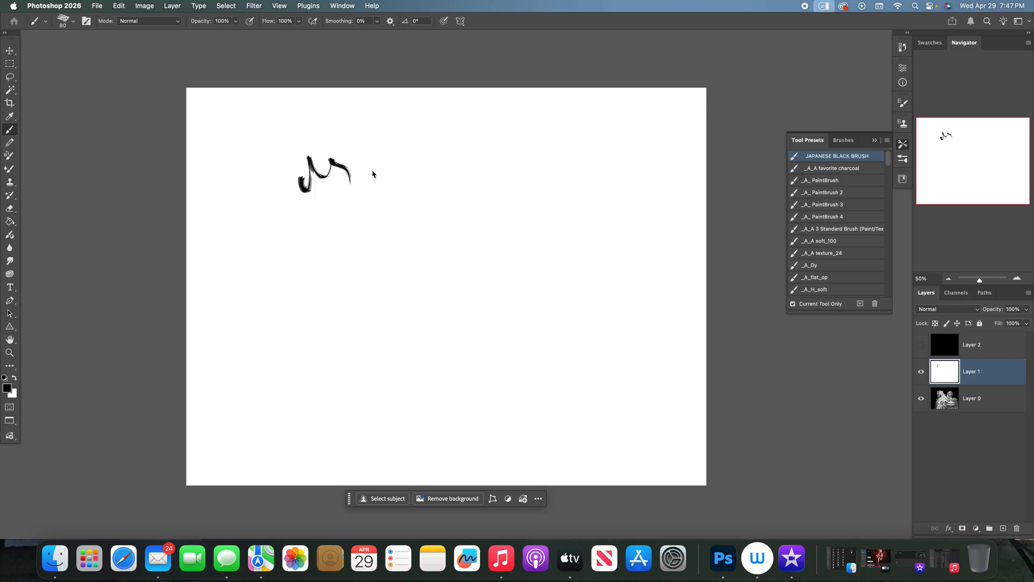
key("super+z")
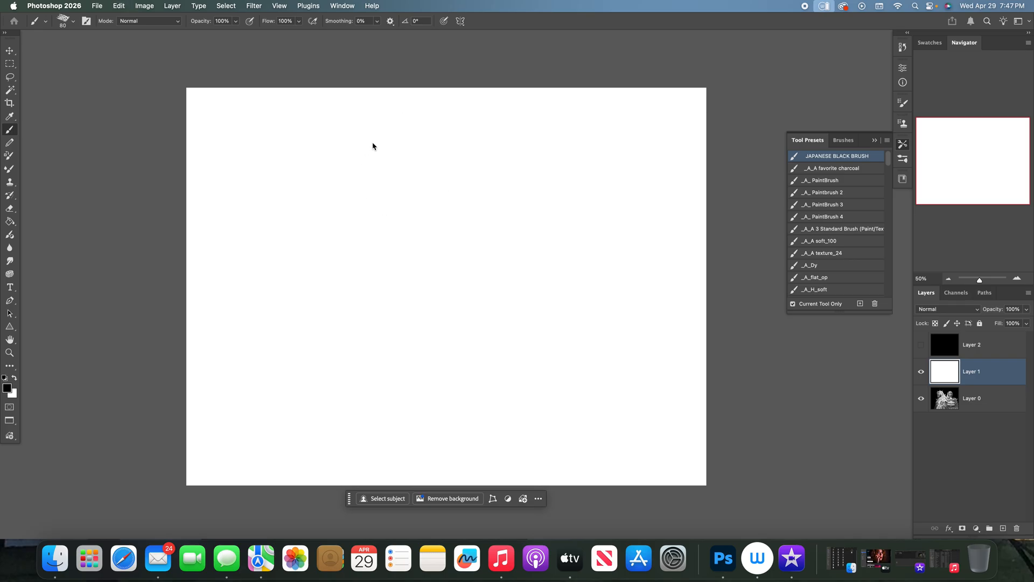
- Handwrite the title "Comic Project" in black near the canvas's upper-left corner and underline it with a long stroke
mouse_move(233, 127)
left_mouse_down()
mouse_move(235, 116)
mouse_move(249, 125)
mouse_move(301, 109)
mouse_move(312, 125)
mouse_move(365, 112)
mouse_move(380, 129)
mouse_move(396, 112)
mouse_move(415, 110)
mouse_move(410, 119)
left_mouse_up()
left_click_drag(191, 142, 466, 127)
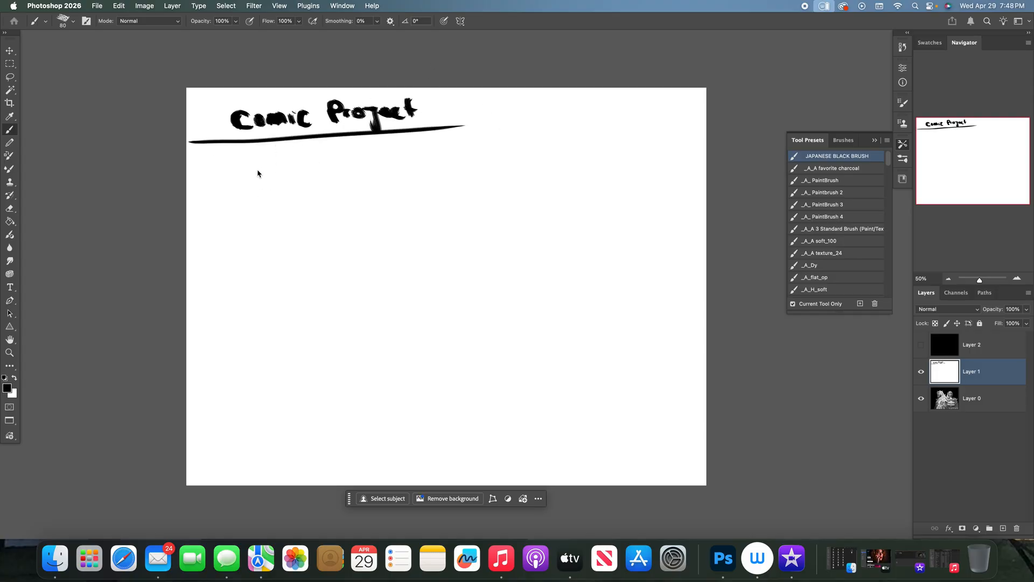
- Reduce the brush to 45 px, then handwrite list item 1, "Cool characters", under the title with a circled number and underline
key("bracketleft")
key("bracketleft")
key("bracketleft")
key("bracketleft")
mouse_move(245, 162)
left_mouse_down()
mouse_move(238, 173)
mouse_move(256, 167)
left_mouse_up()
mouse_move(263, 166)
left_mouse_down()
mouse_move(288, 157)
mouse_move(218, 155)
left_mouse_up()
left_click_drag(290, 162, 301, 171)
left_click_drag(307, 162, 367, 168)
left_click_drag(222, 182, 401, 177)
- Handwrite list item 2, "Cool Scenes", with a circled number and an underline below the first item
left_click_drag(253, 190, 249, 199)
left_click_drag(249, 191, 355, 200)
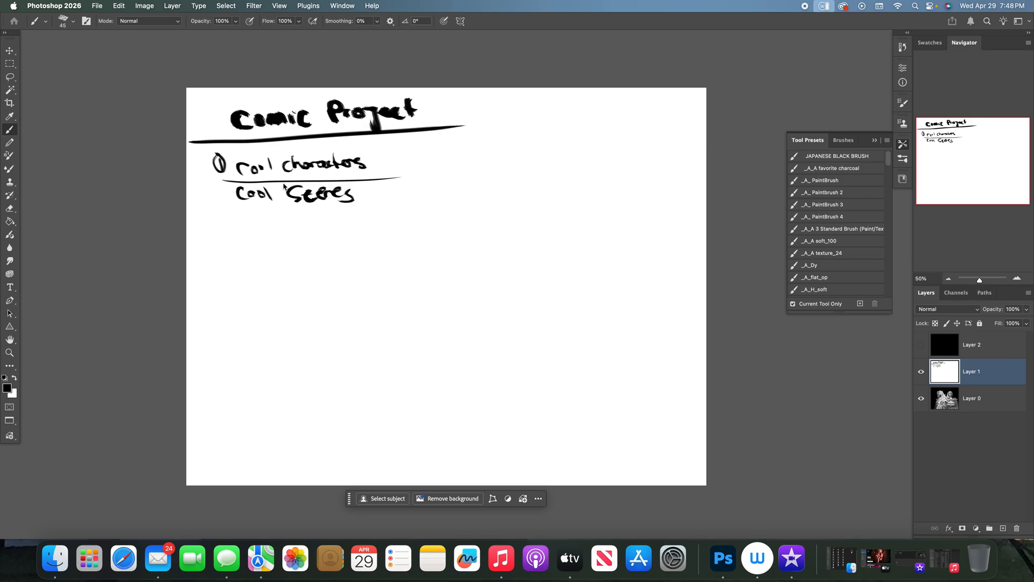
mouse_move(215, 187)
left_mouse_down()
mouse_move(226, 199)
mouse_move(213, 201)
left_mouse_up()
mouse_move(215, 216)
left_mouse_down()
mouse_move(222, 227)
mouse_move(215, 209)
mouse_move(391, 197)
left_mouse_up()
- Handwrite "Cool Backgrounds" as list item 3 and underline it
mouse_move(241, 214)
left_mouse_down()
mouse_move(243, 227)
mouse_move(260, 223)
left_mouse_up()
mouse_move(263, 211)
left_mouse_down()
mouse_move(264, 223)
mouse_move(317, 217)
mouse_move(324, 231)
mouse_move(334, 219)
mouse_move(370, 220)
left_mouse_up()
left_click_drag(250, 230, 412, 232)
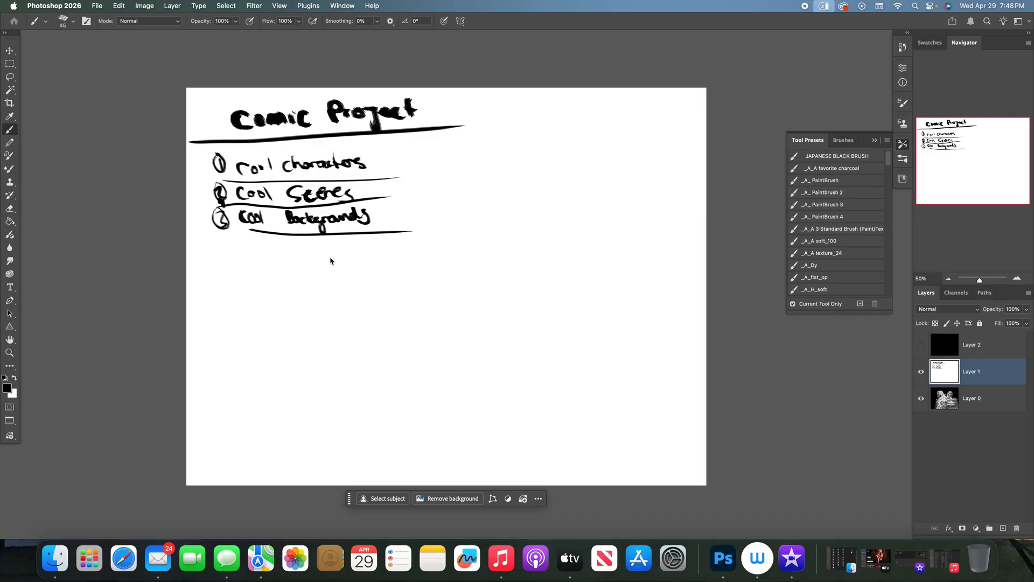
- Handwrite list item 4, "Turret Gun on arm", with a circled number and a long underline
mouse_move(225, 240)
left_mouse_down()
mouse_move(220, 250)
mouse_move(230, 249)
left_mouse_up()
mouse_move(227, 240)
left_mouse_down()
mouse_move(227, 258)
mouse_move(223, 229)
left_mouse_up()
left_click_drag(254, 246, 255, 259)
left_click_drag(246, 246, 288, 255)
left_click_drag(314, 253, 333, 258)
left_click_drag(365, 248, 378, 257)
left_click_drag(399, 250, 429, 255)
left_click_drag(243, 265, 496, 283)
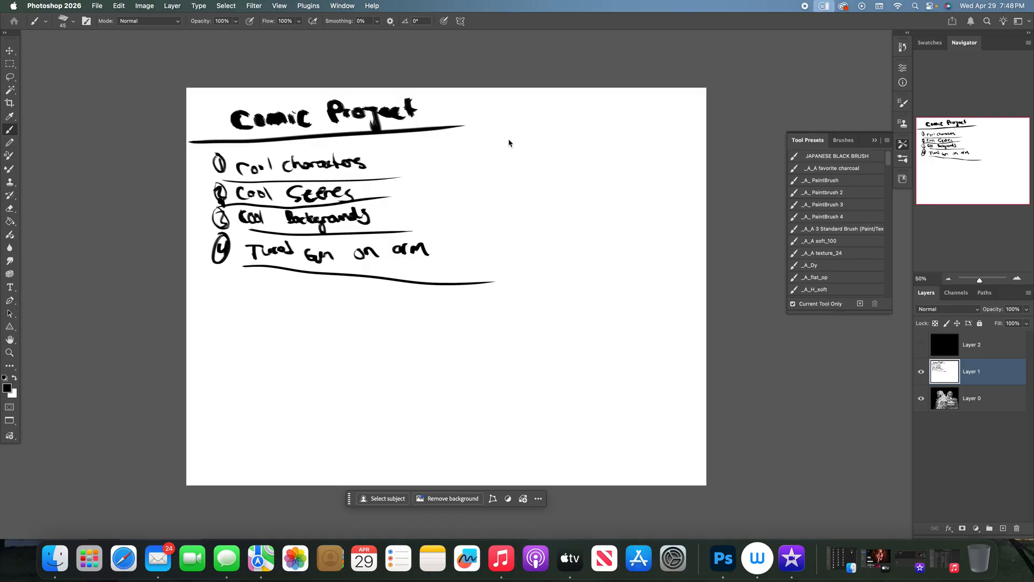
- Sketch a large rectangular comic panel beside the list, going over its top and left edges with repeated strokes
left_click_drag(622, 129, 483, 139)
mouse_move(474, 143)
left_mouse_down()
mouse_move(473, 269)
mouse_move(676, 281)
mouse_move(639, 179)
left_mouse_up()
mouse_move(635, 126)
left_mouse_down()
mouse_move(565, 131)
mouse_move(473, 183)
mouse_move(473, 258)
left_mouse_up()
left_click_drag(475, 295, 676, 284)
mouse_move(636, 119)
left_mouse_down()
mouse_move(647, 272)
mouse_move(449, 298)
mouse_move(466, 128)
left_mouse_up()
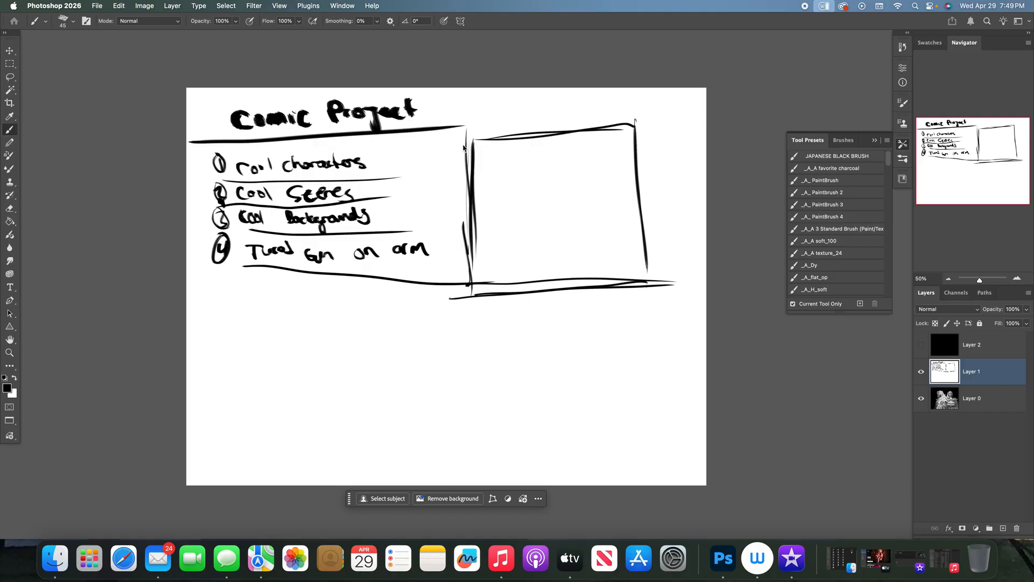
left_click_drag(466, 140, 587, 132)
left_click_drag(506, 140, 583, 130)
left_click_drag(462, 141, 636, 118)
left_click_drag(491, 144, 647, 122)
mouse_move(530, 139)
left_mouse_down()
mouse_move(623, 124)
mouse_move(421, 154)
mouse_move(464, 177)
left_mouse_up()
left_click_drag(462, 137, 466, 165)
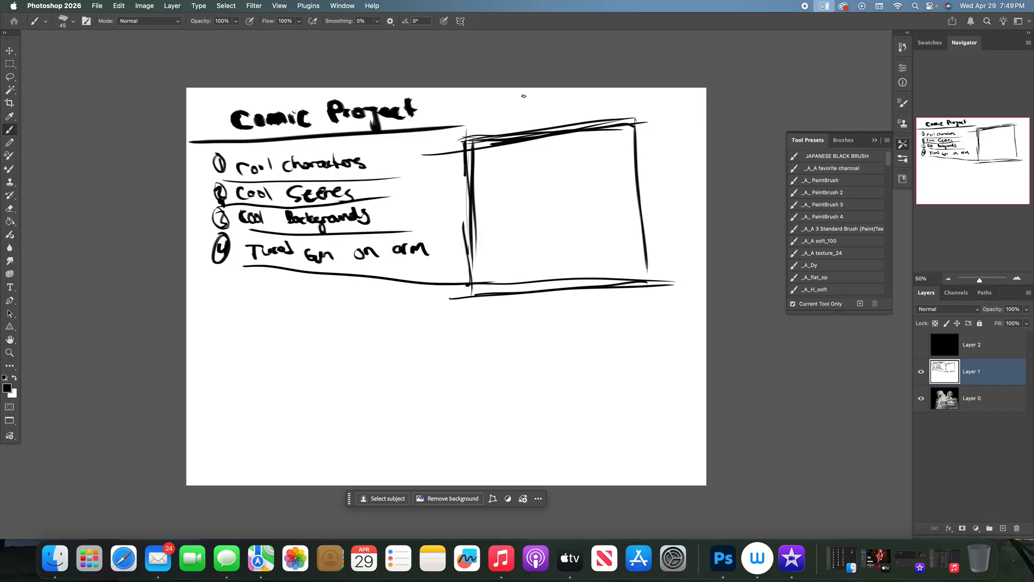
- Circle the stray line end beyond the panel's upper-left corner and try to erase it
left_click_drag(437, 135, 434, 141)
key("e")
left_click_drag(436, 145, 418, 157)
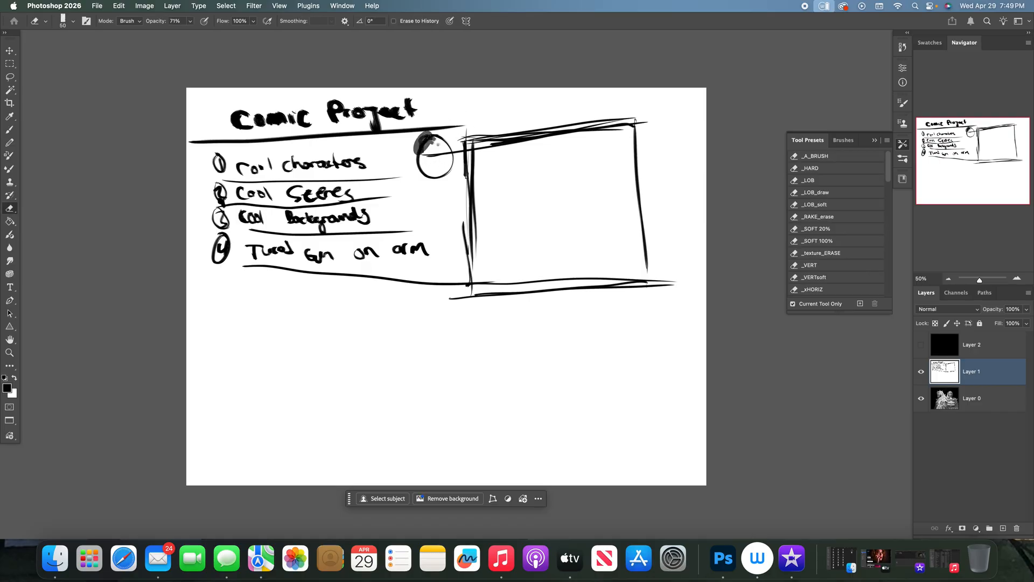
key("b")
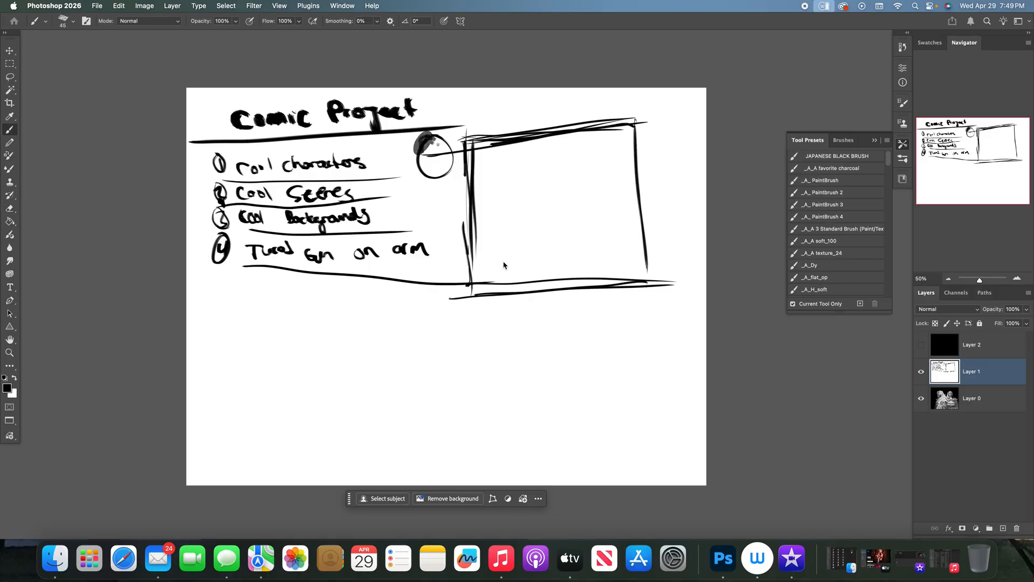
- Paint out the circle, smudge and doubled lines around the panel's upper-left corner in white, enlarging the brush to 80 px
key("x")
mouse_move(418, 155)
left_mouse_down()
mouse_move(435, 95)
mouse_move(442, 161)
mouse_move(420, 170)
left_mouse_up()
key("bracketright")
key("bracketright")
key("bracketright")
key("bracketright")
mouse_move(437, 133)
left_mouse_down()
mouse_move(433, 144)
mouse_move(423, 188)
mouse_move(447, 165)
mouse_move(458, 134)
mouse_move(468, 235)
mouse_move(452, 175)
mouse_move(471, 149)
mouse_move(561, 137)
mouse_move(488, 144)
mouse_move(495, 154)
mouse_move(478, 199)
mouse_move(474, 159)
mouse_move(476, 260)
left_mouse_up()
mouse_move(533, 139)
left_mouse_down()
mouse_move(622, 128)
mouse_move(596, 131)
left_mouse_up()
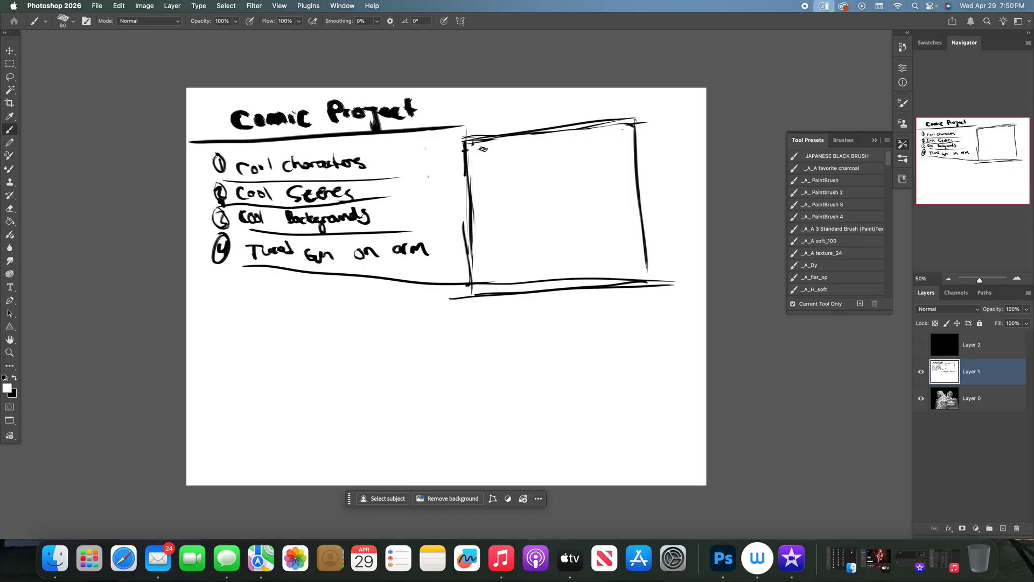
left_click_drag(474, 141, 509, 139)
left_click_drag(461, 139, 466, 152)
- Redraw the panel's upper-left corner and top edge in black and correct the word "Turret" in item 4
key("x")
mouse_move(465, 156)
left_mouse_down()
mouse_move(464, 136)
mouse_move(617, 116)
left_mouse_up()
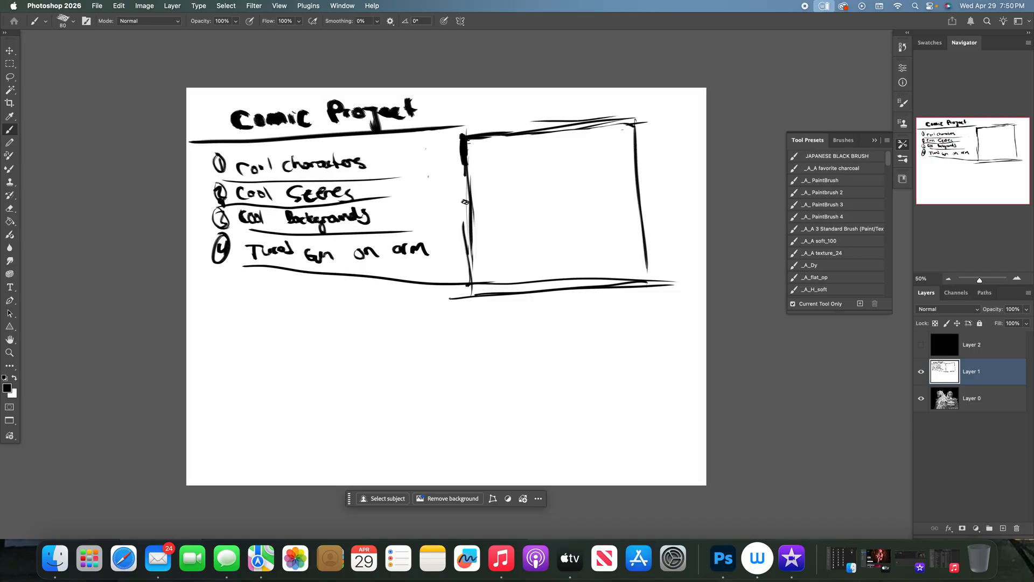
left_click_drag(281, 249, 290, 246)
left_click_drag(292, 244, 294, 254)
- Sketch a rough figure inside the panel, a short mark above it and a long shape crossing the panel's top edge
mouse_move(490, 101)
left_mouse_down()
mouse_move(492, 127)
mouse_move(496, 96)
mouse_move(514, 102)
left_mouse_up()
left_click_drag(541, 168, 575, 152)
mouse_move(519, 178)
left_mouse_down()
mouse_move(530, 182)
mouse_move(498, 186)
mouse_move(504, 214)
mouse_move(525, 191)
left_mouse_up()
mouse_move(581, 162)
left_mouse_down()
mouse_move(591, 143)
mouse_move(594, 162)
left_mouse_up()
left_click_drag(529, 212, 551, 215)
mouse_move(549, 213)
left_mouse_down()
mouse_move(572, 182)
mouse_move(570, 211)
left_mouse_up()
mouse_move(542, 221)
left_mouse_down()
mouse_move(558, 225)
mouse_move(547, 264)
left_mouse_up()
mouse_move(550, 257)
left_mouse_down()
mouse_move(562, 224)
mouse_move(592, 262)
left_mouse_up()
left_click_drag(569, 213, 594, 265)
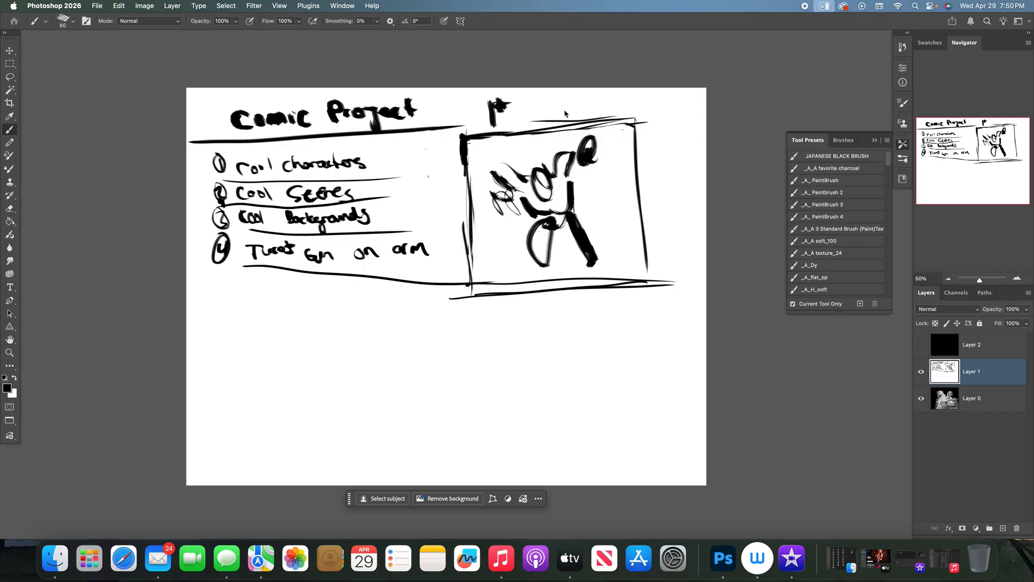
left_click_drag(530, 142, 597, 87)
mouse_move(561, 126)
left_mouse_down()
mouse_move(548, 142)
mouse_move(620, 108)
mouse_move(536, 146)
left_mouse_up()
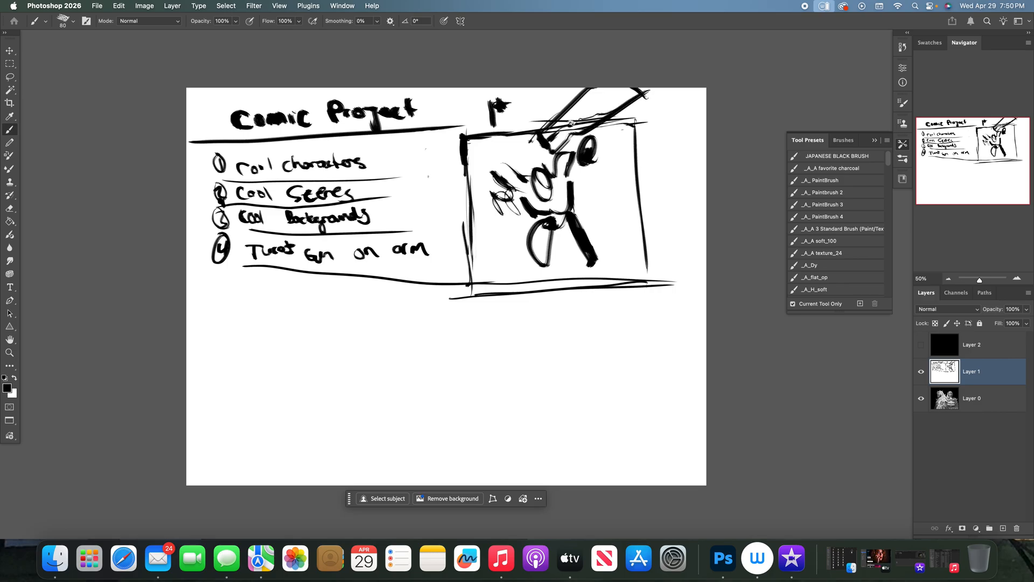
- Try to erase the sketched lines sticking out above the panel's top edge
key("e")
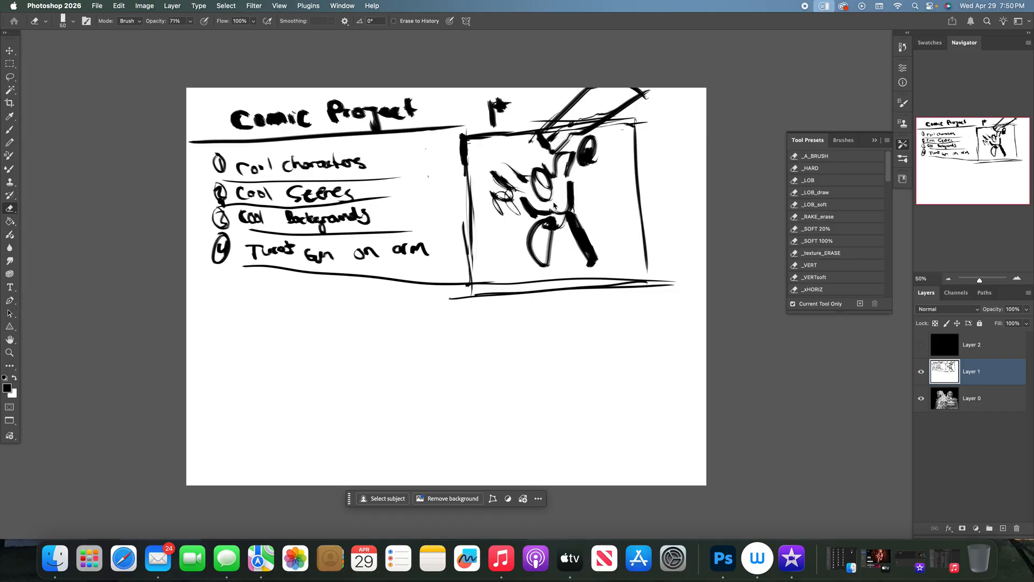
key("x")
mouse_move(561, 111)
left_mouse_down()
mouse_move(589, 102)
mouse_move(558, 125)
left_mouse_up()
key("x")
key("x")
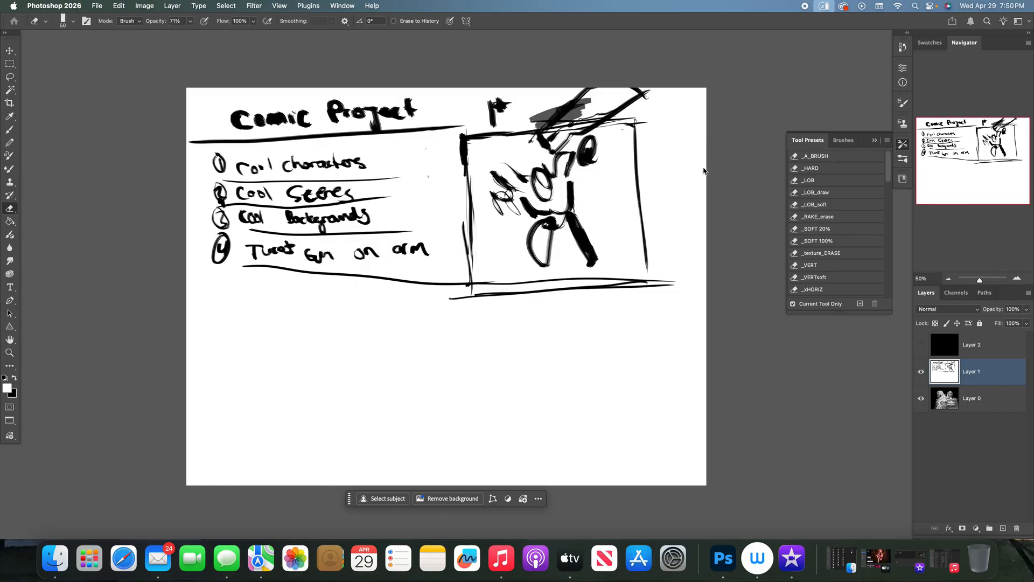
- Paint out the figure, the mark above the panel and the overshooting edge lines in white, enlarging the brush to 150 px
key("b")
key("x")
mouse_move(596, 103)
left_mouse_down()
mouse_move(649, 97)
mouse_move(617, 116)
mouse_move(526, 125)
mouse_move(614, 118)
mouse_move(541, 123)
mouse_move(575, 104)
mouse_move(541, 110)
mouse_move(645, 87)
mouse_move(528, 98)
mouse_move(493, 119)
mouse_move(573, 153)
mouse_move(579, 132)
mouse_move(541, 141)
mouse_move(565, 202)
mouse_move(543, 197)
mouse_move(516, 169)
mouse_move(498, 222)
mouse_move(542, 172)
mouse_move(577, 251)
mouse_move(591, 245)
mouse_move(583, 253)
mouse_move(595, 260)
mouse_move(578, 252)
mouse_move(527, 269)
mouse_move(542, 252)
mouse_move(547, 172)
mouse_move(562, 158)
mouse_move(540, 141)
mouse_move(586, 147)
mouse_move(592, 173)
mouse_move(599, 141)
mouse_move(504, 93)
mouse_move(488, 125)
mouse_move(485, 106)
mouse_move(605, 116)
left_mouse_up()
key("bracketright")
key("bracketright")
key("bracketright")
key("bracketright")
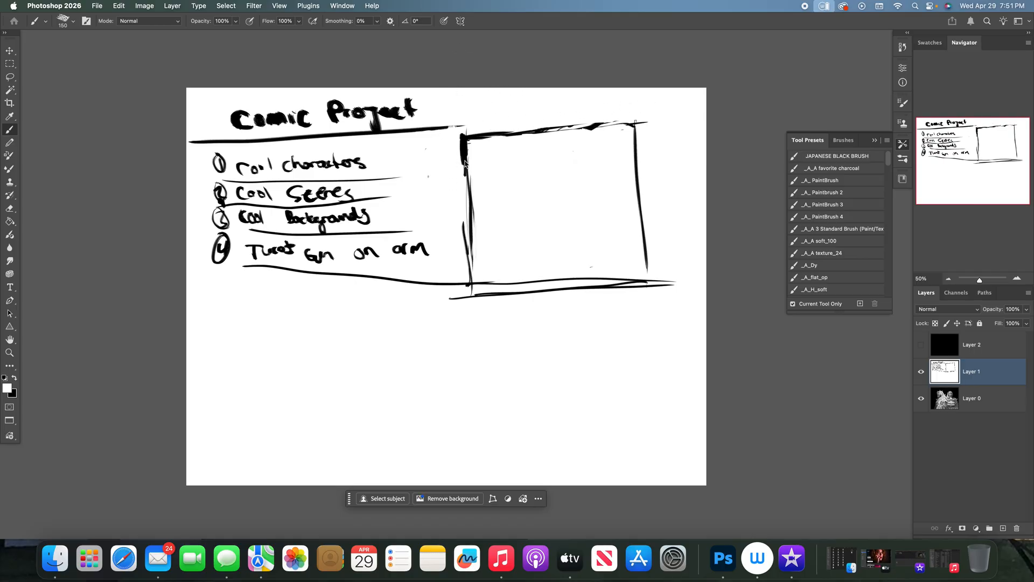
mouse_move(458, 134)
left_mouse_down()
mouse_move(452, 263)
mouse_move(454, 181)
left_mouse_up()
mouse_move(498, 294)
left_mouse_down()
mouse_move(698, 273)
mouse_move(655, 291)
mouse_move(442, 284)
left_mouse_up()
- Redraw the panel's four edges as thick straight black lines with a 90 px brush
key("x")
key("bracketleft")
key("bracketleft")
key("bracketleft")
left_click_drag(470, 279, 662, 276)
mouse_move(587, 129)
left_mouse_down()
mouse_move(516, 131)
mouse_move(634, 124)
mouse_move(634, 155)
left_mouse_up()
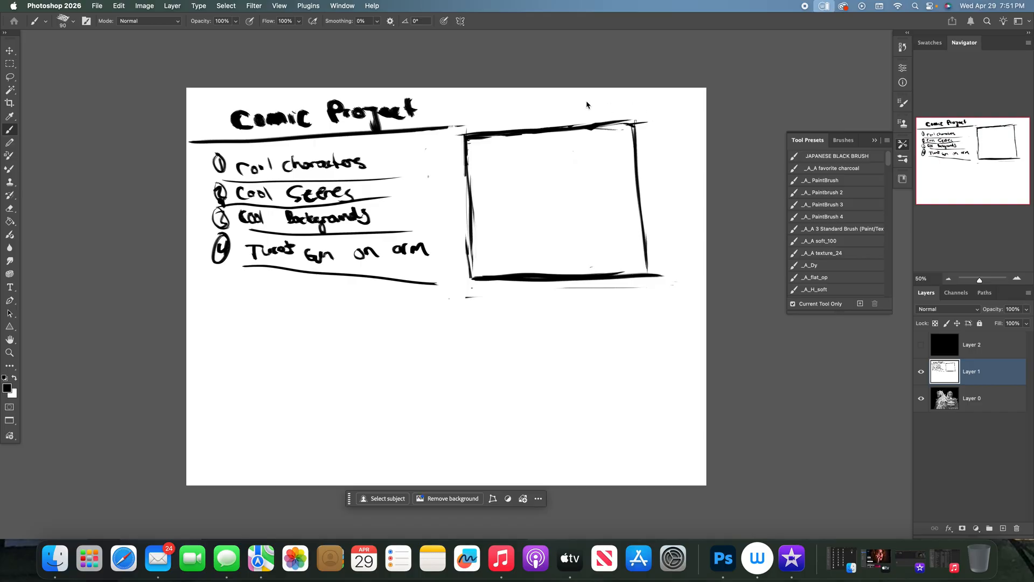
left_click_drag(602, 124, 632, 121)
mouse_move(468, 136)
left_mouse_down()
mouse_move(635, 132)
mouse_move(637, 279)
left_mouse_up()
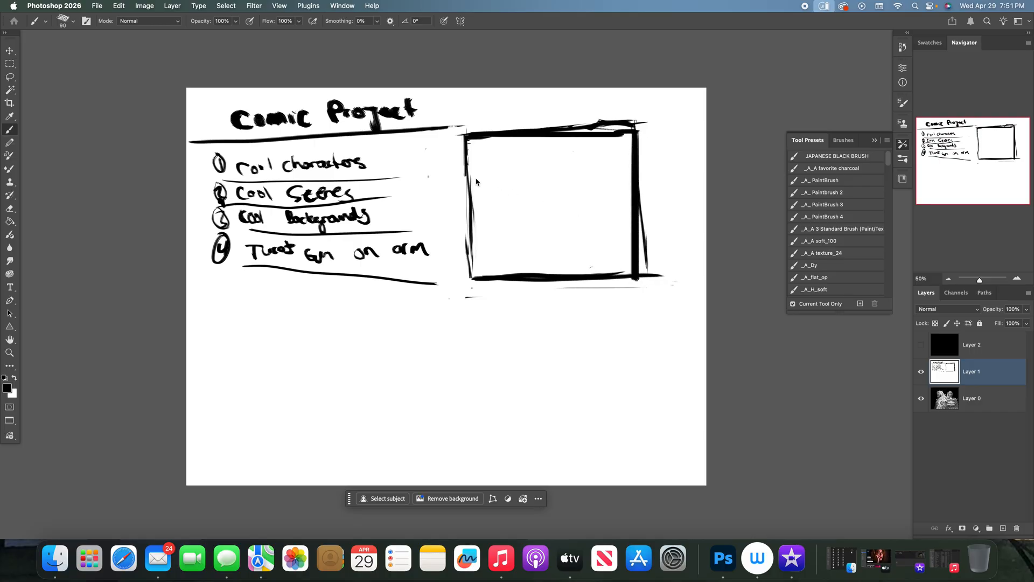
mouse_move(467, 136)
left_mouse_down()
mouse_move(479, 288)
mouse_move(470, 280)
mouse_move(650, 279)
left_mouse_up()
- Trim the overshoots at the panel's lower corners and along the outside of its right edge in white
key("e")
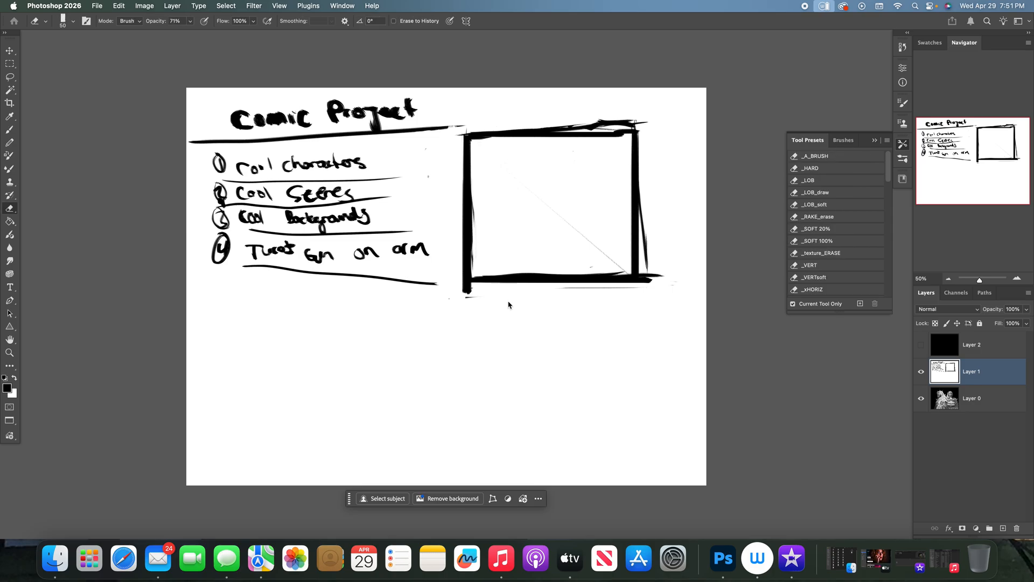
key("x")
left_click_drag(478, 293, 468, 291)
key("b")
left_click_drag(470, 289, 475, 296)
mouse_move(654, 285)
left_mouse_down()
mouse_move(644, 281)
mouse_move(658, 261)
mouse_move(645, 212)
left_mouse_up()
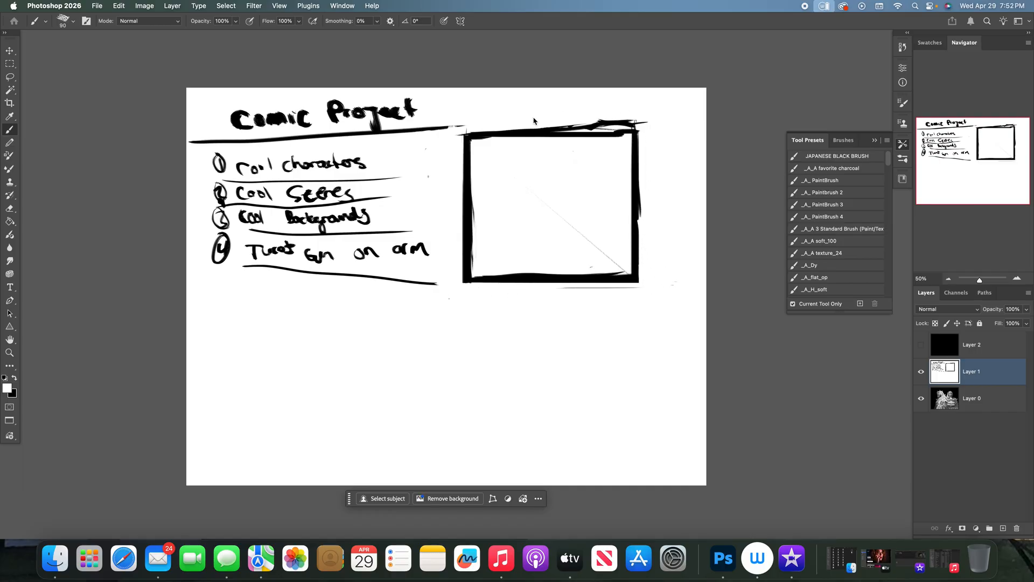
- Even out the panel's top edge and trim both ends of the title underline with white strokes
left_click_drag(469, 132, 632, 123)
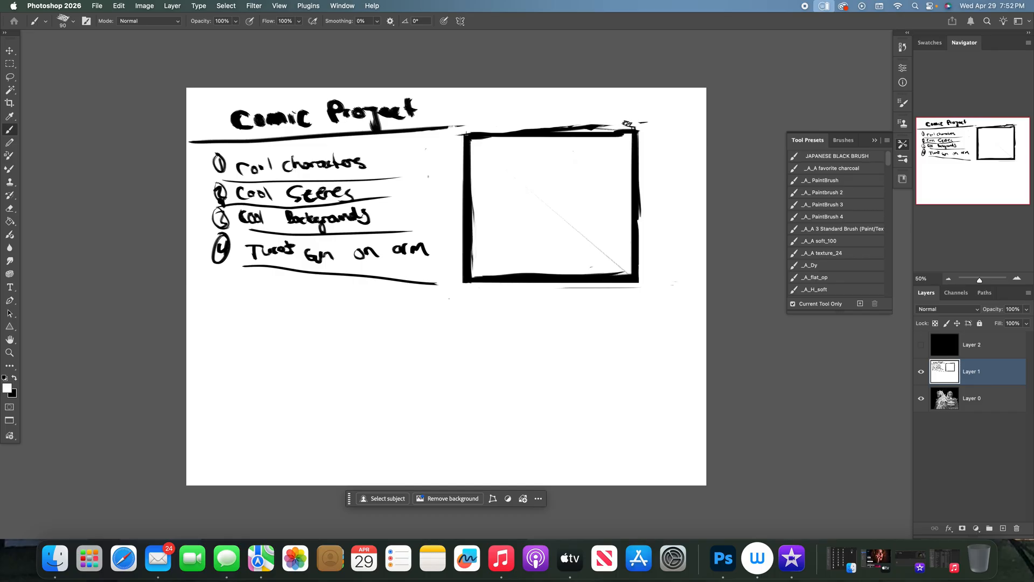
mouse_move(558, 122)
left_mouse_down()
mouse_move(582, 127)
mouse_move(546, 130)
mouse_move(649, 127)
left_mouse_up()
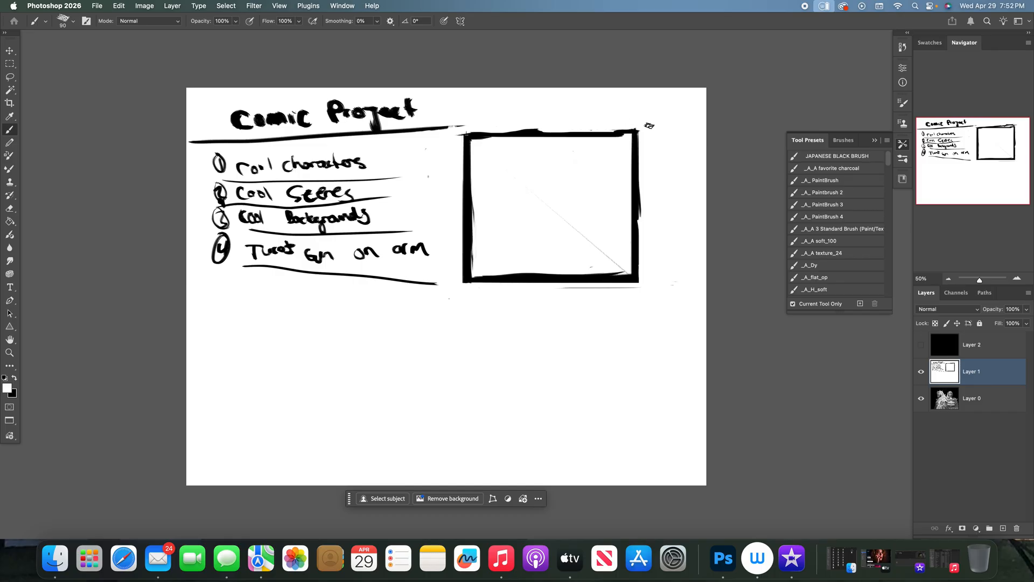
mouse_move(466, 122)
left_mouse_down()
mouse_move(457, 149)
mouse_move(447, 120)
mouse_move(450, 130)
left_mouse_up()
left_click_drag(195, 139, 202, 142)
- Thin all four panel edges from the outside with straight white strokes
left_click_drag(640, 135, 642, 283)
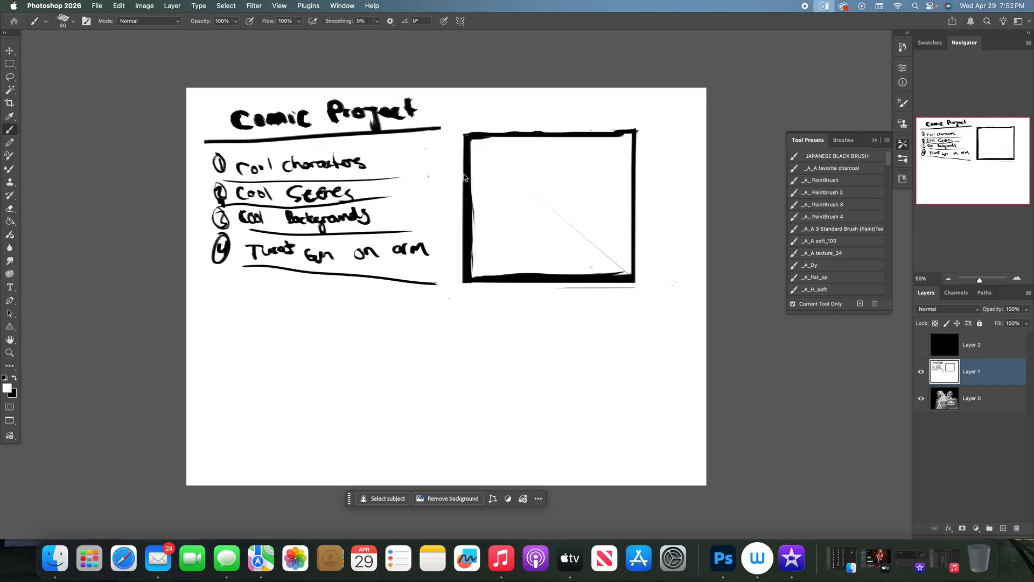
mouse_move(460, 143)
left_mouse_down()
mouse_move(464, 295)
mouse_move(451, 246)
mouse_move(461, 281)
mouse_move(491, 286)
mouse_move(653, 275)
left_mouse_up()
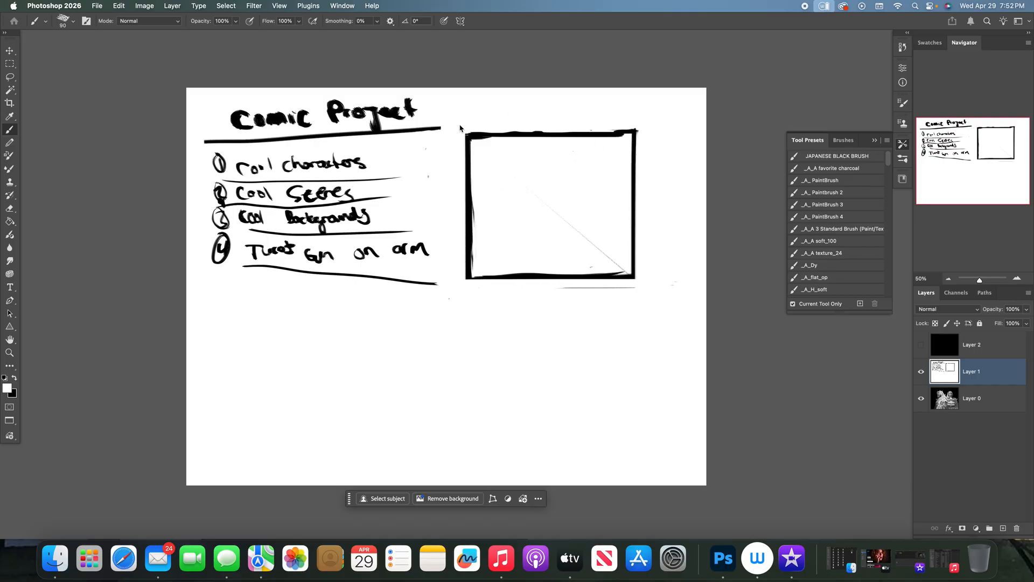
left_click_drag(471, 130, 653, 132)
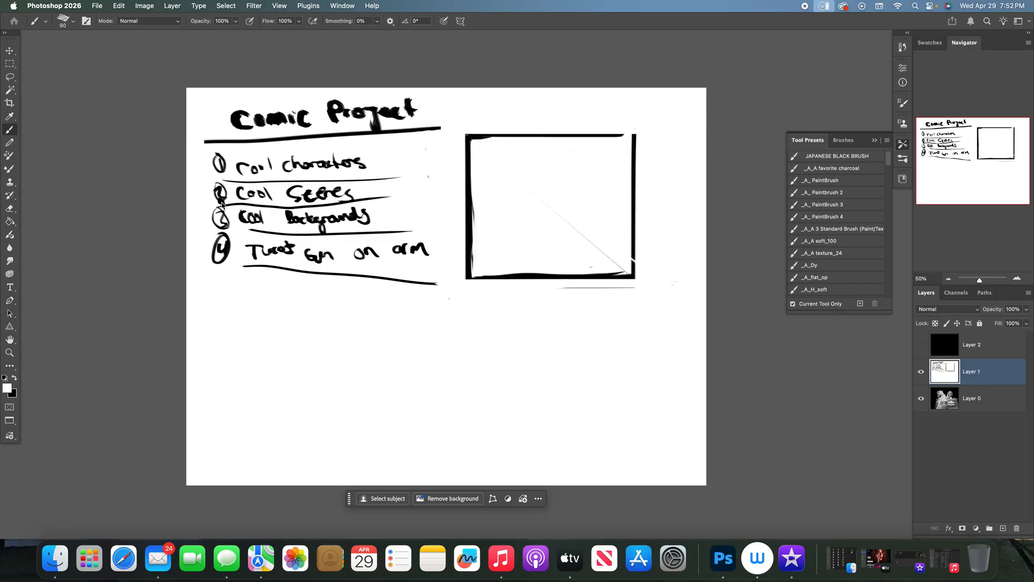
- Draw a wide black rectangle with thick straight lines enclosing both the numbered list and most of the panel
key("x")
left_click_drag(207, 145, 213, 306)
left_click_drag(211, 270, 421, 264)
key("super+z")
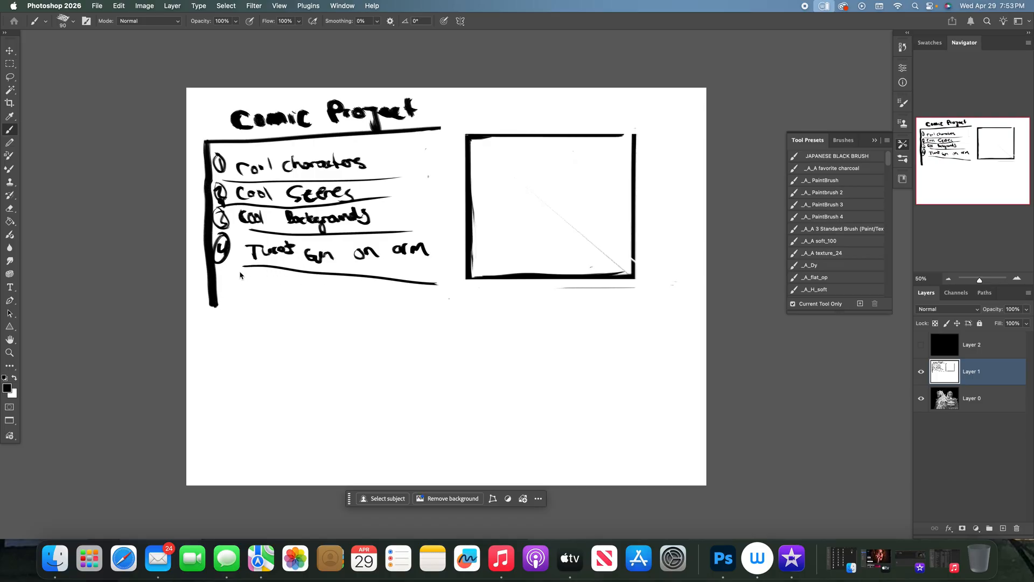
mouse_move(214, 273)
left_mouse_down()
mouse_move(566, 264)
mouse_move(671, 273)
left_mouse_up()
mouse_move(212, 143)
left_mouse_down()
mouse_move(659, 122)
mouse_move(670, 274)
left_mouse_up()
- Trim the wide frame's lower overshoot, the end of the title underline and the old panel's protruding top edge in white
key("x")
mouse_move(212, 276)
left_mouse_down()
mouse_move(211, 309)
mouse_move(220, 290)
left_mouse_up()
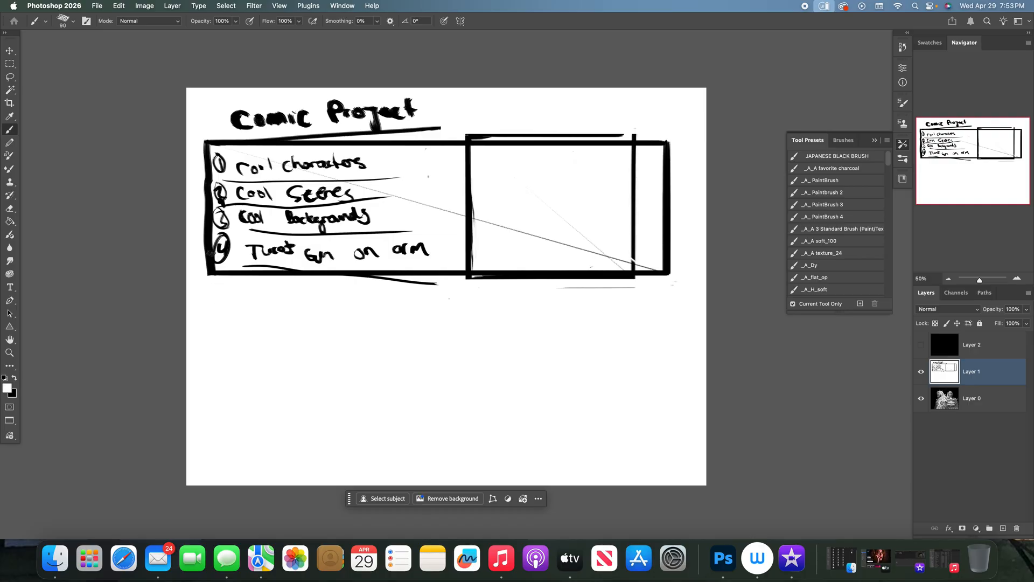
mouse_move(427, 128)
left_mouse_down()
mouse_move(383, 135)
mouse_move(438, 127)
left_mouse_up()
left_click_drag(460, 138, 635, 133)
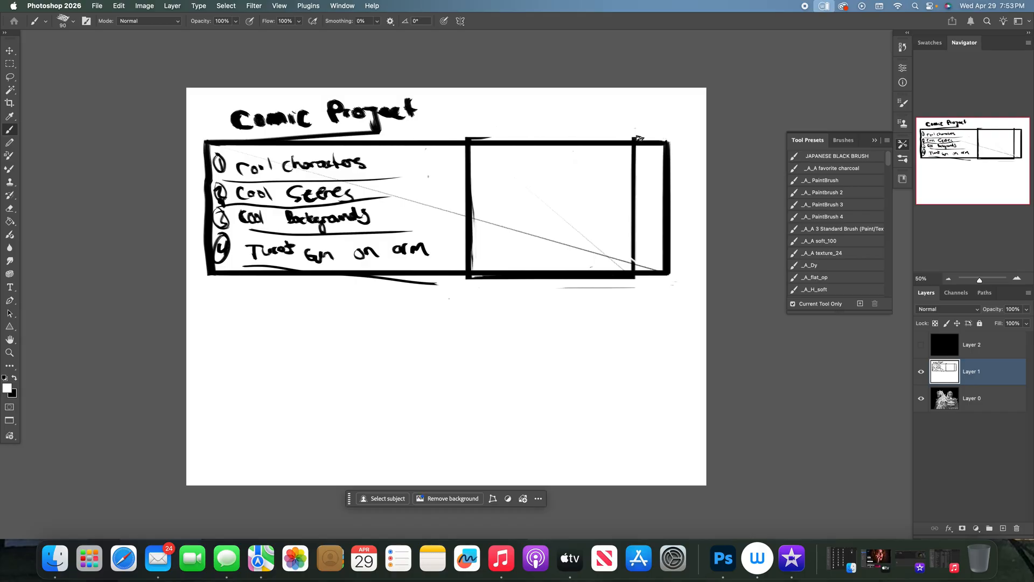
- Paint out the old panel's inner edge in white, open a gap beside the list and close the list box with a thick black vertical line
mouse_move(458, 139)
left_mouse_down()
mouse_move(683, 132)
mouse_move(633, 148)
mouse_move(633, 267)
left_mouse_up()
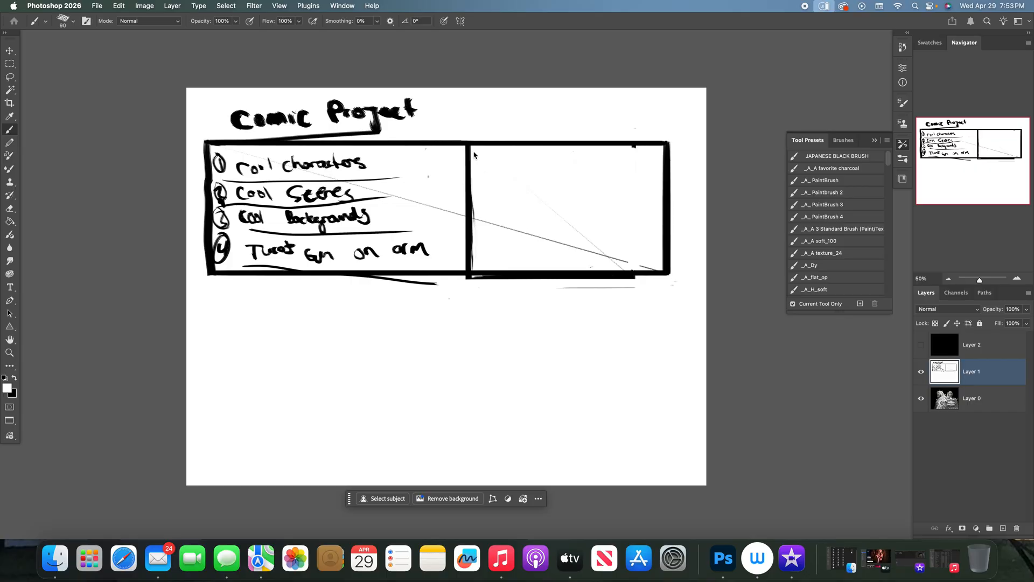
left_click_drag(480, 224, 637, 251)
mouse_move(462, 135)
left_mouse_down()
mouse_move(464, 289)
mouse_move(468, 116)
left_mouse_up()
key("x")
left_click_drag(452, 142, 453, 283)
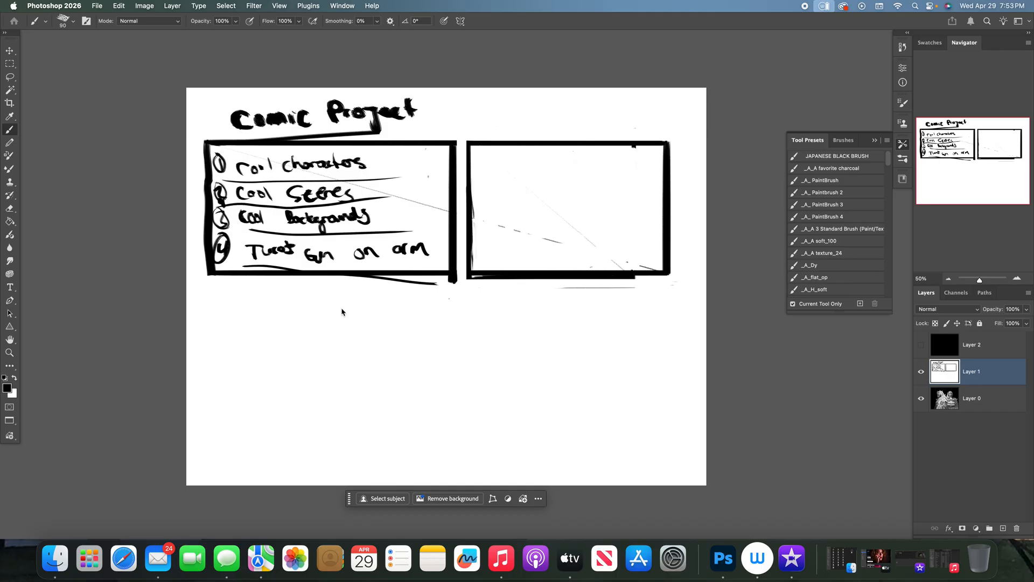
- Add list item 5, a short entry ending in "metal", below the list box, using a size 50 black brush for the text
mouse_move(229, 276)
left_mouse_down()
mouse_move(214, 291)
mouse_move(237, 286)
mouse_move(225, 294)
left_mouse_up()
key("bracketleft")
key("bracketleft")
key("bracketleft")
key("bracketleft")
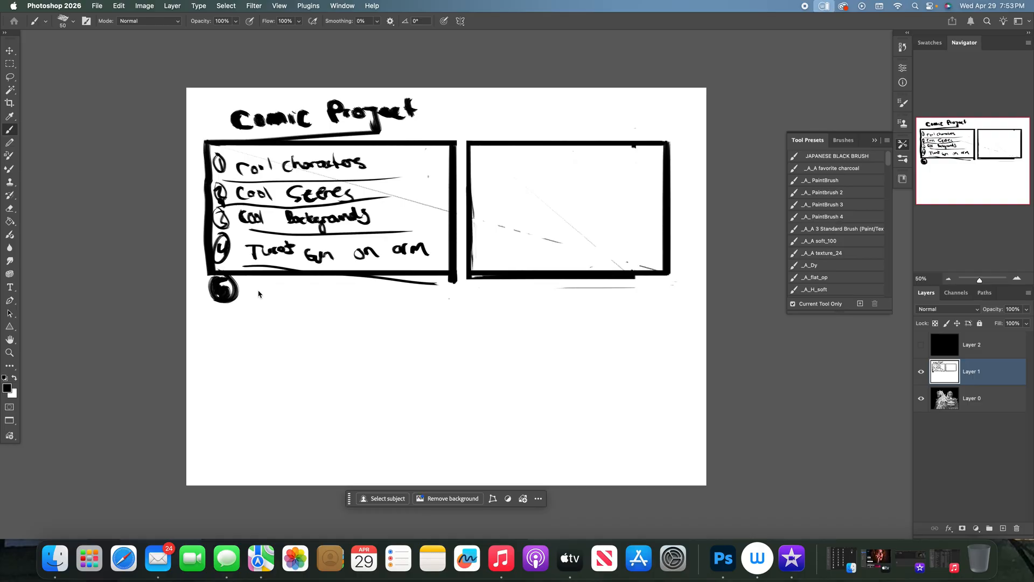
mouse_move(262, 293)
left_mouse_down()
mouse_move(260, 302)
mouse_move(276, 298)
left_mouse_up()
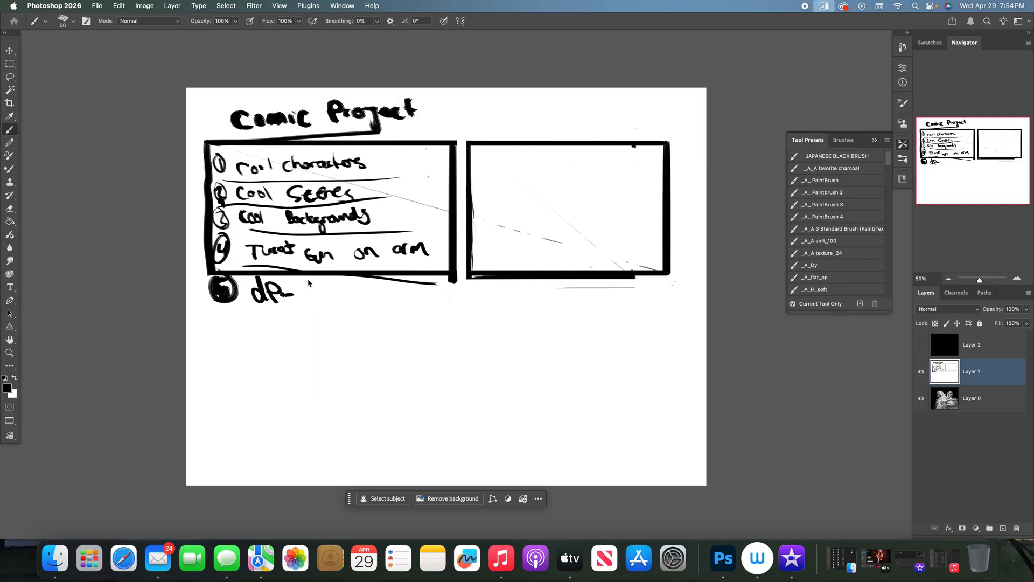
left_click_drag(289, 294, 359, 300)
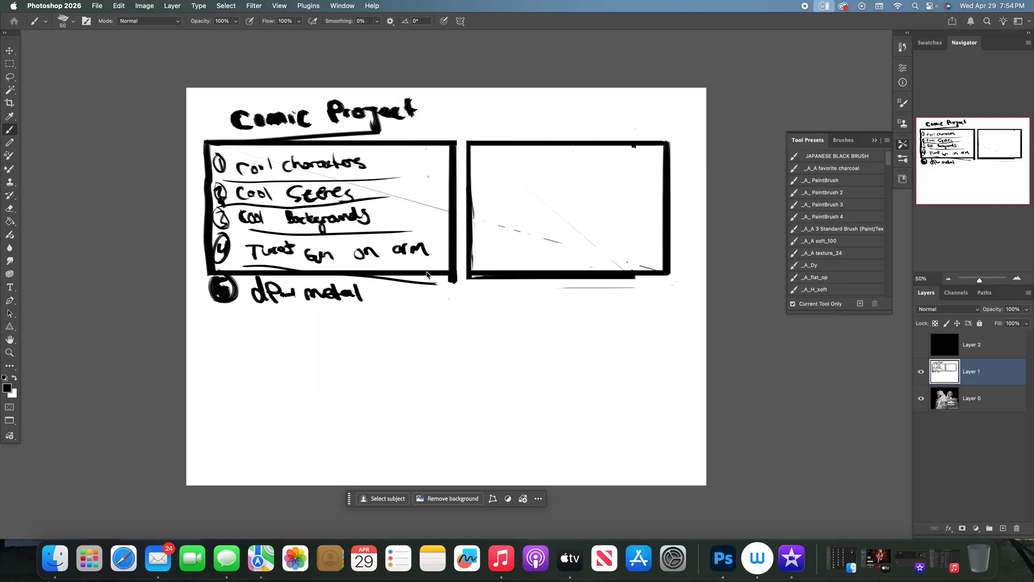
- Underline item 5, fill a solid black square around its number and place a dot after "metal"
mouse_move(235, 309)
left_mouse_down()
mouse_move(334, 311)
mouse_move(219, 312)
mouse_move(208, 272)
left_mouse_up()
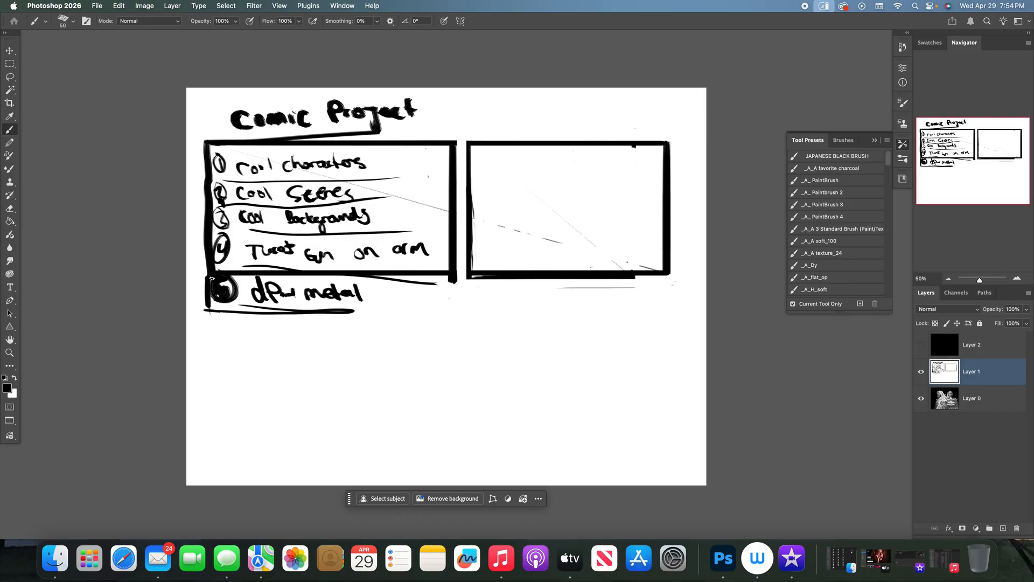
mouse_move(208, 287)
left_mouse_down()
mouse_move(206, 310)
mouse_move(210, 297)
mouse_move(223, 303)
mouse_move(213, 310)
mouse_move(237, 306)
mouse_move(240, 278)
left_mouse_up()
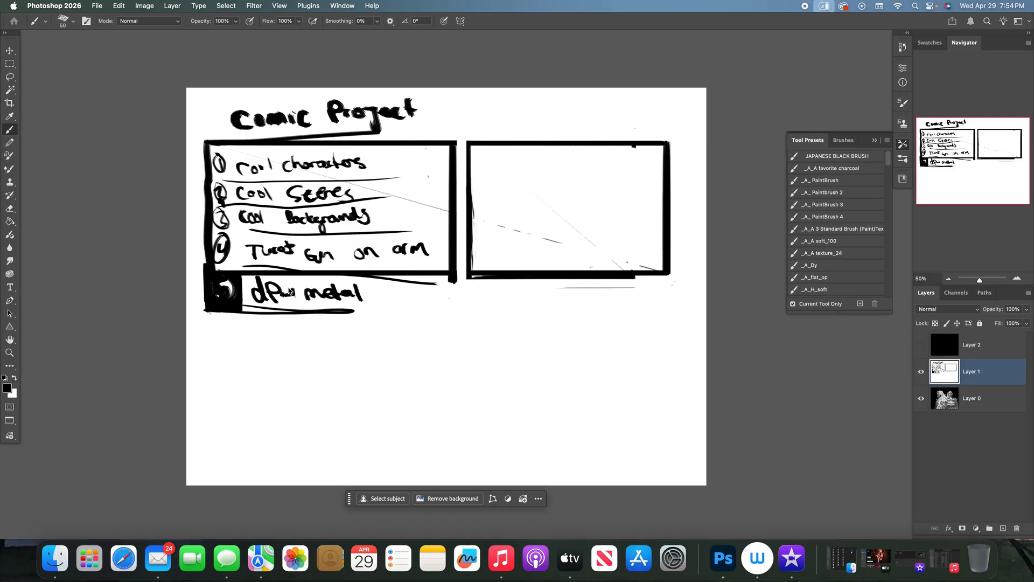
left_click(373, 294)
- Hide Layer 1 to view the painting beneath it, and show the layer again
left_click(921, 371)
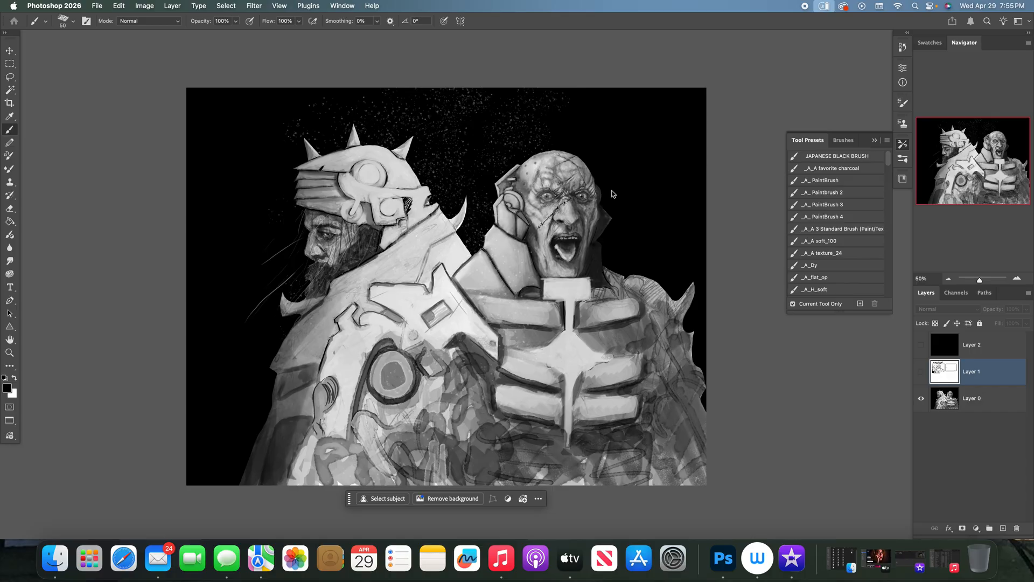
left_click(921, 371)
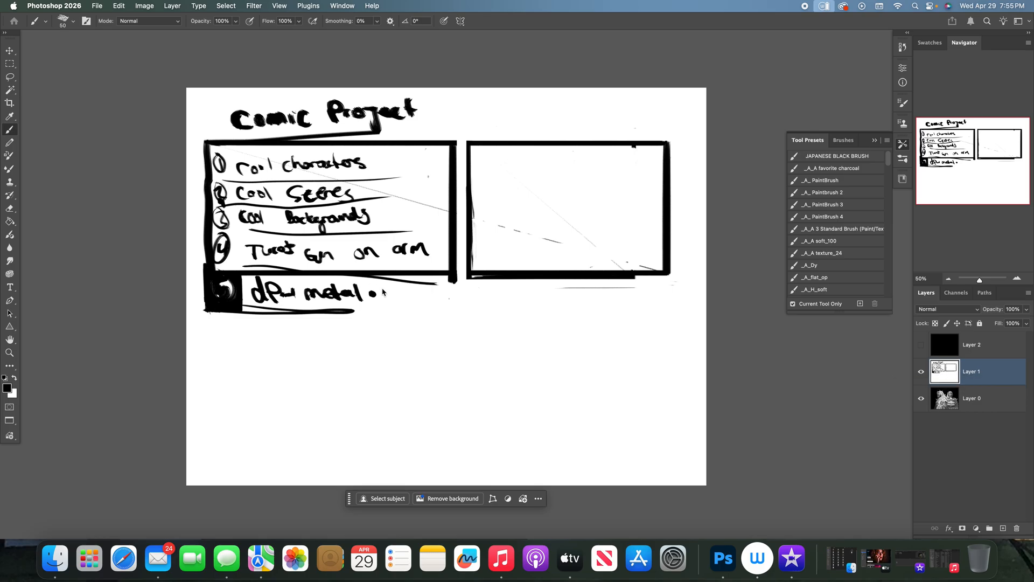
- Close the box around item 5, and rule off item 4 across the list box with a bracket outside its left edge
left_click_drag(387, 301, 354, 309)
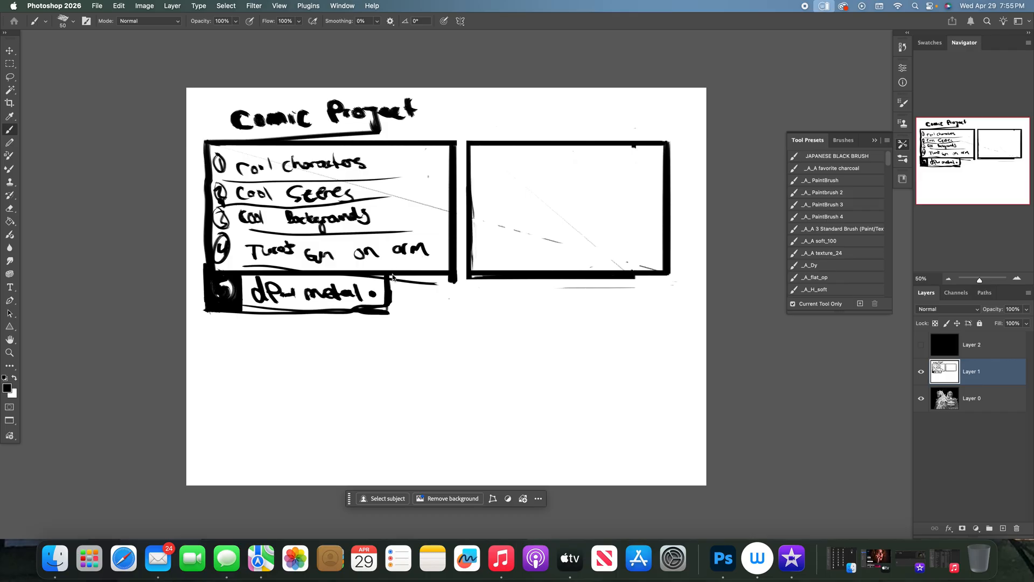
left_click_drag(385, 233, 450, 230)
left_click_drag(214, 230, 263, 224)
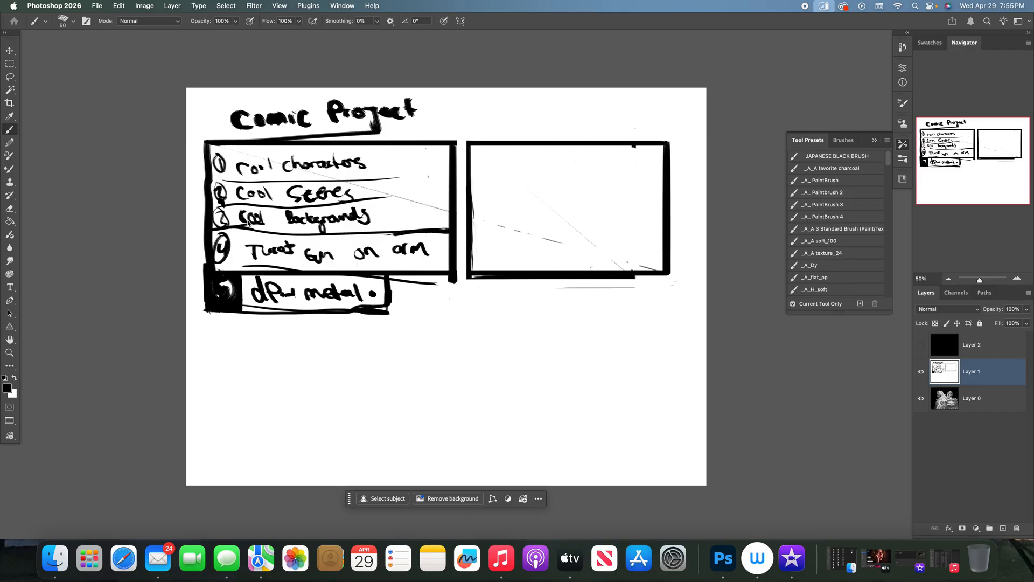
mouse_move(197, 247)
left_mouse_down()
mouse_move(186, 249)
mouse_move(204, 267)
left_mouse_up()
left_click_drag(204, 230, 196, 245)
- Sketch a hulking armoured figure in the comic panel with loose black strokes and solid black shadows
mouse_move(507, 186)
left_mouse_down()
mouse_move(525, 173)
mouse_move(532, 188)
mouse_move(497, 208)
mouse_move(524, 241)
mouse_move(540, 212)
mouse_move(504, 242)
mouse_move(553, 230)
mouse_move(542, 213)
mouse_move(543, 237)
mouse_move(535, 228)
mouse_move(556, 232)
mouse_move(563, 222)
mouse_move(537, 217)
mouse_move(490, 244)
mouse_move(501, 231)
mouse_move(508, 250)
mouse_move(491, 265)
mouse_move(508, 246)
mouse_move(526, 186)
mouse_move(517, 188)
mouse_move(540, 187)
mouse_move(542, 167)
mouse_move(542, 183)
mouse_move(589, 216)
mouse_move(591, 242)
left_mouse_up()
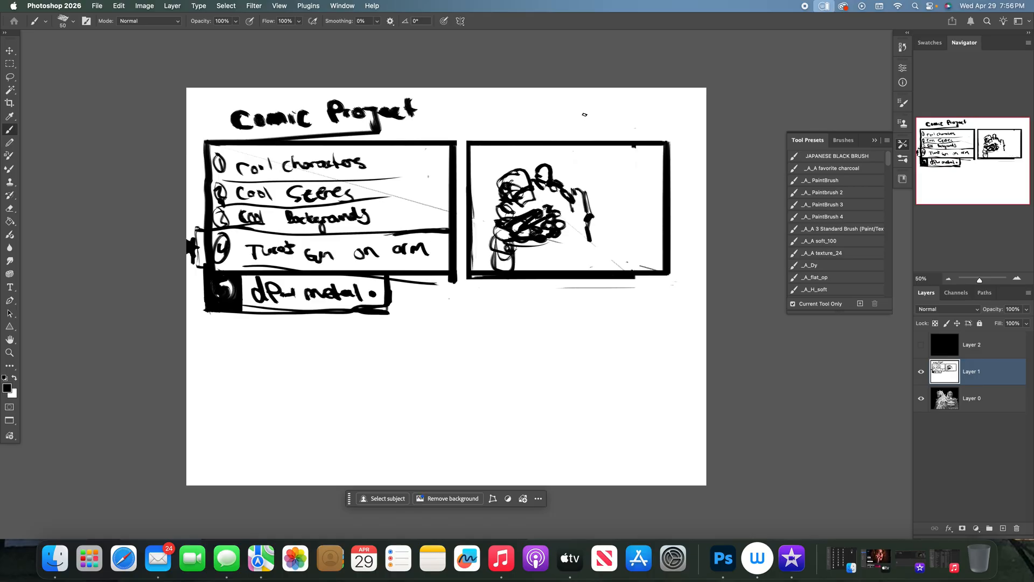
mouse_move(525, 251)
left_mouse_down()
mouse_move(523, 269)
mouse_move(550, 247)
mouse_move(527, 270)
mouse_move(539, 253)
mouse_move(549, 272)
mouse_move(584, 213)
mouse_move(592, 261)
mouse_move(576, 189)
left_mouse_up()
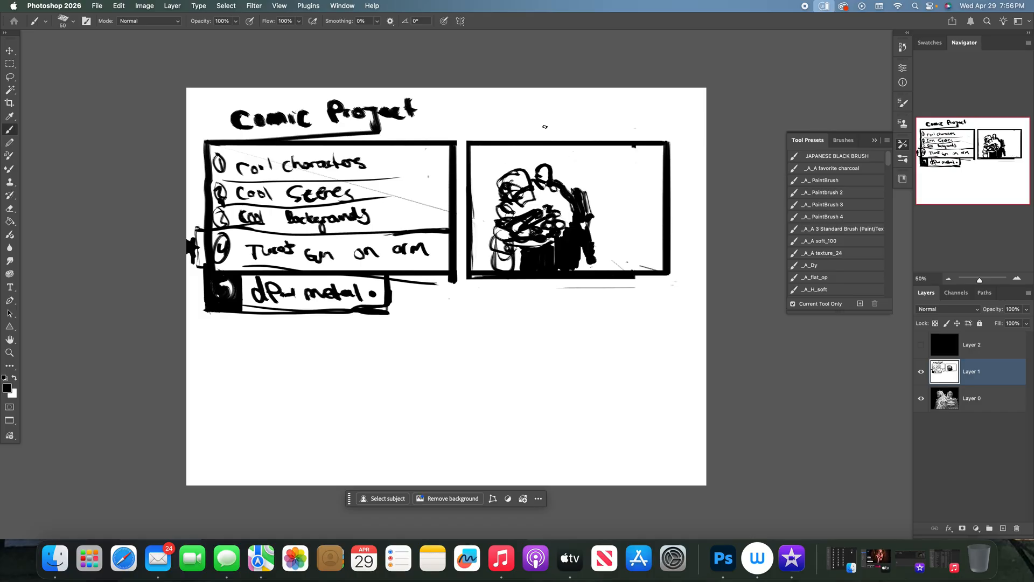
mouse_move(521, 187)
left_mouse_down()
mouse_move(498, 179)
mouse_move(520, 166)
left_mouse_up()
- Set the foreground colour to grey 726f6f and shade the figure's head, shoulders and body with it
left_click(10, 390)
left_click(391, 275)
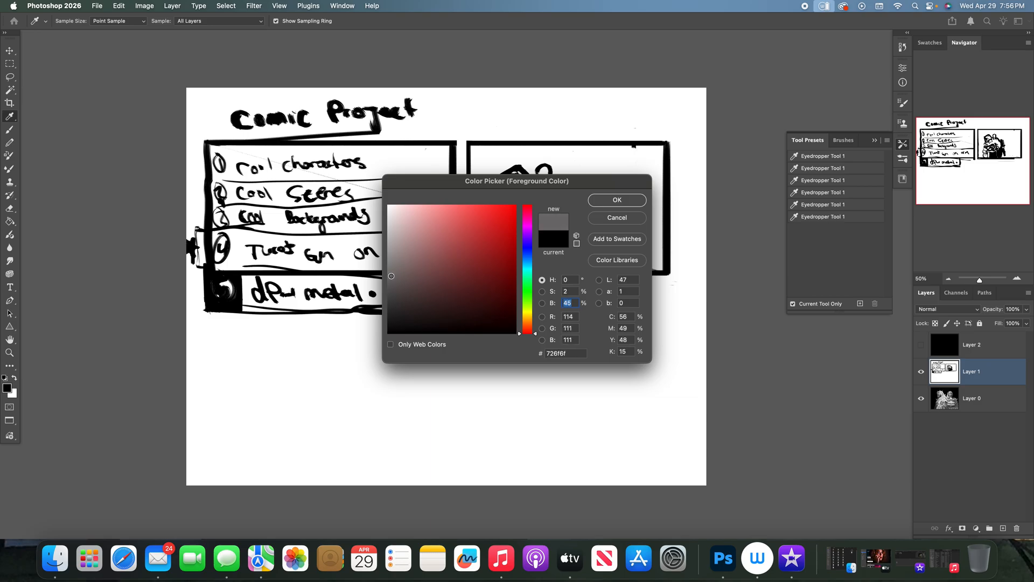
left_click(618, 198)
key("b")
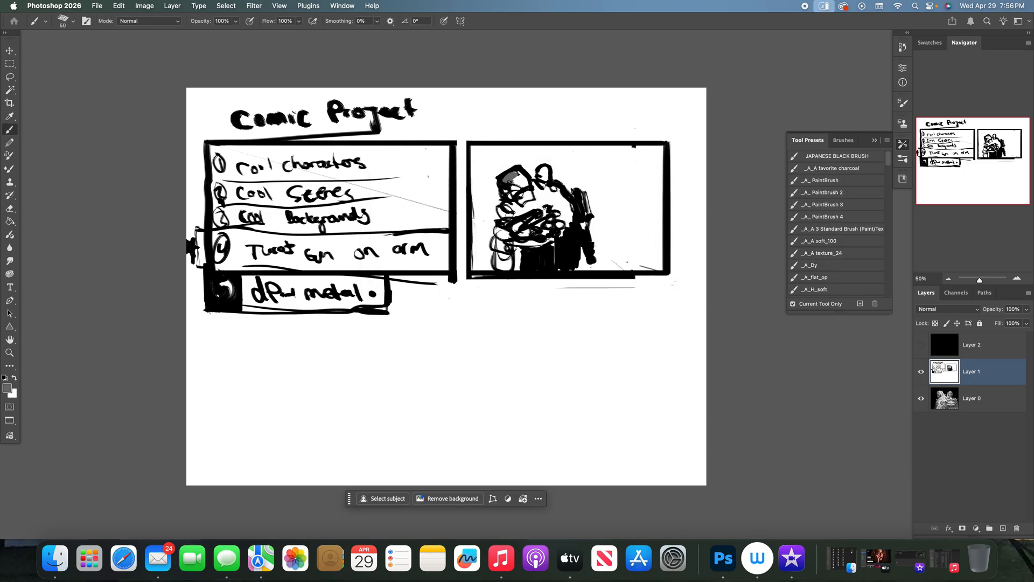
mouse_move(508, 193)
left_mouse_down()
mouse_move(520, 196)
mouse_move(524, 179)
mouse_move(539, 205)
mouse_move(525, 195)
mouse_move(506, 215)
mouse_move(536, 208)
mouse_move(547, 187)
mouse_move(561, 207)
mouse_move(555, 201)
left_mouse_up()
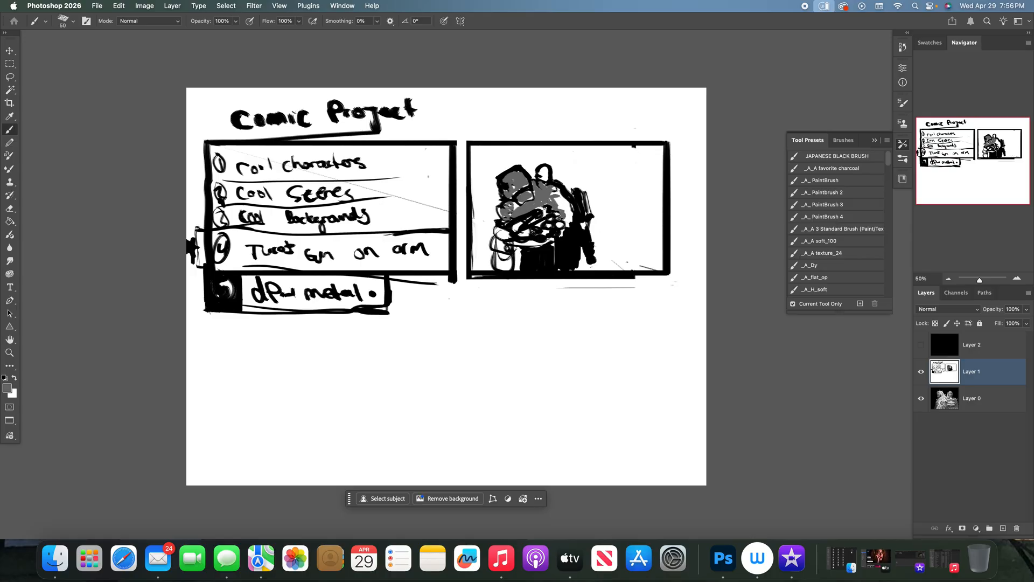
mouse_move(555, 200)
left_mouse_down()
mouse_move(570, 199)
mouse_move(573, 211)
left_mouse_up()
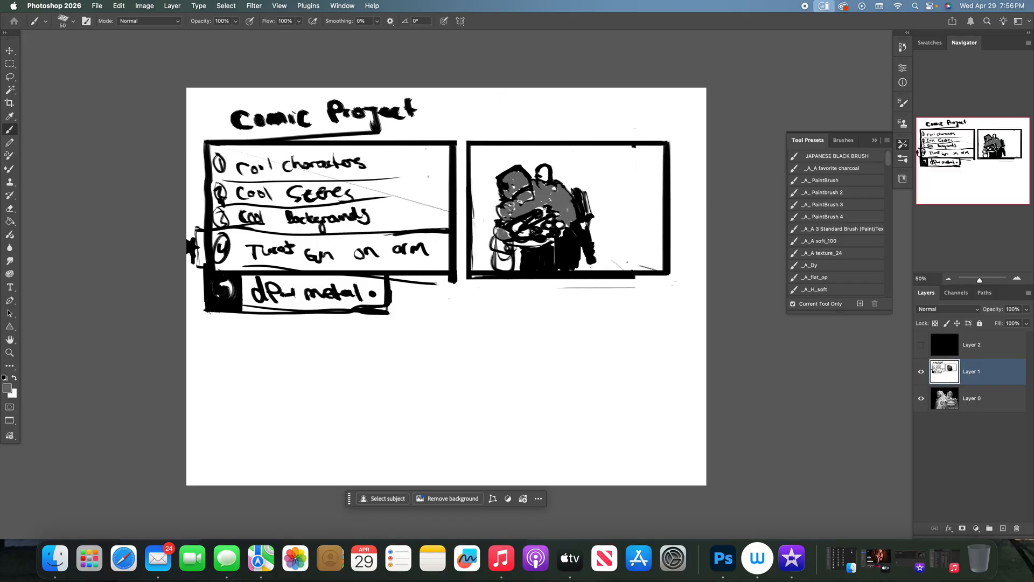
left_click_drag(570, 230, 564, 240)
- Restore the default black and extend item 5's row beneath the whole panel, adding a thin vertical line inside the list box
key("d")
left_click_drag(376, 310, 555, 307)
left_click_drag(387, 315, 635, 317)
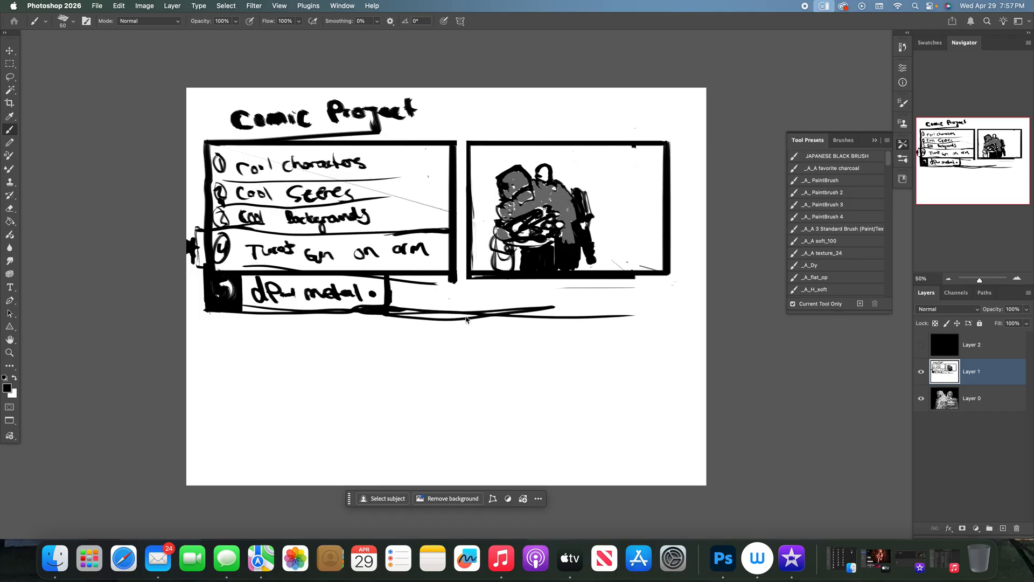
left_click_drag(384, 311, 680, 311)
mouse_move(671, 274)
left_mouse_down()
mouse_move(673, 301)
mouse_move(672, 263)
mouse_move(474, 269)
left_mouse_up()
left_click_drag(407, 280, 507, 279)
left_click_drag(442, 278, 504, 278)
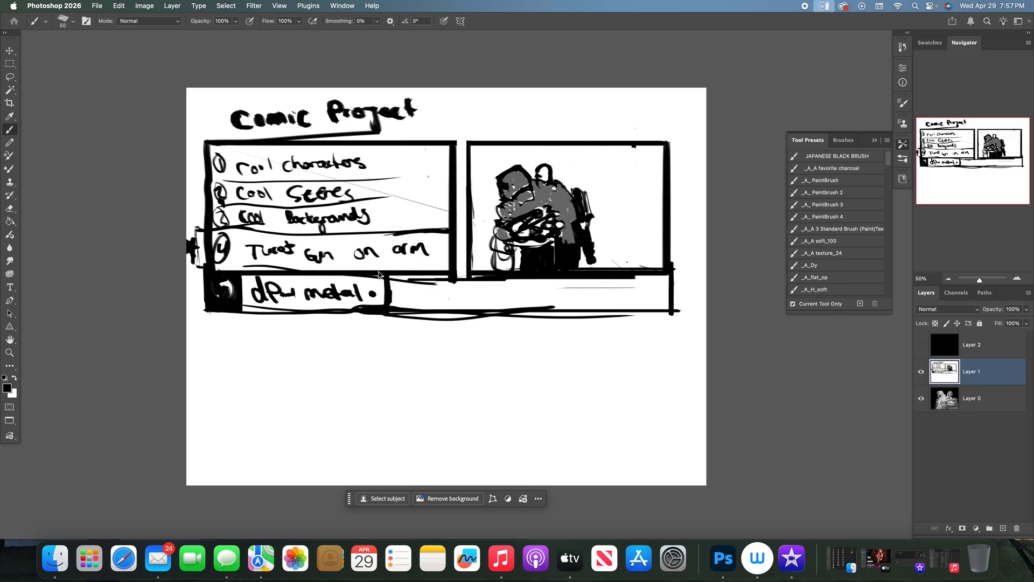
left_click_drag(397, 138, 409, 232)
- Letter "City ruins" in the row beneath the panel with a small star-like mark on either side
mouse_move(427, 291)
left_mouse_down()
mouse_move(433, 306)
mouse_move(454, 296)
left_mouse_up()
mouse_move(457, 295)
left_mouse_down()
mouse_move(467, 298)
mouse_move(462, 316)
mouse_move(502, 294)
left_mouse_up()
left_click_drag(507, 296, 523, 305)
left_click_drag(525, 295, 559, 308)
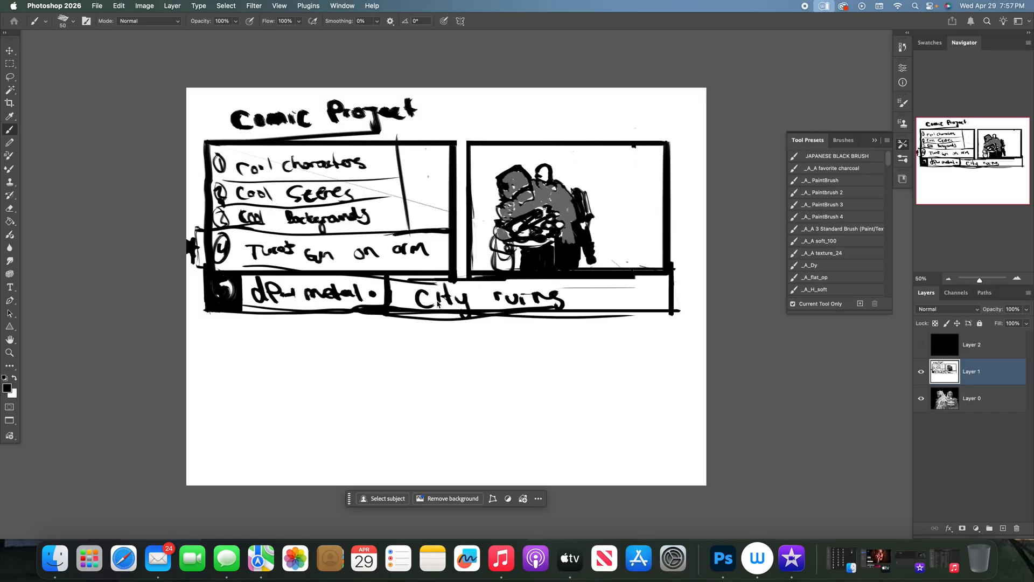
left_click_drag(583, 294, 581, 296)
left_click_drag(586, 297, 596, 295)
- Sketch a circular symbol in a divided-off cell at the row's end and fill the gap between list box and panel black
mouse_move(597, 279)
left_mouse_down()
mouse_move(599, 306)
mouse_move(610, 289)
mouse_move(624, 288)
mouse_move(620, 298)
mouse_move(674, 277)
mouse_move(602, 318)
mouse_move(649, 302)
left_mouse_up()
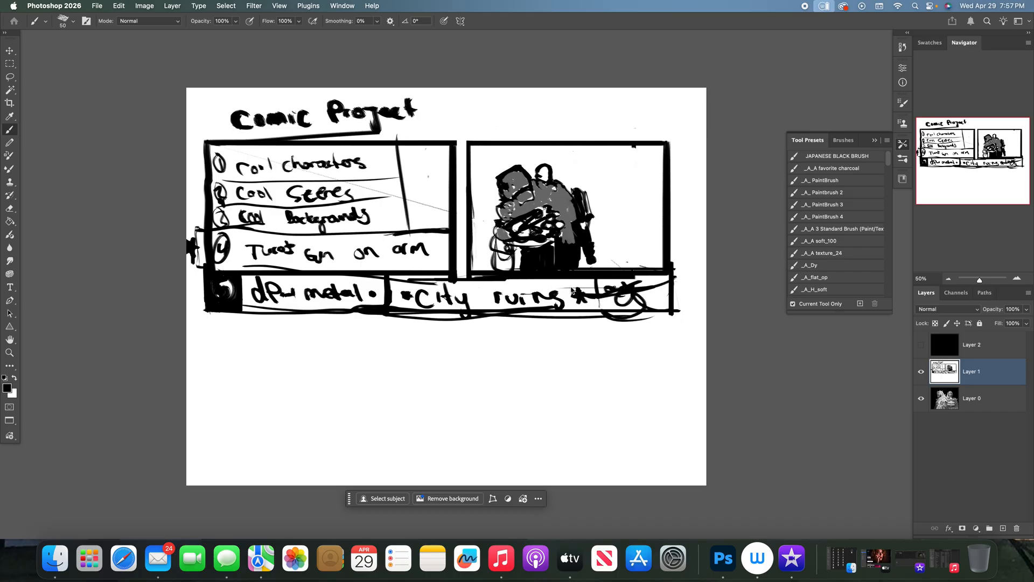
left_click_drag(598, 279, 598, 310)
mouse_move(457, 146)
left_mouse_down()
mouse_move(462, 277)
mouse_move(458, 264)
left_mouse_up()
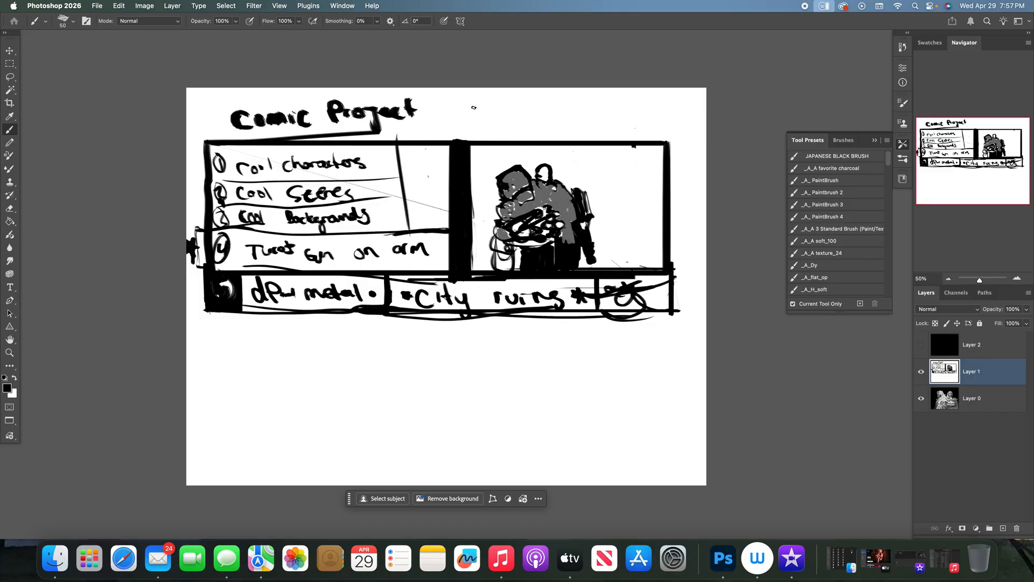
- Hide Layer 1 to look at the finished character painting, and bring the notes back
key("x")
left_click(921, 371)
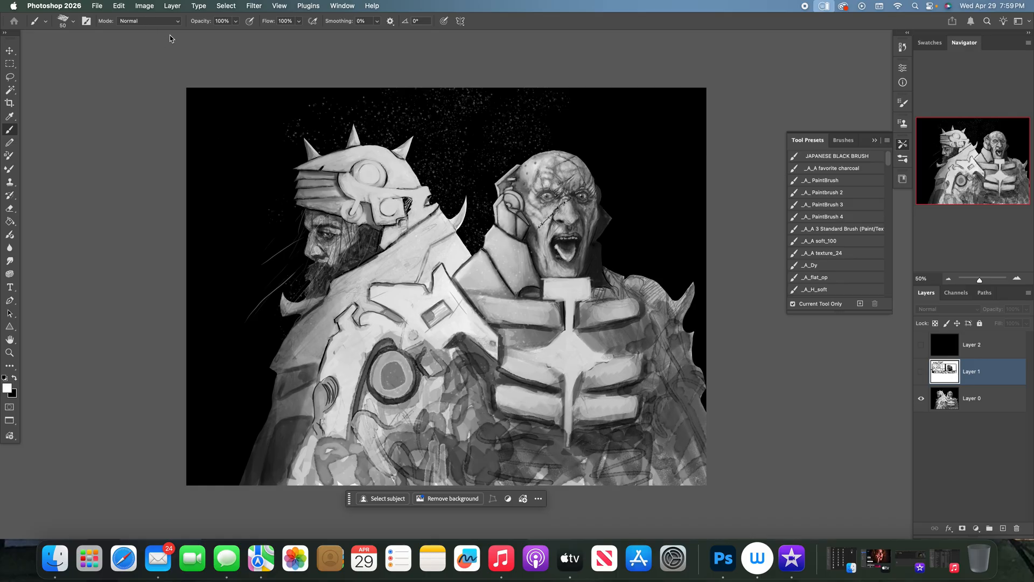
left_click(918, 371)
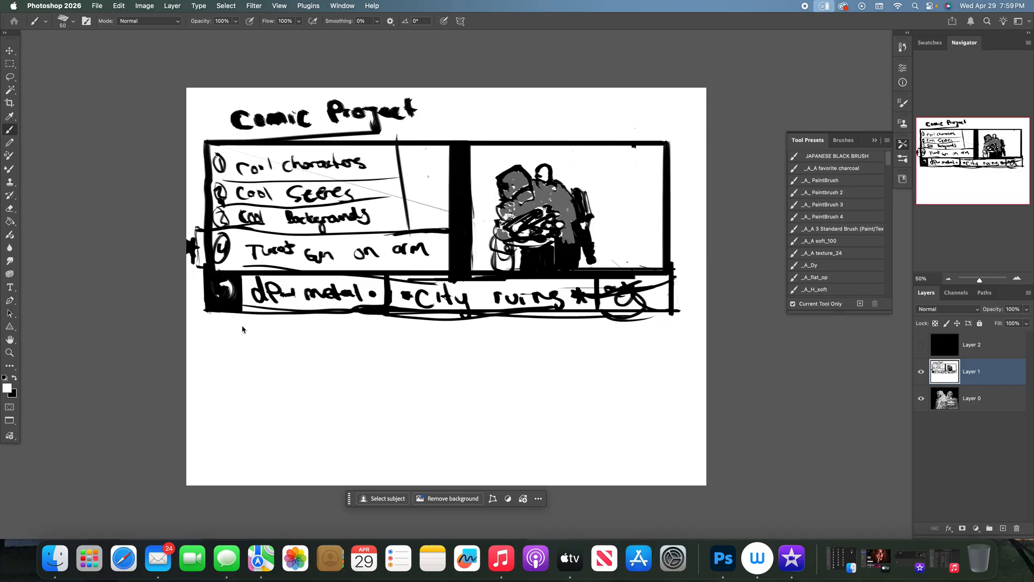
- Letter a first name in black under item 5's row, with an underline and a vertical divider after it
key("x")
left_click_drag(243, 321, 260, 336)
mouse_move(264, 326)
left_mouse_down()
mouse_move(292, 314)
mouse_move(298, 351)
mouse_move(233, 348)
left_mouse_up()
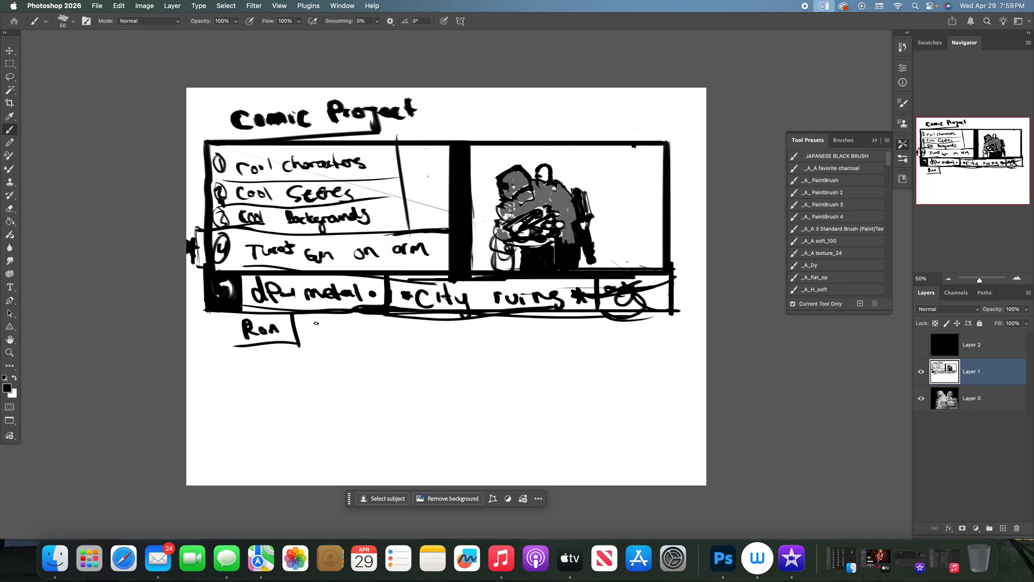
- Letter three more names separated by dots after the divider, and enclose them with an underline and an end line
mouse_move(310, 323)
left_mouse_down()
mouse_move(312, 337)
mouse_move(334, 331)
left_mouse_up()
left_click_drag(329, 329, 380, 328)
left_click(381, 327)
mouse_move(391, 326)
left_mouse_down()
mouse_move(403, 343)
mouse_move(424, 331)
left_mouse_up()
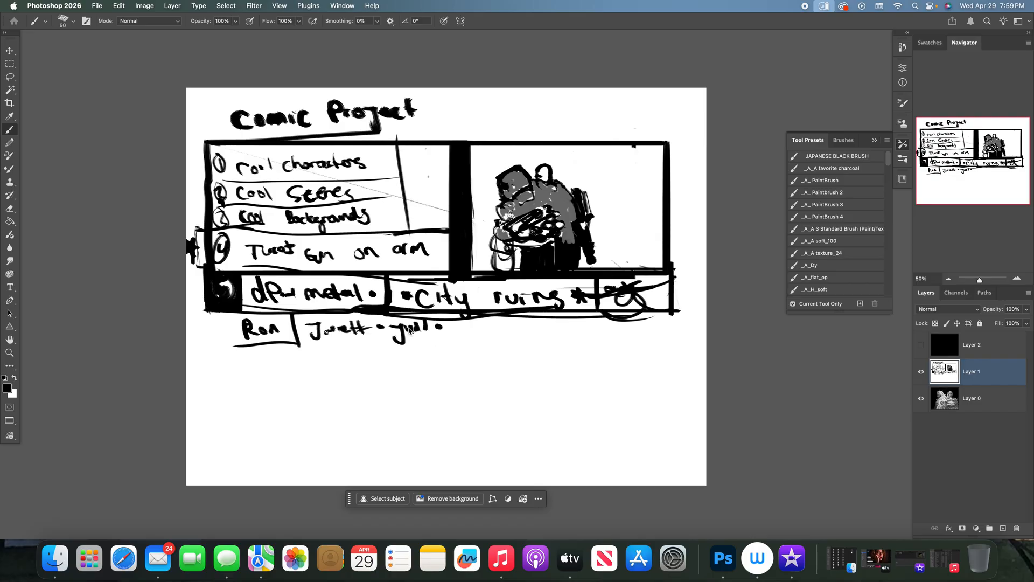
left_click_drag(406, 339, 441, 339)
mouse_move(448, 325)
left_mouse_down()
mouse_move(466, 324)
mouse_move(451, 339)
mouse_move(479, 331)
mouse_move(501, 339)
mouse_move(311, 351)
mouse_move(496, 348)
mouse_move(501, 319)
mouse_move(502, 340)
left_mouse_up()
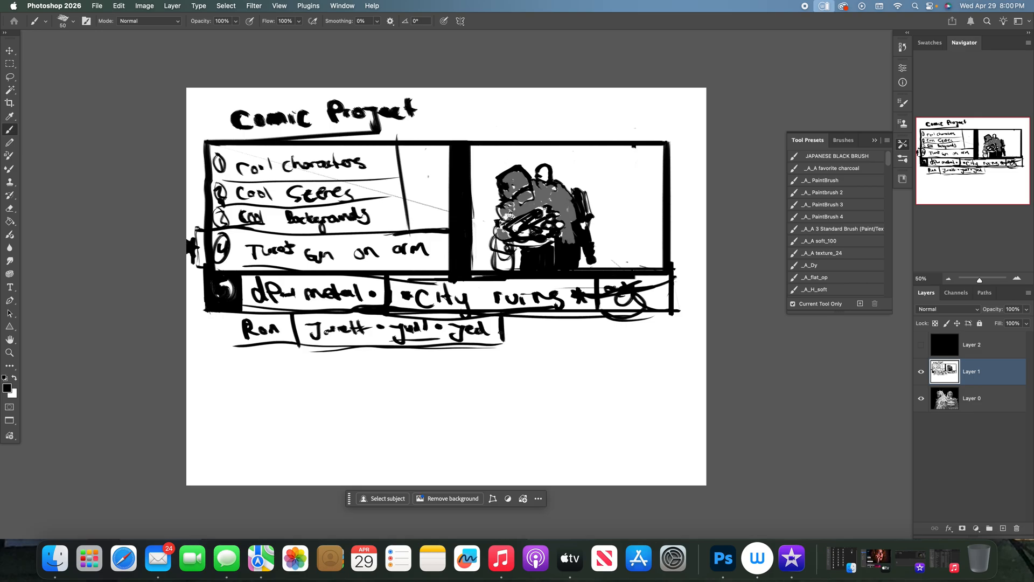
- Frame the names row with a left edge and heavier top, bottom and end lines
mouse_move(207, 312)
left_mouse_down()
mouse_move(208, 343)
mouse_move(420, 353)
left_mouse_up()
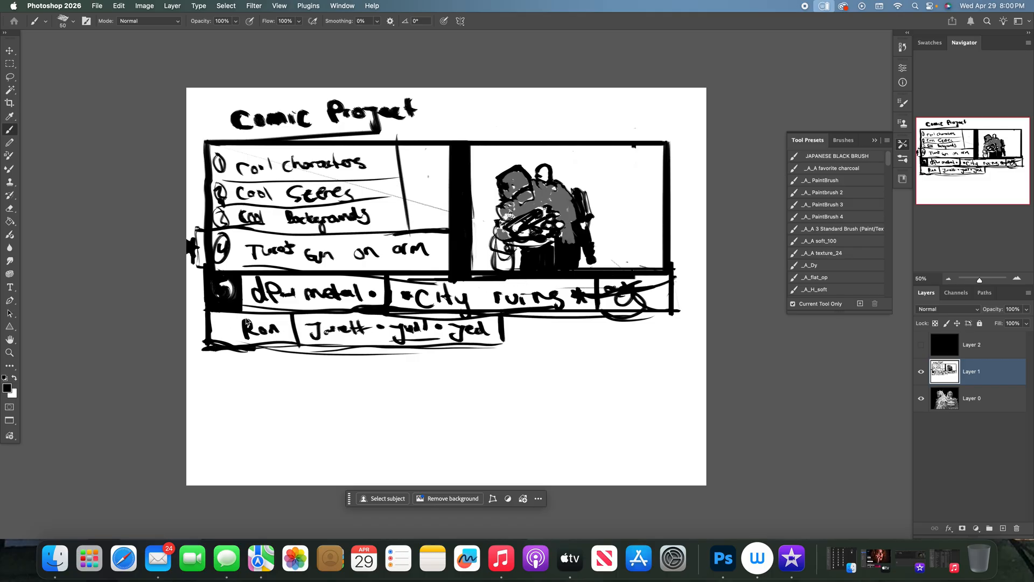
left_click_drag(271, 308, 208, 313)
left_click_drag(207, 313, 280, 311)
left_click_drag(502, 318, 505, 346)
left_click_drag(475, 347, 501, 345)
- Letter "notes" in a rounded bubble beside the title, and label the panel's figure "J.man" with an arrow
mouse_move(453, 120)
left_mouse_down()
mouse_move(488, 120)
mouse_move(491, 94)
mouse_move(490, 109)
mouse_move(524, 117)
left_mouse_up()
mouse_move(469, 90)
left_mouse_down()
mouse_move(450, 90)
mouse_move(572, 99)
mouse_move(423, 92)
left_mouse_up()
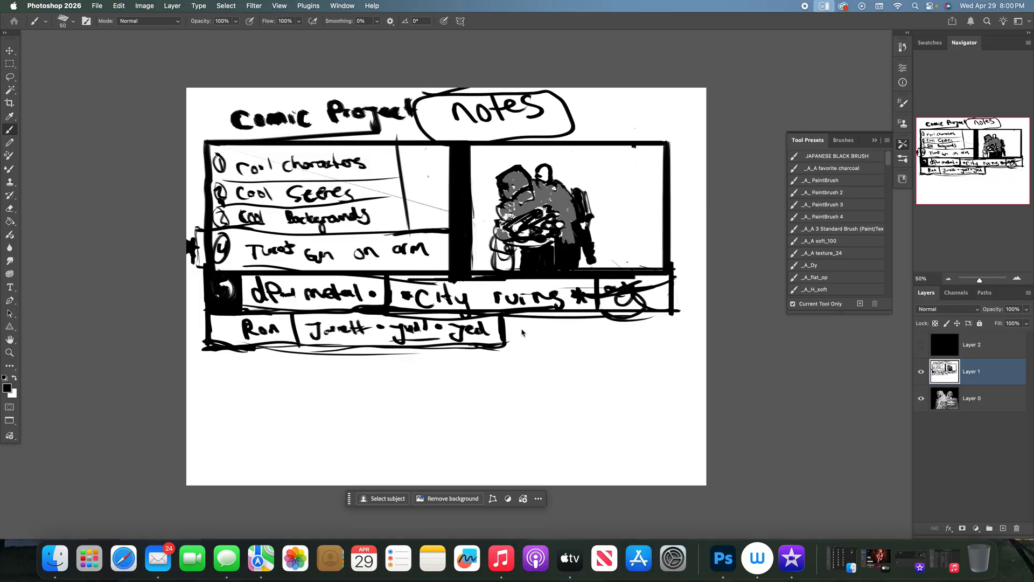
left_click_drag(493, 333, 583, 351)
mouse_move(572, 162)
left_mouse_down()
mouse_move(581, 172)
mouse_move(570, 180)
mouse_move(592, 164)
mouse_move(584, 165)
mouse_move(649, 162)
left_mouse_up()
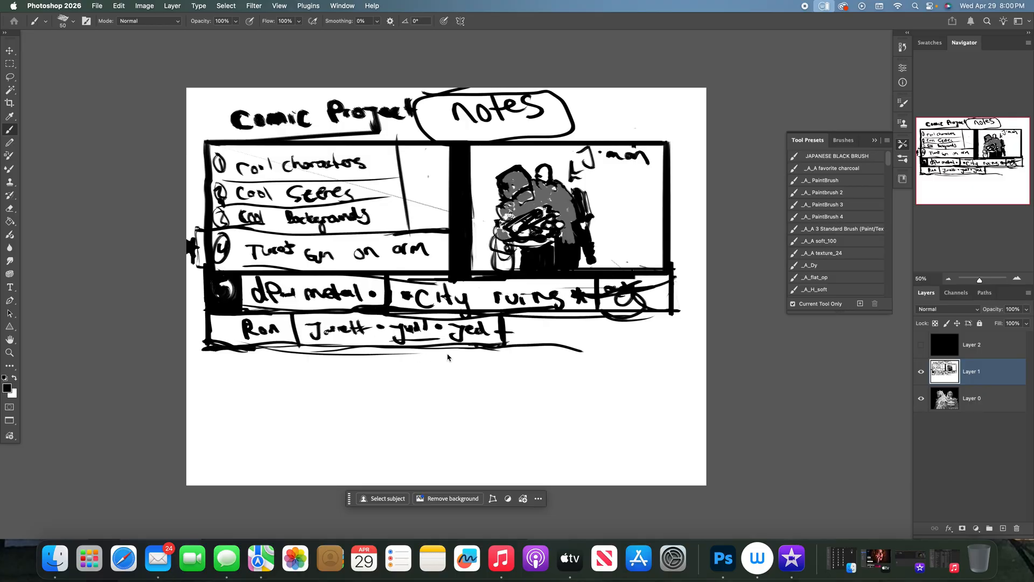
- Extend the names row to the right, letter "poll 4 name" in it and close its end with a vertical line
left_click_drag(509, 348, 695, 345)
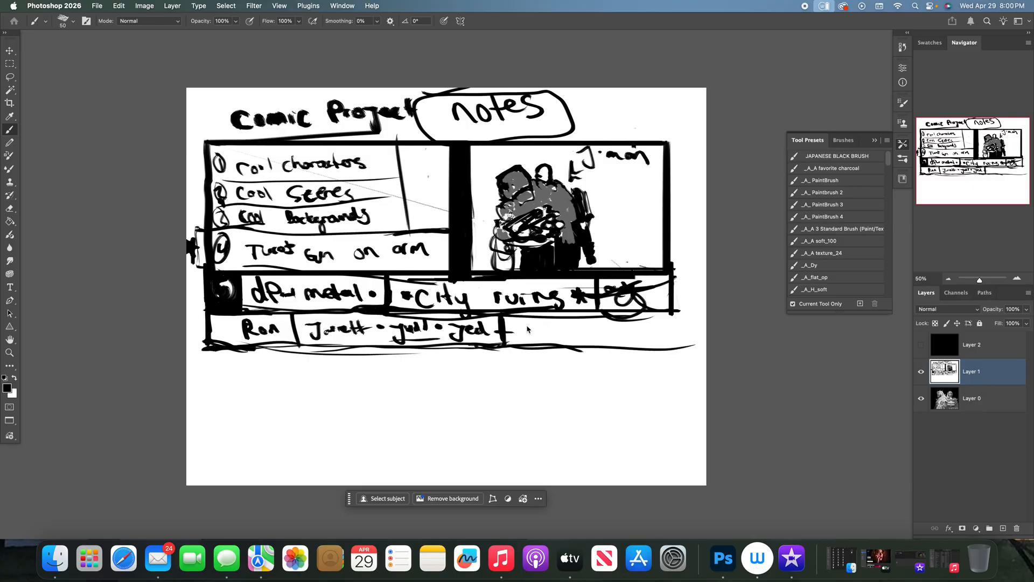
mouse_move(521, 344)
left_mouse_down()
mouse_move(528, 331)
mouse_move(563, 322)
mouse_move(604, 341)
mouse_move(676, 331)
mouse_move(689, 327)
mouse_move(673, 312)
mouse_move(686, 310)
left_mouse_up()
left_click_drag(690, 312, 695, 351)
- Draw a star on each side of the "notes" bubble, and add a mark after "metal" and a small label before the first name
mouse_move(582, 129)
left_mouse_down()
mouse_move(604, 127)
mouse_move(591, 127)
left_mouse_up()
left_click_drag(399, 133, 409, 129)
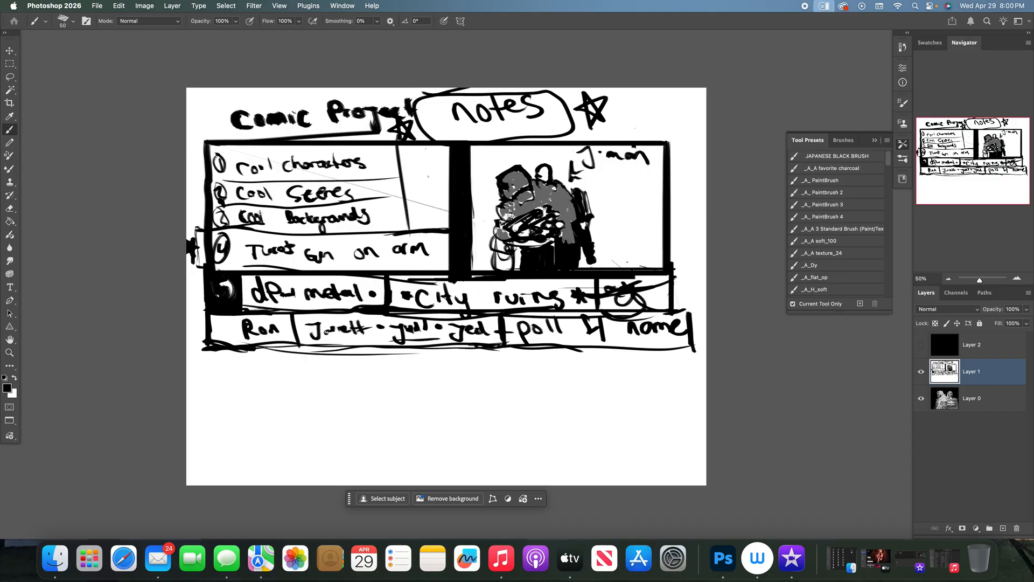
left_click_drag(369, 291, 369, 301)
left_click_drag(210, 341, 235, 323)
left_click_drag(216, 339, 236, 330)
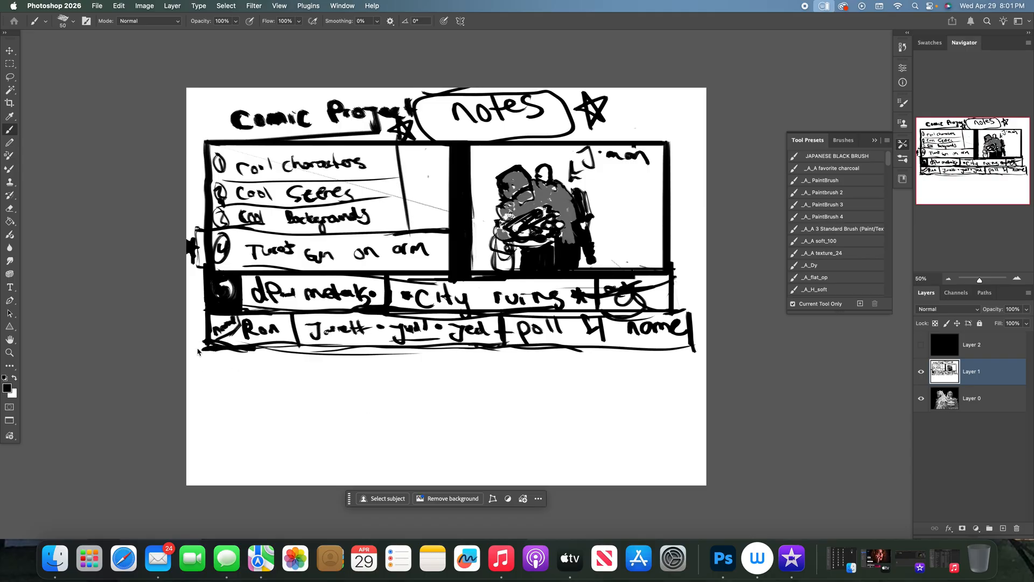
- Letter "Demon/monsters" below the names row and frame it with lower, left and end lines
mouse_move(209, 340)
left_mouse_down()
mouse_move(209, 369)
mouse_move(276, 362)
left_mouse_up()
mouse_move(287, 356)
left_mouse_down()
mouse_move(281, 372)
mouse_move(341, 355)
mouse_move(369, 368)
left_mouse_up()
left_click_drag(204, 380, 268, 383)
left_click_drag(205, 378, 373, 380)
left_click_drag(206, 353, 209, 381)
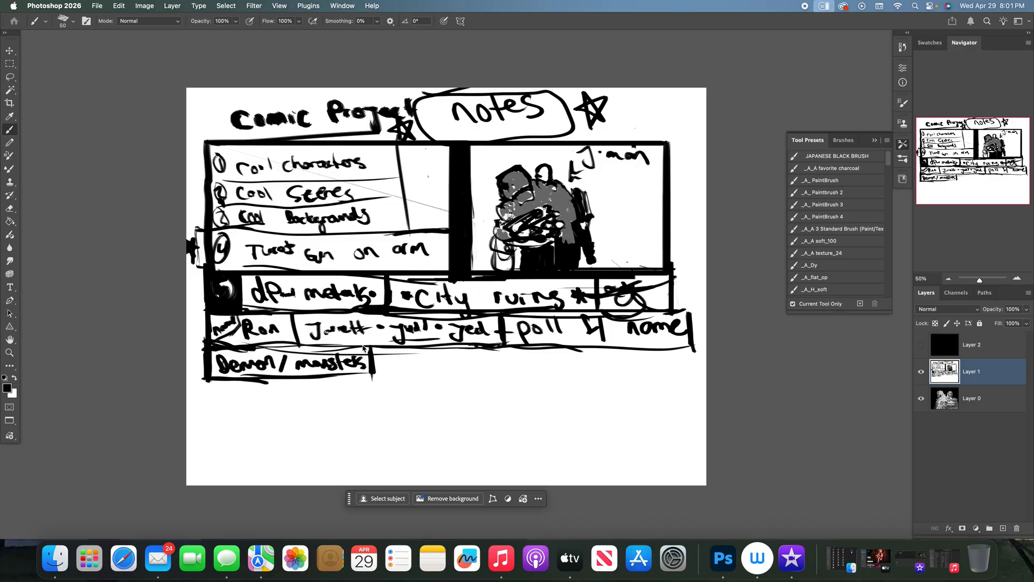
- Add "designs" after "monsters", paint out the divider between the words in white and extend the box around the new word
left_click_drag(374, 342, 376, 373)
mouse_move(391, 356)
left_mouse_down()
mouse_move(400, 374)
mouse_move(418, 368)
left_mouse_up()
key("x")
mouse_move(415, 368)
left_mouse_down()
mouse_move(379, 351)
mouse_move(423, 350)
mouse_move(398, 374)
left_mouse_up()
left_click_drag(377, 354, 376, 375)
mouse_move(371, 349)
left_mouse_down()
mouse_move(370, 373)
mouse_move(368, 356)
mouse_move(429, 359)
mouse_move(444, 373)
mouse_move(440, 356)
left_mouse_up()
key("x")
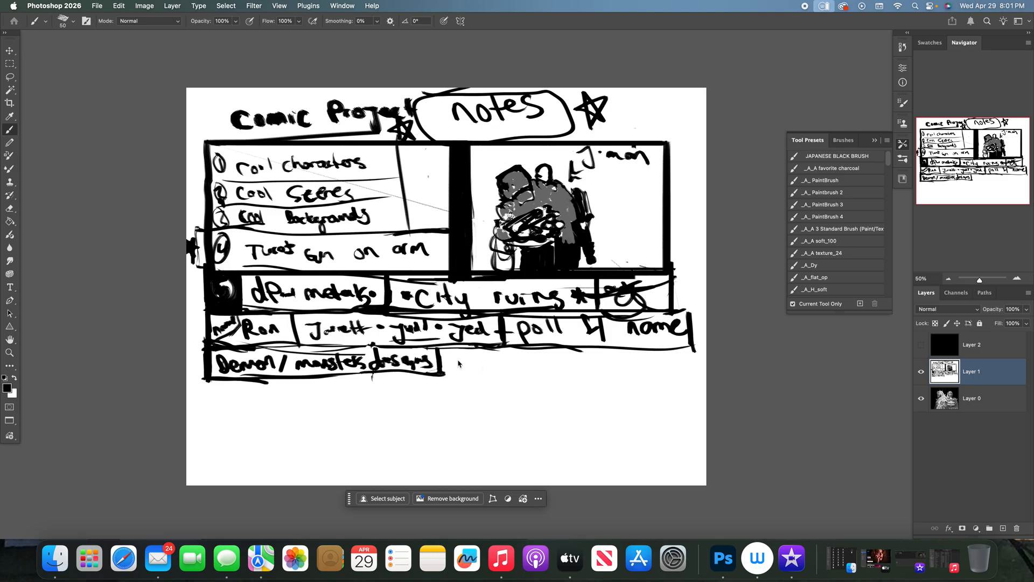
- Letter "honesty is the best policy" after "designs" and frame it with a lower line and an end line
mouse_move(446, 353)
left_mouse_down()
mouse_move(484, 363)
mouse_move(492, 352)
mouse_move(511, 368)
mouse_move(523, 353)
mouse_move(576, 364)
mouse_move(664, 376)
left_mouse_up()
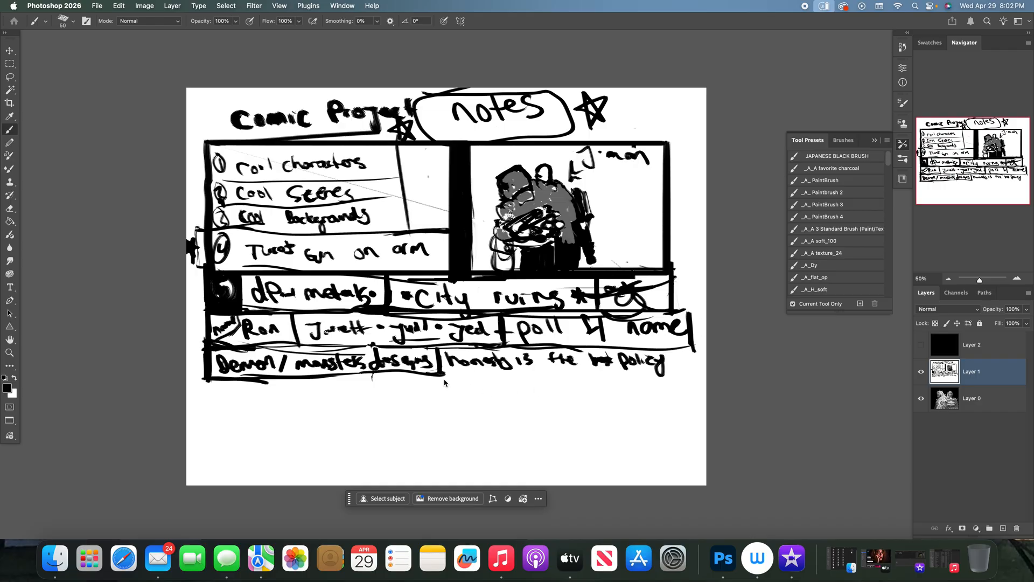
left_click_drag(444, 375, 652, 390)
mouse_move(677, 357)
left_mouse_down()
mouse_move(678, 375)
mouse_move(547, 377)
left_mouse_up()
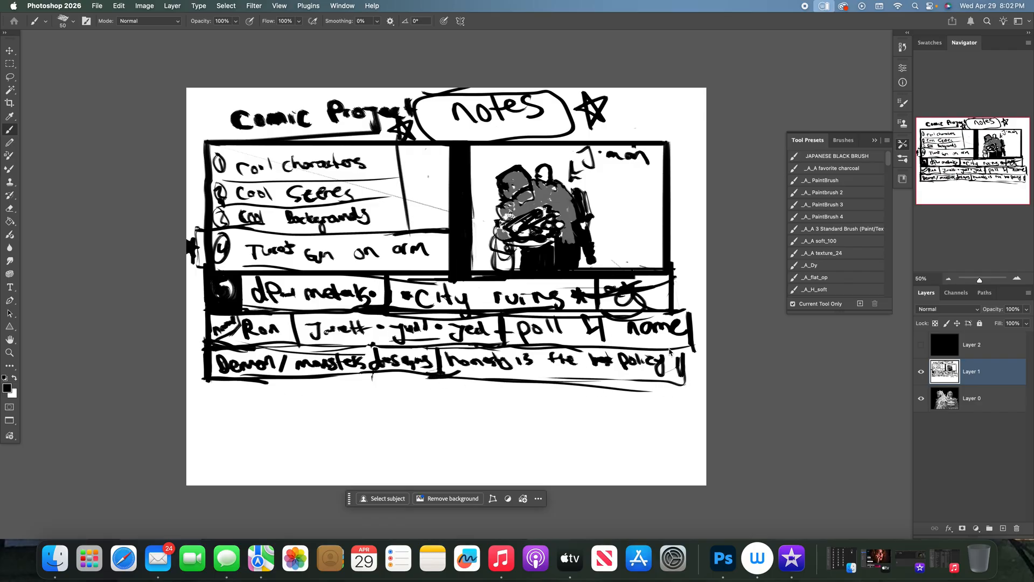
- Paint white over the divider before "honesty" and the stray strokes beneath the row
left_click_drag(227, 389, 241, 397)
key("x")
mouse_move(618, 387)
left_mouse_down()
mouse_move(525, 384)
mouse_move(549, 385)
left_mouse_up()
left_click_drag(488, 381, 649, 391)
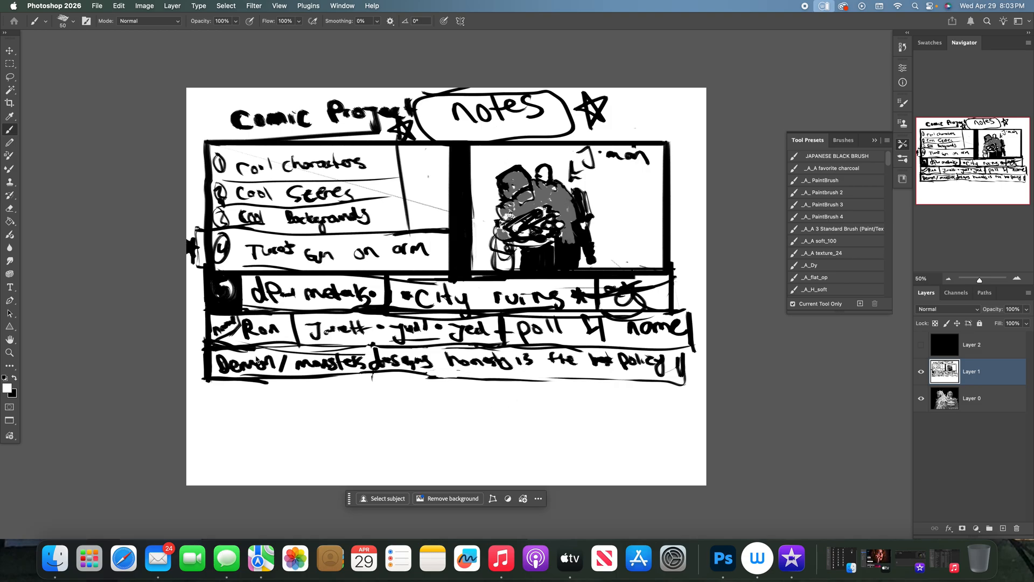
- Paint out the slash between "Demon" and "monsters" and redraw it as a thin black line with a size 25 brush
left_click_drag(282, 374, 286, 360)
key("x")
key("bracketleft")
key("bracketleft")
left_click_drag(289, 343, 282, 373)
- Sketch a bald demon head below the demon row, with round eyes, an open mouth, a jaw and a hatched neck
mouse_move(309, 434)
left_mouse_down()
mouse_move(319, 396)
mouse_move(355, 381)
mouse_move(396, 412)
mouse_move(346, 423)
left_mouse_up()
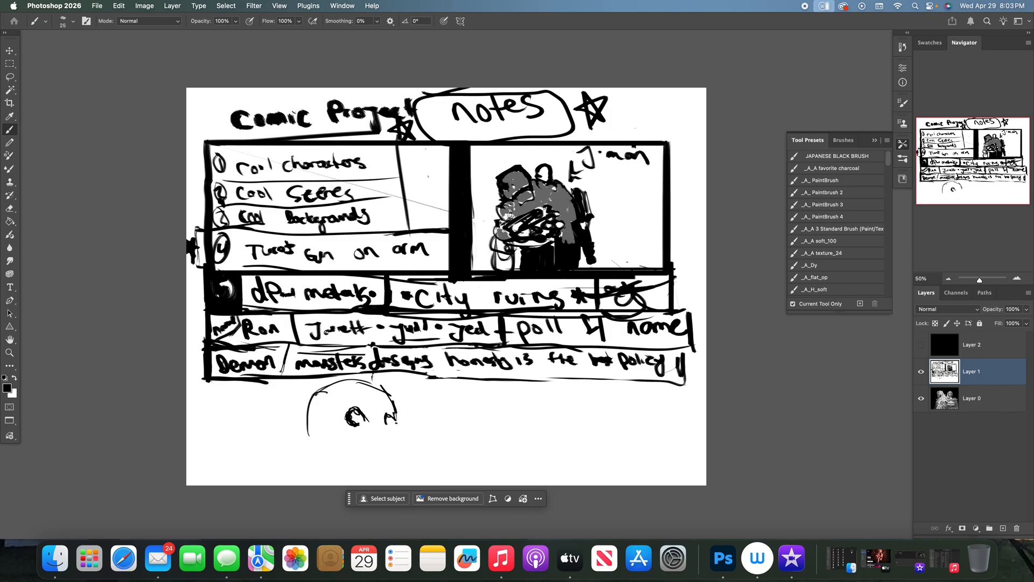
mouse_move(399, 415)
left_mouse_down()
mouse_move(396, 443)
mouse_move(359, 442)
mouse_move(395, 453)
left_mouse_up()
mouse_move(350, 447)
left_mouse_down()
mouse_move(377, 442)
mouse_move(359, 464)
mouse_move(398, 452)
mouse_move(392, 474)
left_mouse_up()
mouse_move(318, 430)
left_mouse_down()
mouse_move(323, 475)
mouse_move(301, 484)
mouse_move(320, 484)
mouse_move(297, 483)
mouse_move(336, 484)
left_mouse_up()
mouse_move(337, 476)
left_mouse_down()
mouse_move(350, 484)
mouse_move(394, 472)
mouse_move(359, 484)
mouse_move(295, 484)
mouse_move(308, 451)
left_mouse_up()
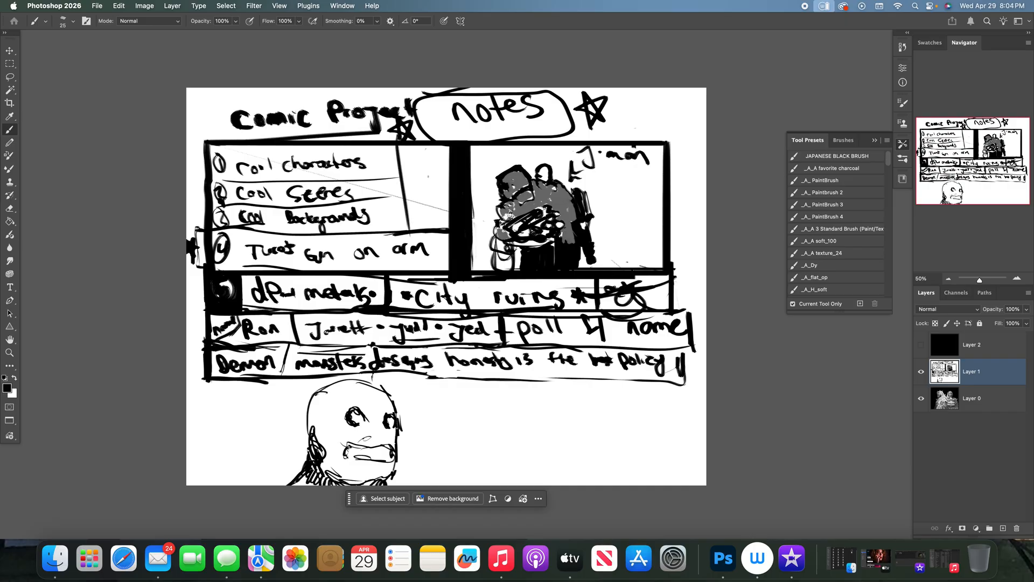
- With a size 45 brush, fill the demon's neck shadow, eyes and mouth in black and hatch its cheek
key("g")
key("r")
key("b")
key("bracketright")
key("bracketright")
mouse_move(308, 474)
left_mouse_down()
mouse_move(296, 484)
mouse_move(321, 473)
mouse_move(336, 483)
mouse_move(379, 480)
mouse_move(330, 474)
mouse_move(313, 417)
mouse_move(302, 469)
left_mouse_up()
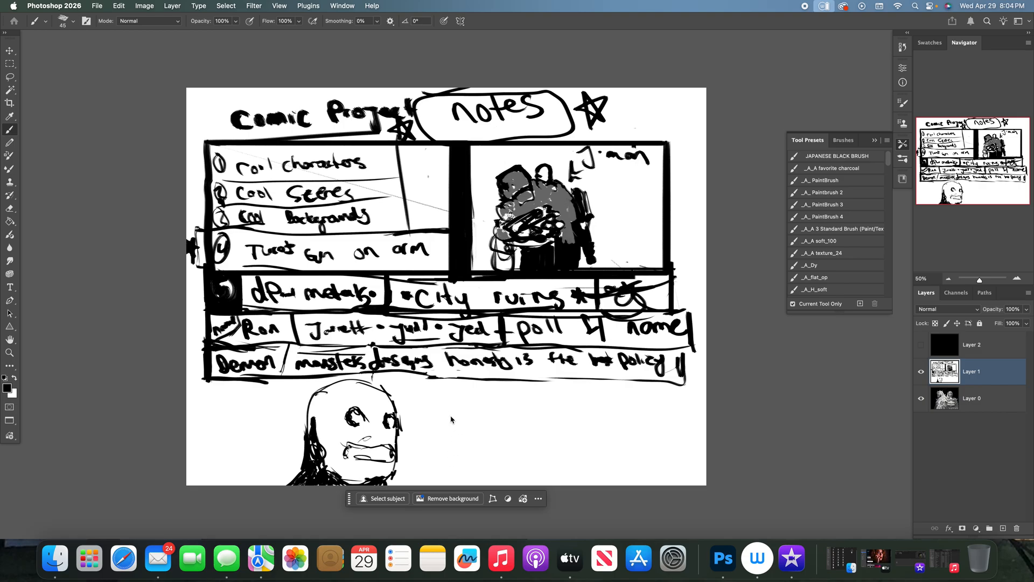
left_click_drag(360, 423, 393, 424)
mouse_move(366, 460)
left_mouse_down()
mouse_move(350, 453)
mouse_move(389, 454)
left_mouse_up()
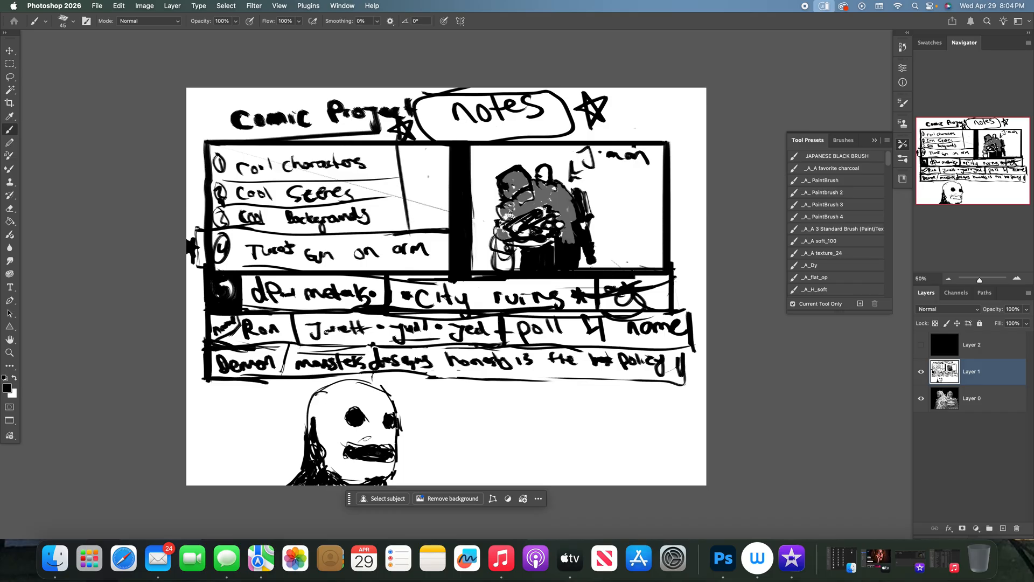
mouse_move(329, 419)
left_mouse_down()
mouse_move(355, 434)
mouse_move(340, 444)
mouse_move(354, 479)
left_mouse_up()
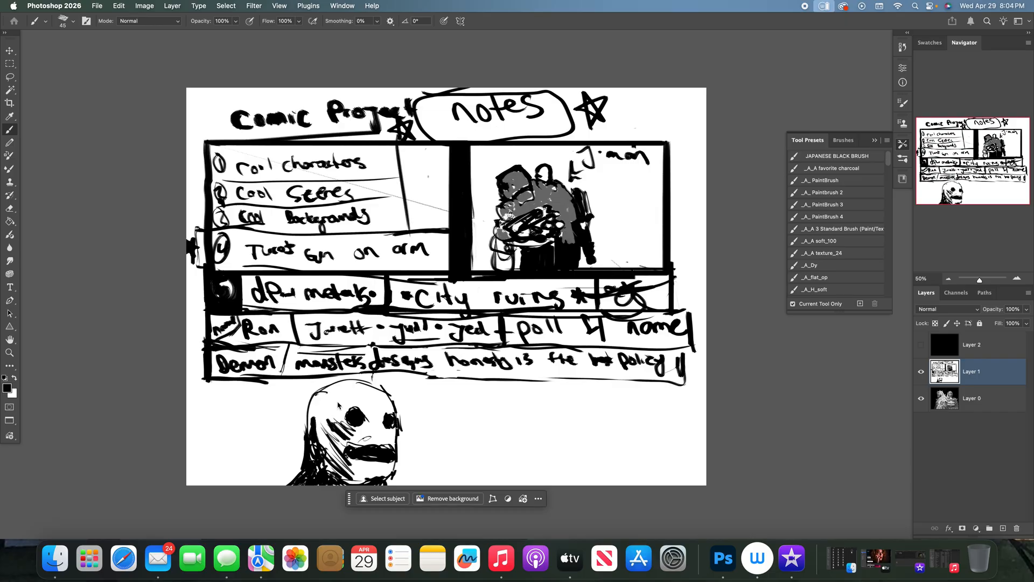
- Refine the demon head's outline, then use white to break up the cheek shading and add eye highlights and teeth
left_click_drag(306, 412, 308, 437)
mouse_move(431, 400)
left_mouse_down()
mouse_move(428, 410)
mouse_move(437, 402)
mouse_move(419, 388)
left_mouse_up()
key("x")
left_click_drag(313, 418, 313, 433)
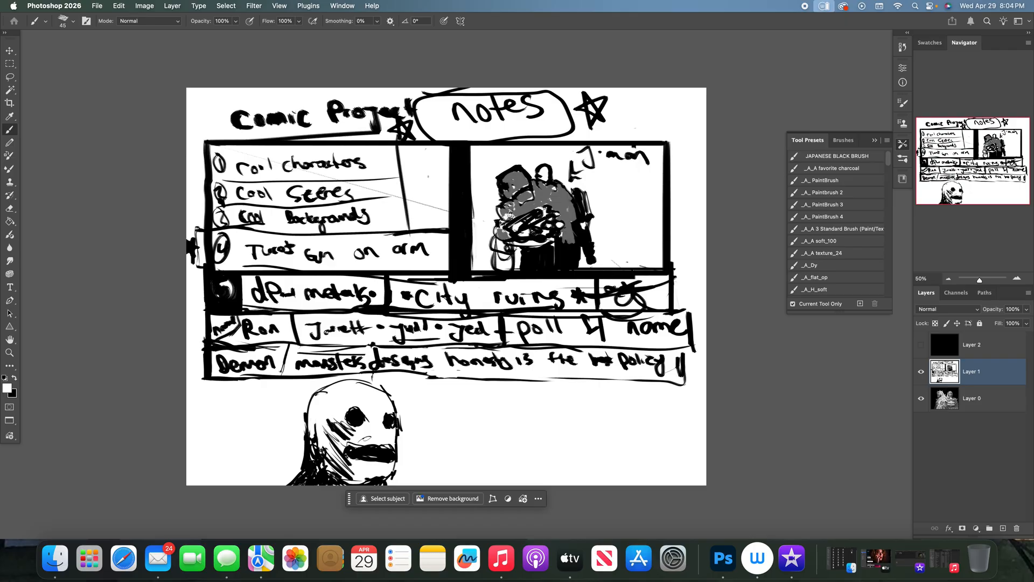
left_click_drag(325, 429, 339, 442)
mouse_move(329, 426)
left_mouse_down()
mouse_move(351, 434)
mouse_move(347, 462)
left_mouse_up()
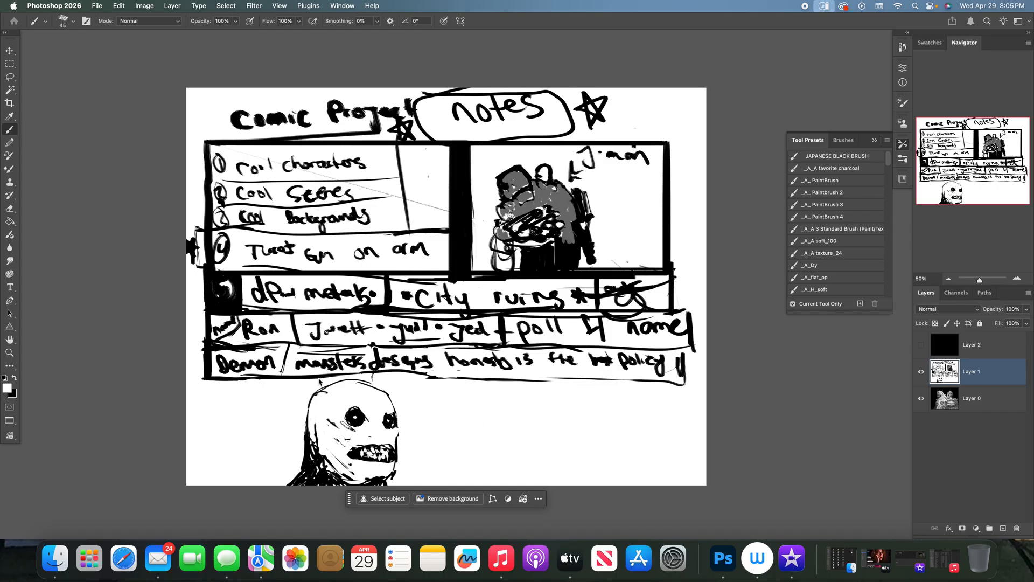
- Hide the floating task bar below the canvas and dismiss the empty-selection warning
left_click(10, 77)
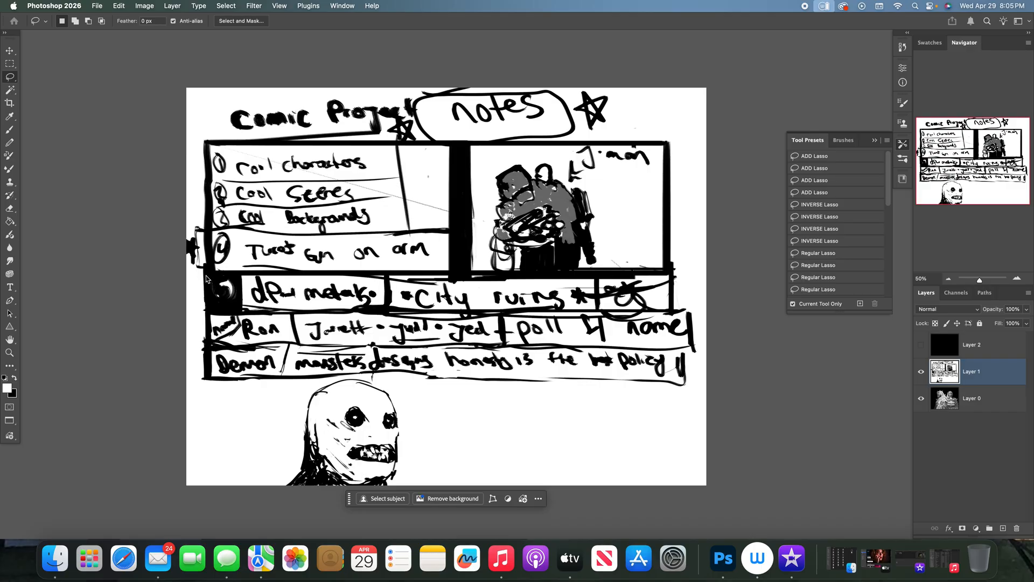
left_click_drag(226, 278, 220, 281)
left_click(276, 346)
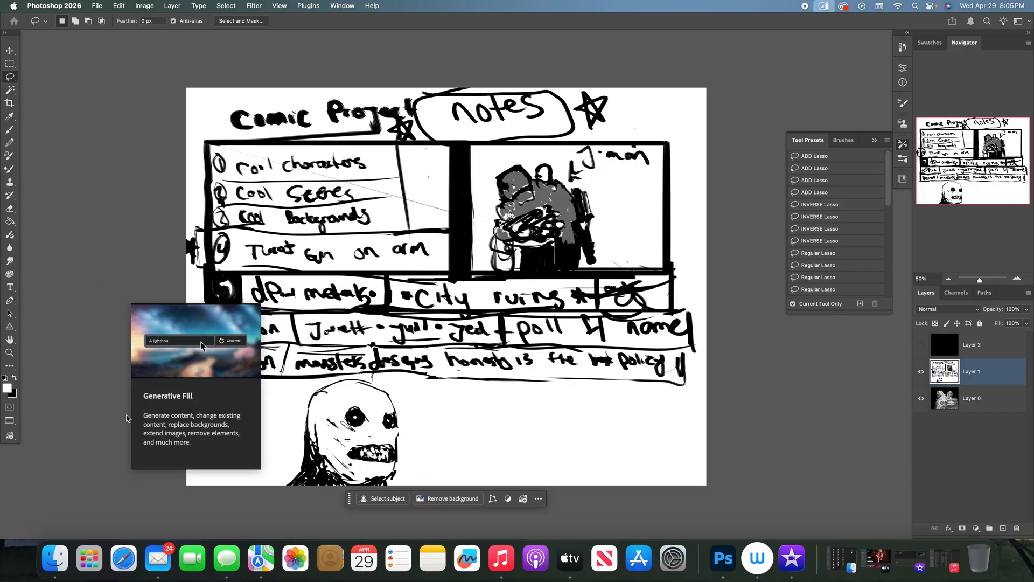
left_click(539, 498)
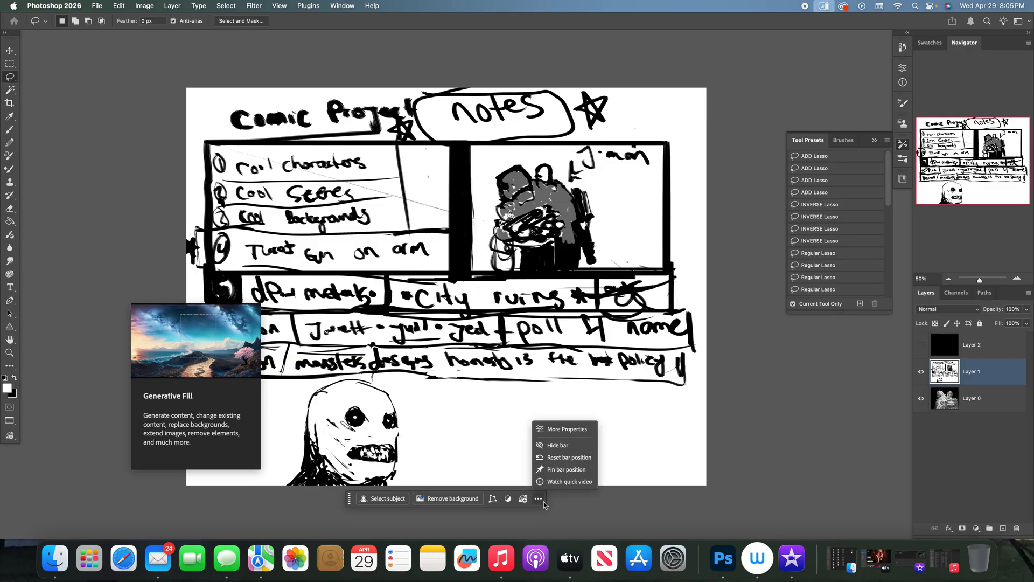
left_click(559, 445)
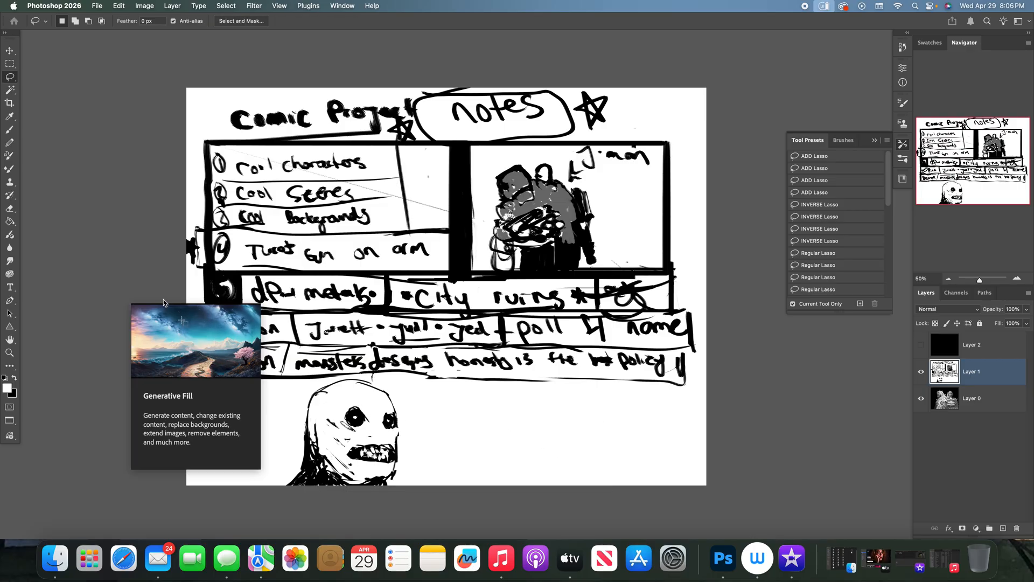
left_click_drag(167, 288, 128, 282)
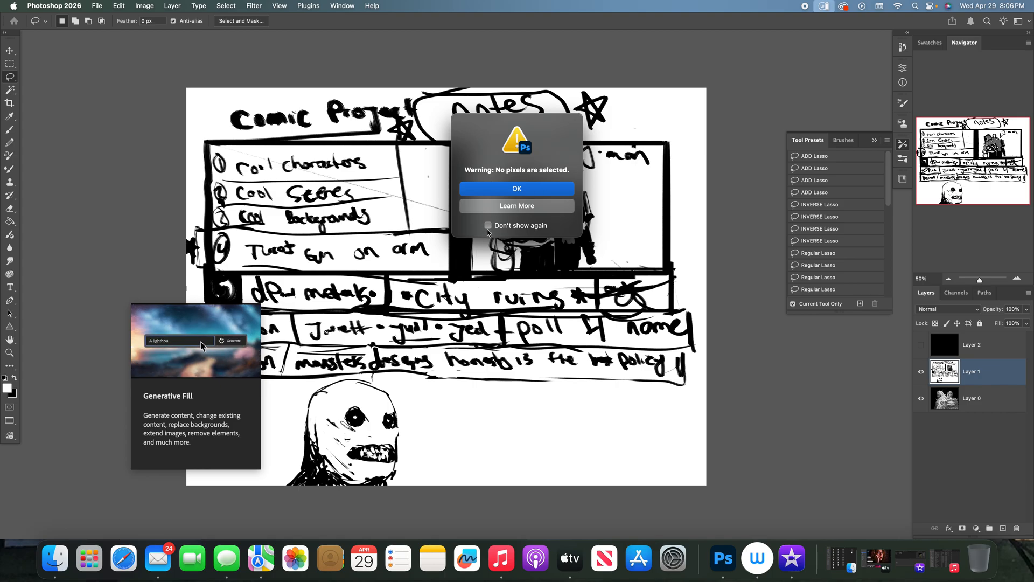
left_click(475, 188)
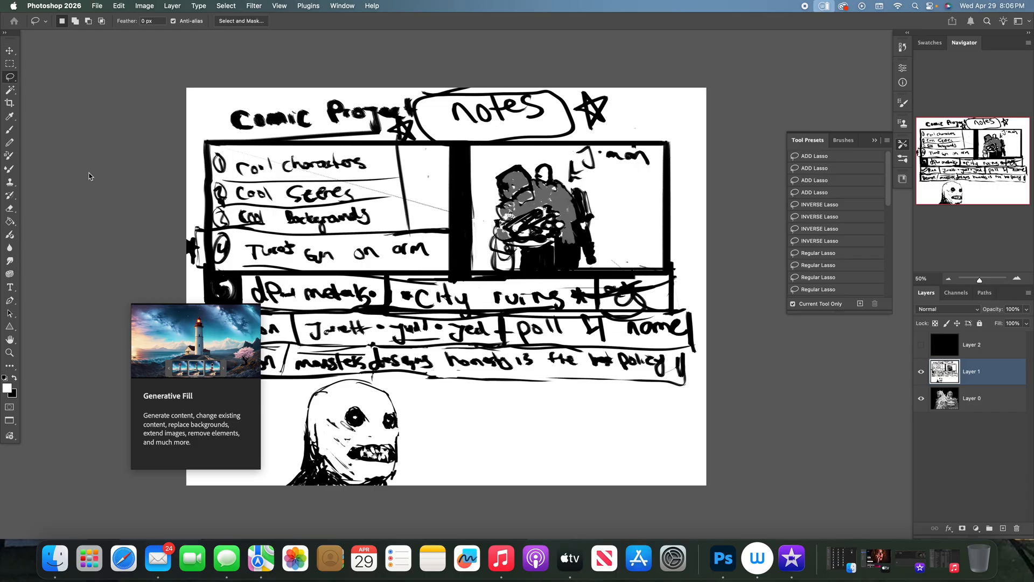
- Return to a black brush and toggle Layer 1 off and on to view the artwork beneath it
key("b")
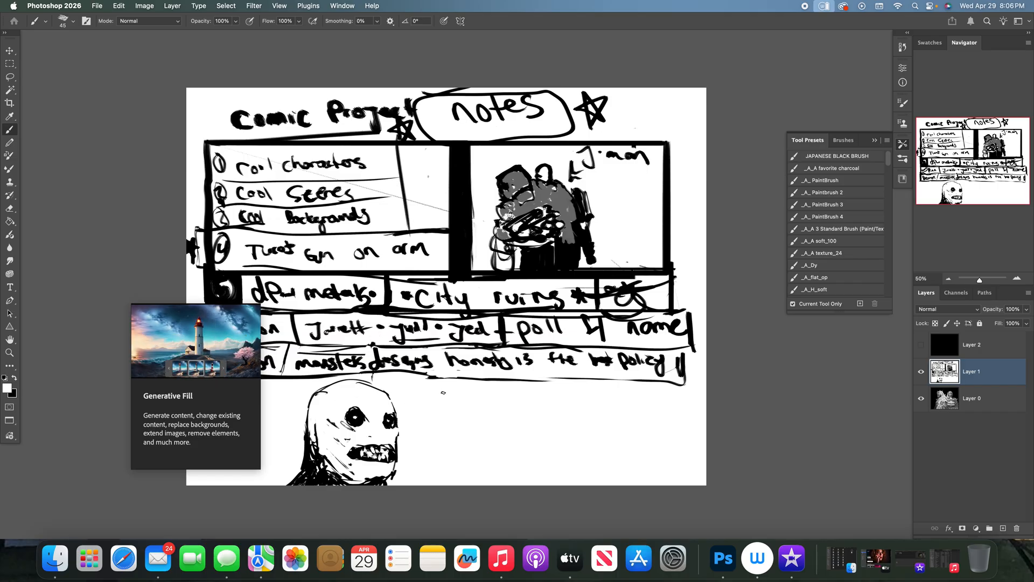
key("x")
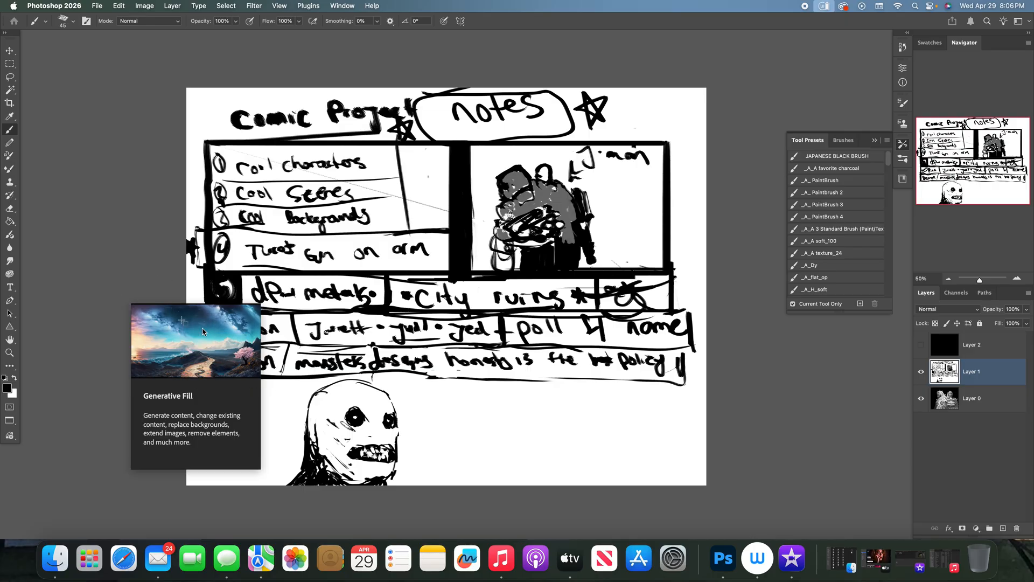
left_click(921, 373)
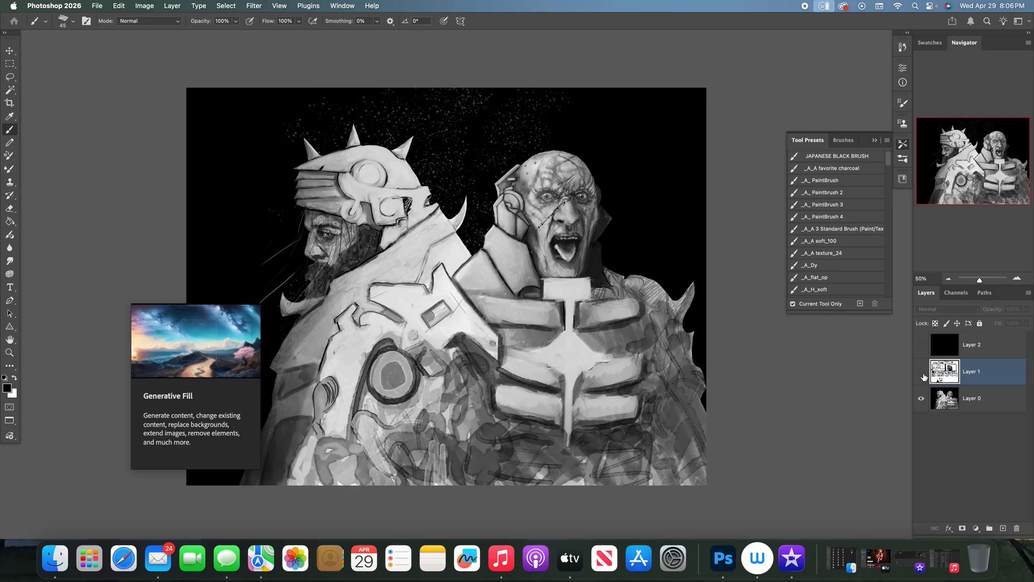
left_click(921, 372)
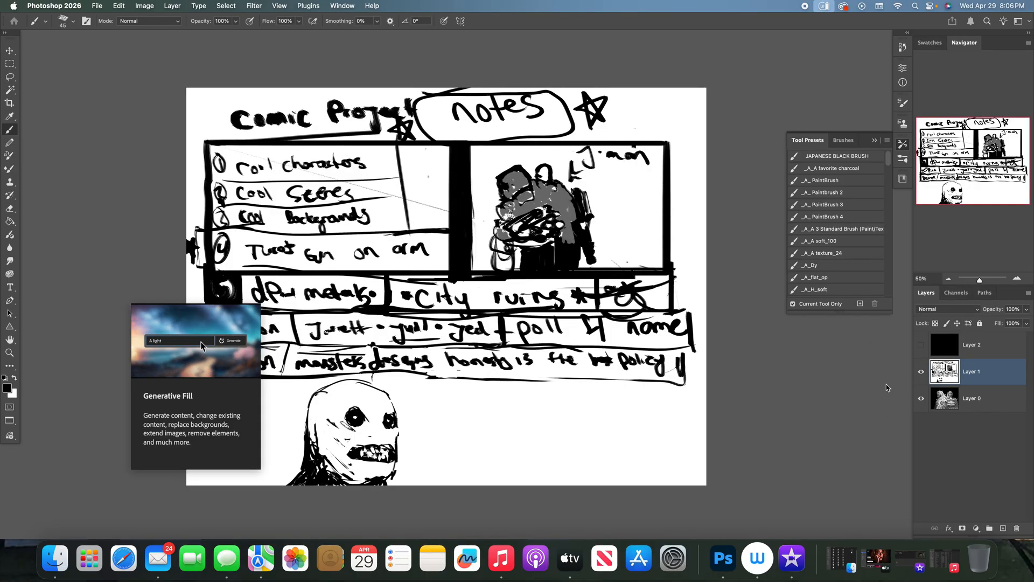
- Draw a jagged black shape with a zigzag beside the demon head, and thicken the lower and end lines of the demon row
left_click_drag(276, 405, 289, 423)
mouse_move(263, 386)
left_mouse_down()
mouse_move(281, 417)
mouse_move(276, 380)
mouse_move(278, 427)
left_mouse_up()
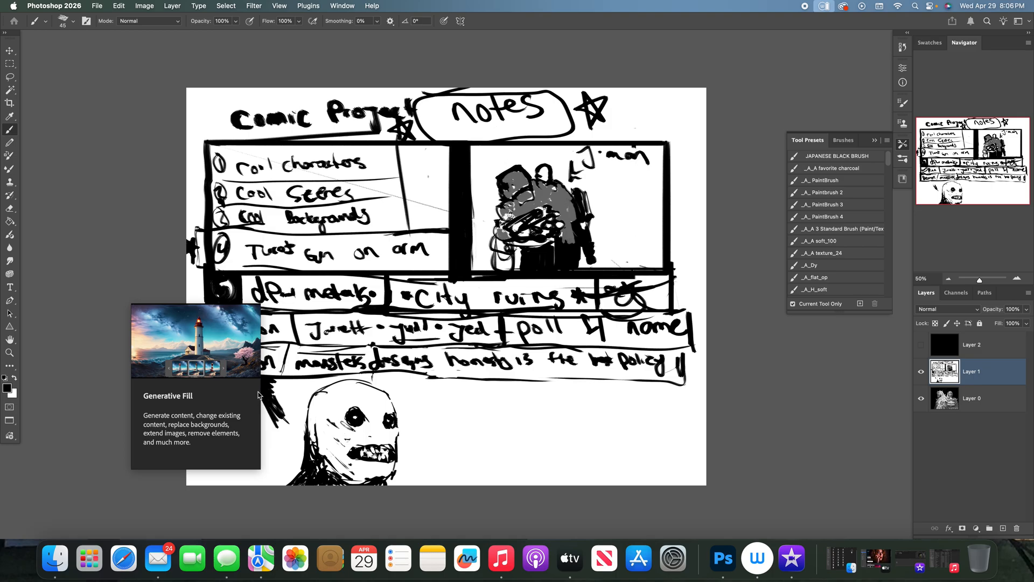
left_click_drag(305, 422, 281, 421)
left_click_drag(270, 415, 275, 428)
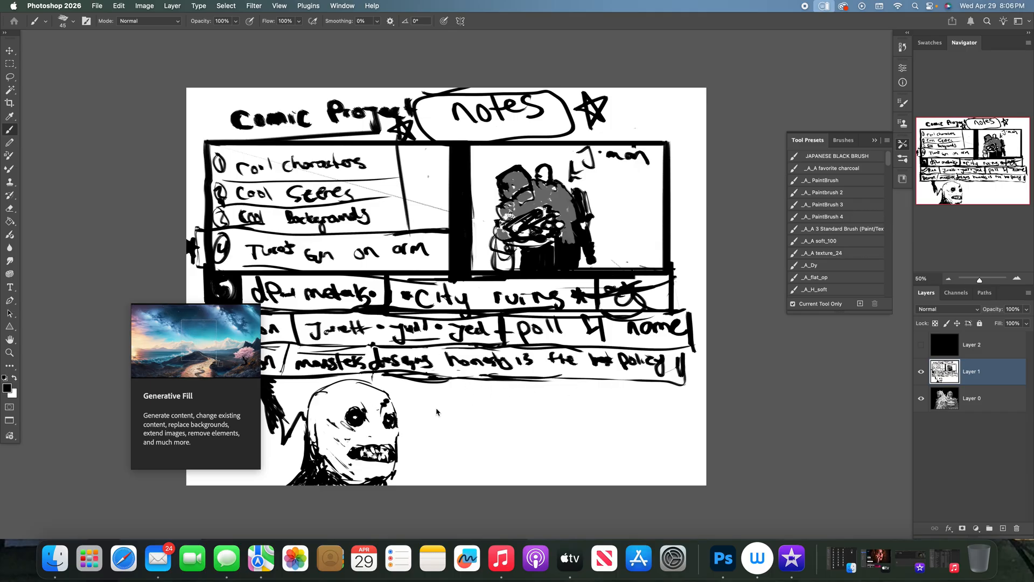
left_click_drag(571, 385, 671, 383)
mouse_move(679, 346)
left_mouse_down()
mouse_move(679, 379)
mouse_move(699, 349)
mouse_move(689, 312)
left_mouse_up()
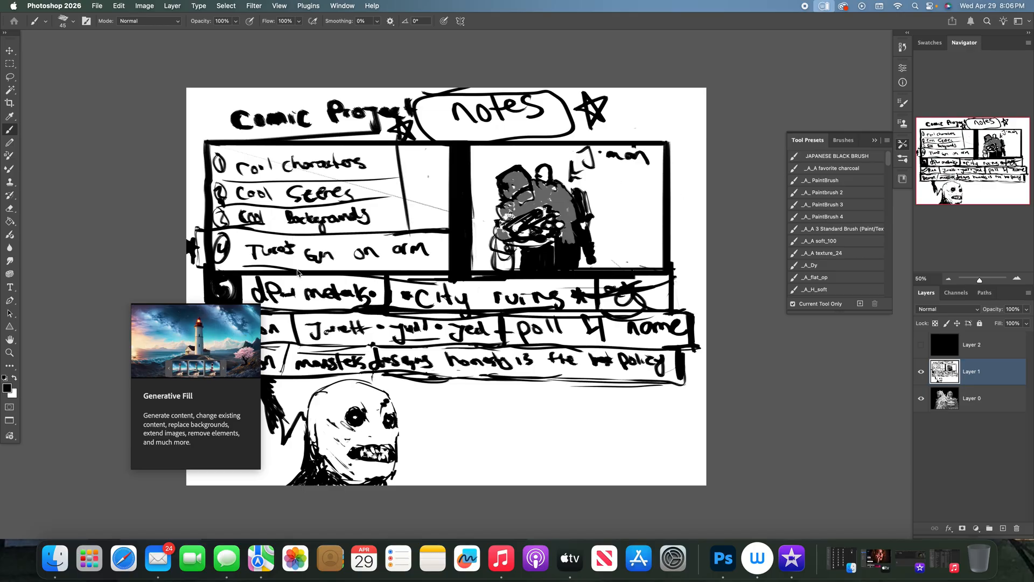
- Draw a rectangular panel beside the demon head and fill its upper-left half with diagonal black hatching
mouse_move(446, 400)
left_mouse_down()
mouse_move(447, 471)
mouse_move(583, 460)
mouse_move(580, 414)
mouse_move(540, 406)
left_mouse_up()
mouse_move(540, 406)
left_mouse_down()
mouse_move(591, 402)
mouse_move(529, 398)
mouse_move(584, 423)
mouse_move(491, 435)
mouse_move(465, 460)
mouse_move(498, 399)
mouse_move(442, 432)
left_mouse_up()
mouse_move(482, 397)
left_mouse_down()
mouse_move(443, 420)
mouse_move(444, 406)
left_mouse_up()
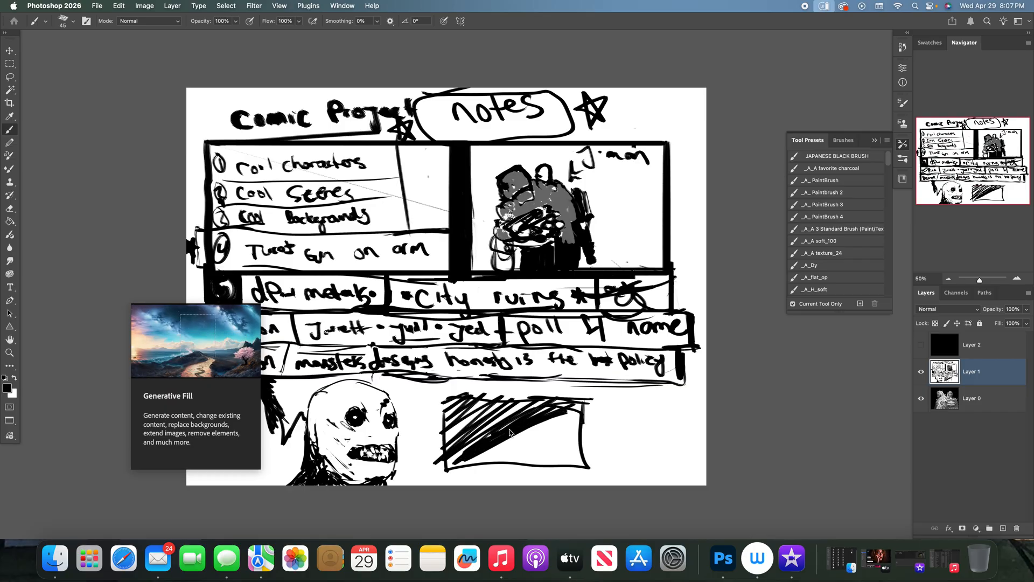
- Sketch loose strokes in the new panel's lower right and label it "Light" with an arrow, adding another arrow above
mouse_move(509, 448)
left_mouse_down()
mouse_move(546, 435)
mouse_move(552, 451)
mouse_move(573, 441)
mouse_move(572, 414)
mouse_move(543, 463)
left_mouse_up()
mouse_move(633, 397)
left_mouse_down()
mouse_move(596, 420)
mouse_move(648, 413)
left_mouse_up()
left_click_drag(657, 402, 671, 414)
left_click_drag(667, 409, 686, 391)
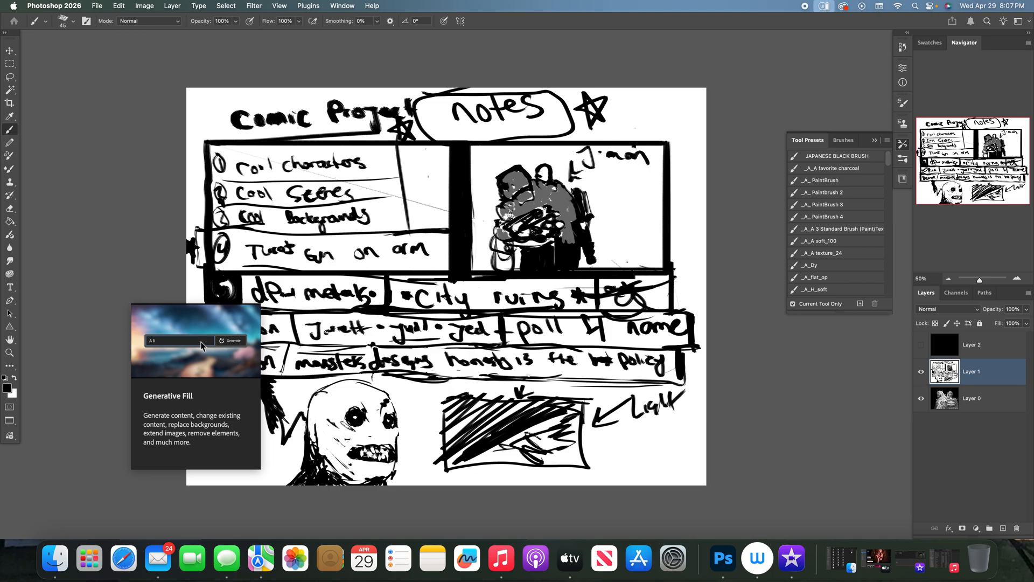
- Darken the panel's upper-left area with cross-hatching and lengthen the arrow above it
left_click_drag(531, 412, 501, 450)
mouse_move(480, 404)
left_mouse_down()
mouse_move(505, 430)
mouse_move(466, 432)
left_mouse_up()
mouse_move(446, 395)
left_mouse_down()
mouse_move(449, 466)
mouse_move(455, 408)
mouse_move(533, 407)
left_mouse_up()
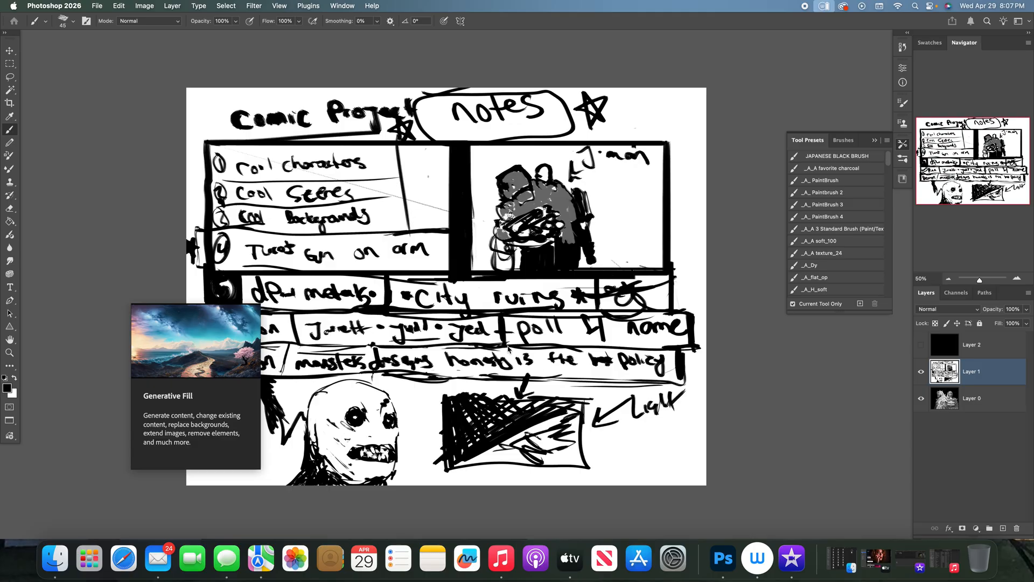
- Paint a small white figure in the middle of the dark panel and shade the area around it black
key("x")
left_click_drag(499, 417, 501, 451)
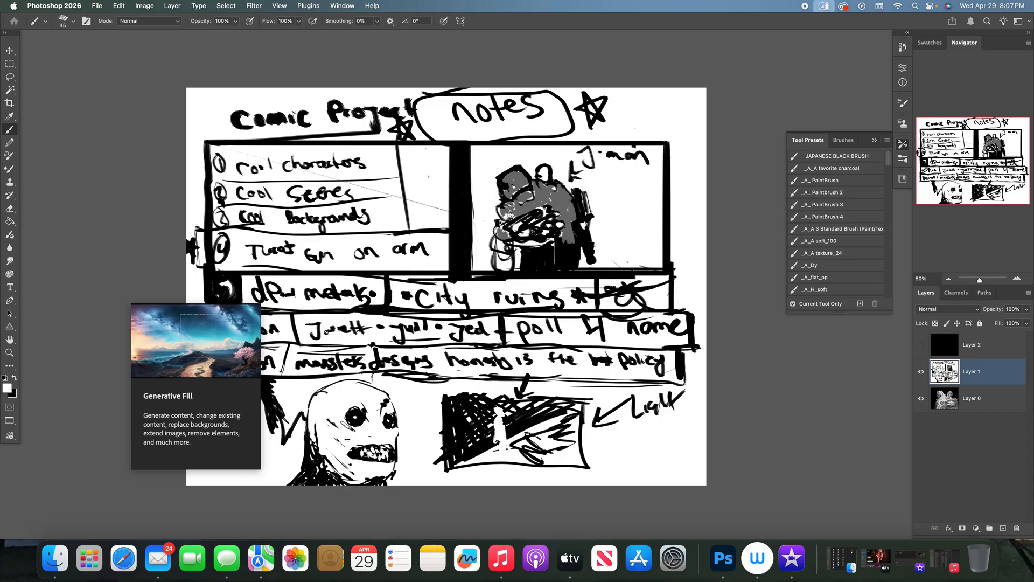
key("x")
mouse_move(496, 444)
left_mouse_down()
mouse_move(510, 445)
mouse_move(497, 414)
mouse_move(511, 406)
left_mouse_up()
left_click_drag(506, 412, 530, 402)
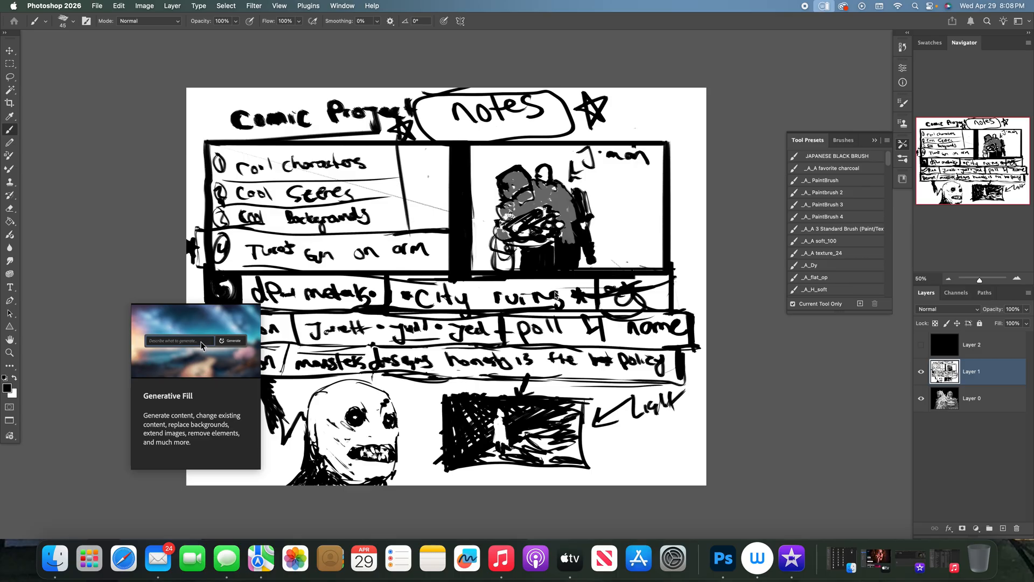
- Add a slanted circled label over the setting row's end, and paint out "honesty is the best policy" with a size 80 white brush
mouse_move(637, 268)
left_mouse_down()
mouse_move(667, 249)
mouse_move(663, 262)
mouse_move(688, 272)
mouse_move(690, 235)
mouse_move(662, 237)
mouse_move(652, 276)
mouse_move(661, 290)
mouse_move(656, 269)
mouse_move(688, 266)
left_mouse_up()
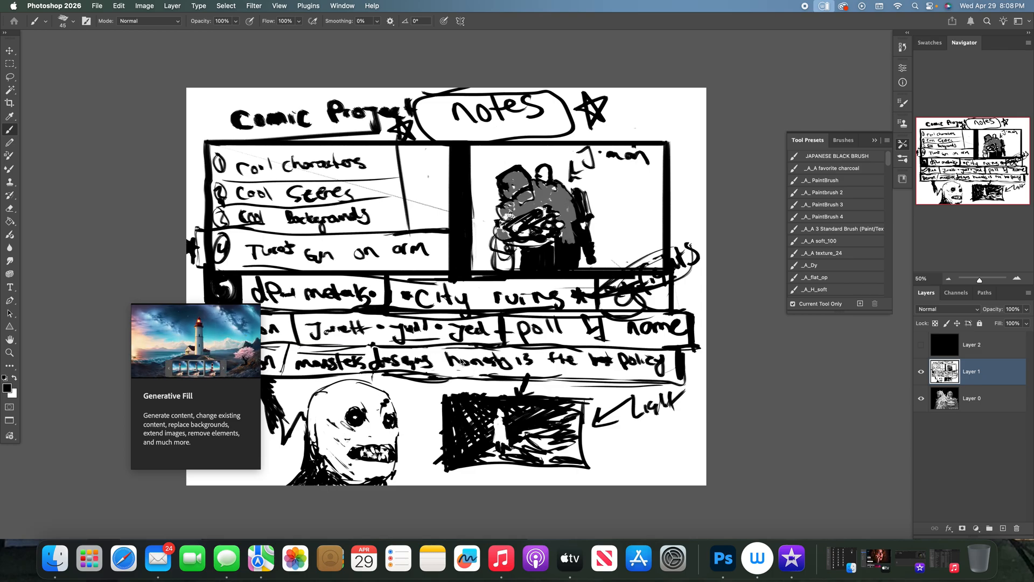
left_click_drag(457, 357, 673, 354)
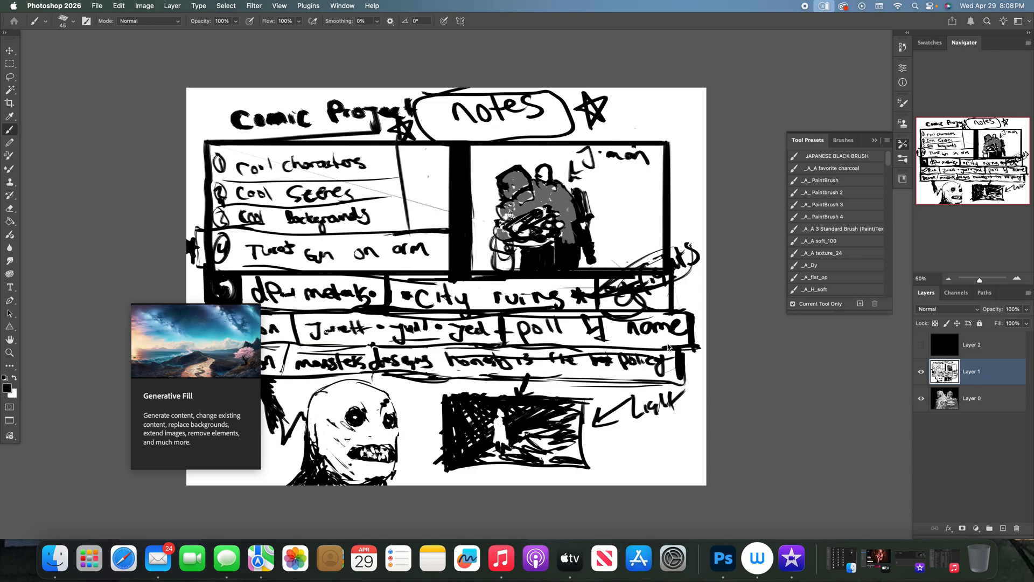
key("bracketright")
key("x")
key("bracketright")
key("bracketright")
key("bracketright")
mouse_move(462, 357)
left_mouse_down()
mouse_move(535, 356)
mouse_move(494, 369)
mouse_move(466, 363)
mouse_move(513, 360)
mouse_move(516, 391)
mouse_move(559, 382)
mouse_move(574, 362)
mouse_move(666, 367)
mouse_move(677, 356)
mouse_move(680, 376)
mouse_move(662, 357)
mouse_move(626, 368)
mouse_move(615, 358)
mouse_move(661, 372)
mouse_move(570, 375)
mouse_move(533, 355)
left_mouse_up()
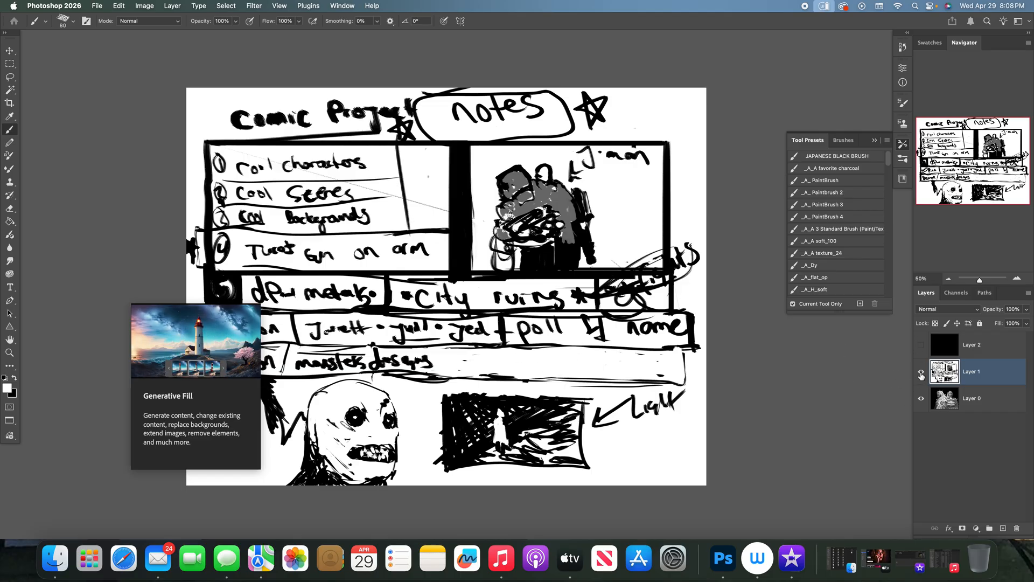
- Add a new layer above Layer 1 and fill it with white using the Paint Bucket
left_click(1003, 528)
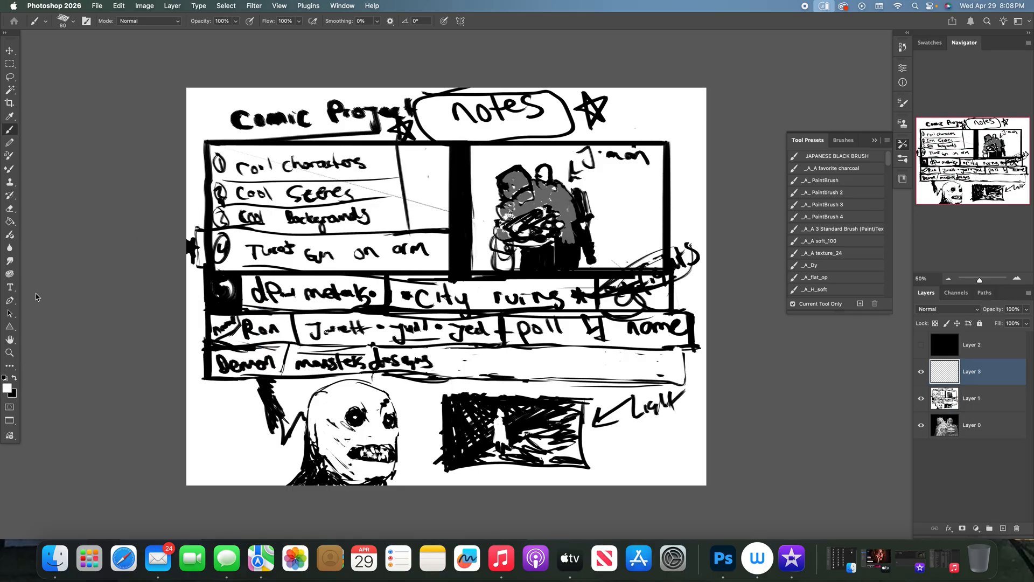
left_click(10, 221)
left_click(475, 246)
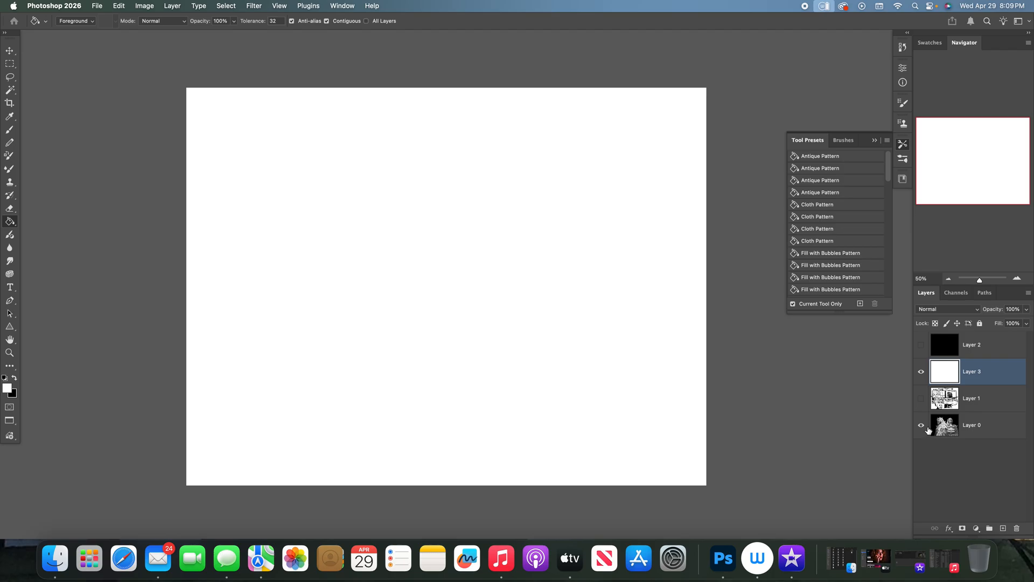
- Sketch a bald head's skull outline, left face edge and frowning right brow in black on Layer 3, using the Layer 0 painting as reference
left_click(925, 371)
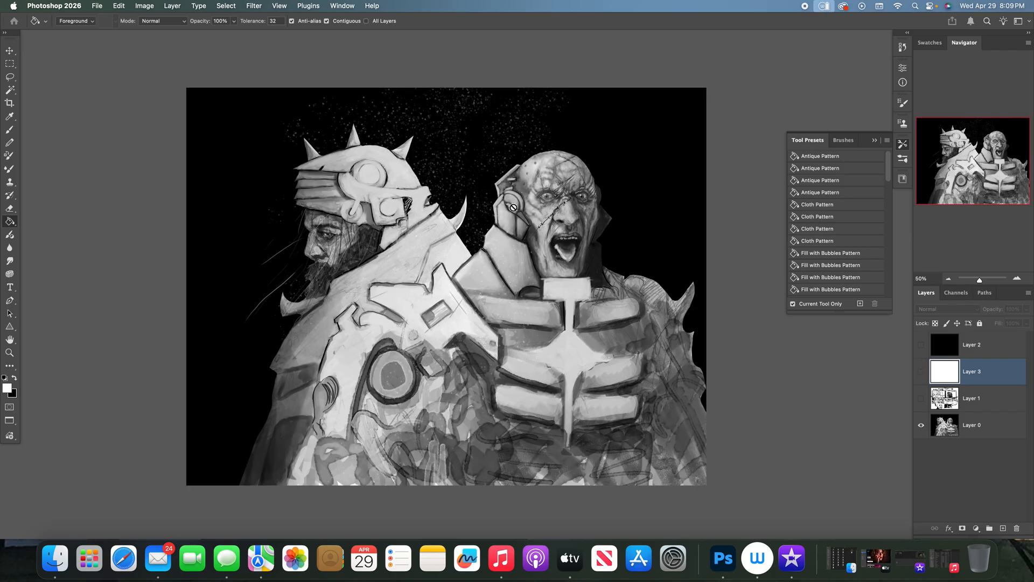
key("b")
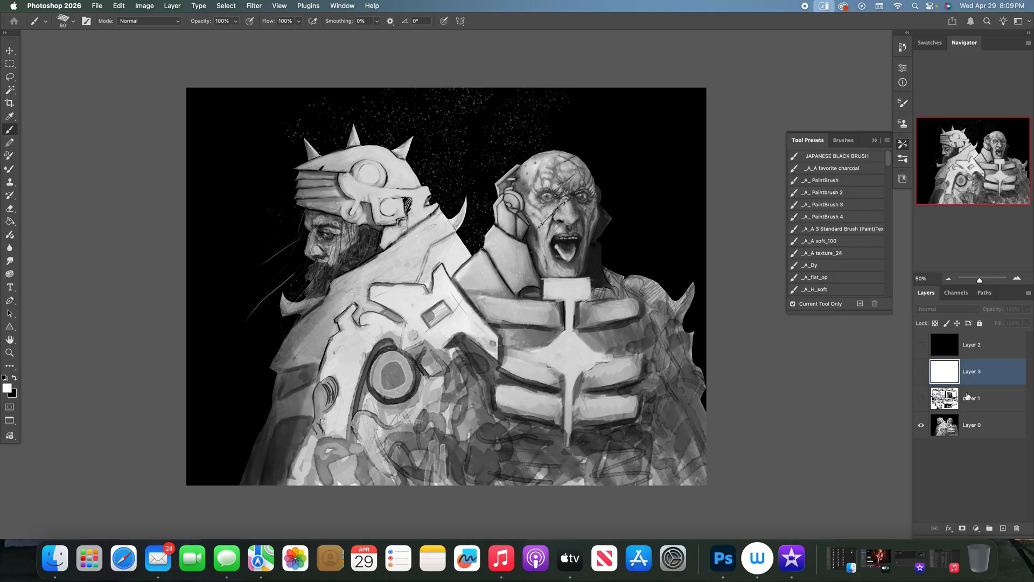
key("x")
left_click(921, 372)
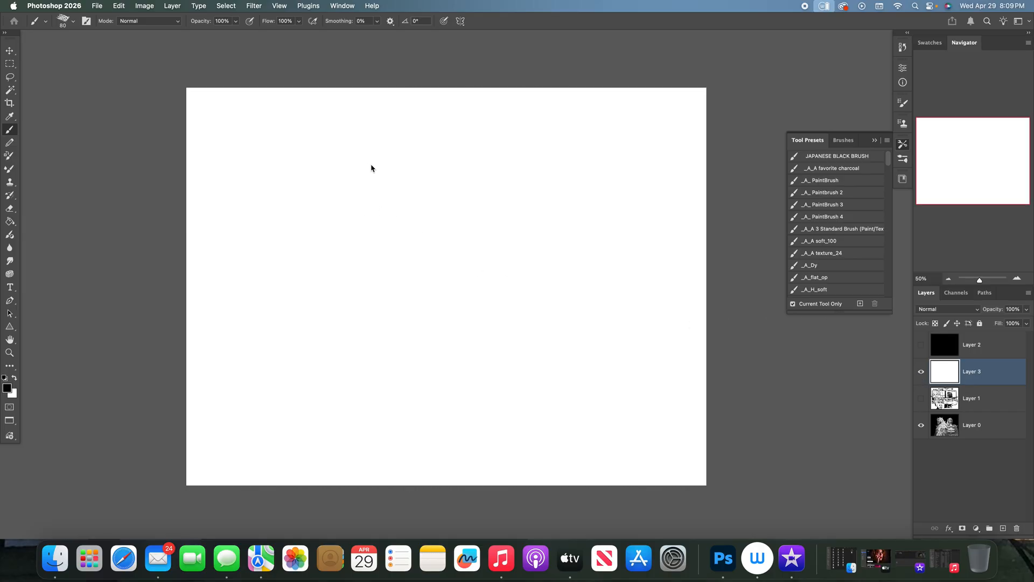
mouse_move(323, 219)
left_mouse_down()
mouse_move(338, 176)
mouse_move(383, 154)
mouse_move(409, 163)
mouse_move(439, 182)
left_mouse_up()
left_click_drag(410, 164, 368, 171)
left_click_drag(326, 225, 344, 294)
left_click_drag(343, 289, 360, 300)
mouse_move(350, 260)
left_mouse_down()
mouse_move(362, 277)
mouse_move(403, 241)
mouse_move(441, 238)
mouse_move(387, 258)
mouse_move(435, 247)
left_mouse_up()
- Paint the head's left brow and both eyes in black, checking the shapes against the Layer 0 painting
left_click(923, 376)
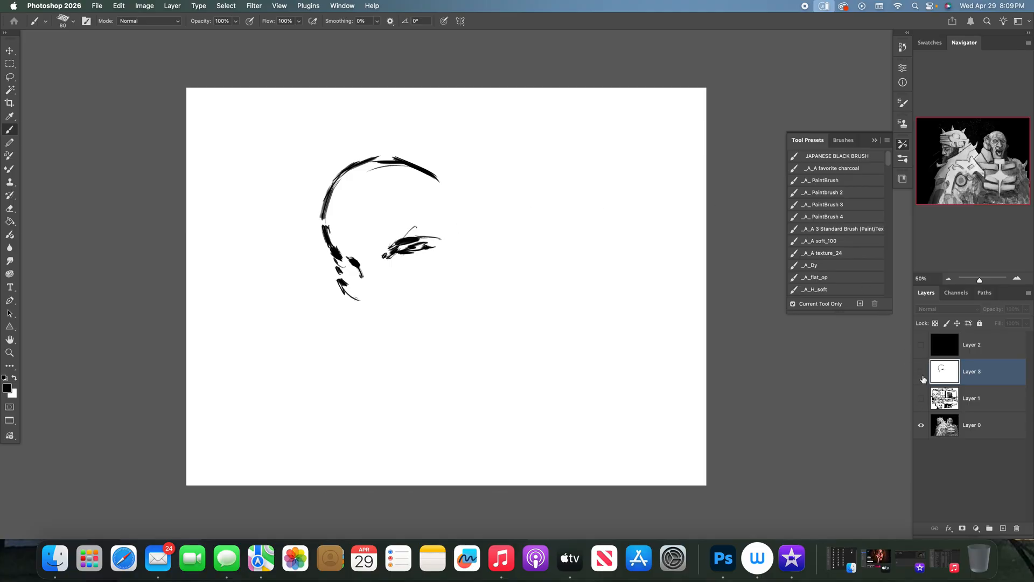
left_click(921, 372)
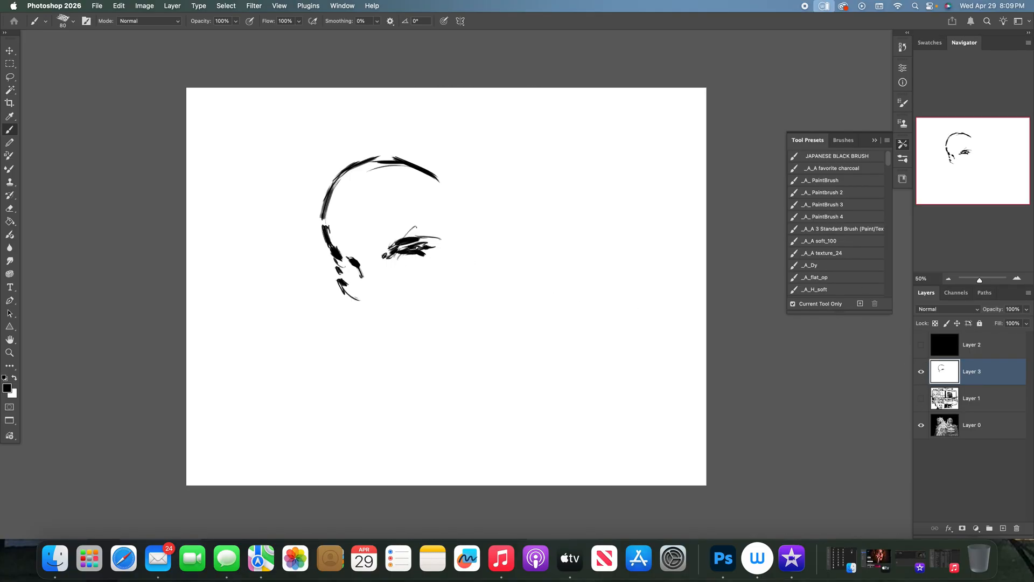
mouse_move(344, 262)
left_mouse_down()
mouse_move(360, 272)
mouse_move(425, 249)
mouse_move(373, 251)
left_mouse_up()
left_click(922, 398)
left_click(922, 373)
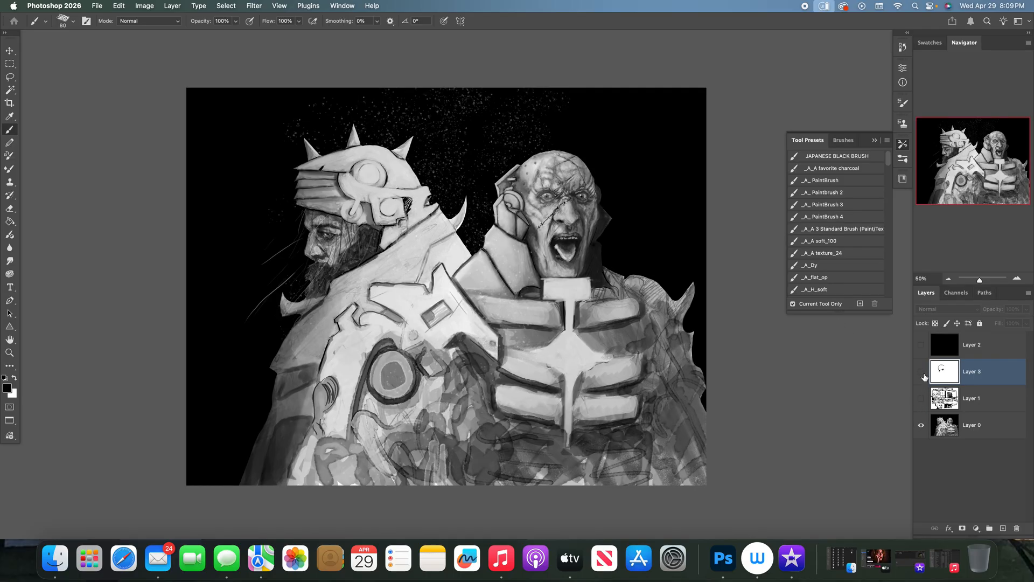
left_click(924, 375)
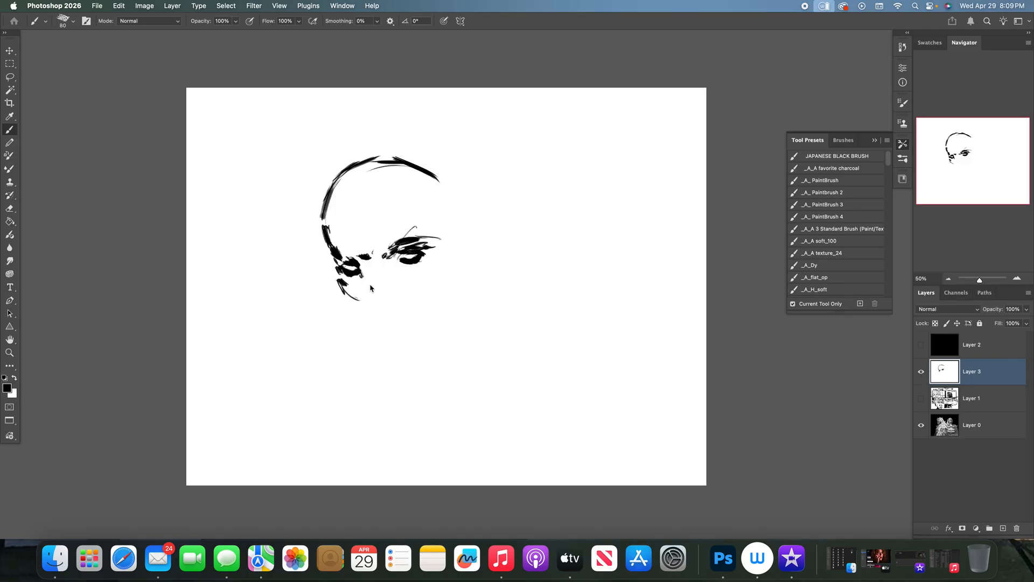
- Draw the nose bridge, nostrils and underside of the nose in black, checking against the Layer 0 painting
left_click_drag(384, 264, 377, 256)
left_click_drag(369, 294, 367, 281)
left_click(921, 372)
left_click(921, 372)
mouse_move(364, 299)
left_mouse_down()
mouse_move(396, 305)
mouse_move(409, 292)
left_mouse_up()
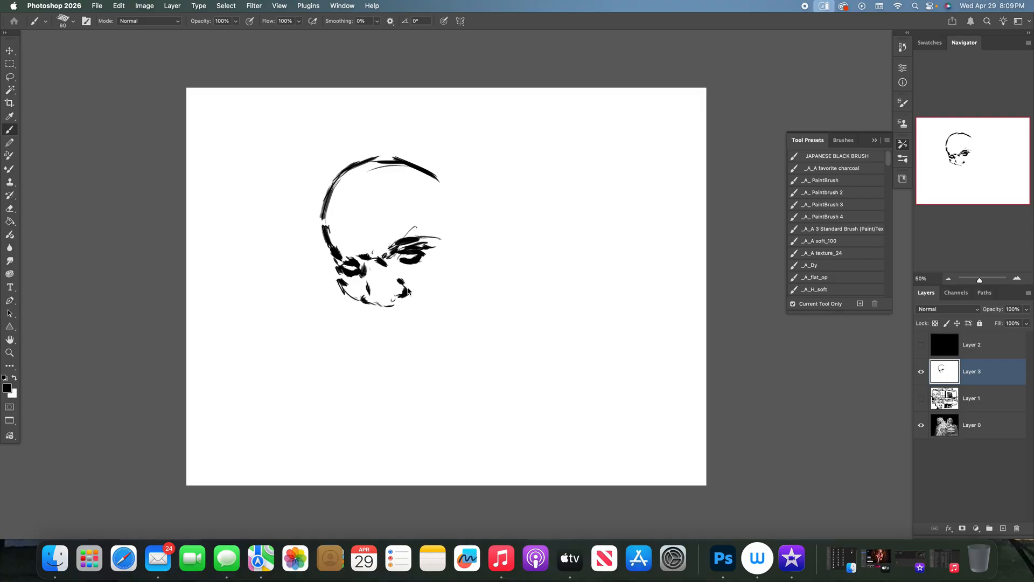
- Extend the left cheek contour toward the mouth and block in the ear area on the head's right side
left_click_drag(342, 289, 354, 306)
left_click(921, 372)
left_click(921, 371)
left_click_drag(339, 274, 376, 331)
mouse_move(459, 263)
left_mouse_down()
mouse_move(452, 297)
mouse_move(437, 290)
left_mouse_up()
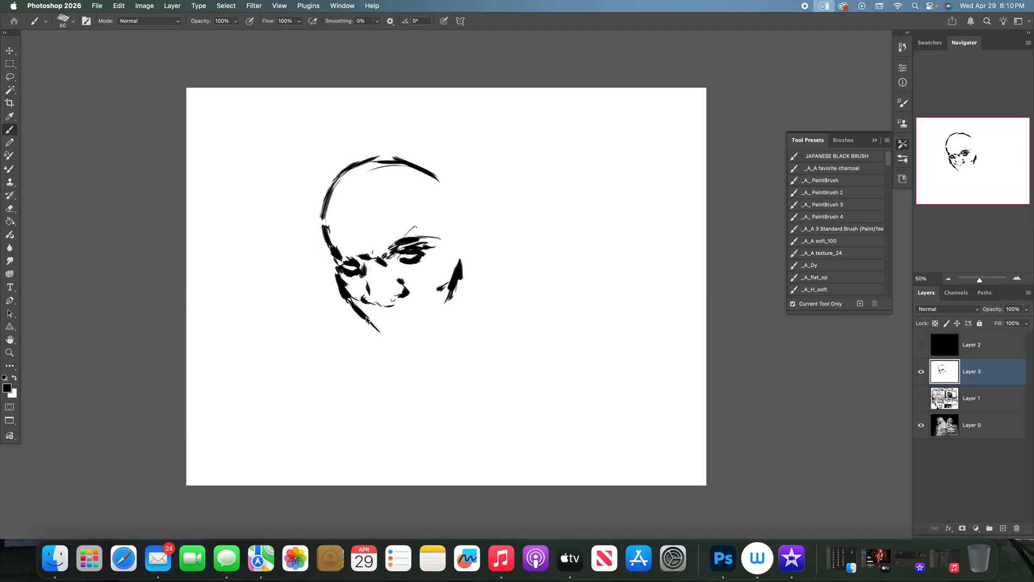
- Trim the skull outline and left temple with white, and continue the black outline down the right side of the head
key("x")
mouse_move(335, 237)
left_mouse_down()
mouse_move(334, 246)
mouse_move(328, 196)
mouse_move(355, 170)
mouse_move(408, 170)
left_mouse_up()
key("x")
left_click_drag(450, 193, 455, 229)
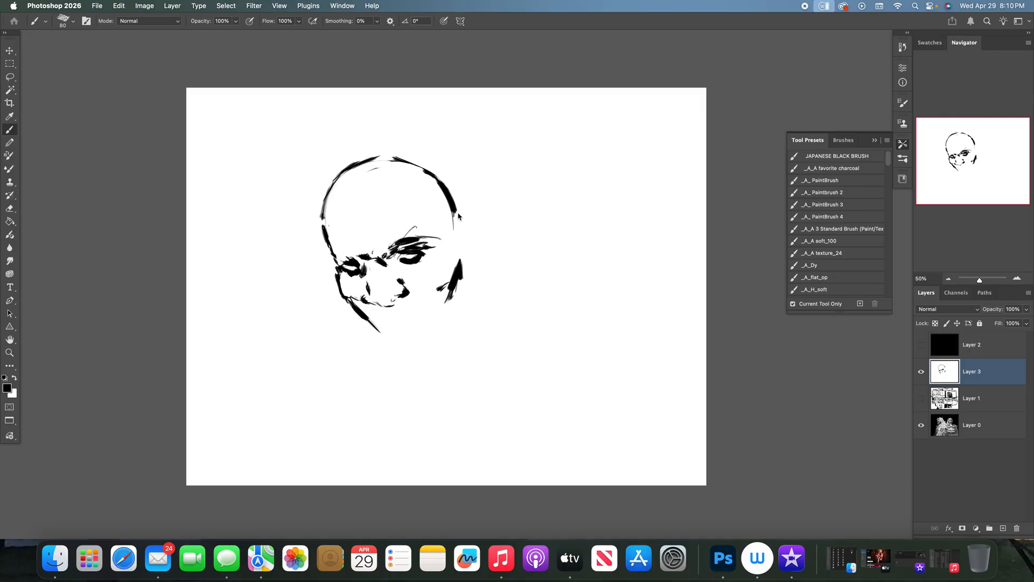
mouse_move(342, 246)
left_mouse_down()
mouse_move(357, 260)
mouse_move(325, 227)
left_mouse_up()
key("x")
mouse_move(342, 245)
left_mouse_down()
mouse_move(356, 258)
mouse_move(347, 263)
mouse_move(328, 223)
left_mouse_up()
left_click_drag(350, 161, 412, 161)
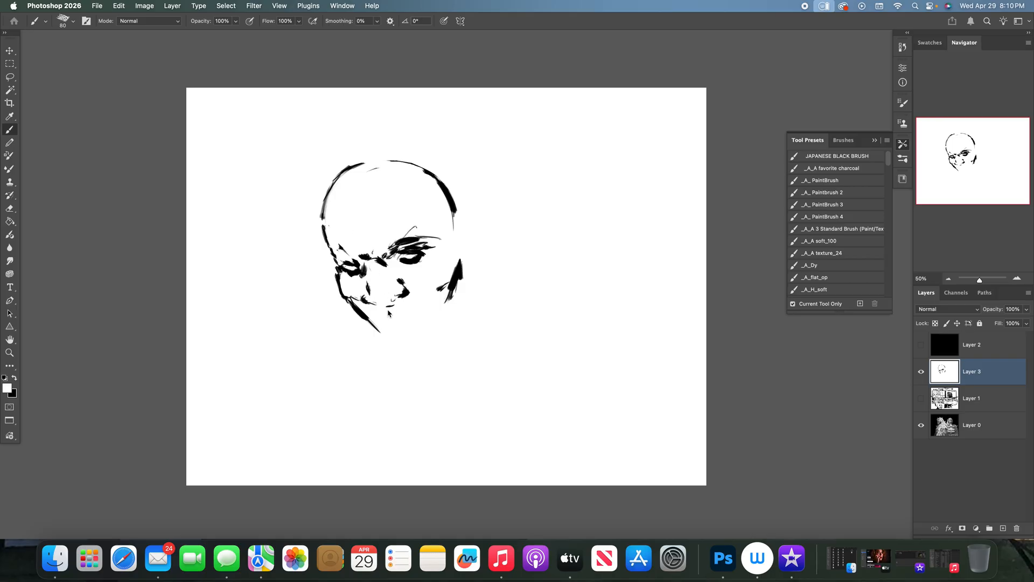
- Clean up and redraw the underside of the nose, and trim the nose bridge, left eye and cheek line with white
left_click_drag(382, 305, 398, 298)
key("x")
left_click_drag(378, 299, 398, 303)
key("x")
left_click_drag(380, 265, 383, 265)
left_click_drag(349, 275, 353, 279)
left_click_drag(347, 300, 379, 330)
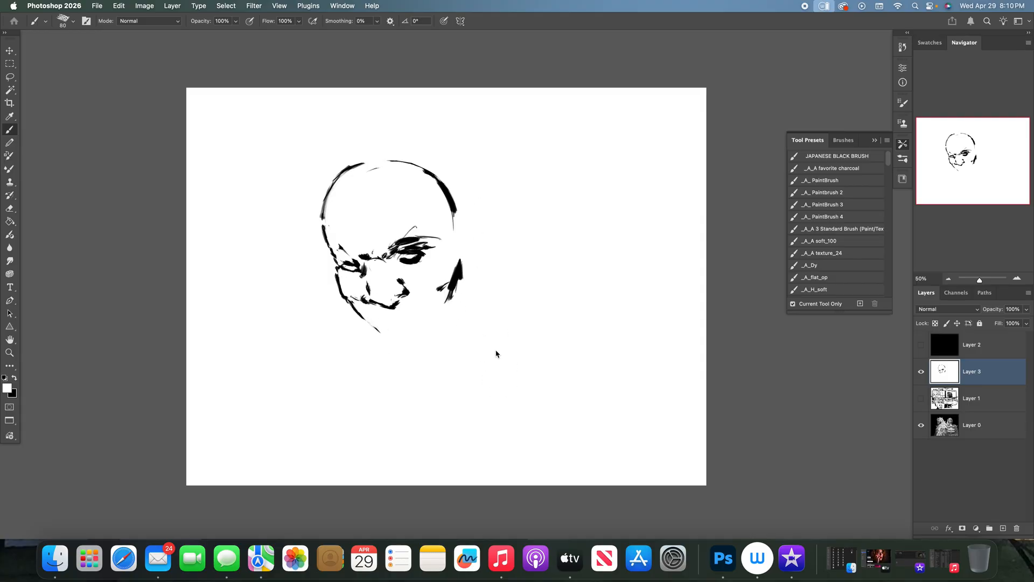
- Add black creases under the eyes and small forehead marks, and reinforce the skull outline's left side and crown
key("x")
mouse_move(352, 282)
left_mouse_down()
mouse_move(345, 274)
mouse_move(358, 276)
left_mouse_up()
left_click_drag(437, 268, 438, 266)
left_click_drag(424, 219, 425, 222)
left_click_drag(419, 212, 419, 215)
mouse_move(324, 229)
left_mouse_down()
mouse_move(342, 173)
mouse_move(401, 152)
mouse_move(421, 164)
left_mouse_up()
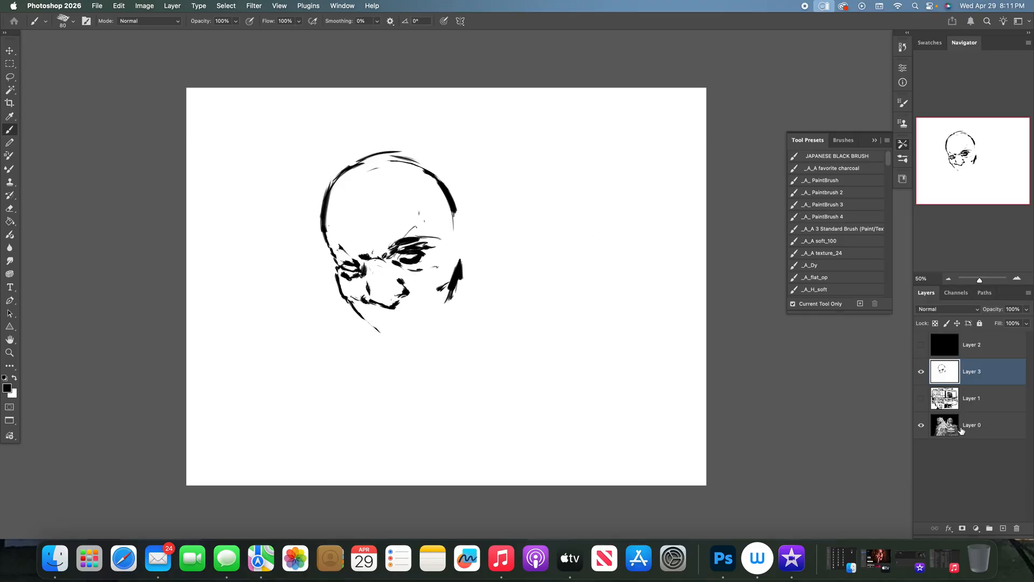
- Draw the upper lip, mouth line and cheek creases in black, comparing the sketch with the Layer 0 painting
left_click(921, 371)
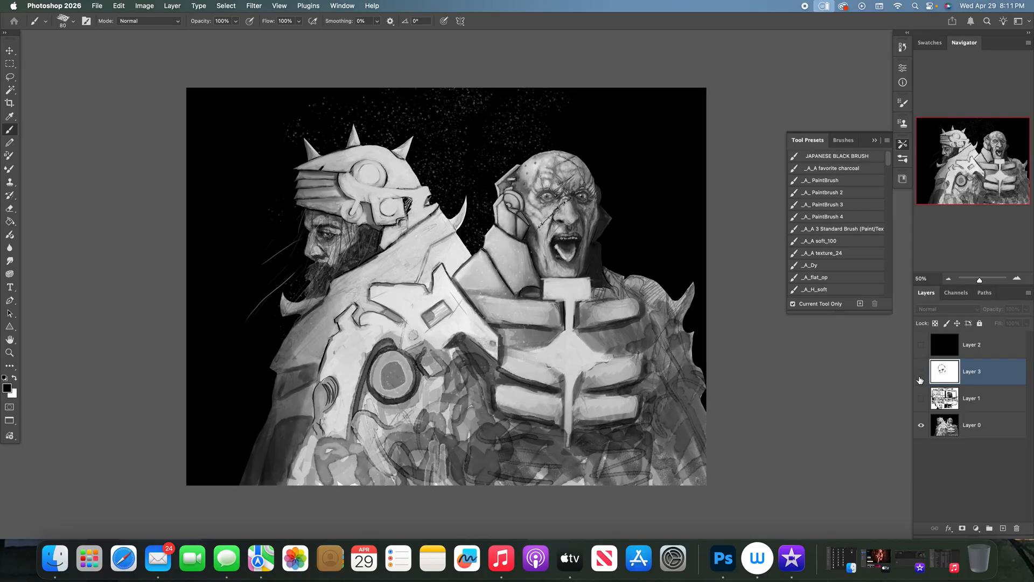
left_click(921, 371)
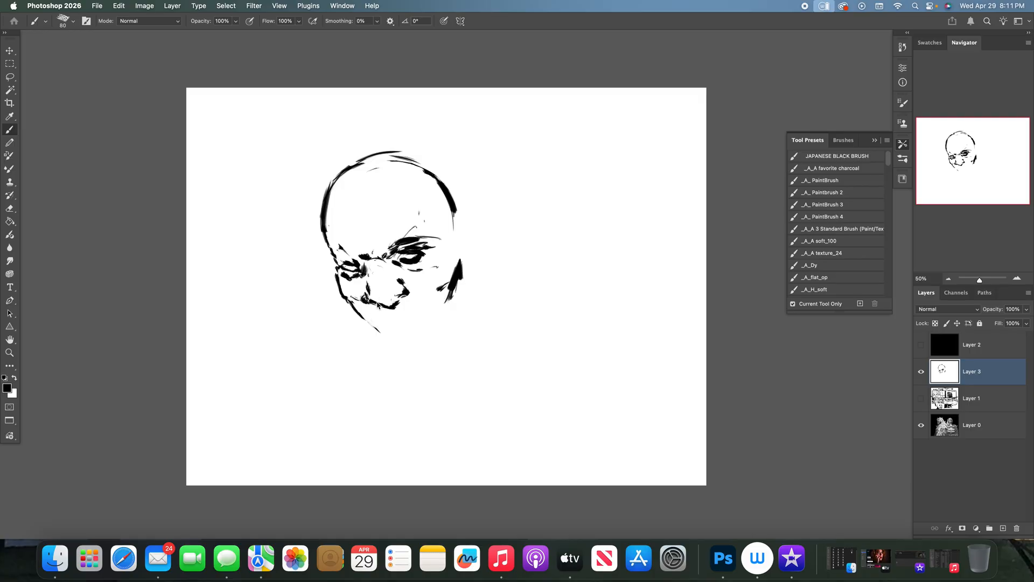
left_click(921, 372)
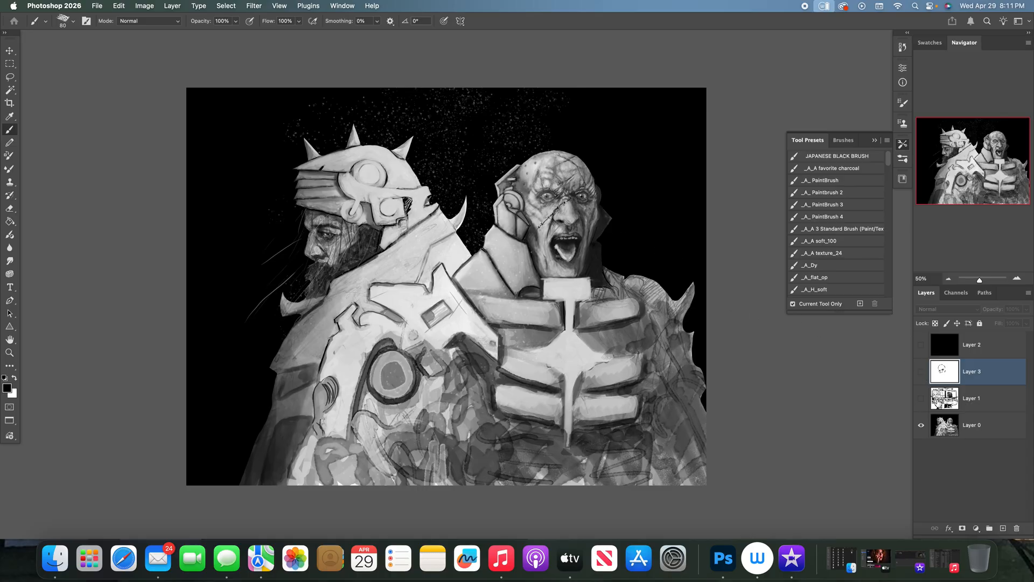
left_click(921, 373)
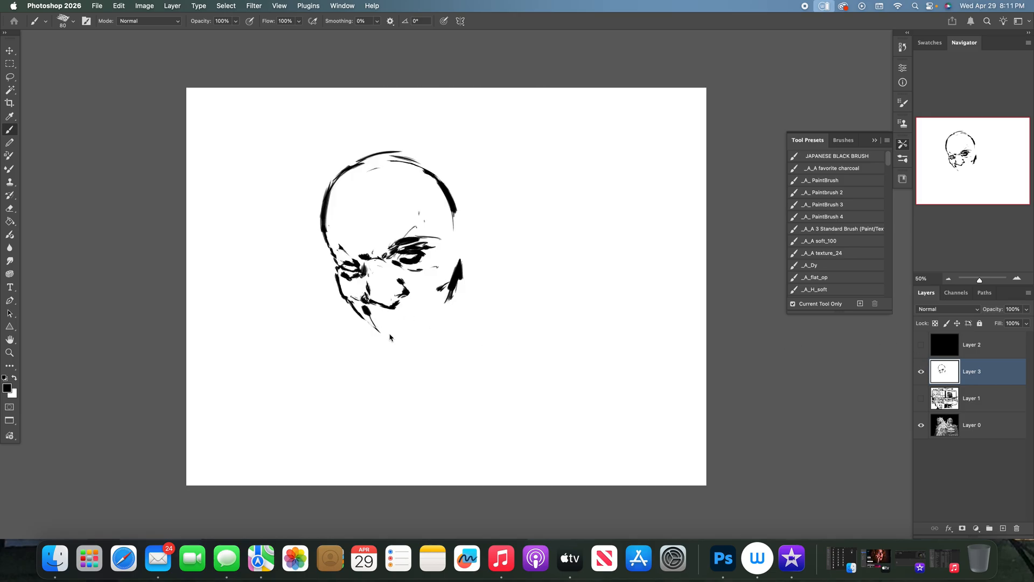
mouse_move(418, 297)
left_mouse_down()
mouse_move(384, 324)
mouse_move(427, 319)
mouse_move(378, 320)
mouse_move(378, 329)
mouse_move(410, 326)
left_mouse_up()
left_click(922, 373)
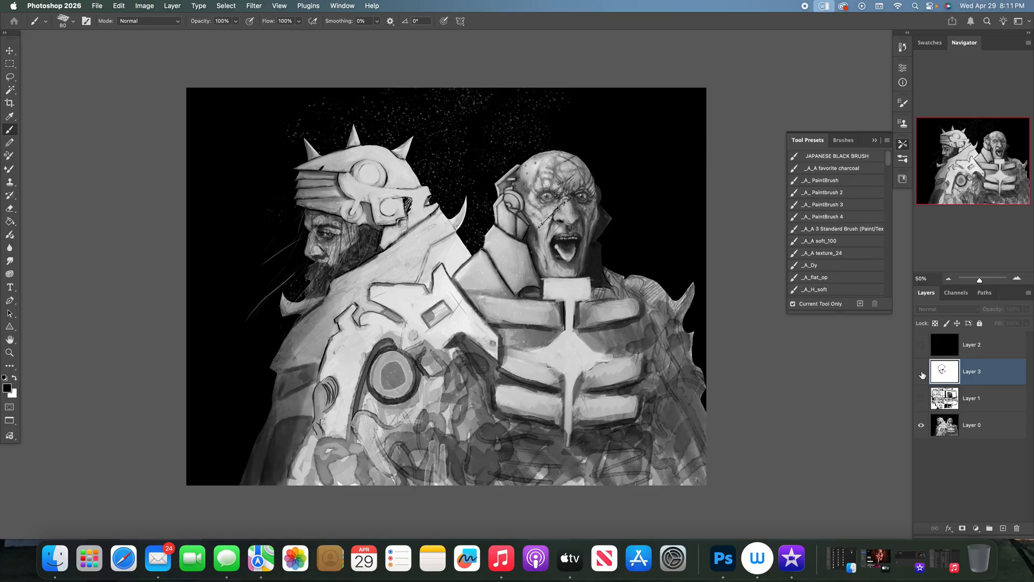
left_click(921, 372)
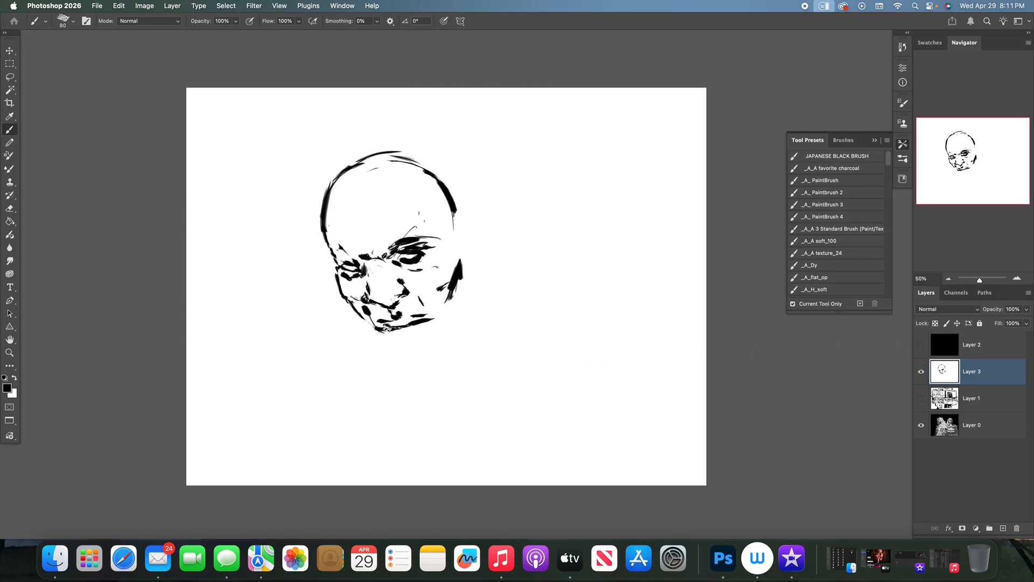
- Thicken and darken the mouth line beneath the upper lip, checking the face against the Layer 0 painting
left_click(922, 374)
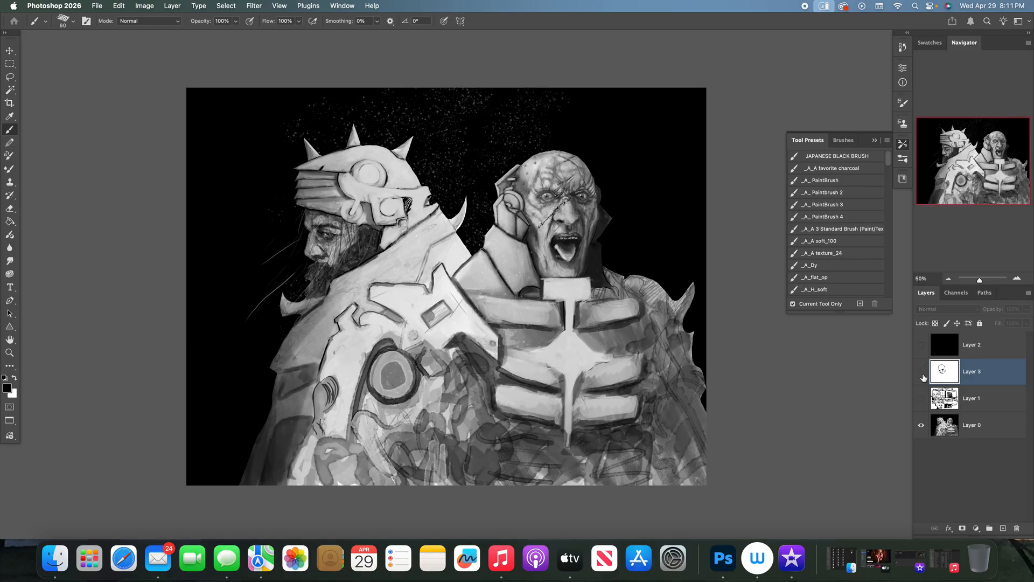
left_click(921, 372)
left_click_drag(383, 333, 433, 321)
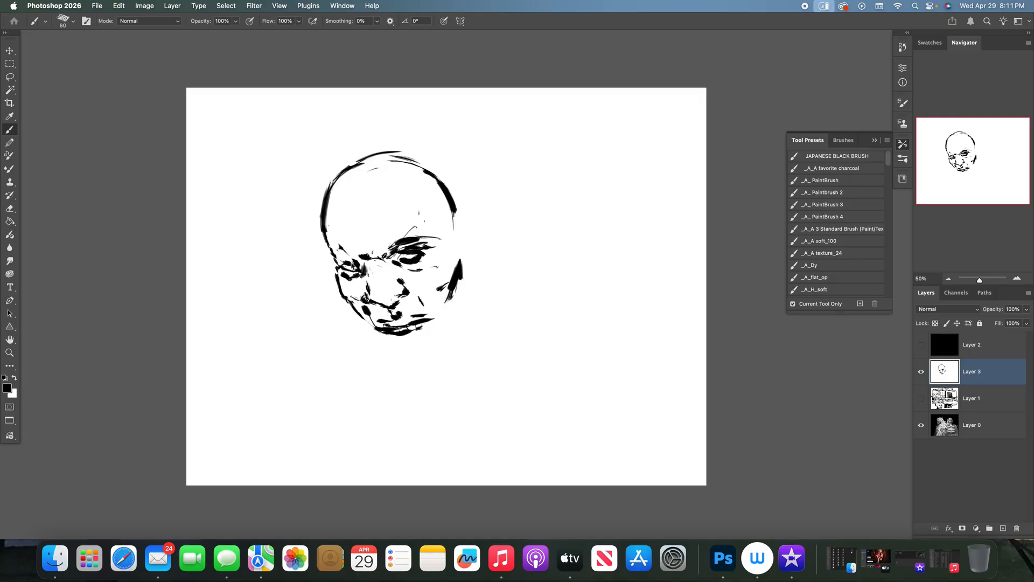
left_click(921, 373)
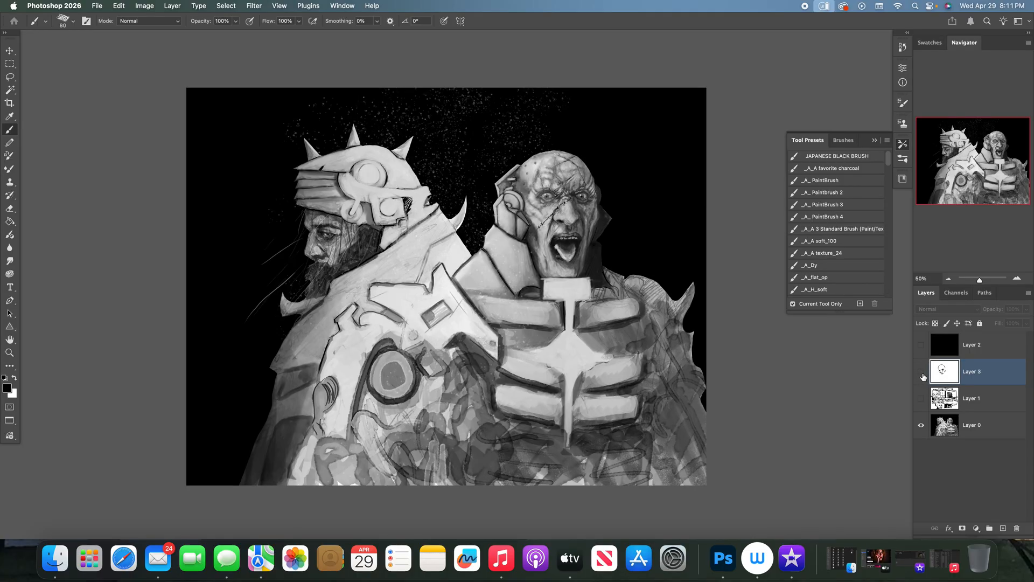
left_click(921, 371)
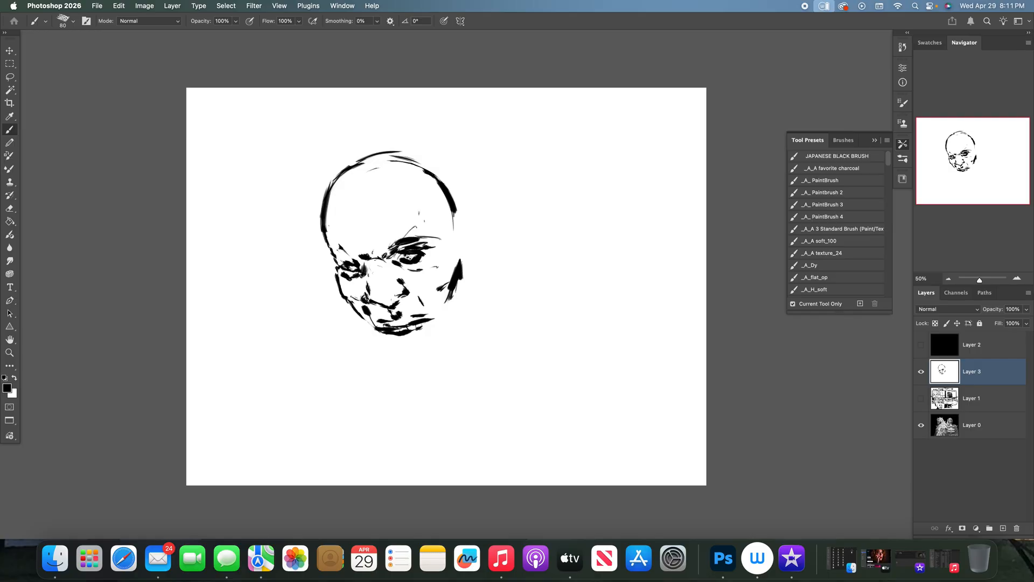
- Thin both sides of the skull outline with white and compare the head with the Layer 0 painting
key("x")
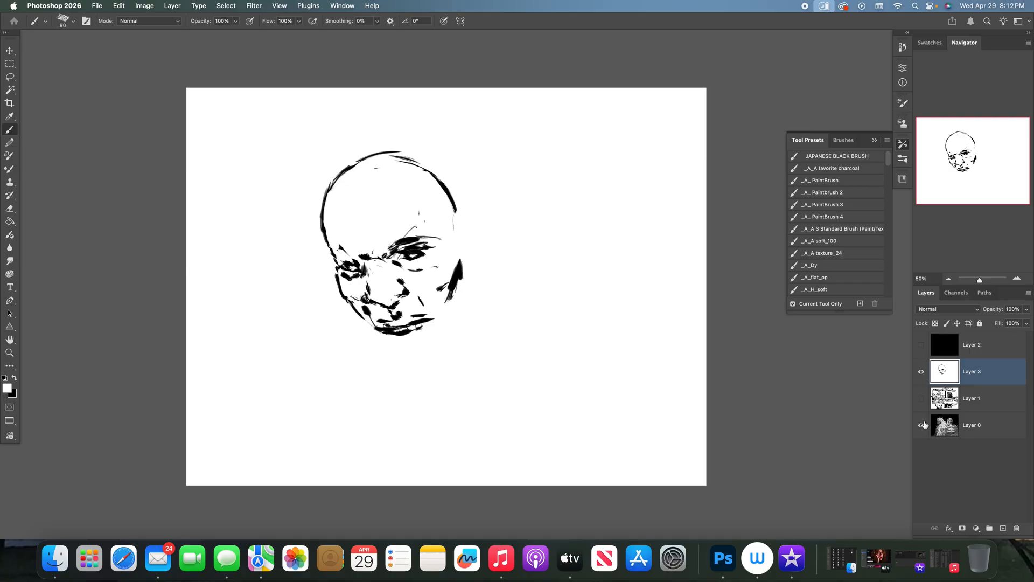
left_click(921, 373)
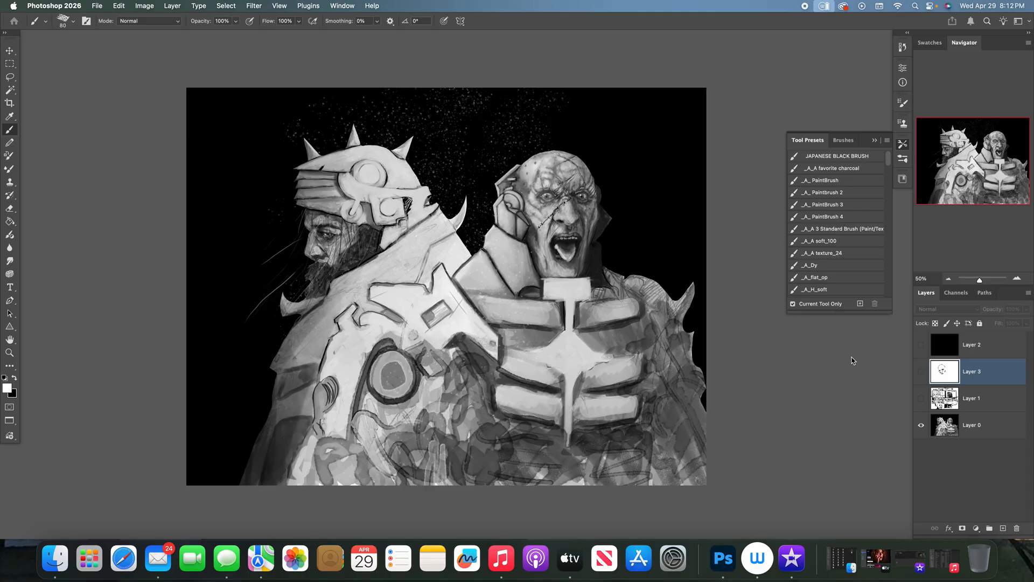
left_click(921, 376)
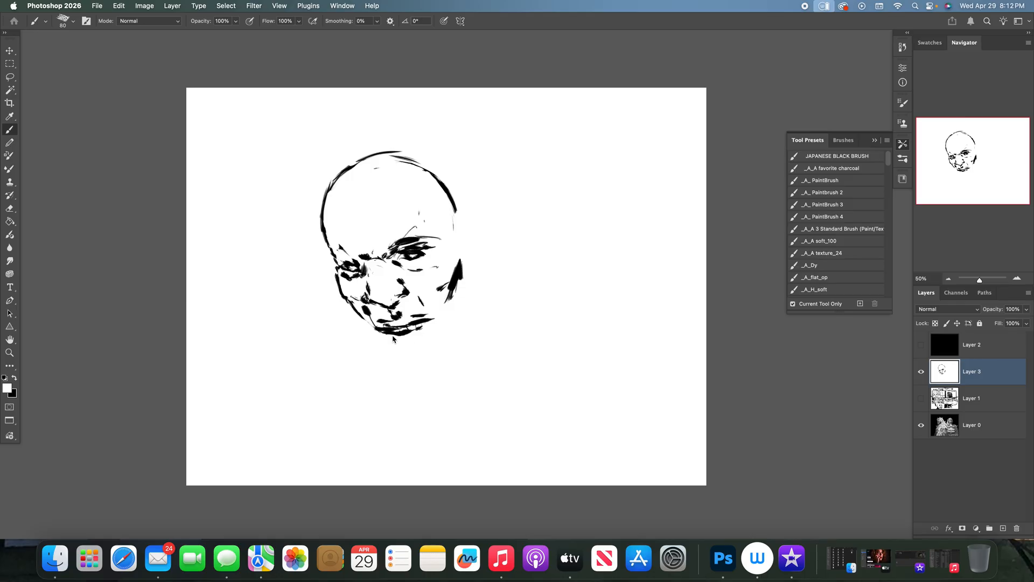
- Draw the lower lip, left jawline and right jaw edge in black, and thicken the outline at the right temple
key("x")
mouse_move(398, 349)
left_mouse_down()
mouse_move(389, 334)
mouse_move(417, 334)
mouse_move(415, 349)
mouse_move(430, 327)
mouse_move(389, 343)
mouse_move(430, 341)
left_mouse_up()
left_click_drag(362, 316, 401, 364)
mouse_move(451, 334)
left_mouse_down()
mouse_move(440, 342)
mouse_move(451, 337)
left_mouse_up()
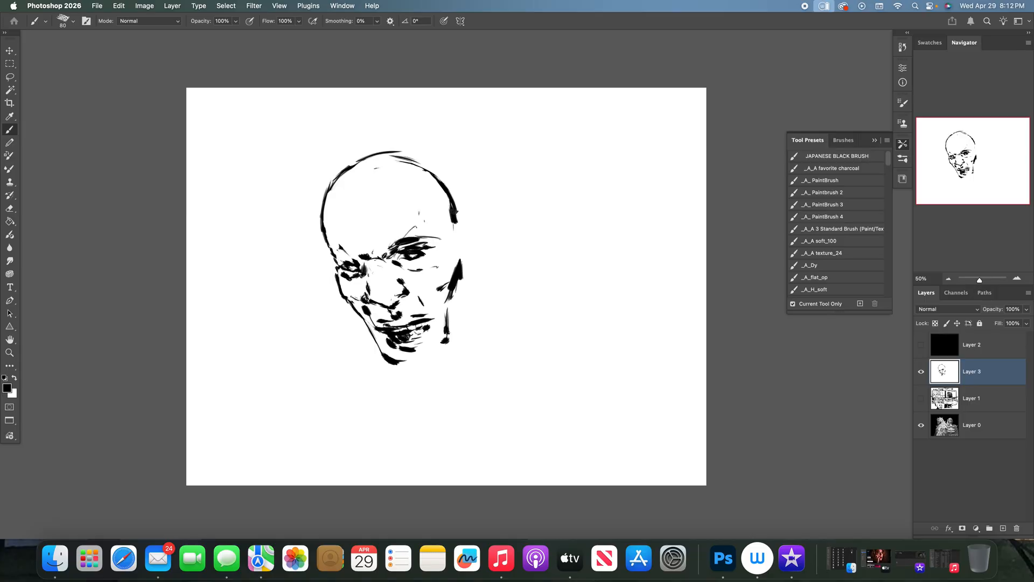
left_click(921, 372)
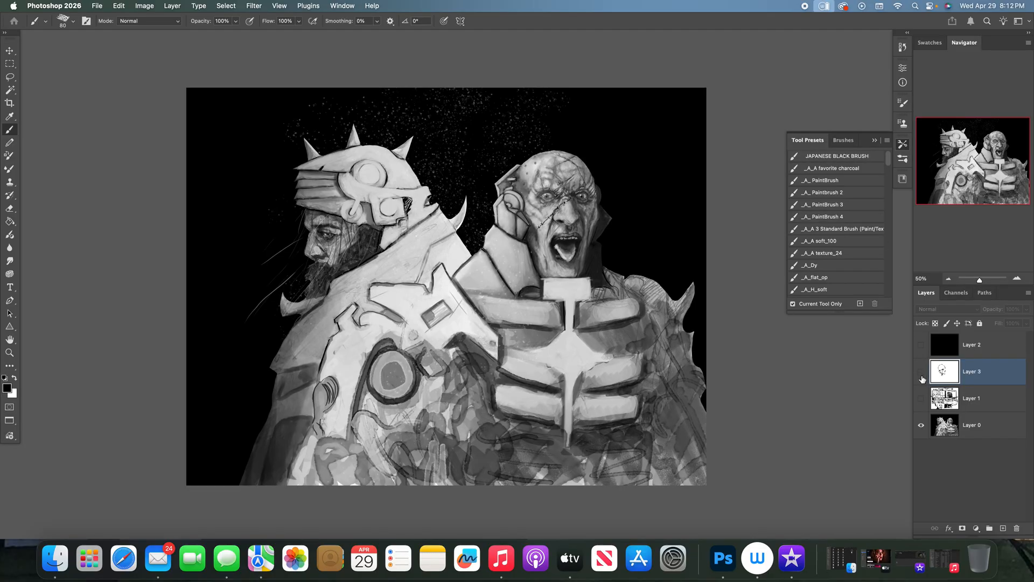
left_click(921, 372)
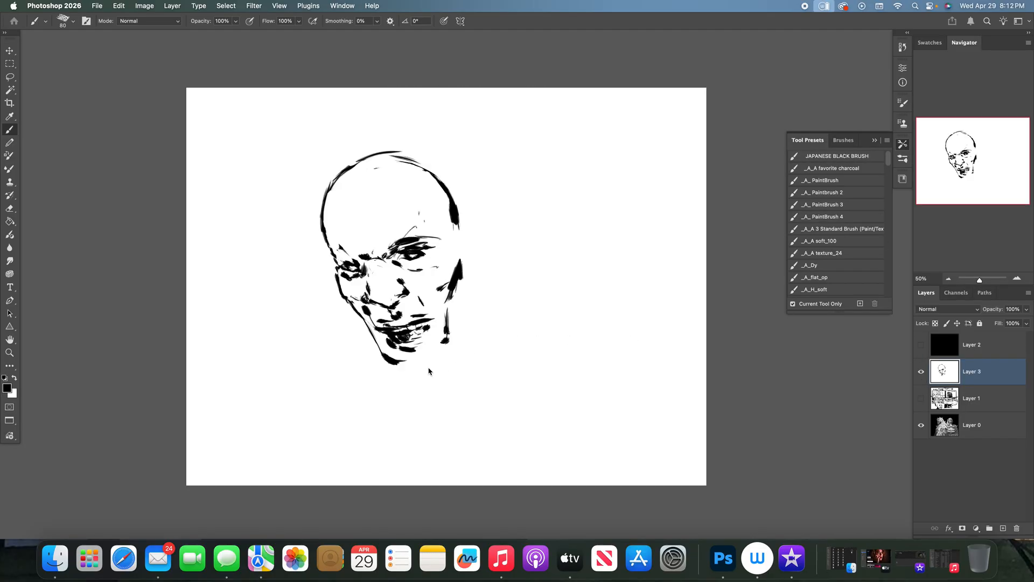
- Close the chin with a black lower contour and add the side-of-face line in front of the ear
left_click_drag(440, 364, 449, 360)
left_click(921, 371)
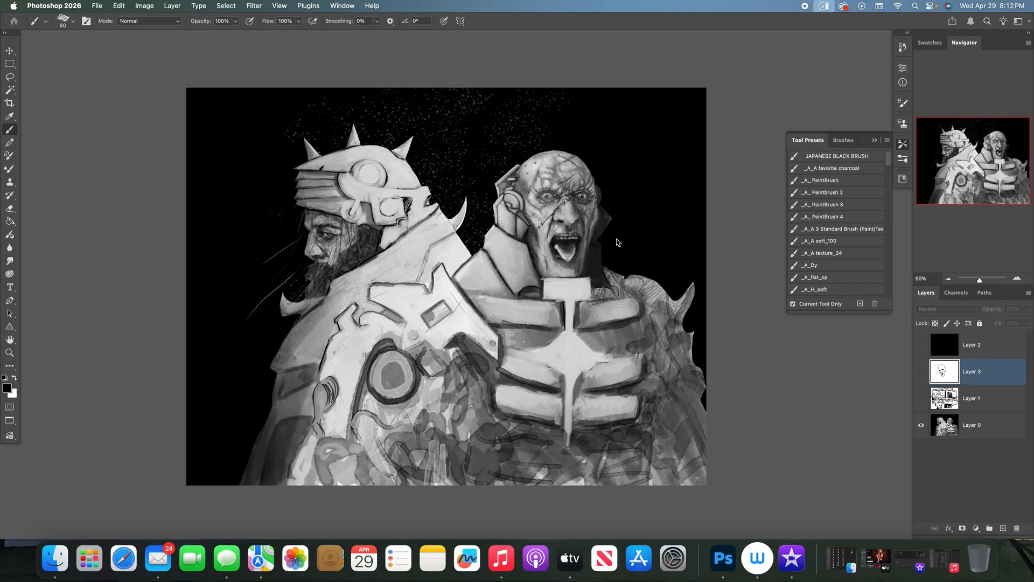
left_click(920, 373)
left_click_drag(450, 254, 449, 312)
mouse_move(451, 256)
left_mouse_down()
mouse_move(446, 279)
mouse_move(450, 270)
left_mouse_up()
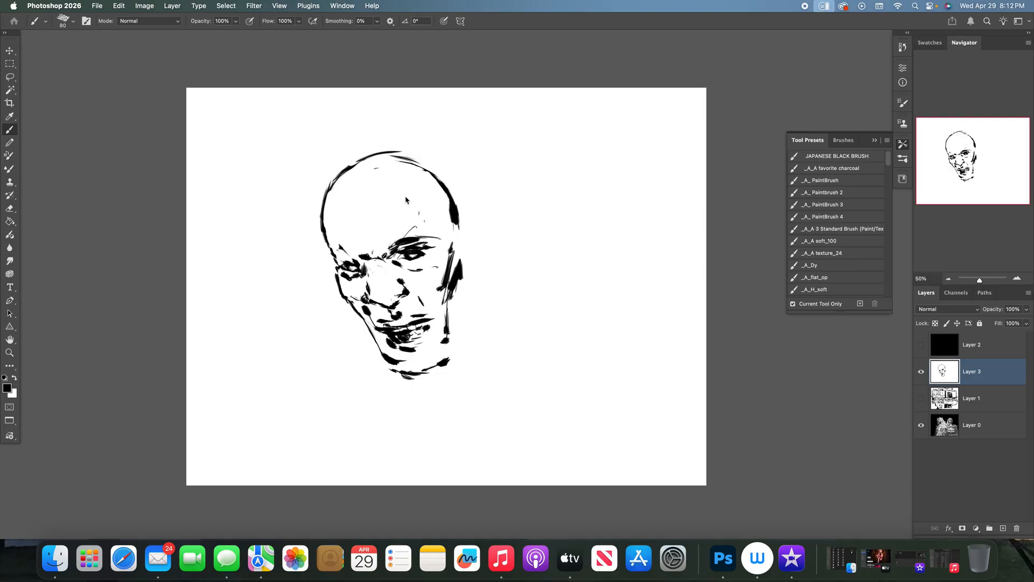
- Reduce the brush size to 50 and add fine wrinkle lines across the forehead above the brows
key("bracketleft")
key("bracketleft")
key("bracketleft")
left_click(921, 372)
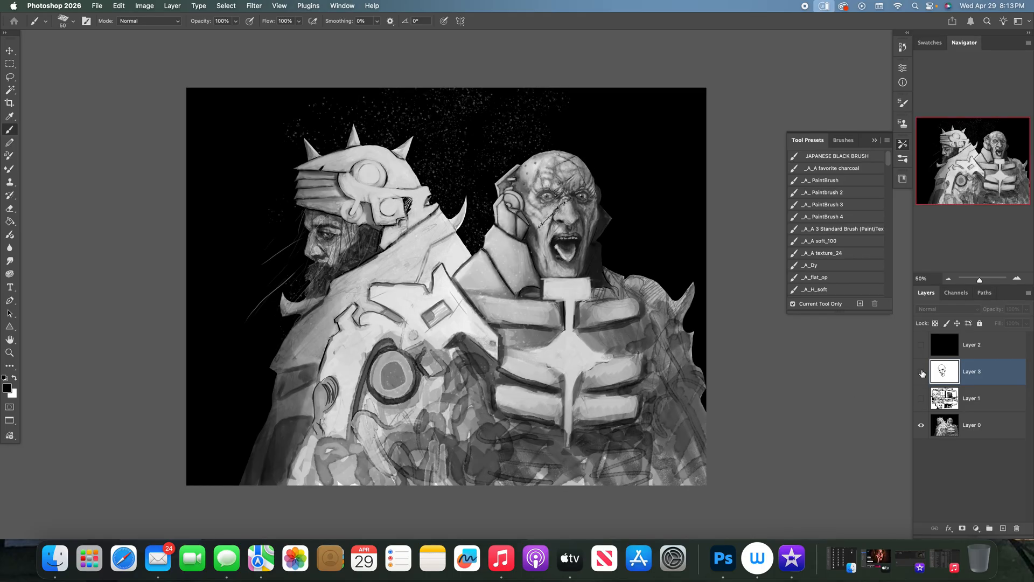
left_click(921, 372)
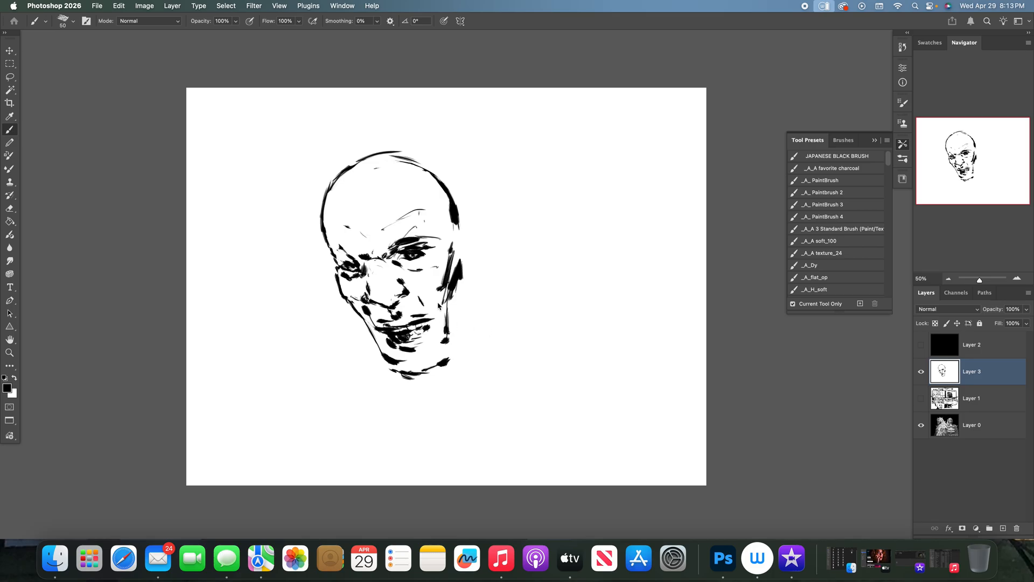
- Strengthen the right jaw and hollow cheek contours, and add small detail marks on the nose
mouse_move(445, 319)
left_mouse_down()
mouse_move(445, 358)
mouse_move(433, 354)
left_mouse_up()
left_click_drag(451, 355, 446, 317)
left_click_drag(440, 300, 446, 325)
left_click_drag(440, 295, 445, 315)
left_click_drag(435, 291, 440, 285)
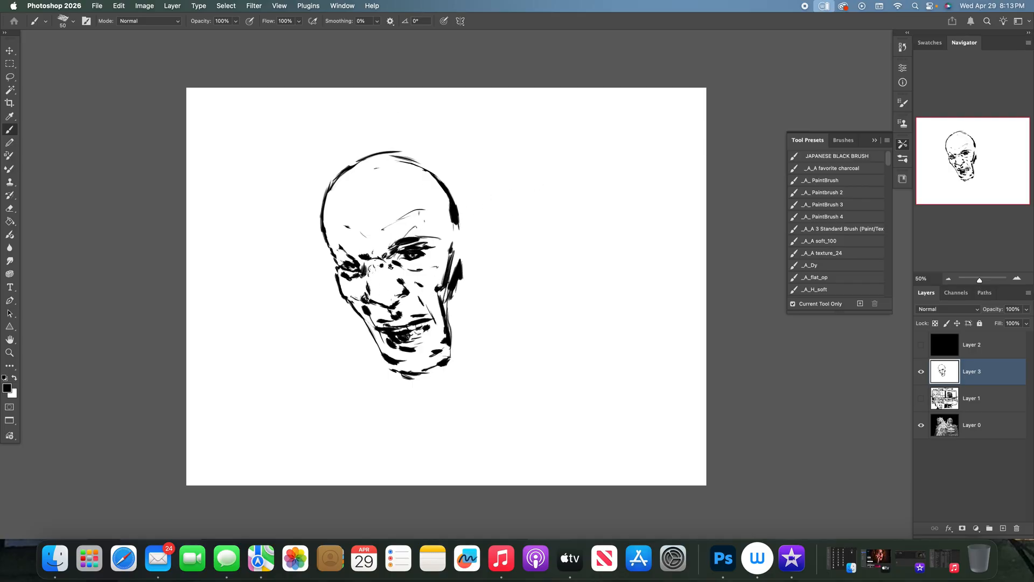
left_click_drag(388, 285, 378, 280)
- Draw the temple contour beside the right brow and retrace the skull outline's upper right edge in black
left_click(921, 374)
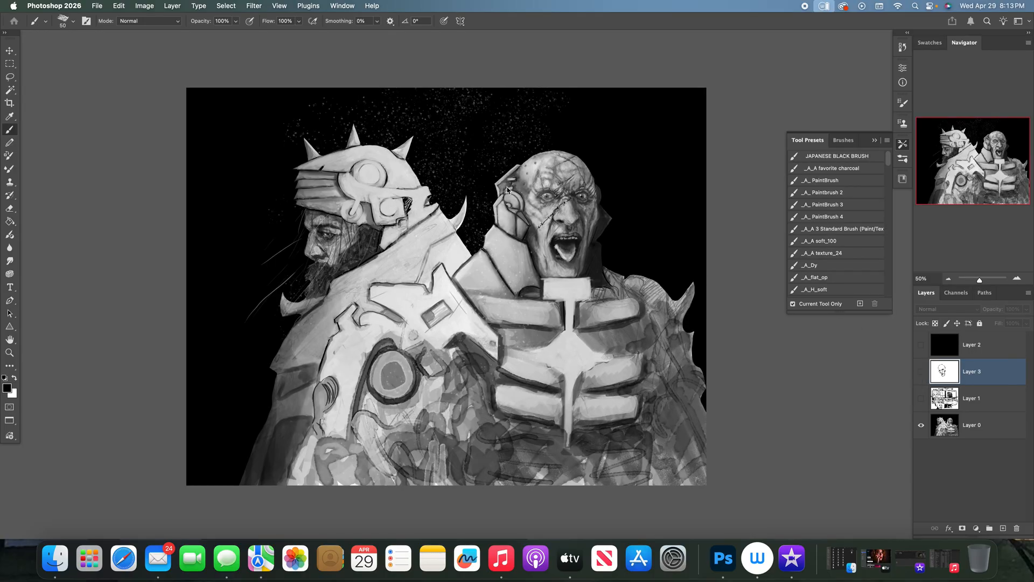
left_click(921, 371)
mouse_move(424, 212)
left_mouse_down()
mouse_move(446, 233)
mouse_move(428, 195)
left_mouse_up()
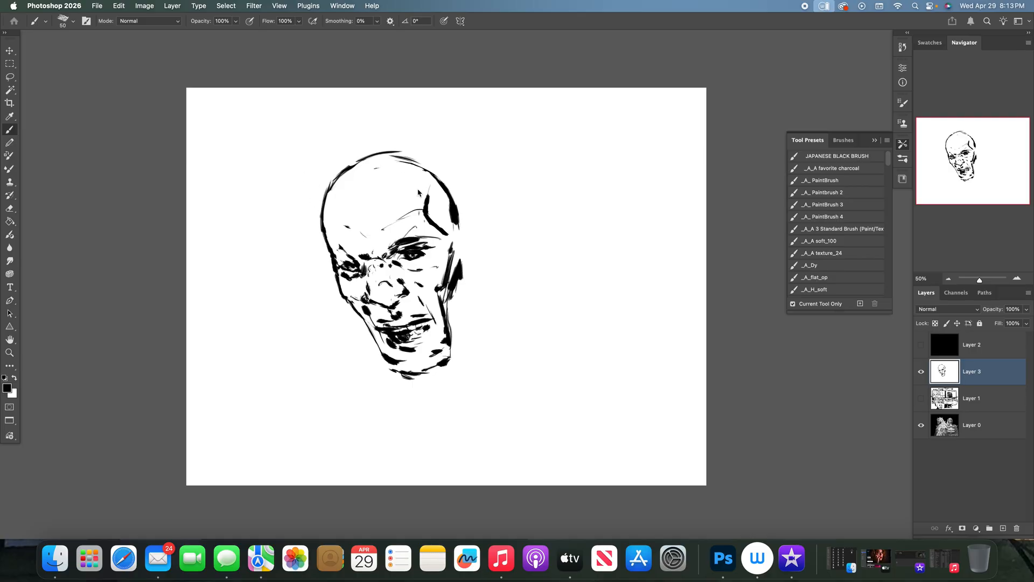
mouse_move(400, 157)
left_mouse_down()
mouse_move(426, 165)
mouse_move(449, 188)
mouse_move(461, 221)
left_mouse_up()
- Hide Layer 3 and examine the two characters' heads in the Layer 0 painting at 100% zoom
left_click(917, 371)
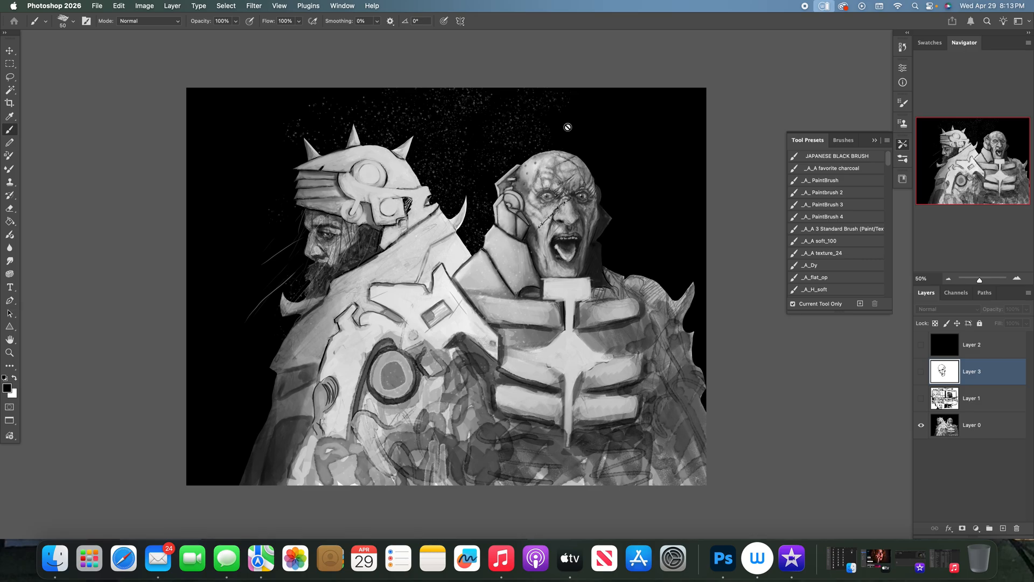
key("super+equal")
key("super+equal")
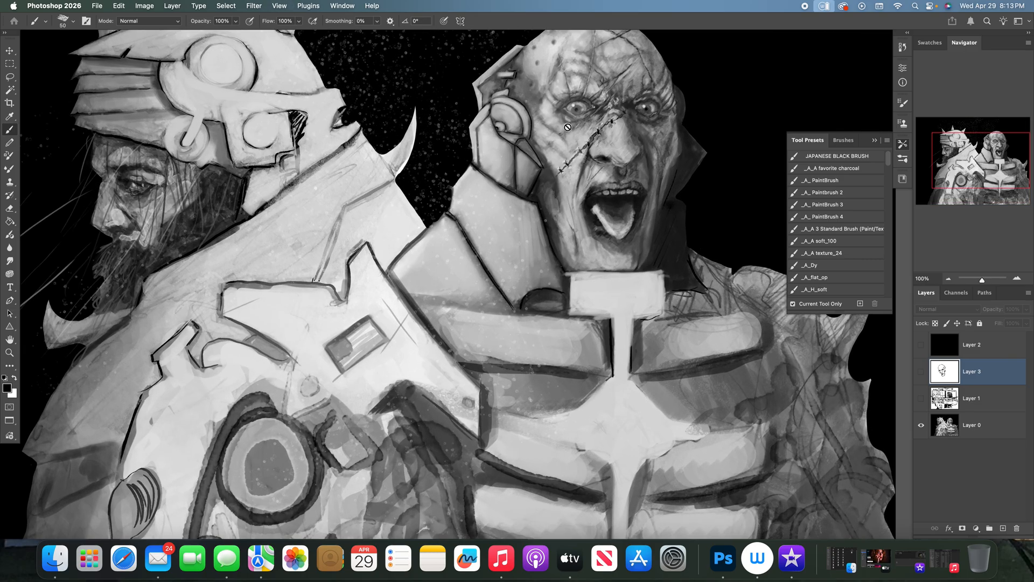
scroll(657, 286, "up", 5)
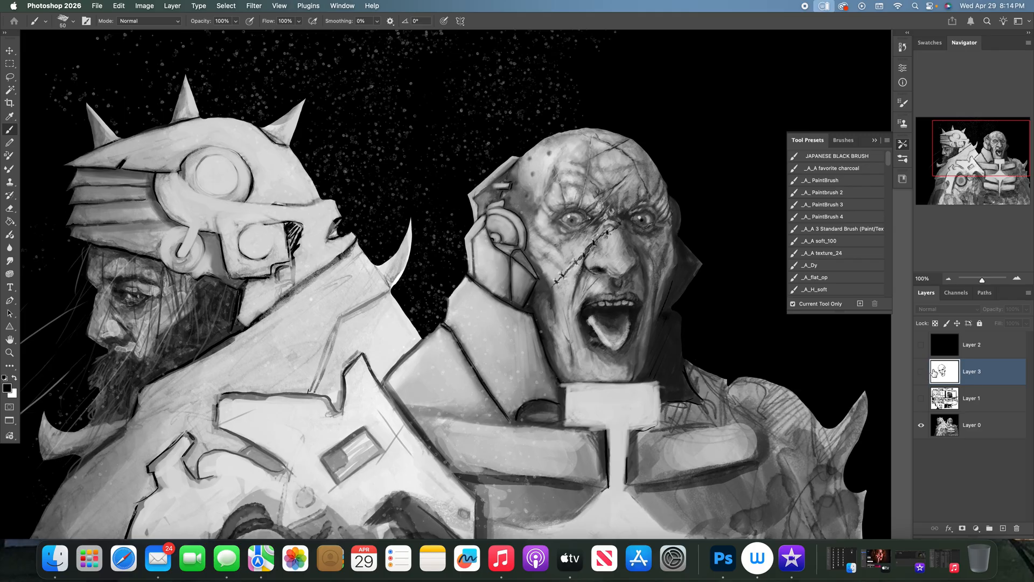
- Show Layer 3 again and refine both eyes of the sketched head with small white and black brush strokes
left_click(921, 372)
key("x")
left_click_drag(309, 333, 324, 337)
mouse_move(182, 356)
left_mouse_down()
mouse_move(165, 358)
mouse_move(189, 357)
left_mouse_up()
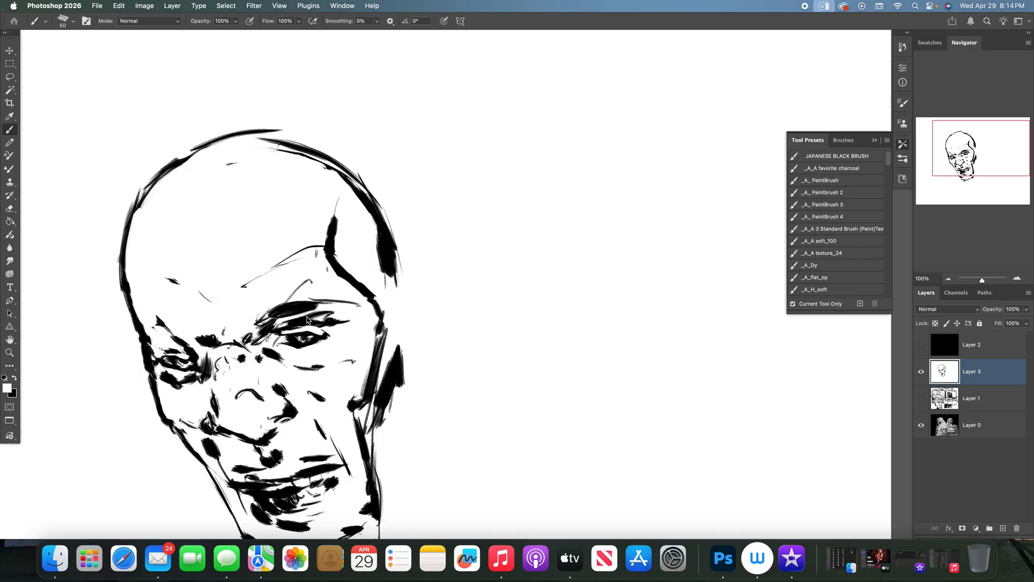
key("x")
left_click_drag(324, 329, 335, 340)
left_click_drag(165, 353, 187, 356)
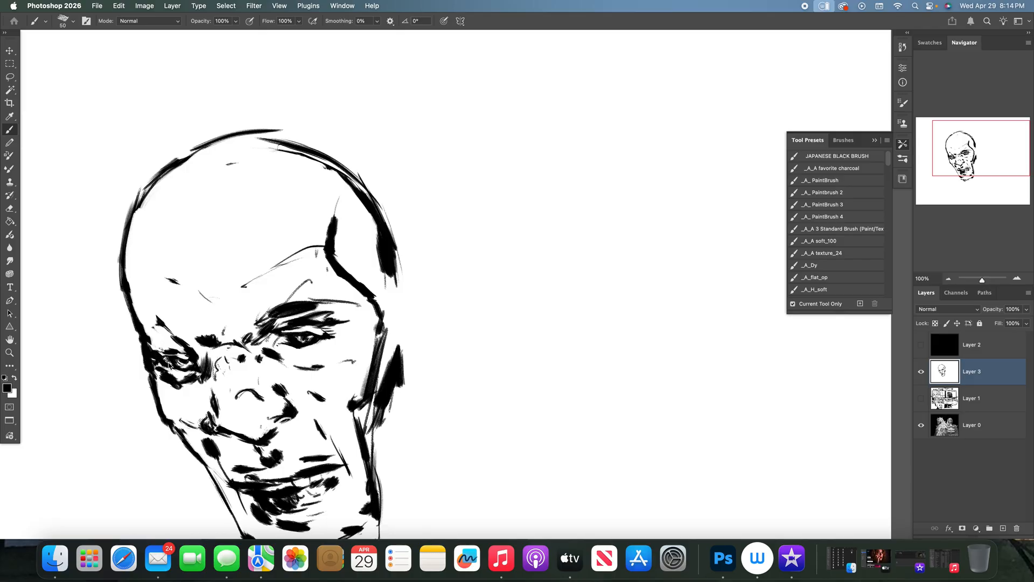
- Compare the sketch with the Layer 0 painting by toggling Layer 3, and add a thin black mark at the left temple
left_click(921, 373)
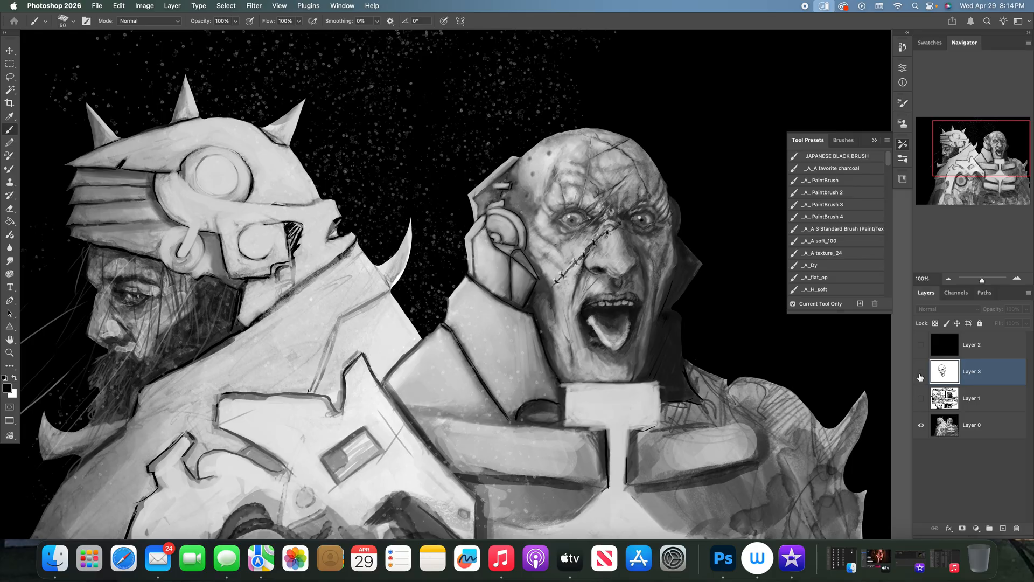
left_click(921, 372)
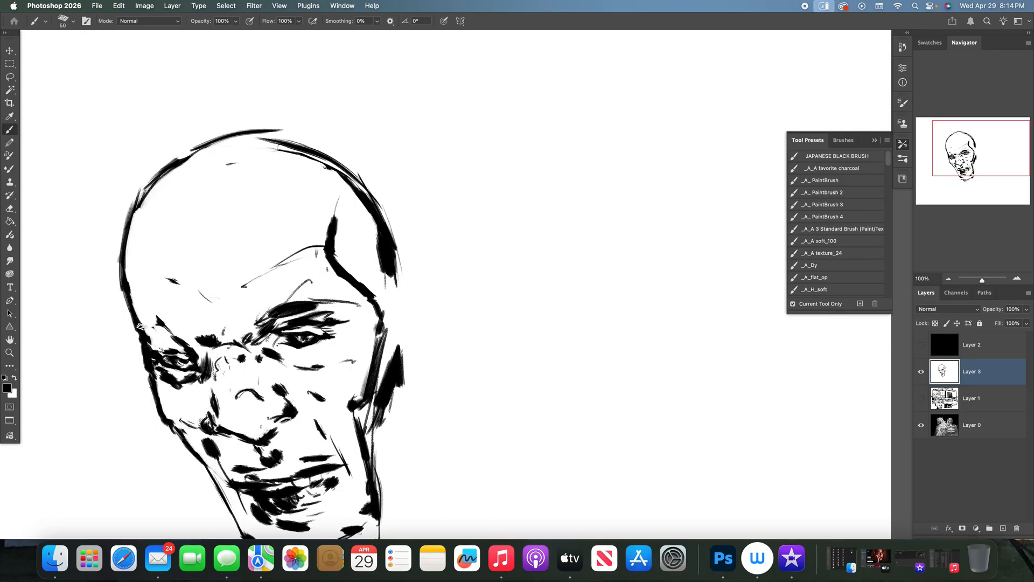
left_click(921, 373)
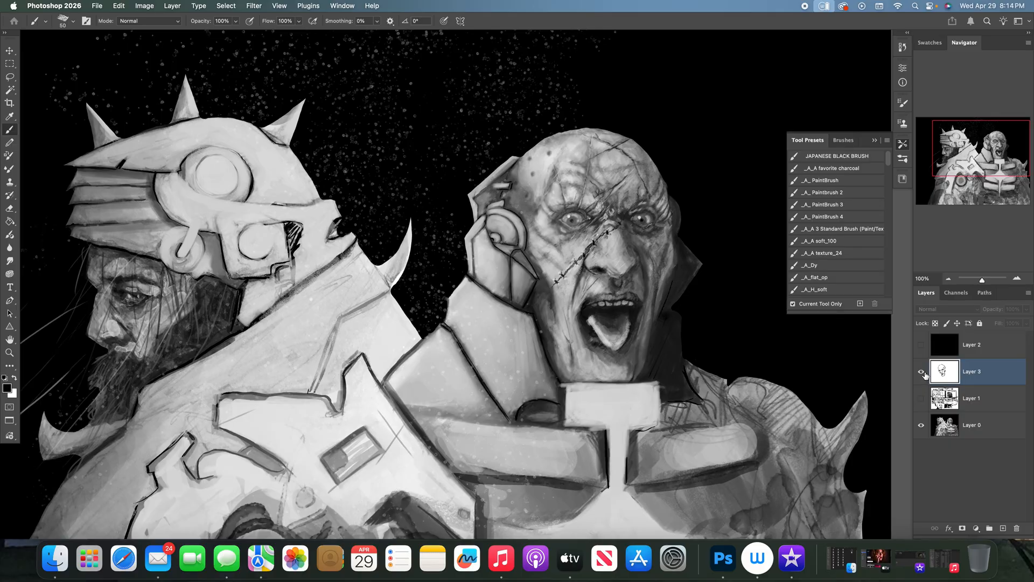
left_click(921, 372)
left_click_drag(138, 296, 156, 327)
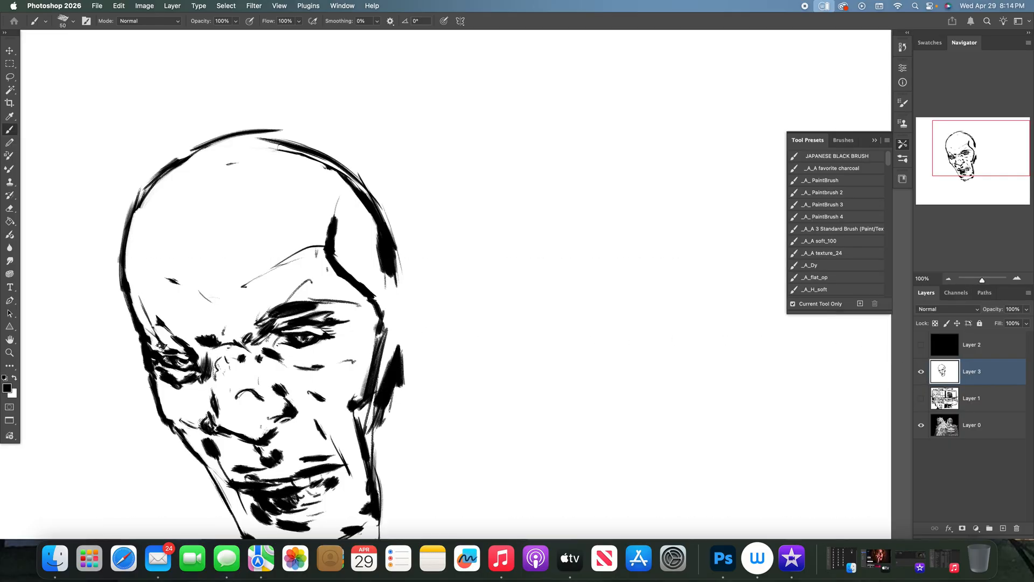
- Draw two long scar lines from the upper forehead down to the left and right eyes, checking the painting
left_click(921, 373)
left_click(922, 372)
mouse_move(208, 195)
left_mouse_down()
mouse_move(179, 344)
mouse_move(205, 211)
left_mouse_up()
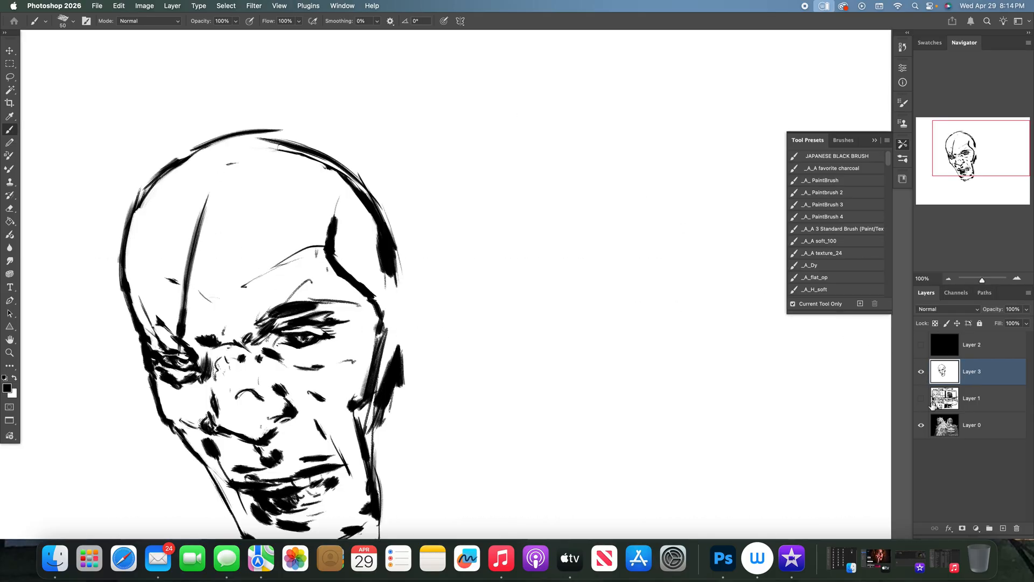
left_click(921, 373)
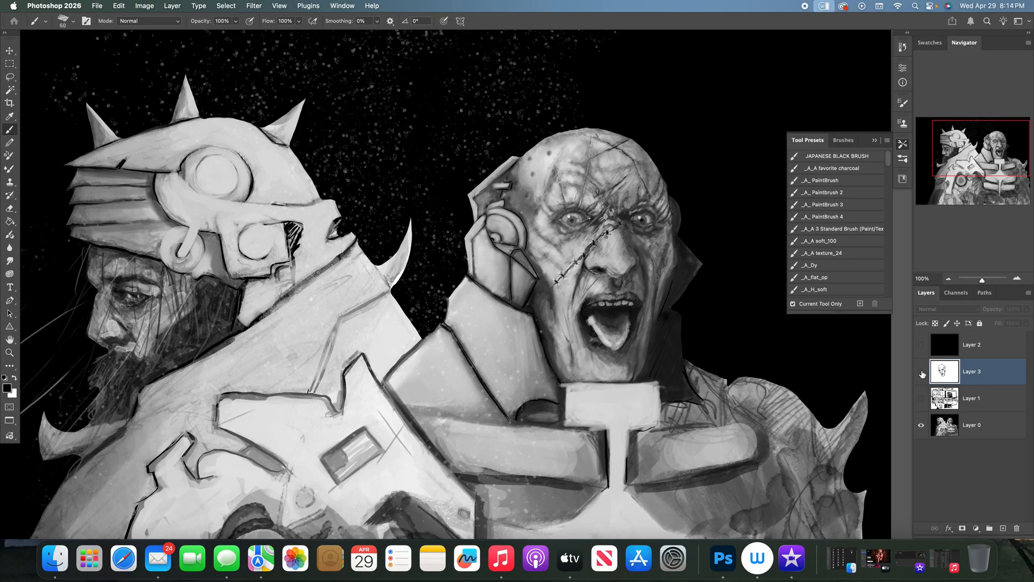
left_click(922, 374)
mouse_move(215, 191)
left_mouse_down()
mouse_move(279, 230)
mouse_move(328, 342)
left_mouse_up()
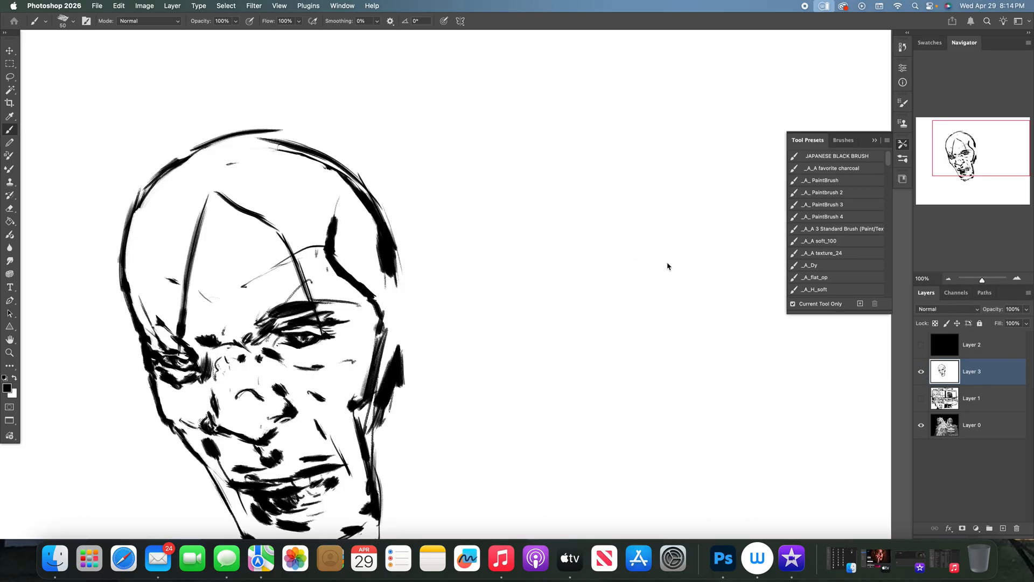
- Check the painting, draw a diagonal line across the forehead, and extend the peak where the two scar lines meet
left_click(921, 373)
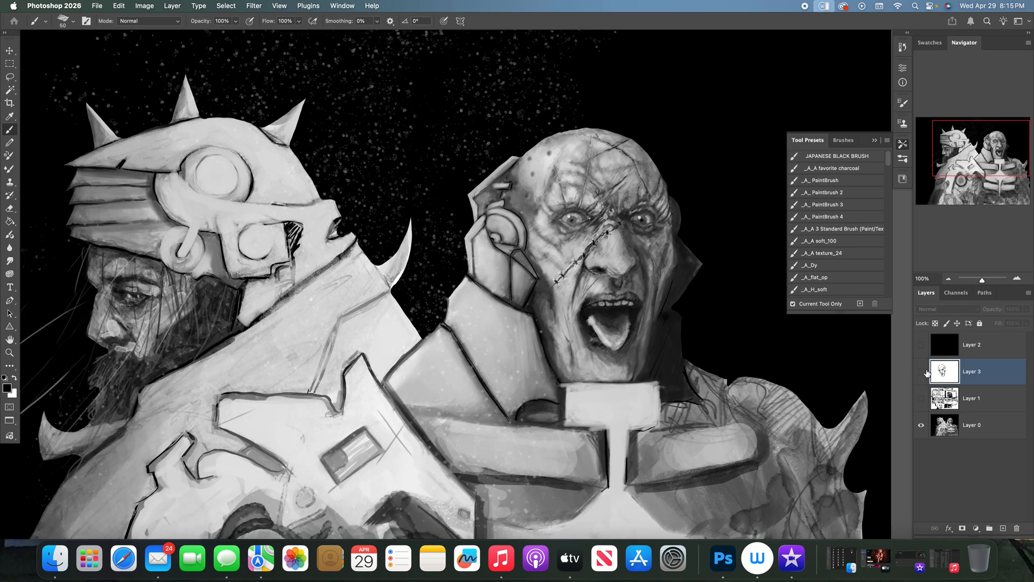
left_click(921, 372)
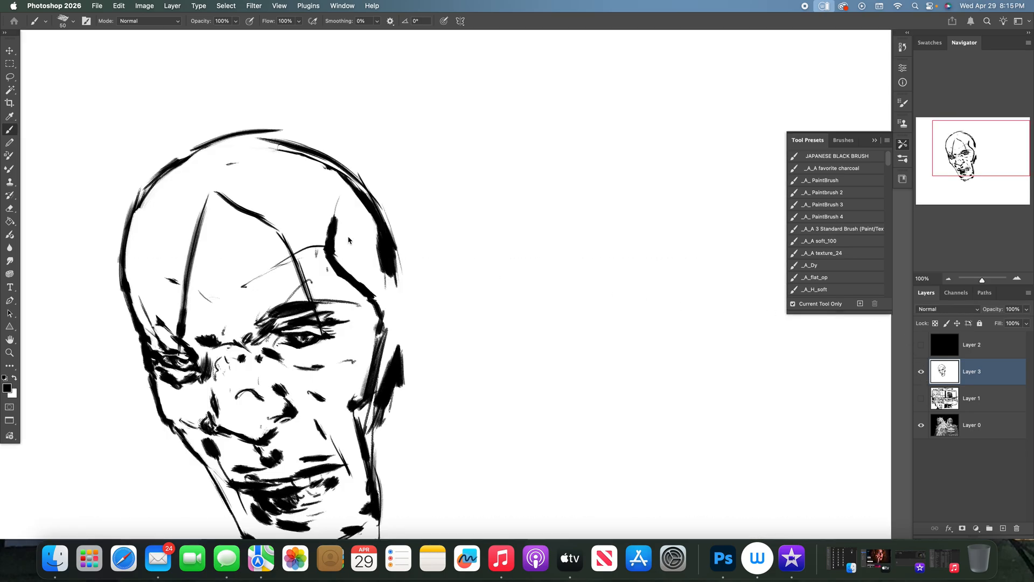
mouse_move(175, 263)
left_mouse_down()
mouse_move(265, 201)
mouse_move(289, 192)
left_mouse_up()
mouse_move(212, 184)
left_mouse_down()
mouse_move(231, 200)
mouse_move(214, 187)
left_mouse_up()
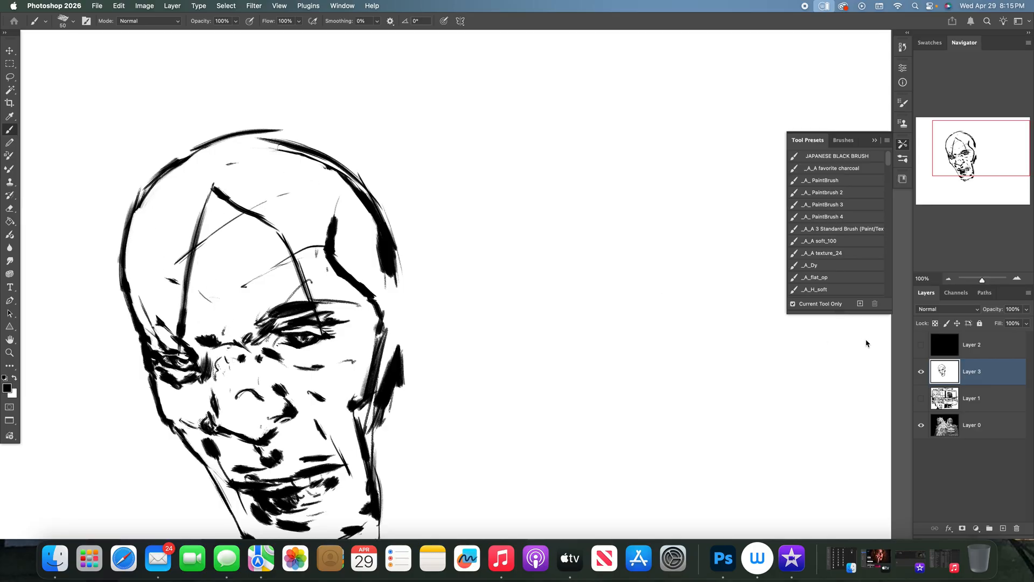
- Scatter short wrinkle marks over the left temple, brow and nose bridge, and thicken the diagonal forehead scar
left_click_drag(130, 269, 173, 308)
mouse_move(214, 361)
left_mouse_down()
mouse_move(227, 358)
mouse_move(213, 369)
left_mouse_up()
mouse_move(226, 367)
left_mouse_down()
mouse_move(234, 371)
mouse_move(219, 355)
mouse_move(236, 341)
left_mouse_up()
mouse_move(255, 321)
left_mouse_down()
mouse_move(251, 301)
mouse_move(232, 303)
mouse_move(226, 332)
mouse_move(222, 322)
mouse_move(244, 298)
left_mouse_up()
left_click_drag(264, 289, 268, 287)
left_click_drag(211, 311, 221, 297)
left_click_drag(178, 262, 264, 202)
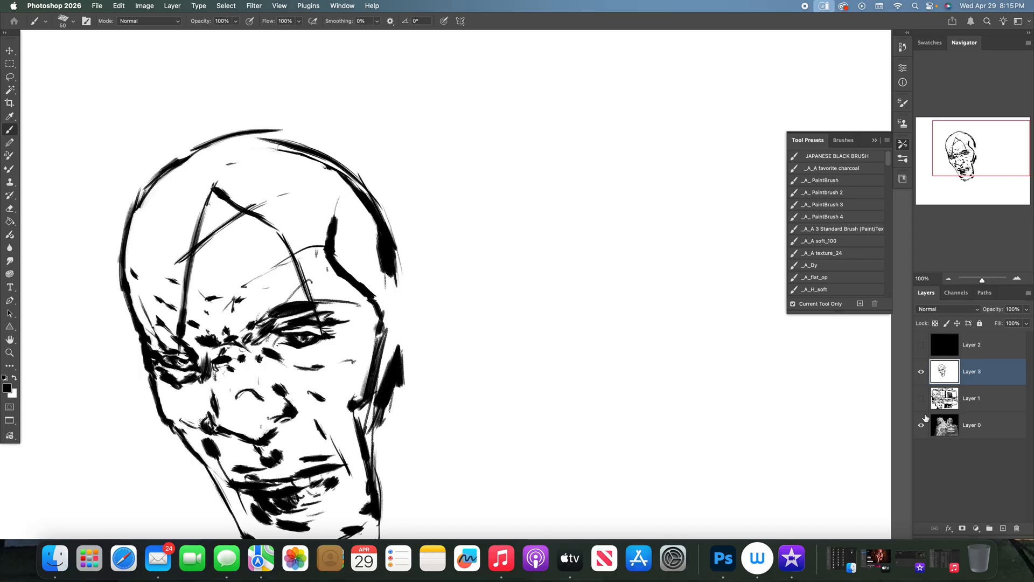
- Refer to the painting, darken the creases above the left eye, and add black contour strokes across the left cheek beside the nose
left_click(921, 373)
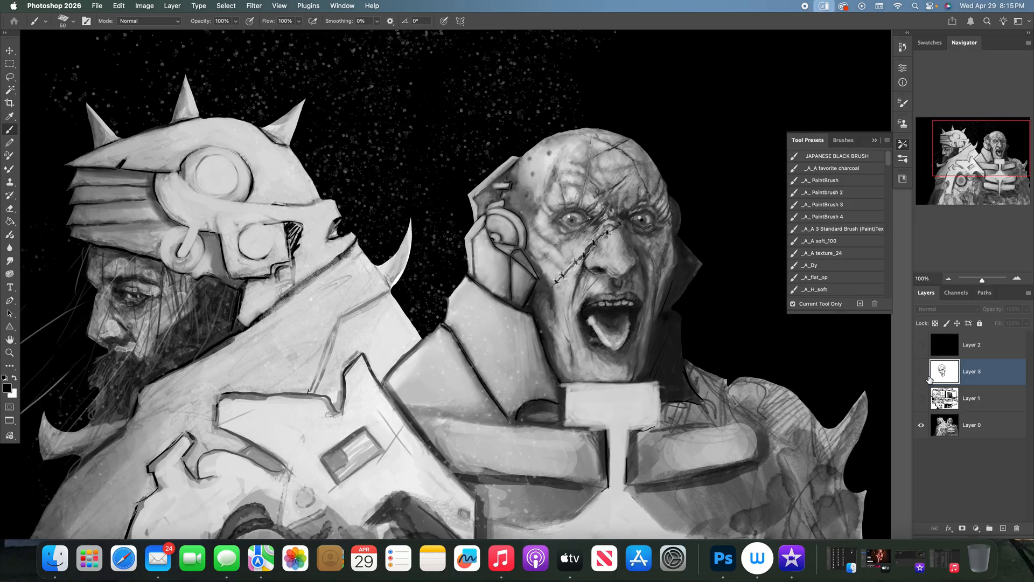
left_click(921, 373)
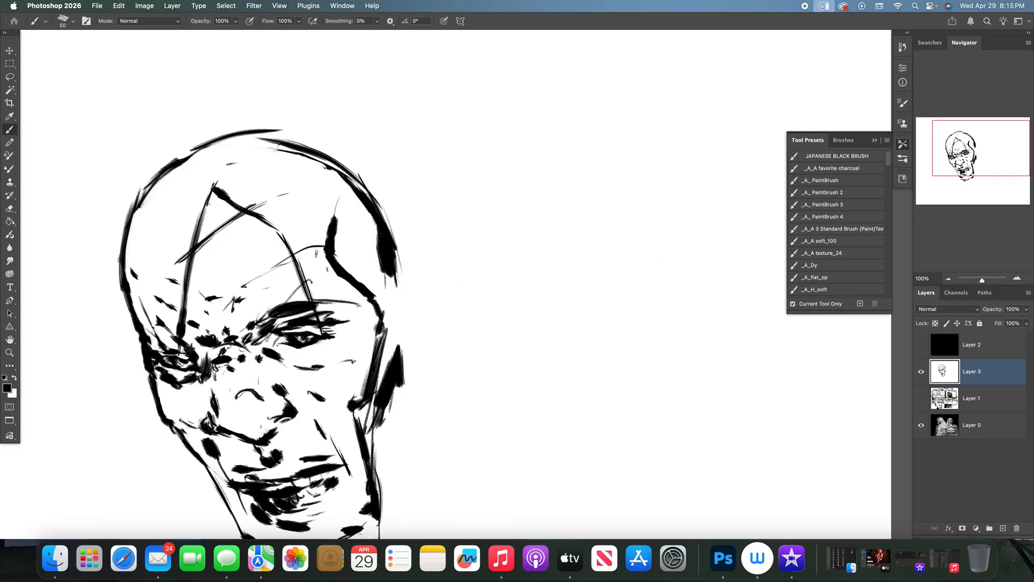
left_click_drag(209, 311, 191, 347)
left_click(921, 371)
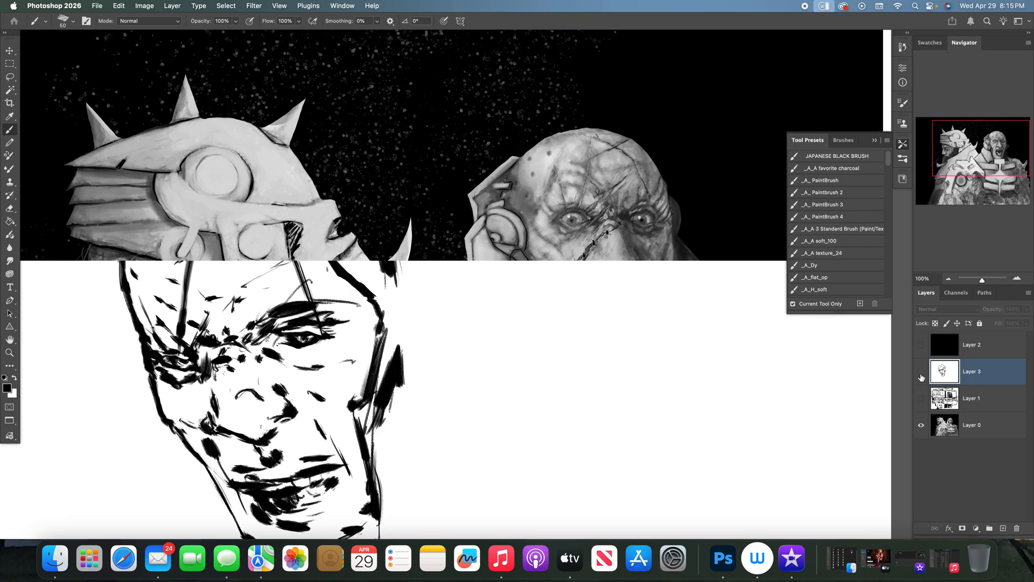
left_click(921, 372)
mouse_move(188, 439)
left_mouse_down()
mouse_move(240, 375)
mouse_move(186, 443)
mouse_move(223, 401)
left_mouse_up()
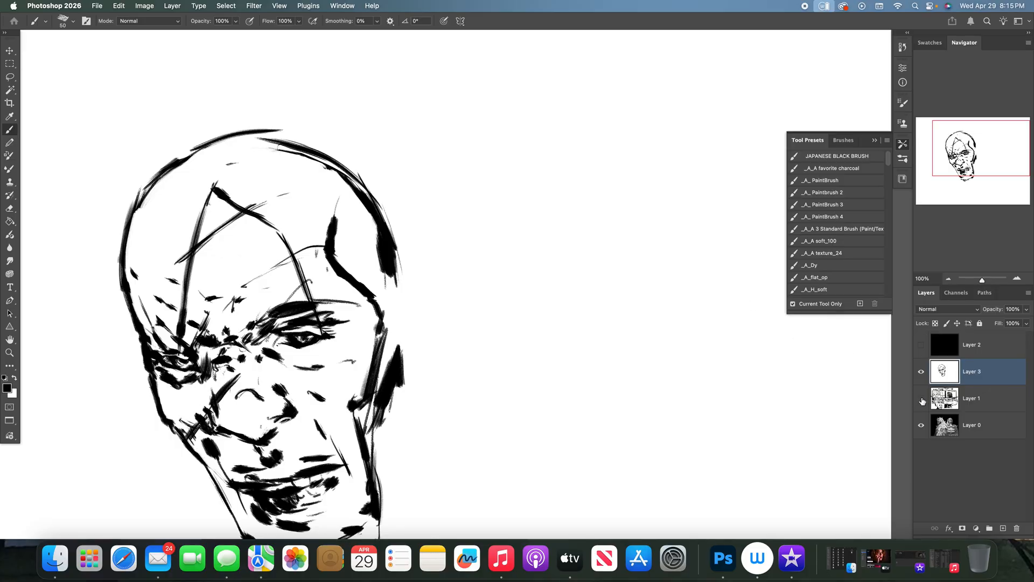
- Check the painting, then hatch the right brow and temple and reinforce the right skull edge in black
left_click(923, 376)
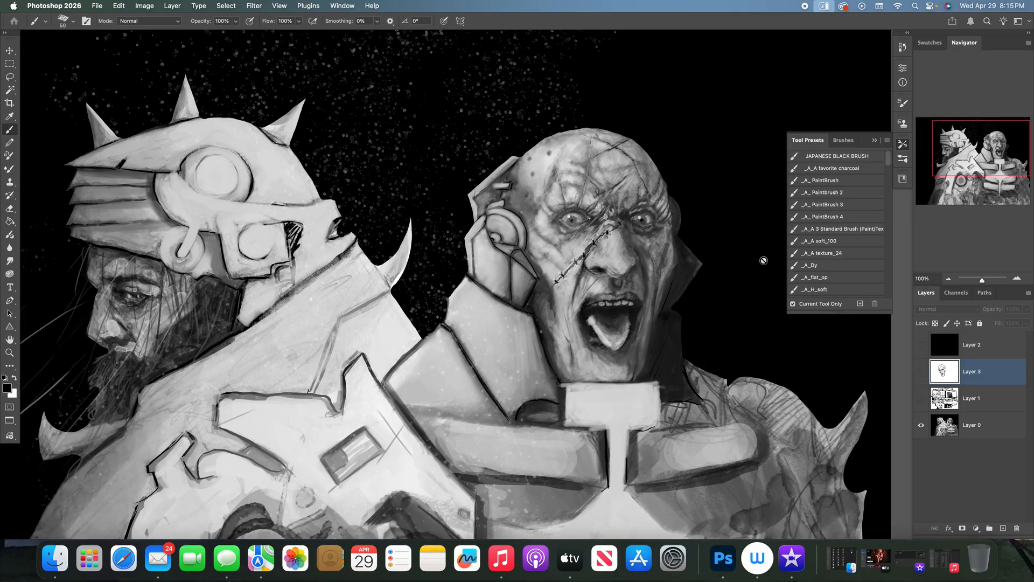
left_click(921, 376)
mouse_move(267, 292)
left_mouse_down()
mouse_move(272, 314)
mouse_move(271, 288)
left_mouse_up()
mouse_move(325, 326)
left_mouse_down()
mouse_move(360, 262)
mouse_move(333, 320)
mouse_move(379, 256)
mouse_move(338, 324)
mouse_move(382, 260)
mouse_move(342, 324)
mouse_move(390, 265)
mouse_move(351, 331)
mouse_move(394, 292)
left_mouse_up()
left_click_drag(361, 335, 399, 308)
left_click_drag(356, 275, 364, 262)
left_click_drag(399, 303, 396, 260)
- Add short marks on the left cheek and strengthen the bags and creases under both eyes
left_click_drag(168, 390, 195, 402)
left_click_drag(260, 369, 292, 350)
left_click_drag(292, 352, 312, 353)
left_click_drag(306, 353, 321, 346)
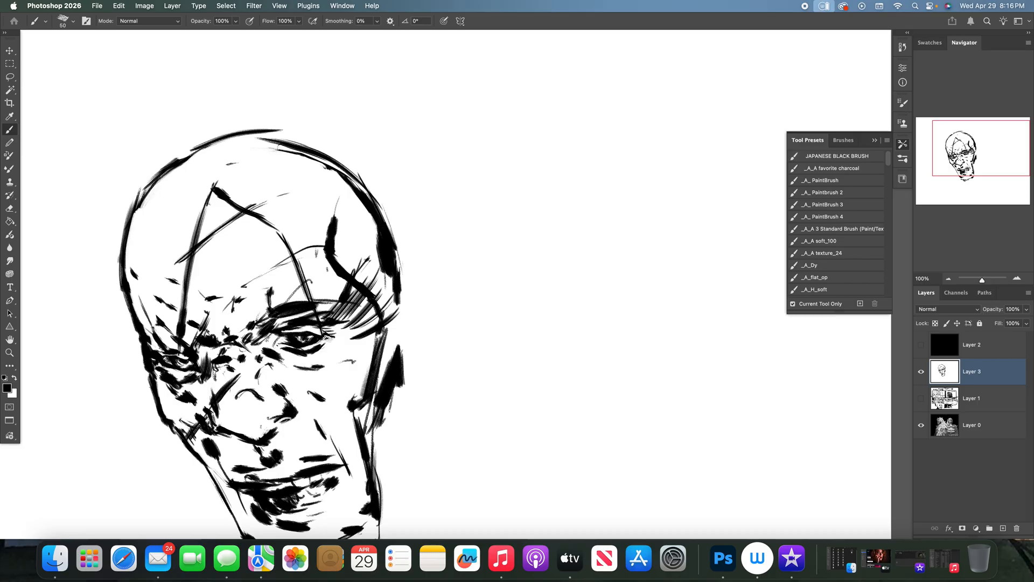
left_click_drag(168, 368, 184, 380)
left_click_drag(173, 378, 188, 376)
left_click_drag(297, 366, 342, 381)
- Add short texture marks and a curved line along the left side of the skull
left_click_drag(127, 241, 139, 255)
mouse_move(130, 214)
left_mouse_down()
mouse_move(142, 261)
mouse_move(164, 276)
left_mouse_up()
mouse_move(135, 229)
left_mouse_down()
mouse_move(144, 200)
mouse_move(172, 210)
left_mouse_up()
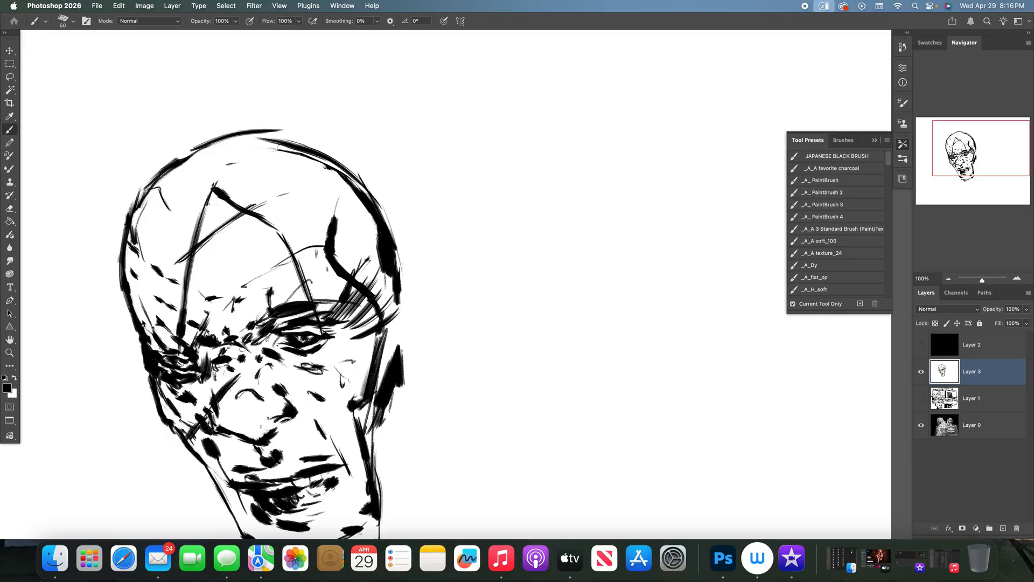
- Ink the ear and heavy black shadows behind the right side of the head, and shade beneath the left jaw
key("super+minus")
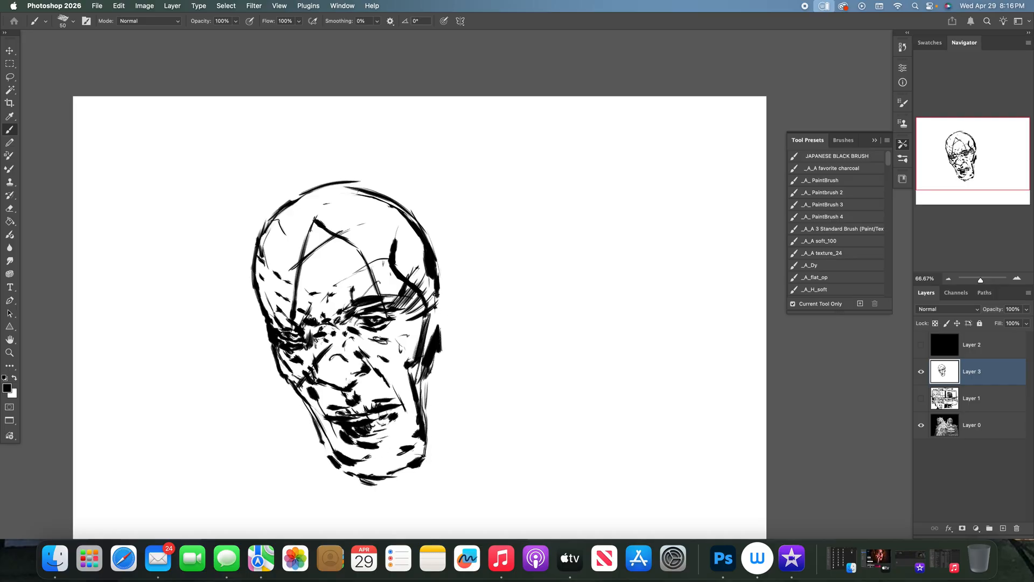
left_click_drag(437, 256, 452, 275)
left_click_drag(458, 260, 464, 299)
mouse_move(276, 363)
left_mouse_down()
mouse_move(290, 414)
mouse_move(320, 460)
mouse_move(294, 394)
mouse_move(318, 437)
mouse_move(324, 409)
left_mouse_up()
mouse_move(425, 366)
left_mouse_down()
mouse_move(441, 434)
mouse_move(455, 334)
mouse_move(467, 355)
mouse_move(445, 445)
mouse_move(439, 408)
left_mouse_up()
mouse_move(439, 407)
left_mouse_down()
mouse_move(433, 448)
mouse_move(429, 401)
left_mouse_up()
left_click_drag(444, 274, 457, 285)
mouse_move(464, 267)
left_mouse_down()
mouse_move(463, 322)
mouse_move(448, 309)
mouse_move(459, 269)
mouse_move(447, 331)
mouse_move(435, 328)
mouse_move(488, 345)
mouse_move(474, 374)
left_mouse_up()
mouse_move(469, 339)
left_mouse_down()
mouse_move(487, 359)
mouse_move(480, 346)
left_mouse_up()
- Sketch rough black collar strokes beside the neck on both sides of the first head
mouse_move(302, 448)
left_mouse_down()
mouse_move(315, 477)
mouse_move(290, 456)
left_mouse_up()
mouse_move(291, 458)
left_mouse_down()
mouse_move(323, 491)
mouse_move(305, 458)
left_mouse_up()
left_click_drag(476, 426, 469, 434)
left_click_drag(472, 396, 461, 433)
mouse_move(470, 384)
left_mouse_down()
mouse_move(497, 446)
mouse_move(464, 472)
left_mouse_up()
left_click_drag(483, 431, 462, 473)
left_click_drag(475, 388, 468, 438)
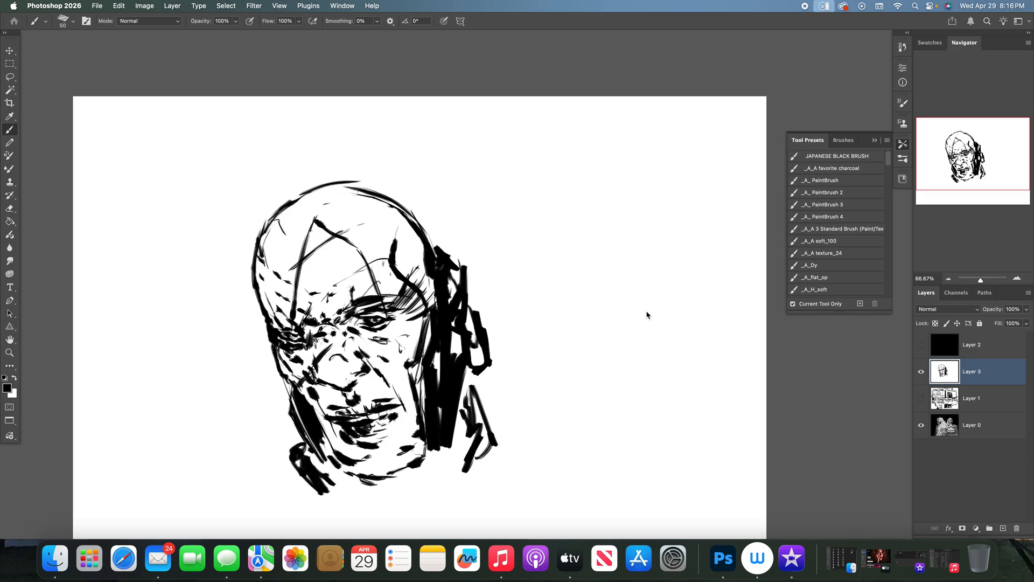
- Start a second bald head to the right of the first with a skull outline, ear, cheek strokes and back-of-neck hatching
mouse_move(535, 288)
left_mouse_down()
mouse_move(557, 206)
mouse_move(664, 206)
mouse_move(691, 290)
left_mouse_up()
left_click_drag(563, 324, 591, 345)
mouse_move(581, 319)
left_mouse_down()
mouse_move(629, 349)
mouse_move(637, 338)
left_mouse_up()
mouse_move(571, 305)
left_mouse_down()
mouse_move(535, 281)
mouse_move(534, 242)
mouse_move(521, 262)
left_mouse_up()
left_click_drag(520, 271, 519, 342)
left_click_drag(526, 268, 532, 351)
left_click_drag(534, 286, 546, 346)
left_click_drag(548, 329, 551, 305)
- Sketch the eye, brow bridge and nose of the second head facing right
left_click_drag(654, 292, 645, 294)
mouse_move(656, 295)
left_mouse_down()
mouse_move(645, 300)
mouse_move(674, 303)
left_mouse_up()
left_click_drag(688, 253, 700, 313)
mouse_move(699, 313)
left_mouse_down()
mouse_move(715, 344)
mouse_move(706, 352)
left_mouse_up()
left_click_drag(710, 346, 688, 353)
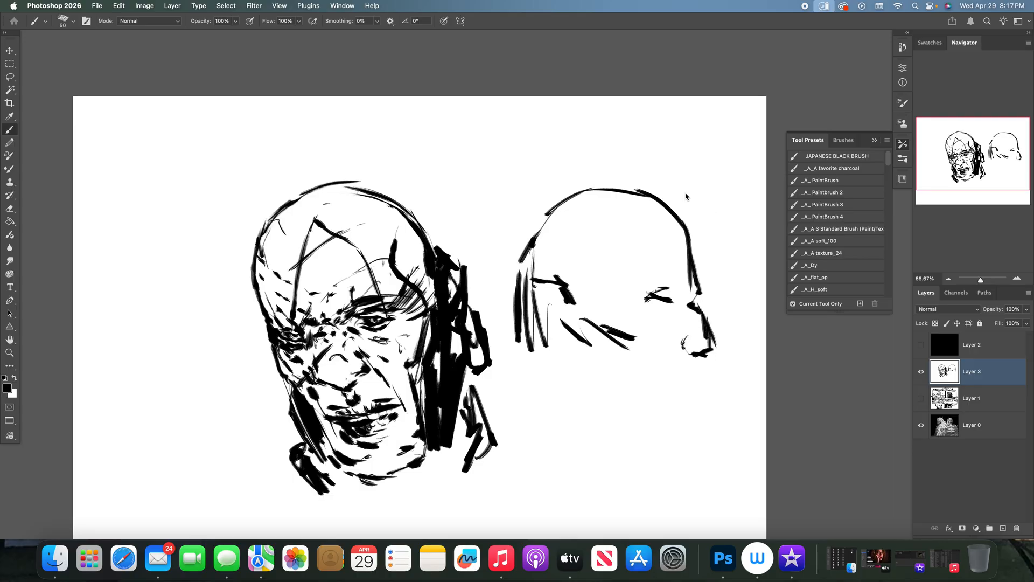
- Add angled brow creases, a darker eye and a stitched scar beside the nose on the second head
mouse_move(671, 291)
left_mouse_down()
mouse_move(674, 303)
mouse_move(683, 228)
left_mouse_up()
mouse_move(663, 279)
left_mouse_down()
mouse_move(636, 257)
mouse_move(652, 292)
left_mouse_up()
mouse_move(653, 348)
left_mouse_down()
mouse_move(700, 308)
mouse_move(668, 331)
mouse_move(677, 327)
left_mouse_up()
left_click_drag(686, 309, 691, 314)
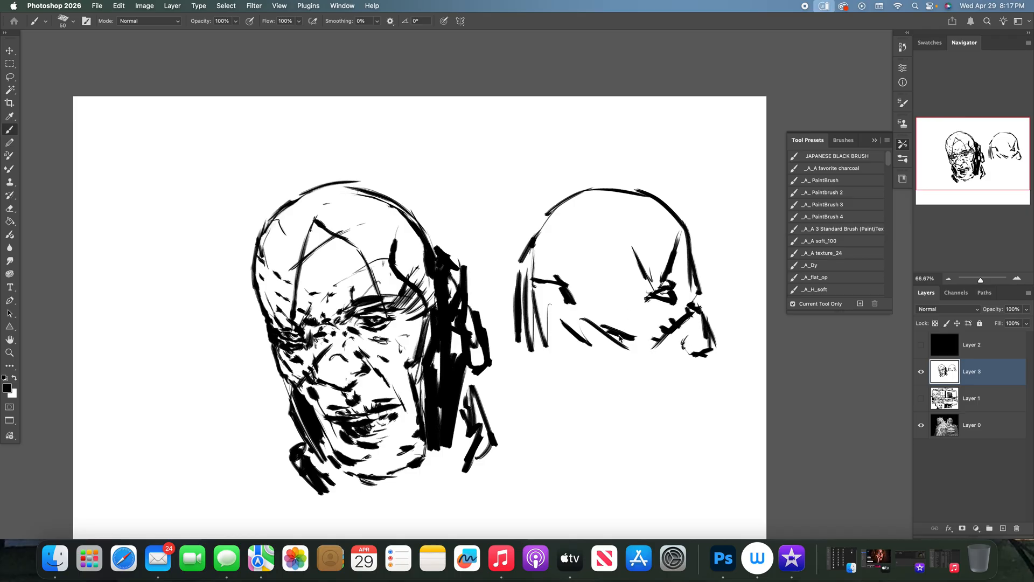
- Fill the area behind the second head's ear and jaw with dense black hatching
left_click_drag(611, 348, 580, 376)
left_click_drag(537, 284, 533, 351)
left_click_drag(550, 285, 542, 378)
left_click_drag(579, 323, 560, 374)
left_click_drag(588, 341, 549, 404)
left_click_drag(595, 347, 552, 408)
left_click_drag(532, 307, 524, 349)
mouse_move(528, 295)
left_mouse_down()
mouse_move(514, 340)
mouse_move(530, 405)
left_mouse_up()
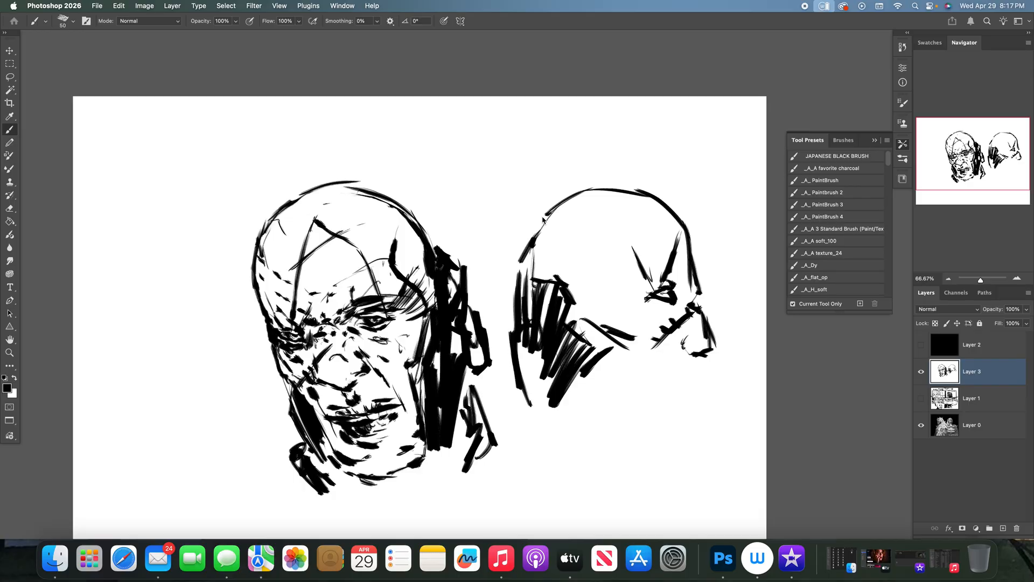
- Thicken the second head's upper skull contour and add wavy detail lines at the back of the skull
left_click_drag(669, 217, 666, 227)
left_click_drag(611, 193, 671, 210)
mouse_move(535, 243)
left_mouse_down()
mouse_move(555, 237)
mouse_move(566, 253)
mouse_move(541, 262)
mouse_move(560, 243)
mouse_move(542, 263)
mouse_move(546, 217)
mouse_move(526, 246)
left_mouse_up()
left_click_drag(533, 258, 531, 279)
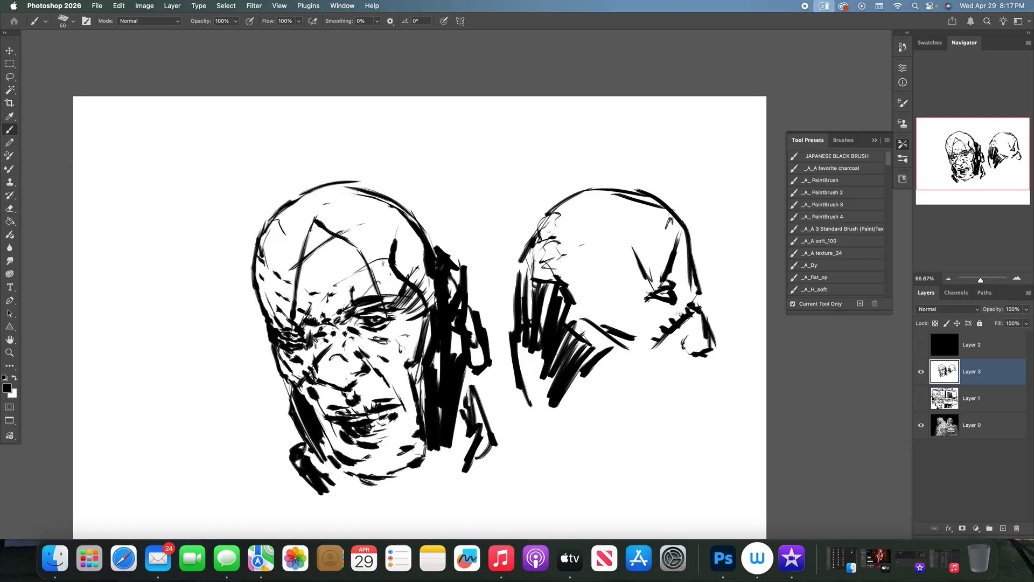
- Extend the stitched scar on the second head, and ink the cheek hollow, underside of the nose and lips
mouse_move(688, 334)
left_mouse_down()
mouse_move(645, 363)
mouse_move(632, 389)
mouse_move(636, 419)
left_mouse_up()
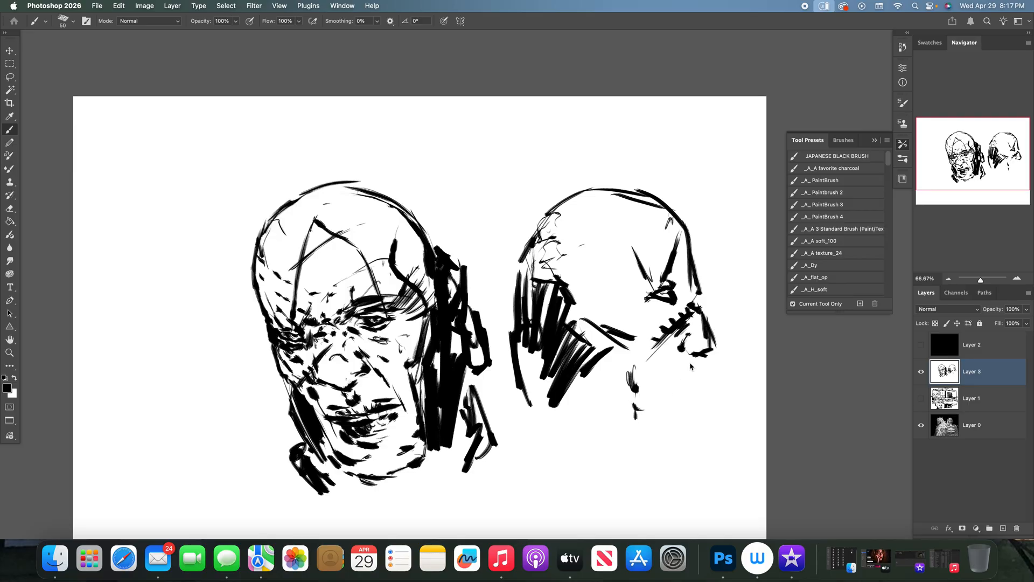
left_click_drag(699, 354, 699, 368)
left_click_drag(701, 371, 667, 388)
mouse_move(673, 377)
left_mouse_down()
mouse_move(649, 384)
mouse_move(677, 375)
mouse_move(658, 392)
left_mouse_up()
- Deepen and widen the black hatching down the back of the second head's neck
left_click_drag(525, 345, 531, 417)
left_click_drag(542, 329, 538, 397)
mouse_move(538, 293)
left_mouse_down()
mouse_move(510, 310)
mouse_move(506, 341)
left_mouse_up()
mouse_move(508, 330)
left_mouse_down()
mouse_move(512, 380)
mouse_move(509, 401)
mouse_move(502, 378)
mouse_move(509, 415)
left_mouse_up()
left_click_drag(512, 356, 505, 415)
left_click_drag(510, 414, 521, 432)
left_click_drag(537, 353, 520, 432)
left_click_drag(537, 350, 560, 426)
left_click_drag(551, 377, 570, 428)
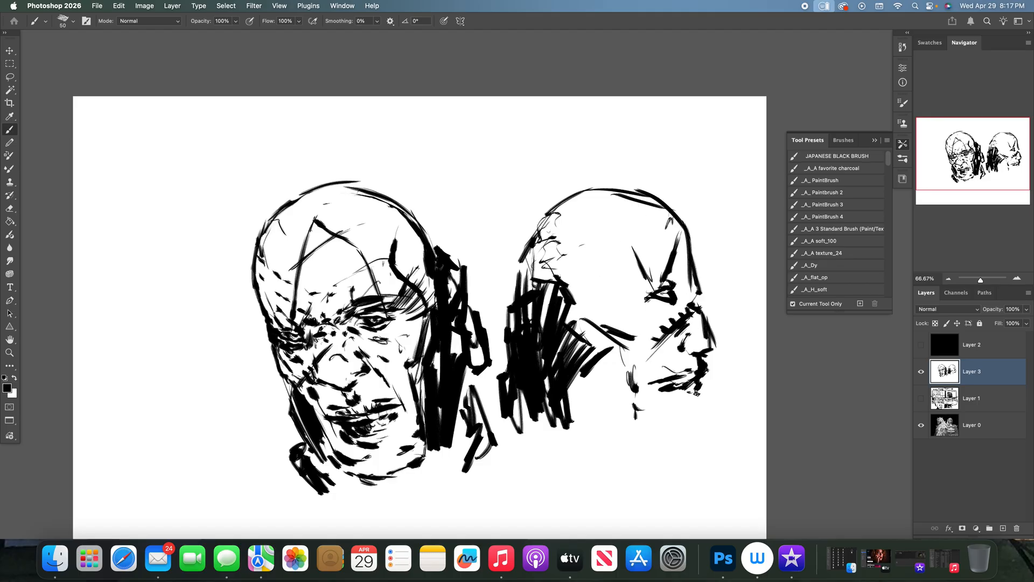
- Draw the second head's chin and fill the underside of the jaw with thick black diagonal strokes
mouse_move(674, 392)
left_mouse_down()
mouse_move(703, 400)
mouse_move(701, 423)
mouse_move(701, 410)
mouse_move(693, 432)
mouse_move(671, 442)
mouse_move(678, 468)
left_mouse_up()
mouse_move(572, 380)
left_mouse_down()
mouse_move(605, 444)
mouse_move(652, 472)
left_mouse_up()
left_click_drag(599, 400, 666, 477)
left_click_drag(637, 406, 677, 423)
left_click_drag(613, 382, 615, 404)
mouse_move(592, 371)
left_mouse_down()
mouse_move(618, 413)
mouse_move(606, 405)
left_mouse_up()
mouse_move(579, 364)
left_mouse_down()
mouse_move(602, 409)
mouse_move(589, 435)
left_mouse_up()
- Extend the second head's neck shadow downward with rough strokes and zigzag hatching beneath the jaw
left_click_drag(512, 405, 556, 455)
mouse_move(533, 390)
left_mouse_down()
mouse_move(522, 441)
mouse_move(549, 439)
left_mouse_up()
left_click_drag(532, 440, 503, 487)
left_click_drag(512, 415, 494, 464)
mouse_move(561, 410)
left_mouse_down()
mouse_move(610, 482)
mouse_move(646, 474)
left_mouse_up()
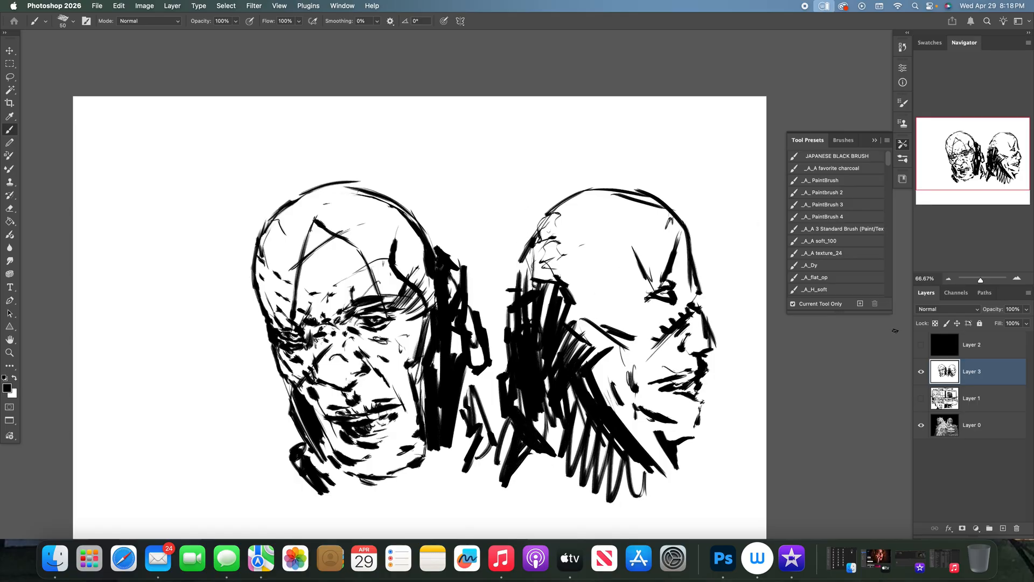
- Check the painting at 50% zoom, then add curved contour lines along the back of the second head's skull
left_click(921, 371)
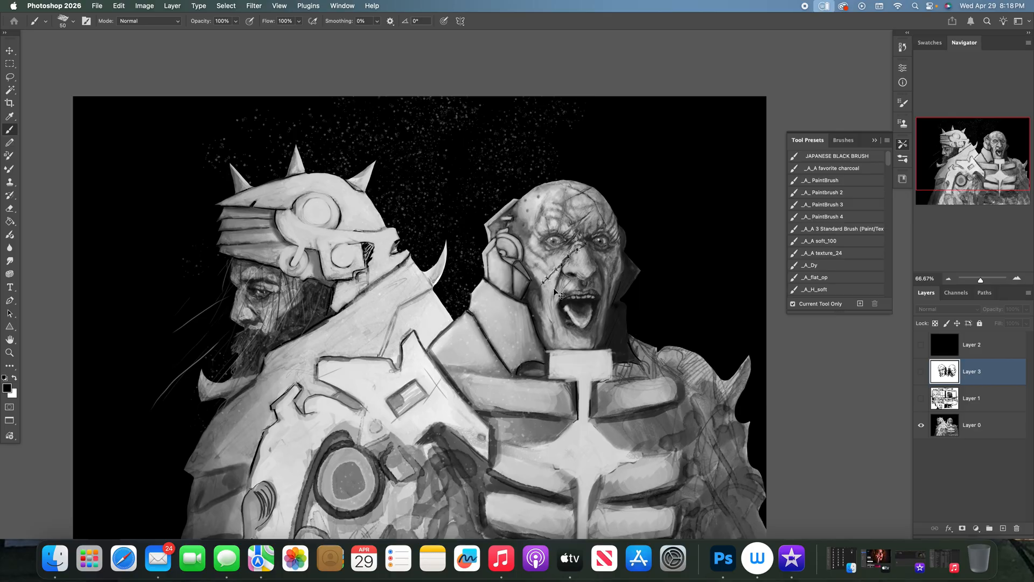
key("super+minus")
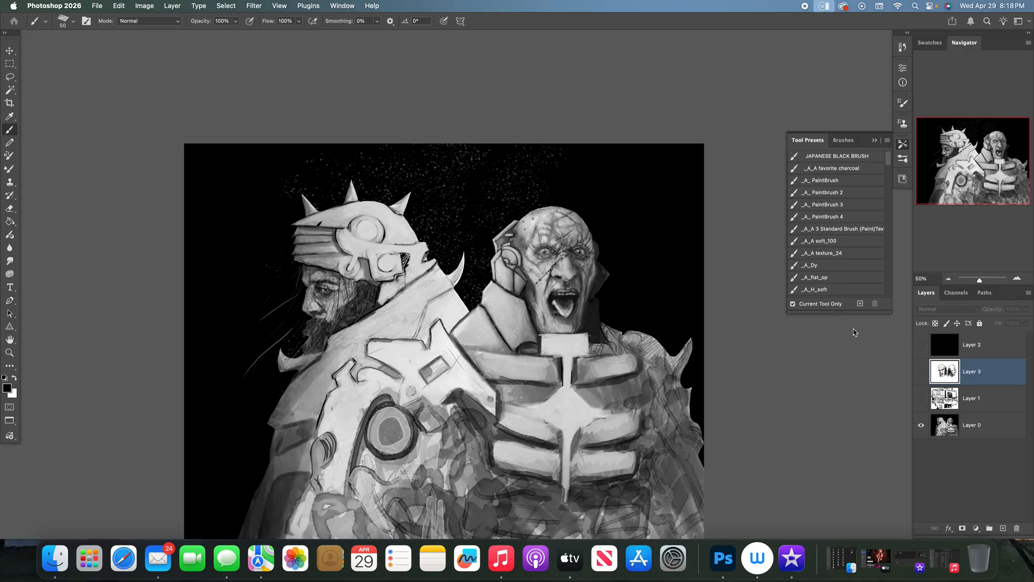
left_click(921, 371)
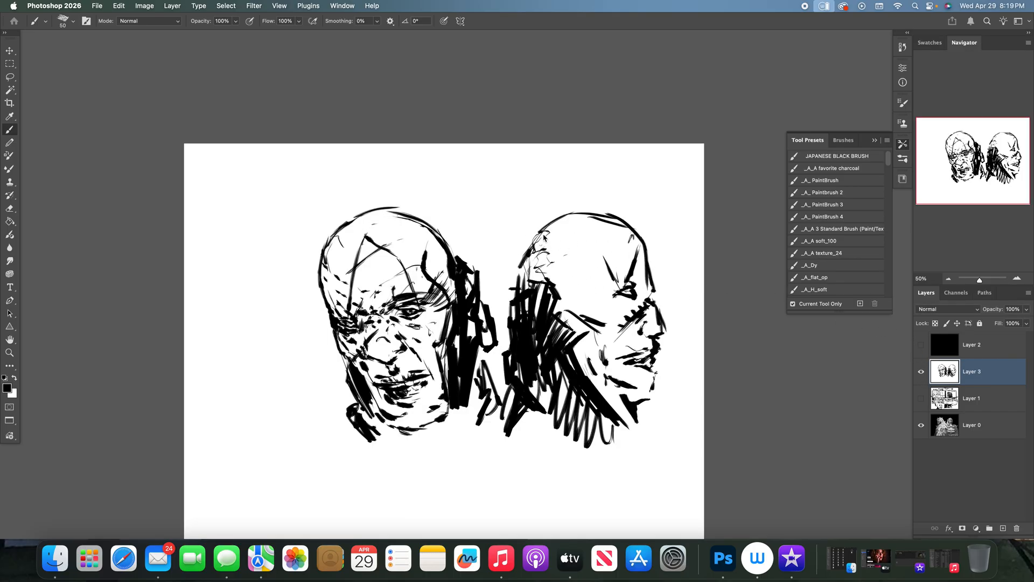
mouse_move(512, 283)
left_mouse_down()
mouse_move(511, 261)
mouse_move(555, 218)
mouse_move(591, 215)
mouse_move(555, 221)
left_mouse_up()
left_click_drag(516, 253, 533, 234)
left_click_drag(510, 253, 513, 287)
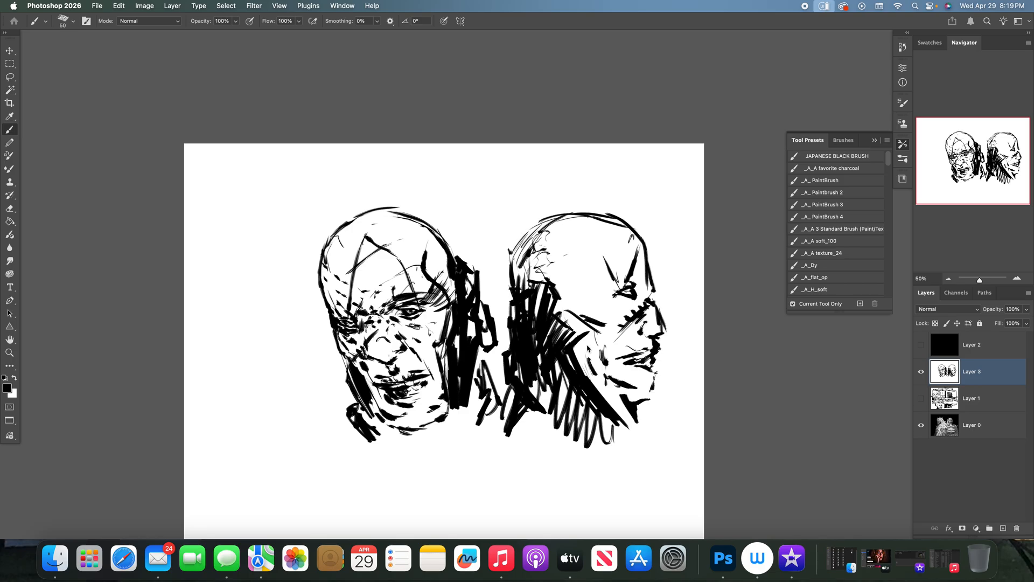
- Fill the second head's neck and ear area in black, extend strokes below the chin, and add temple and forehead creases
left_click_drag(608, 405, 658, 402)
mouse_move(619, 408)
left_mouse_down()
mouse_move(597, 429)
mouse_move(602, 449)
left_mouse_up()
left_click_drag(509, 334, 492, 371)
mouse_move(490, 348)
left_mouse_down()
mouse_move(493, 391)
mouse_move(535, 352)
mouse_move(527, 424)
mouse_move(543, 388)
mouse_move(542, 349)
mouse_move(544, 384)
mouse_move(564, 406)
mouse_move(548, 310)
mouse_move(511, 285)
mouse_move(505, 299)
mouse_move(510, 325)
mouse_move(505, 302)
mouse_move(518, 300)
mouse_move(516, 273)
mouse_move(527, 271)
mouse_move(532, 294)
mouse_move(593, 276)
mouse_move(621, 256)
left_mouse_up()
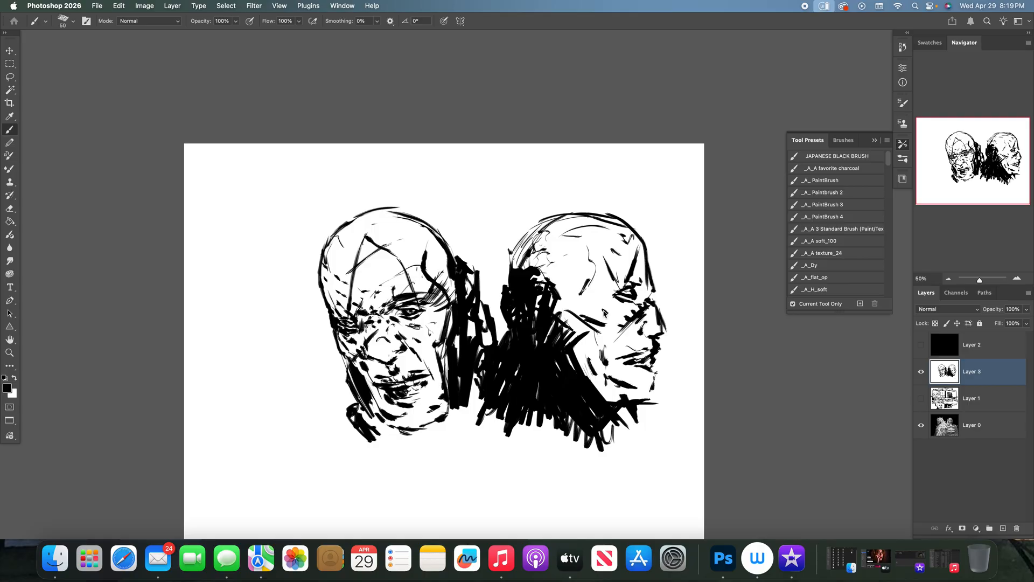
mouse_move(576, 311)
left_mouse_down()
mouse_move(558, 285)
mouse_move(568, 315)
mouse_move(561, 280)
mouse_move(555, 317)
mouse_move(543, 291)
left_mouse_up()
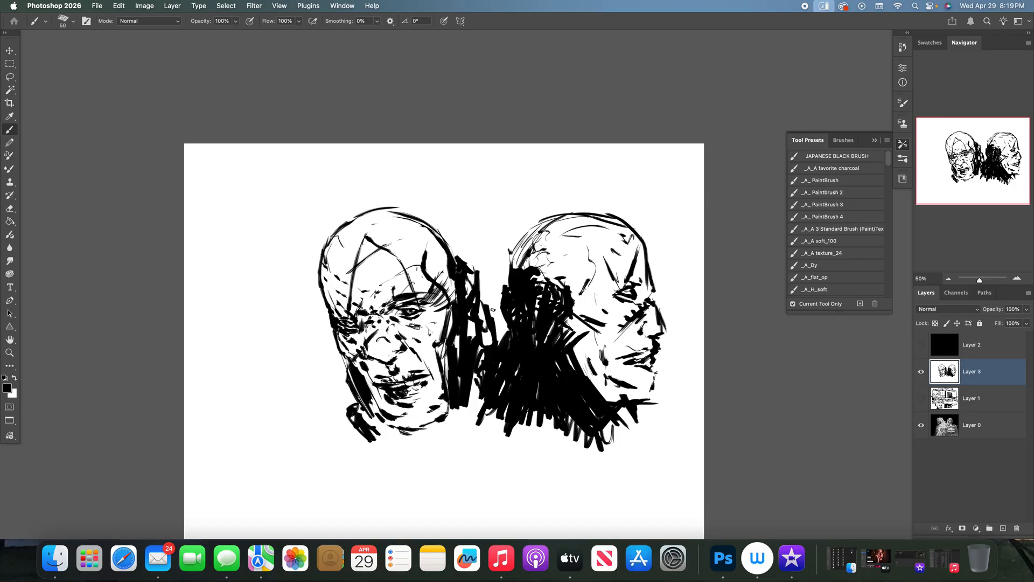
- Draw long neck lines below the second head, add marks on its scalp, and ink rough strokes under the first head's jaw
mouse_move(543, 415)
left_mouse_down()
mouse_move(601, 491)
mouse_move(590, 442)
mouse_move(543, 404)
mouse_move(577, 463)
mouse_move(589, 437)
mouse_move(539, 409)
mouse_move(560, 474)
mouse_move(629, 498)
left_mouse_up()
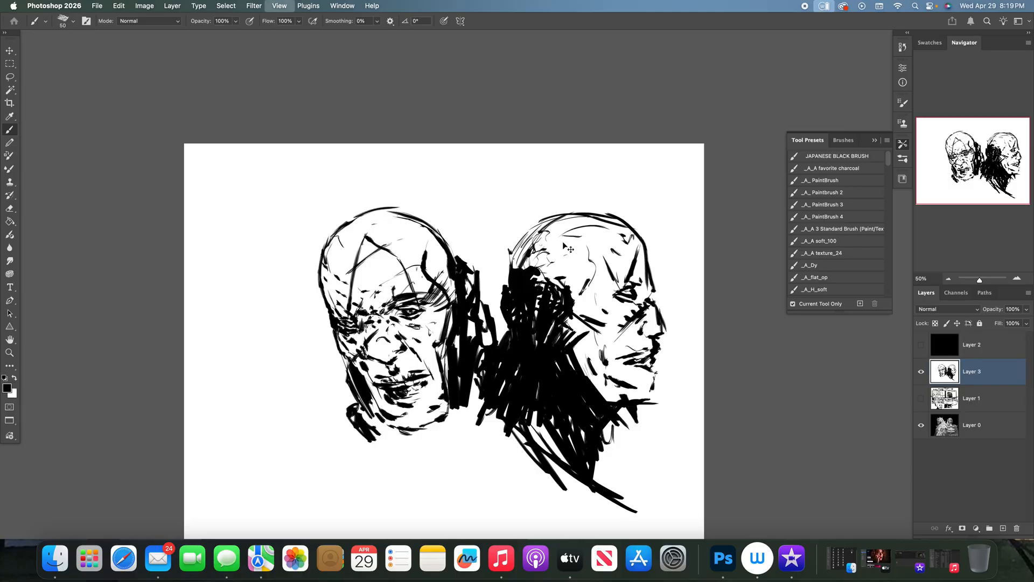
key("super+minus")
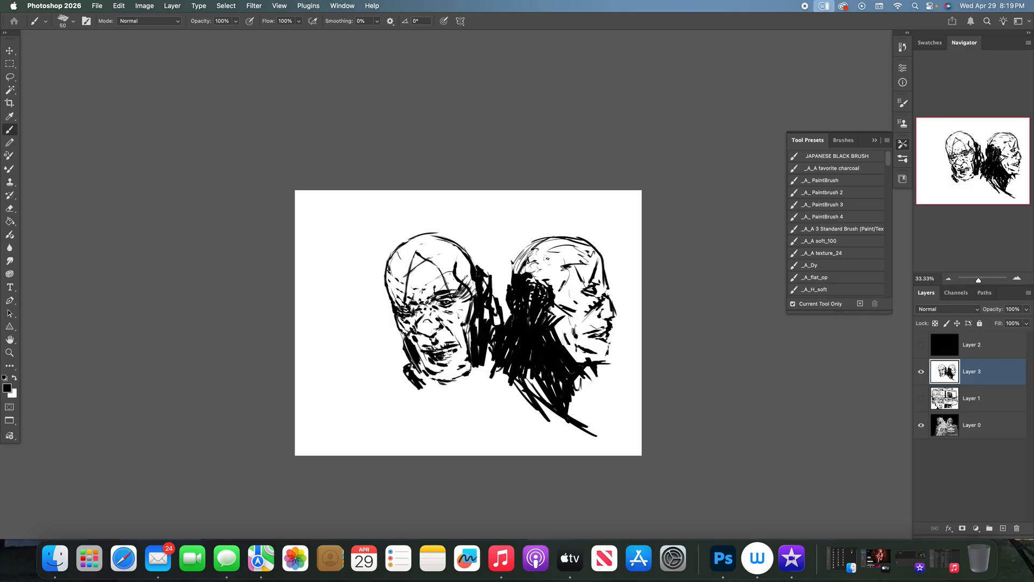
left_click_drag(541, 280, 565, 252)
mouse_move(423, 382)
left_mouse_down()
mouse_move(451, 388)
mouse_move(484, 365)
mouse_move(443, 382)
left_mouse_up()
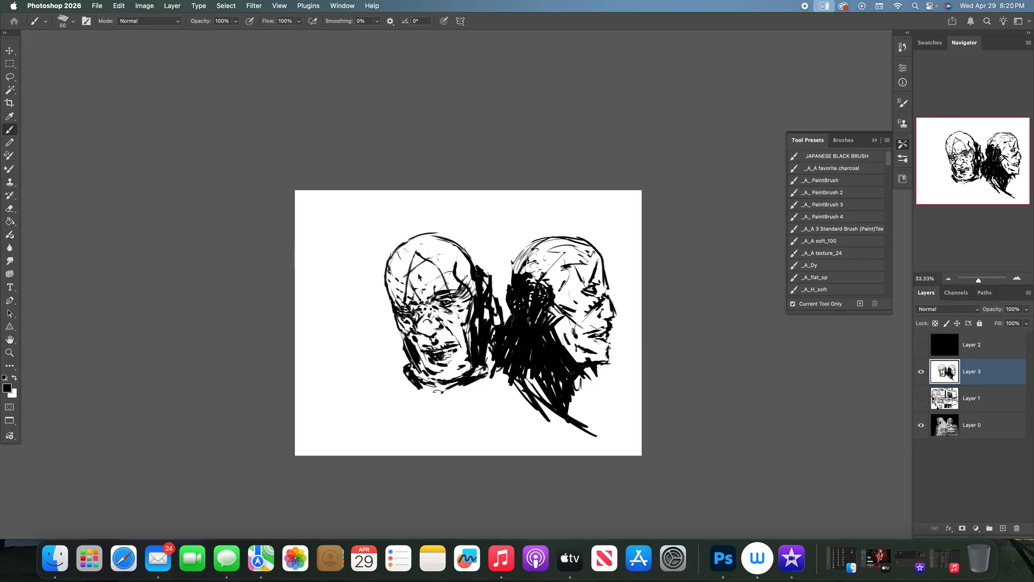
- Sketch a small slanted comic page with panels and arrows beside the first head, then add rough collar strokes beneath that head
mouse_move(365, 234)
left_mouse_down()
mouse_move(309, 238)
mouse_move(330, 291)
mouse_move(365, 232)
left_mouse_up()
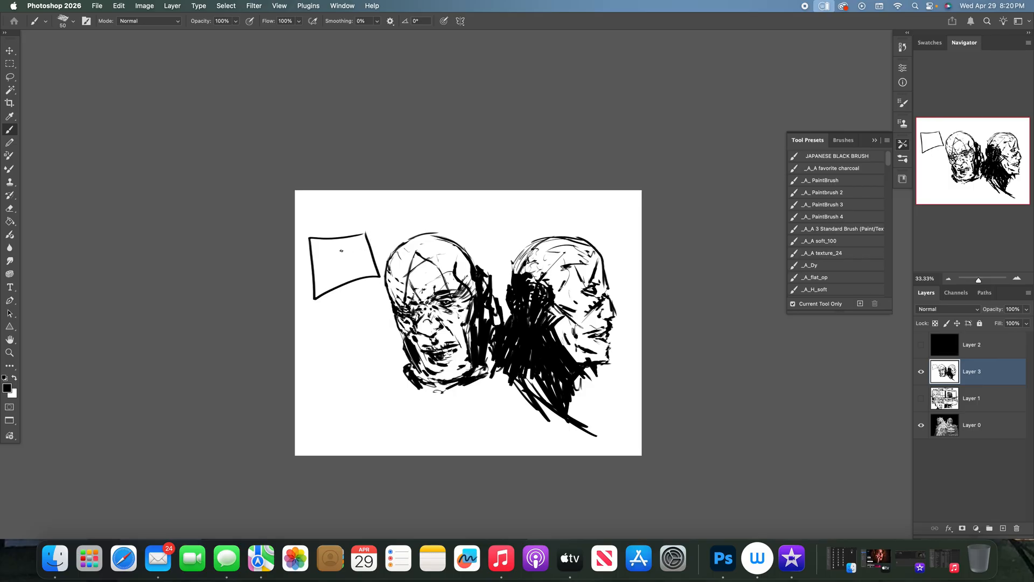
mouse_move(347, 255)
left_mouse_down()
mouse_move(367, 263)
mouse_move(354, 275)
mouse_move(370, 273)
mouse_move(367, 263)
left_mouse_up()
mouse_move(327, 257)
left_mouse_down()
mouse_move(337, 267)
mouse_move(331, 288)
left_mouse_up()
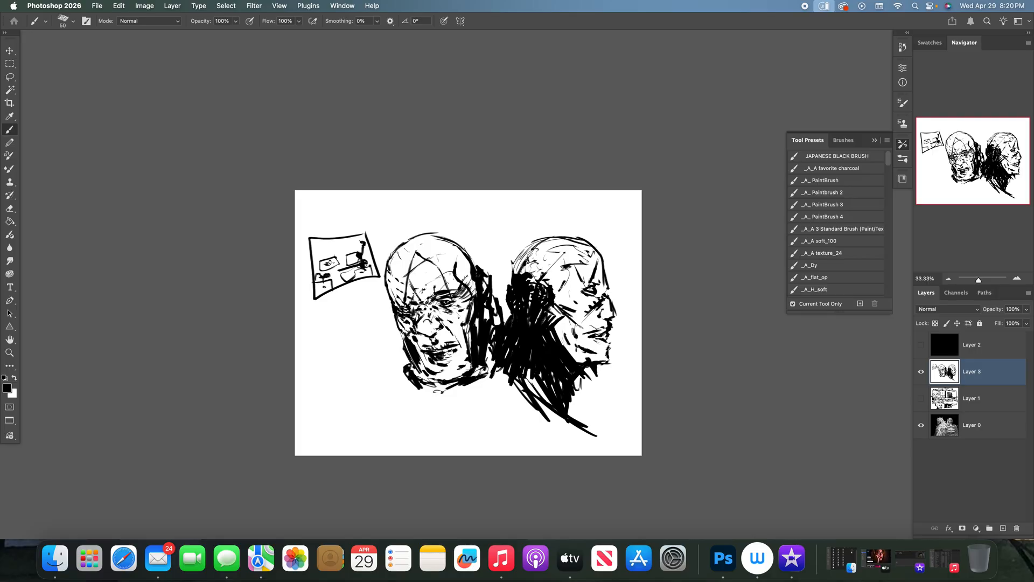
left_click_drag(328, 274, 335, 285)
left_click_drag(343, 248, 310, 257)
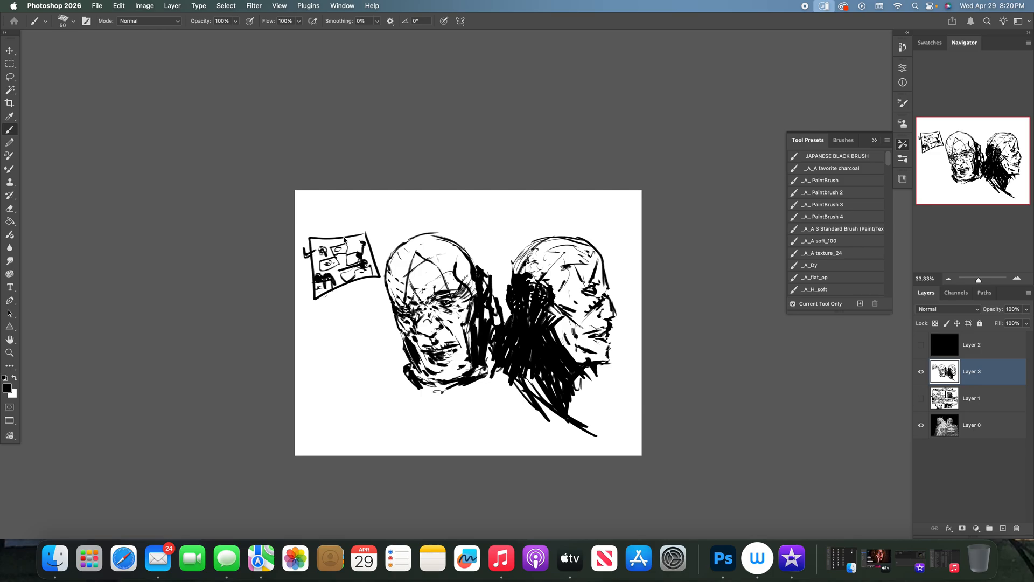
mouse_move(362, 235)
left_mouse_down()
mouse_move(336, 232)
mouse_move(342, 223)
left_mouse_up()
mouse_move(412, 366)
left_mouse_down()
mouse_move(459, 389)
mouse_move(433, 394)
mouse_move(435, 403)
mouse_move(398, 394)
mouse_move(499, 380)
left_mouse_up()
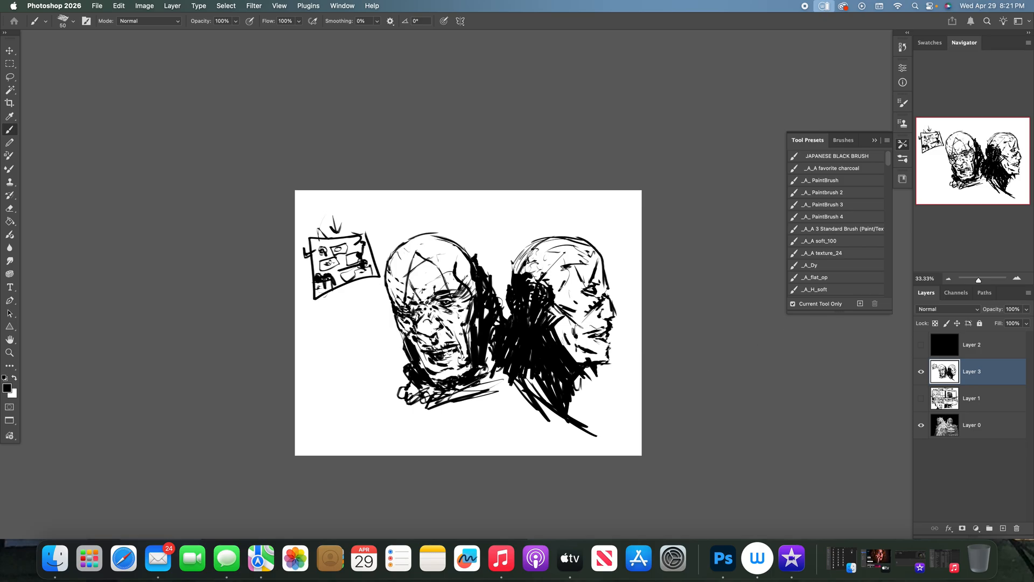
- Hide Layer 3, create a new layer above it, and fill the new layer with white
left_click(920, 373)
left_click(1003, 527)
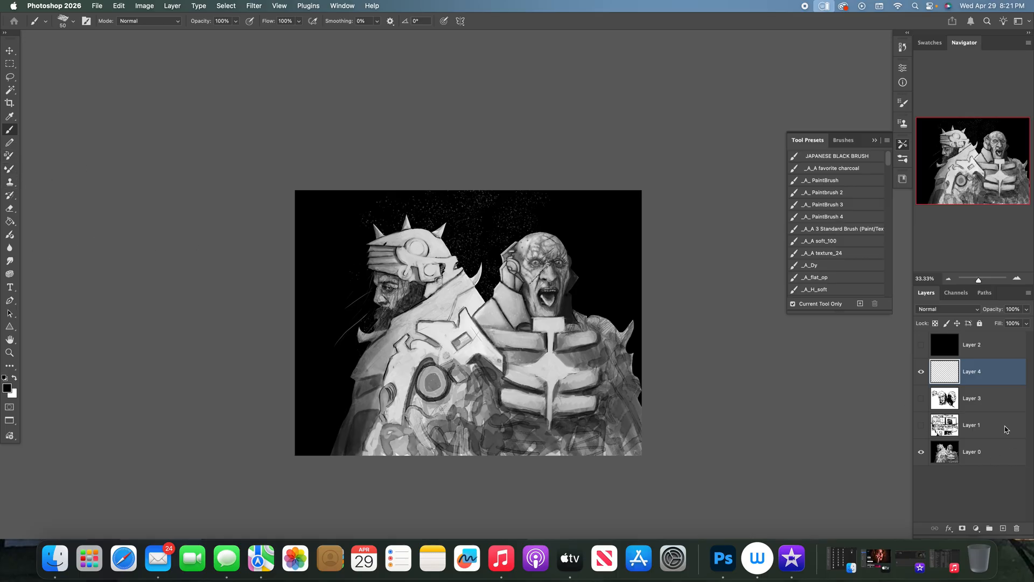
key("x")
left_click(10, 221)
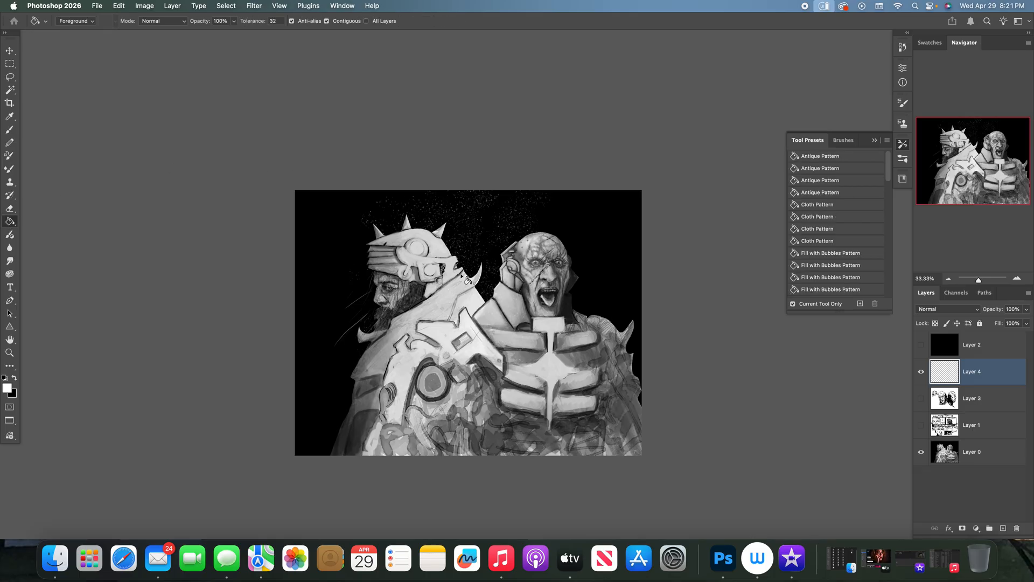
left_click(447, 274)
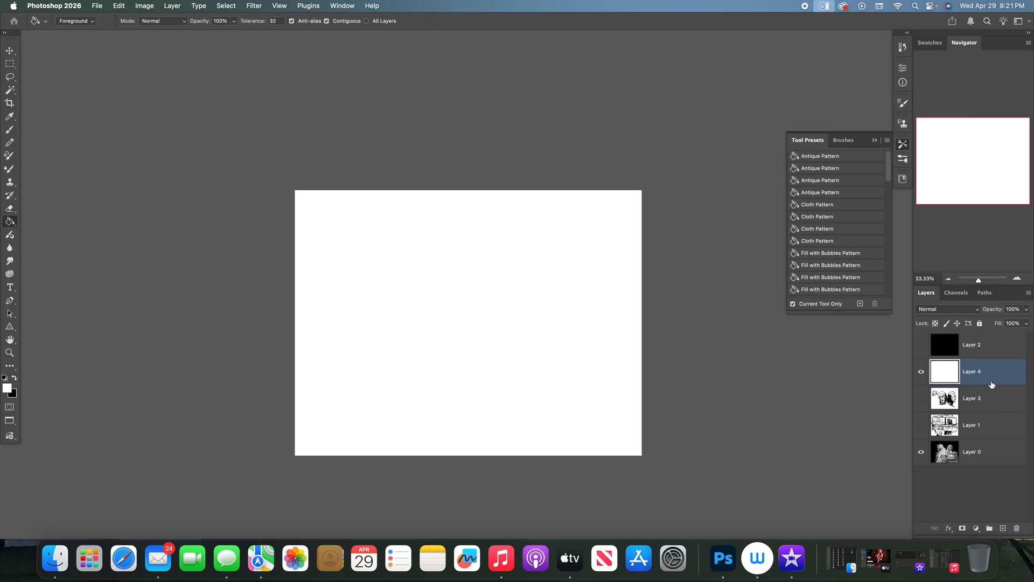
- Referring to the painting, sketch the helmet's curved top and two sloping sides in black brush strokes on Layer 4
left_click(921, 371)
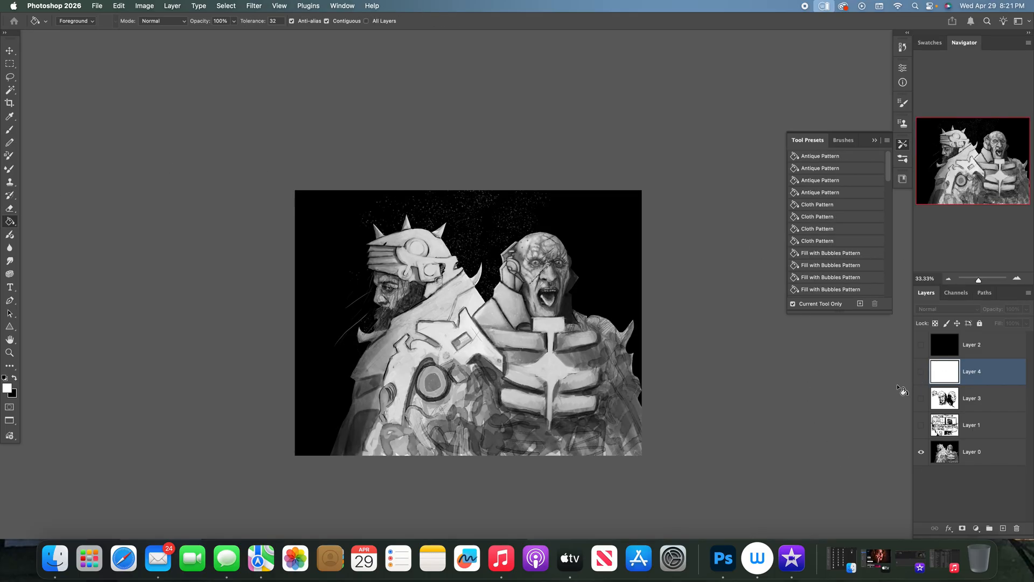
key("b")
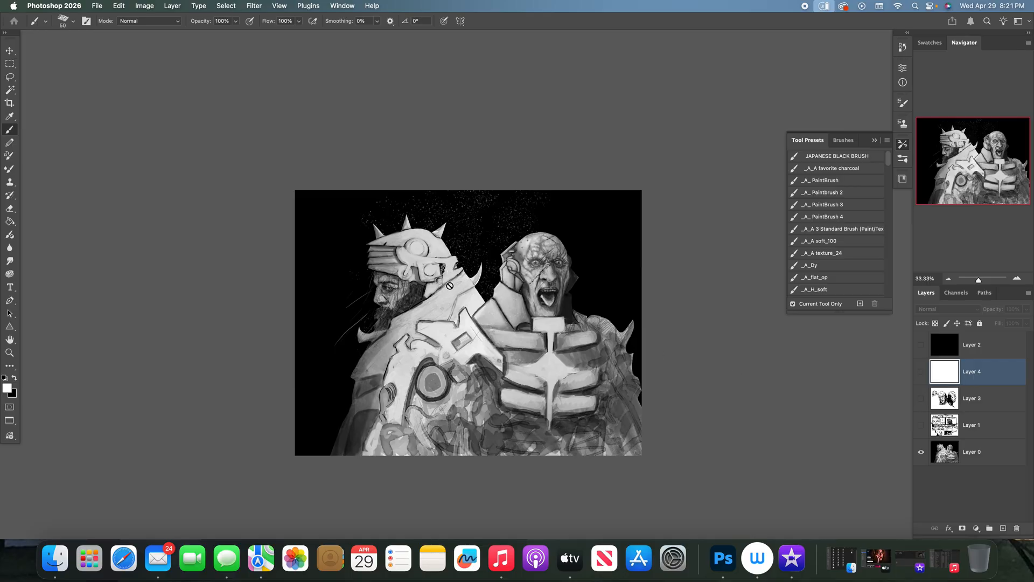
key("x")
left_click(921, 374)
left_click_drag(333, 305, 357, 286)
left_click(922, 374)
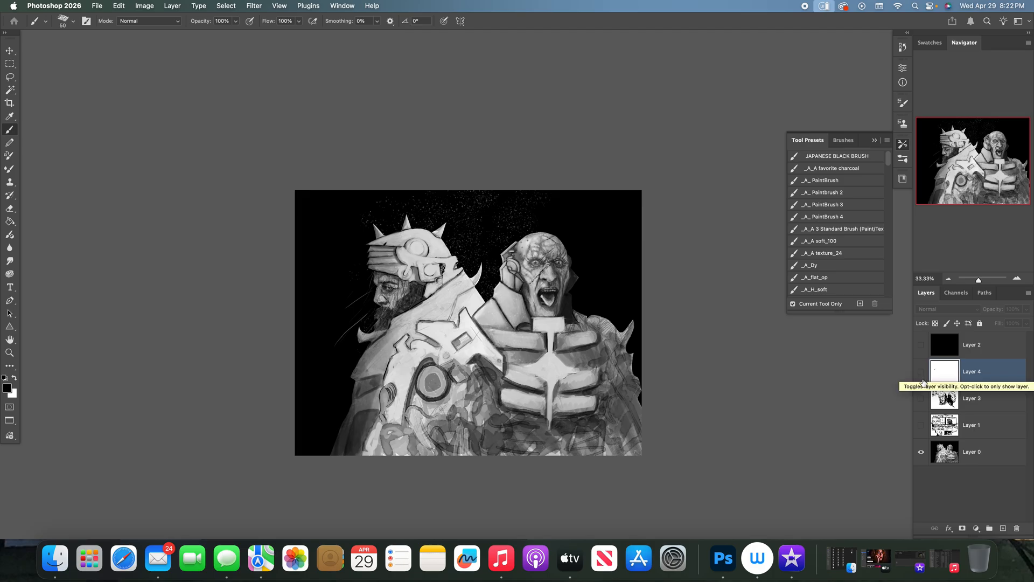
left_click(921, 377)
left_click_drag(338, 321, 341, 353)
mouse_move(330, 306)
left_mouse_down()
mouse_move(365, 284)
mouse_move(374, 288)
mouse_move(416, 348)
left_mouse_up()
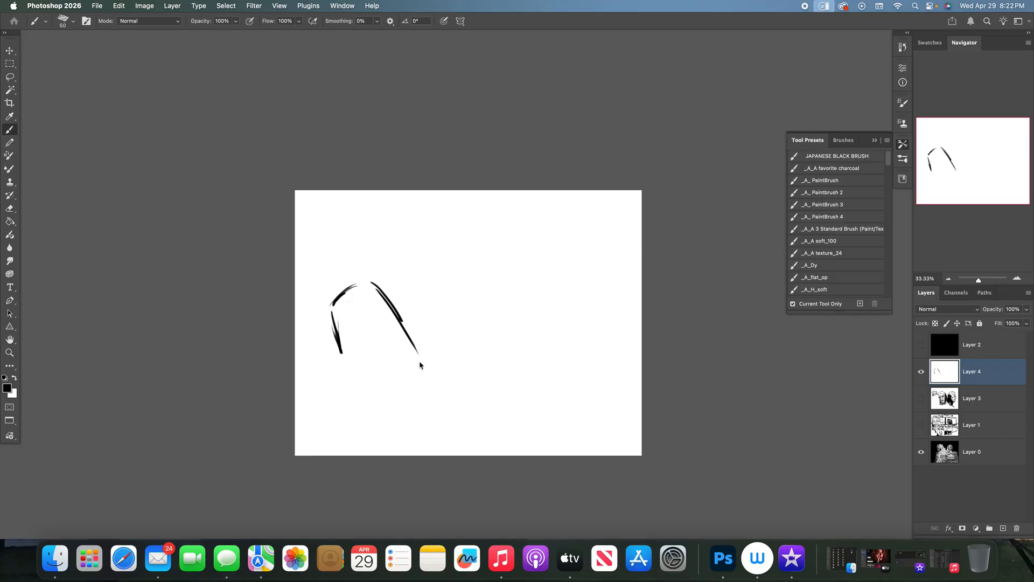
- Draw a thick diagonal collar line beneath the helmet with short end marks, plus a line across the helmet's lower front
mouse_move(339, 343)
left_mouse_down()
mouse_move(349, 374)
mouse_move(413, 348)
left_mouse_up()
left_click_drag(365, 392, 415, 345)
left_click_drag(421, 338, 430, 360)
left_click_drag(351, 392, 326, 415)
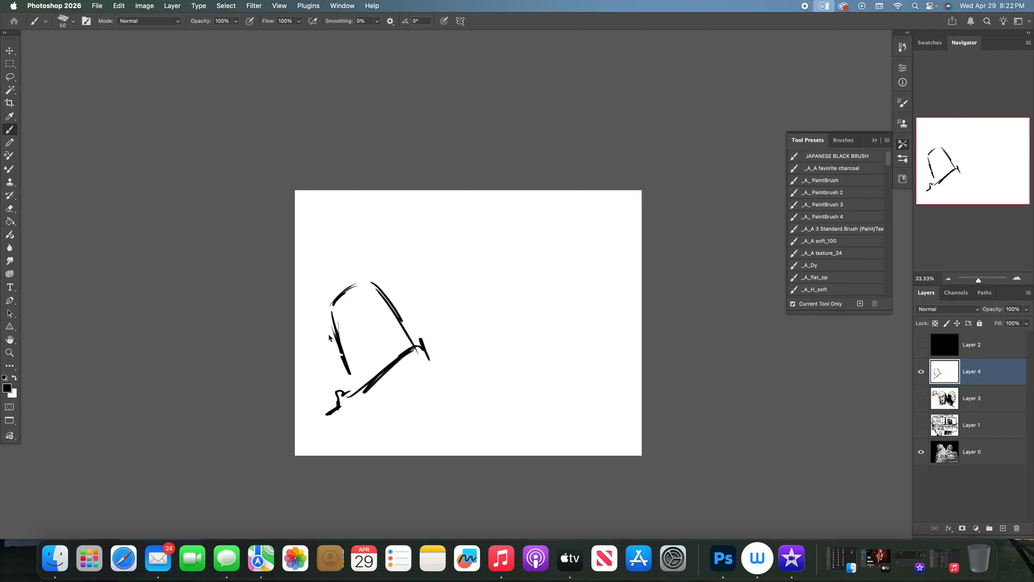
left_click_drag(331, 376, 372, 375)
- Compare with the painting, then draw a small notch at the helmet's lower front corner and a straight front edge above it
left_click(921, 373)
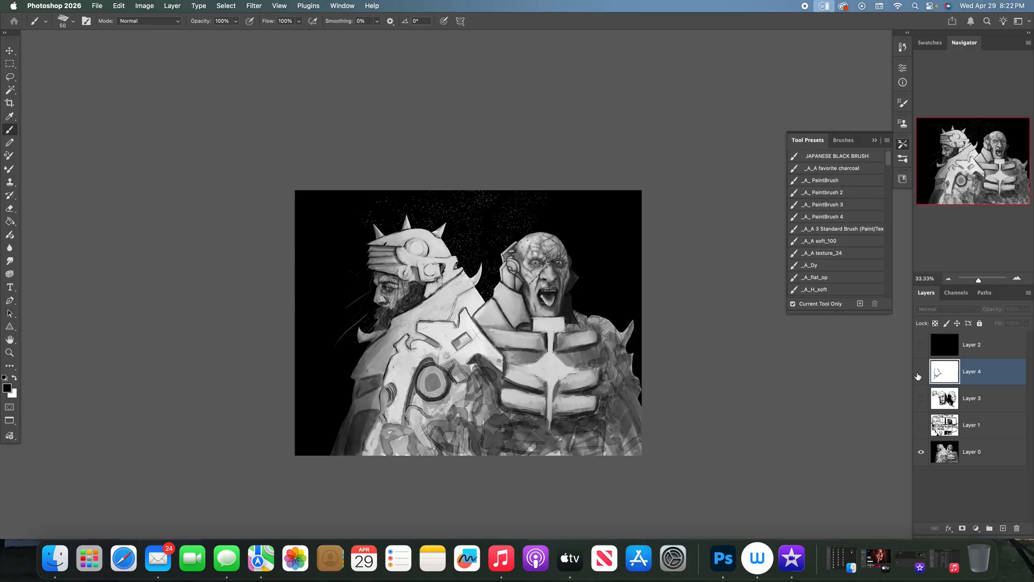
left_click(921, 372)
left_click_drag(329, 376, 329, 367)
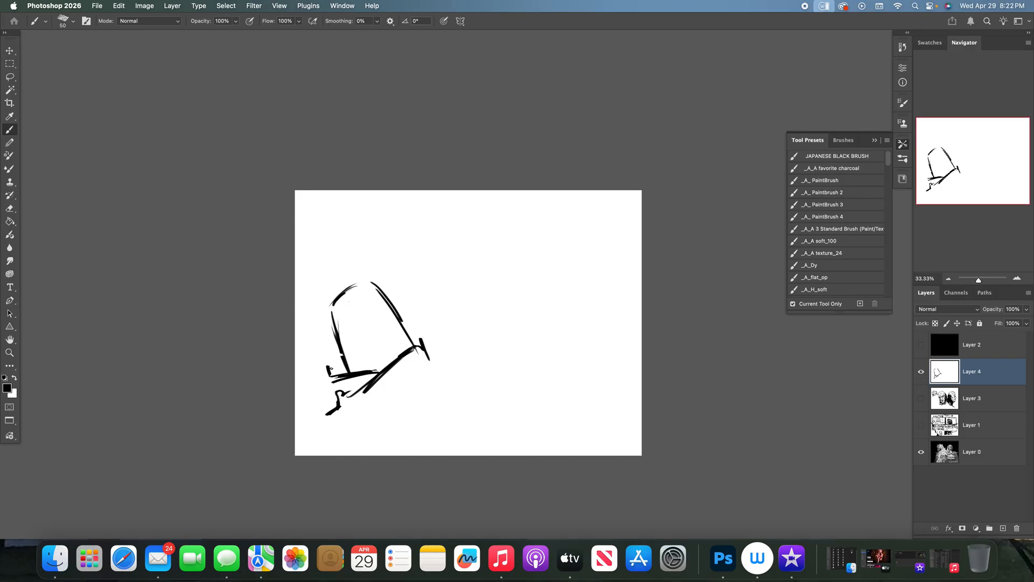
mouse_move(330, 305)
left_mouse_down()
mouse_move(332, 364)
mouse_move(333, 348)
left_mouse_up()
- Paint out the inner front line in white, then draw the face profile, eye, jaw and inner hood edge in black
key("x")
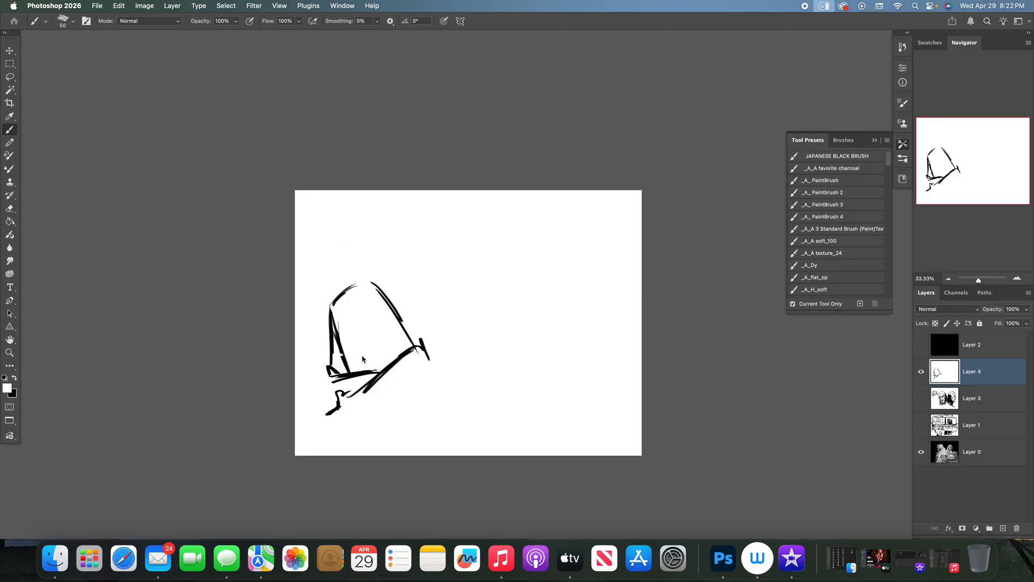
left_click_drag(341, 352, 339, 336)
key("x")
mouse_move(364, 300)
left_mouse_down()
mouse_move(339, 318)
mouse_move(390, 334)
mouse_move(345, 337)
left_mouse_up()
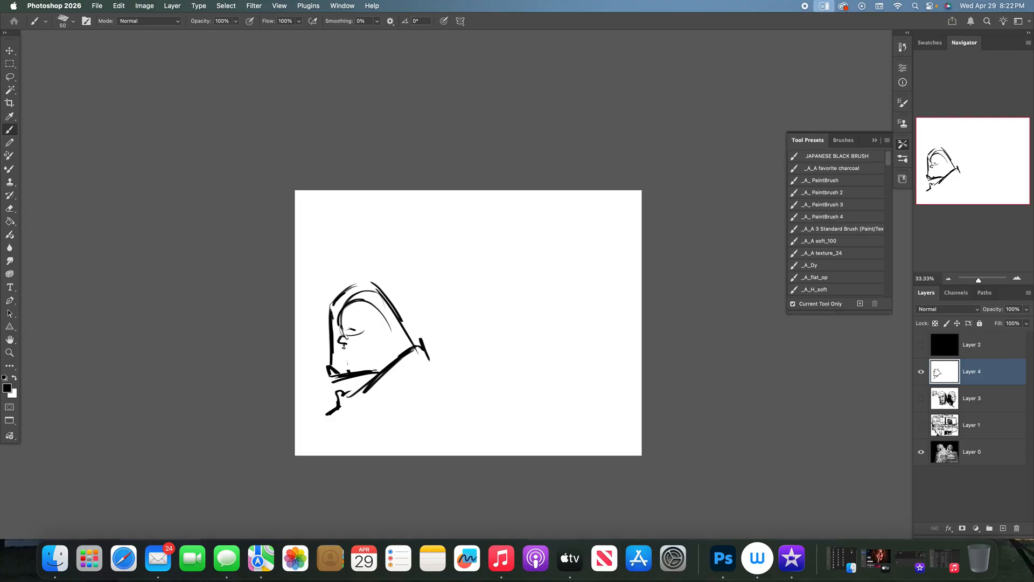
left_click_drag(349, 362, 388, 359)
left_click_drag(383, 362, 396, 359)
mouse_move(371, 296)
left_mouse_down()
mouse_move(405, 341)
mouse_move(349, 306)
left_mouse_up()
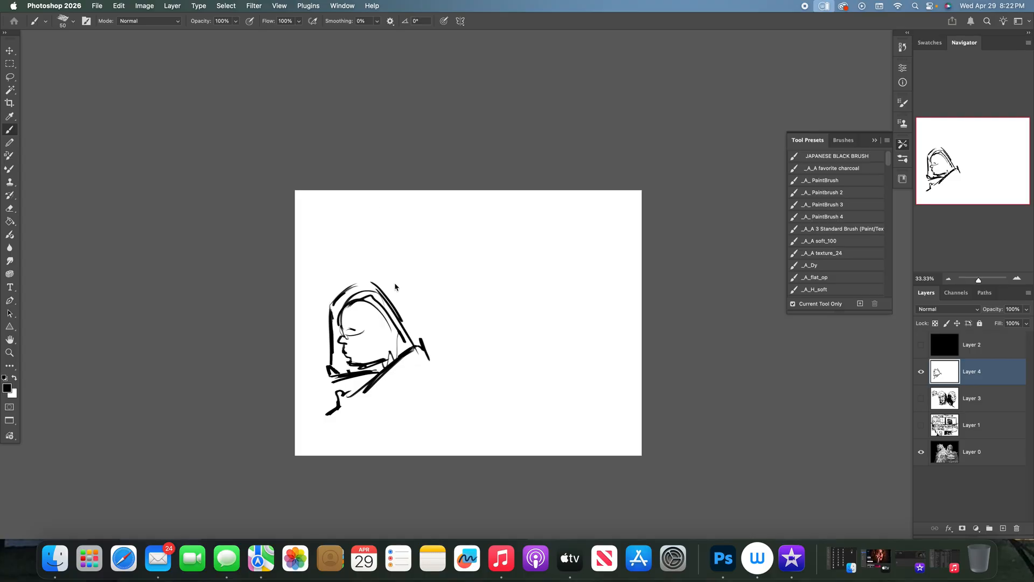
- Referring to the painting, draw a black disc at the helmet's temple and paint a white ring inside it
left_click(921, 371)
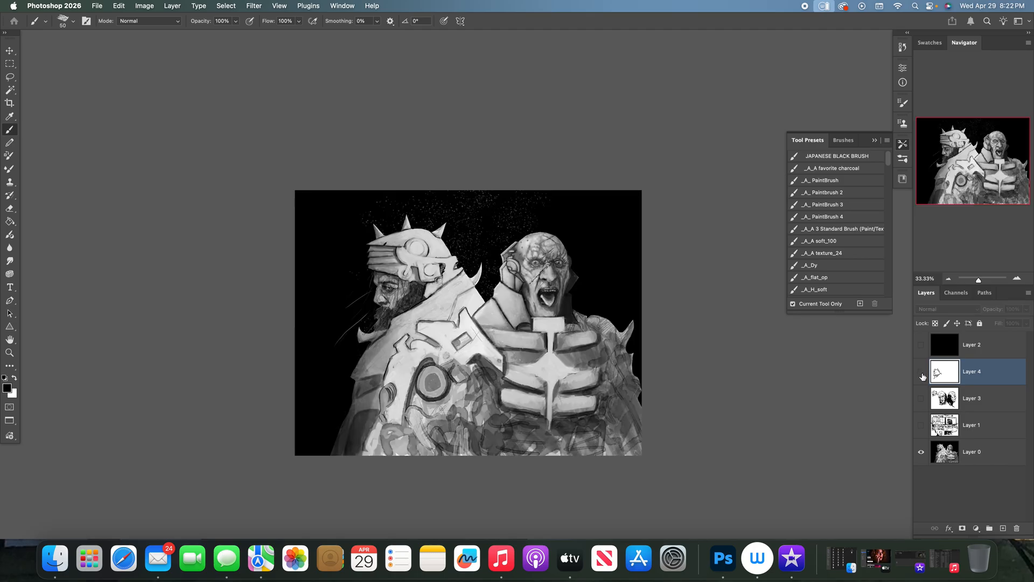
left_click(922, 371)
mouse_move(375, 298)
left_mouse_down()
mouse_move(367, 310)
mouse_move(377, 303)
left_mouse_up()
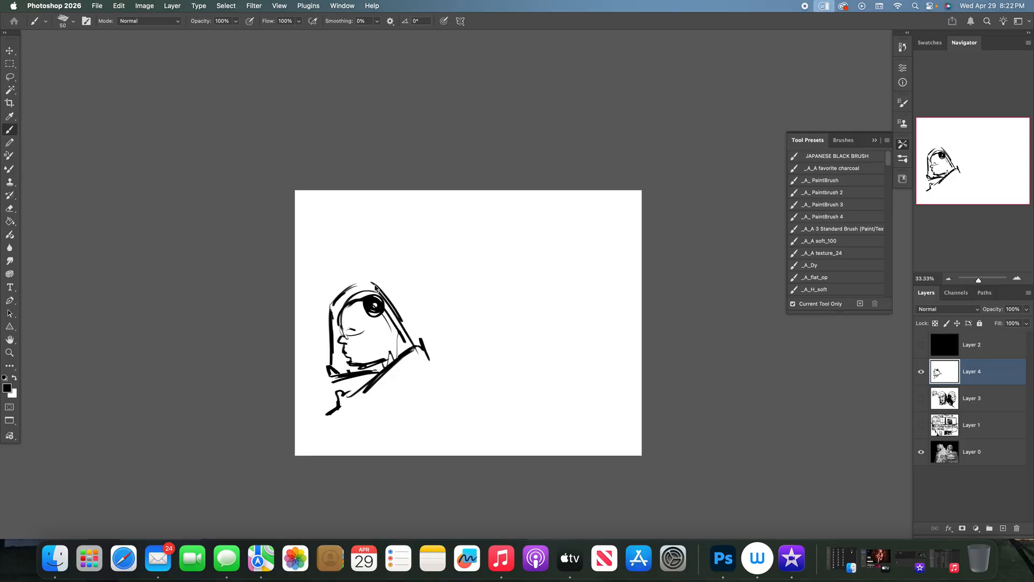
key("x")
left_click_drag(374, 305, 372, 305)
- Referring to the painting, draw a band across the helmet's brow and build up thick lines over its crown and back edge
left_click(921, 374)
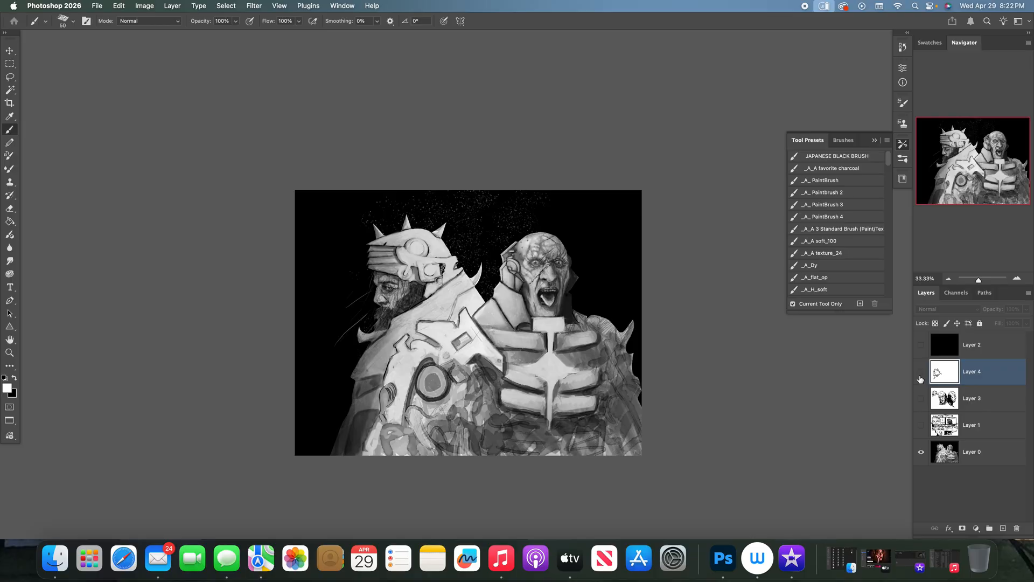
left_click(921, 372)
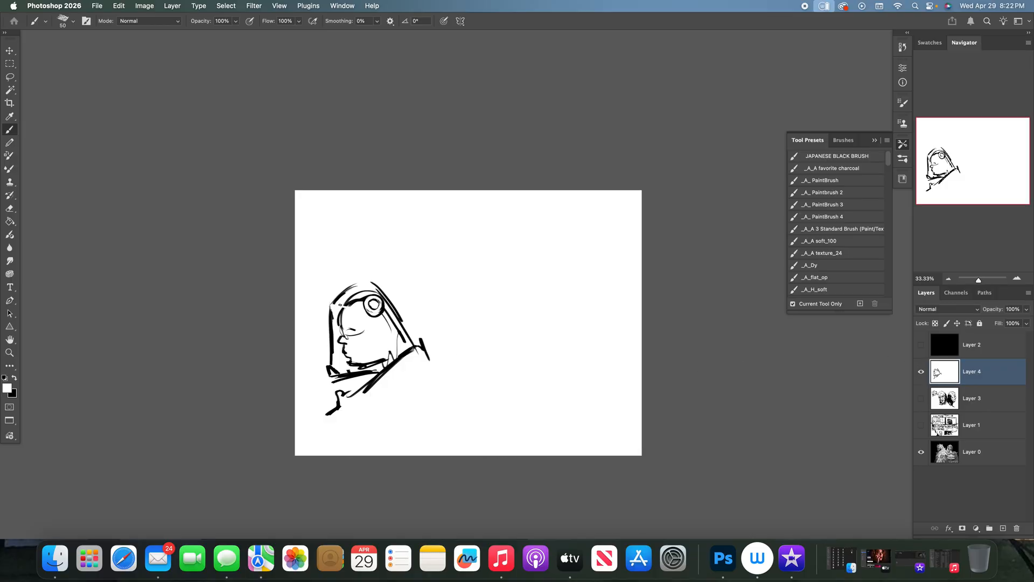
key("x")
left_click(921, 373)
left_click(922, 373)
left_click_drag(342, 301, 373, 290)
mouse_move(348, 301)
left_mouse_down()
mouse_move(393, 290)
mouse_move(387, 297)
mouse_move(419, 340)
left_mouse_up()
left_click_drag(396, 295, 420, 336)
left_click_drag(388, 290, 369, 294)
left_click_drag(389, 288, 332, 293)
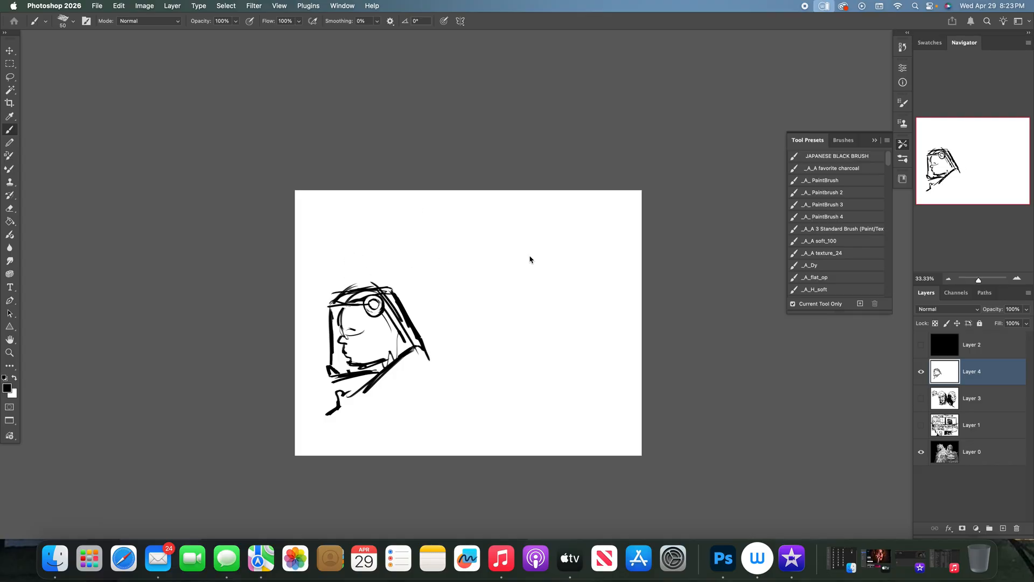
- Check the painting and draw three pointed spikes along the top of the helmet
left_click(921, 372)
left_click(921, 371)
left_click_drag(330, 301, 396, 287)
- Add a flared neck guard at the back of the helmet and paint out the surplus inner lines in white
left_click(921, 371)
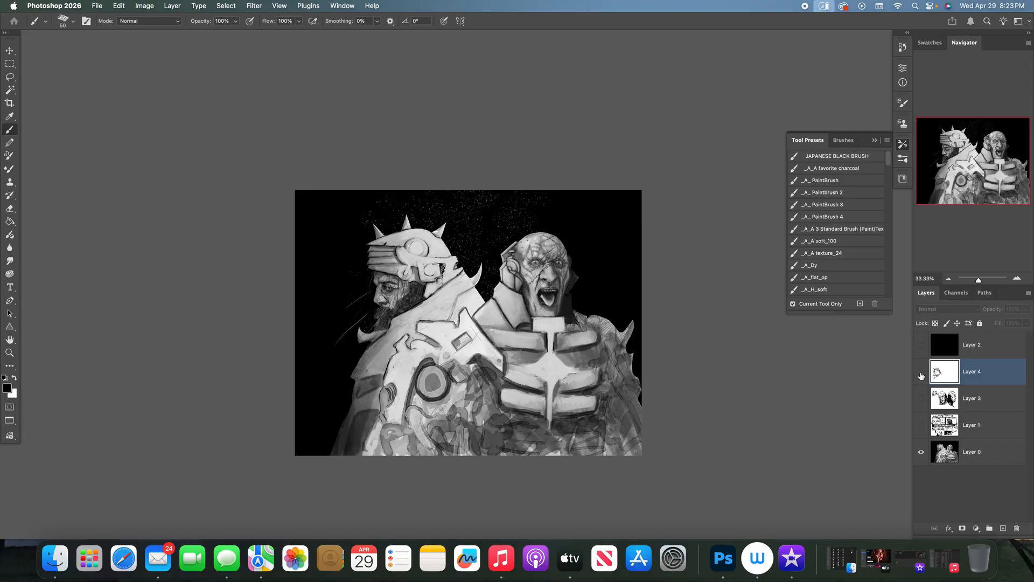
left_click(921, 374)
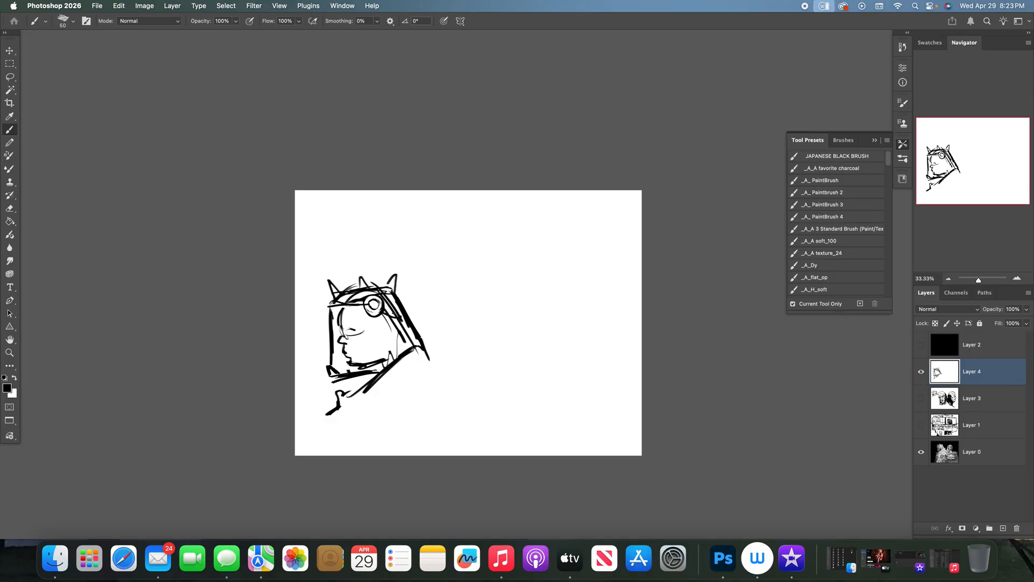
mouse_move(386, 314)
left_mouse_down()
mouse_move(415, 315)
mouse_move(429, 339)
left_mouse_up()
key("x")
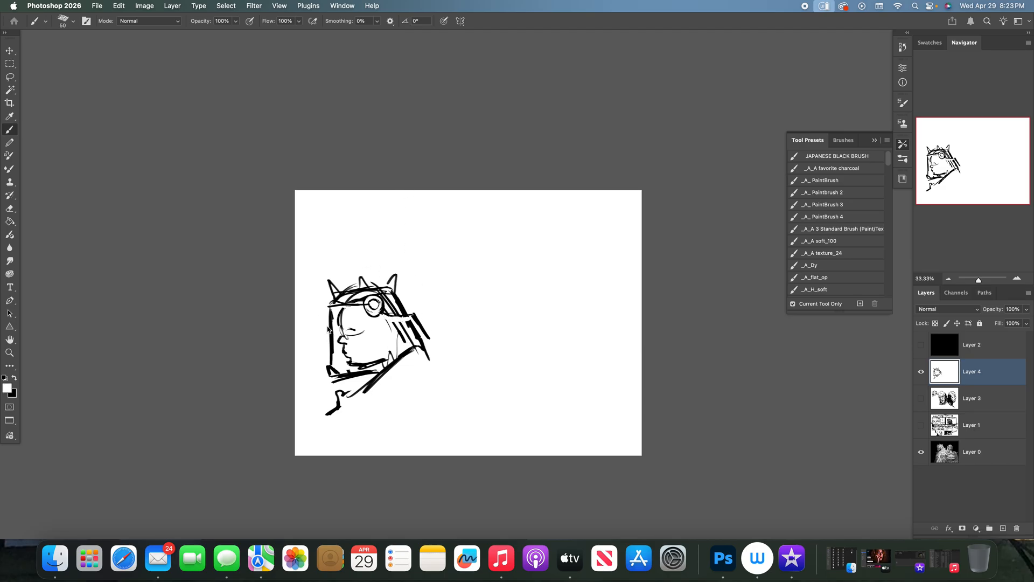
mouse_move(406, 325)
left_mouse_down()
mouse_move(404, 333)
mouse_move(416, 331)
left_mouse_up()
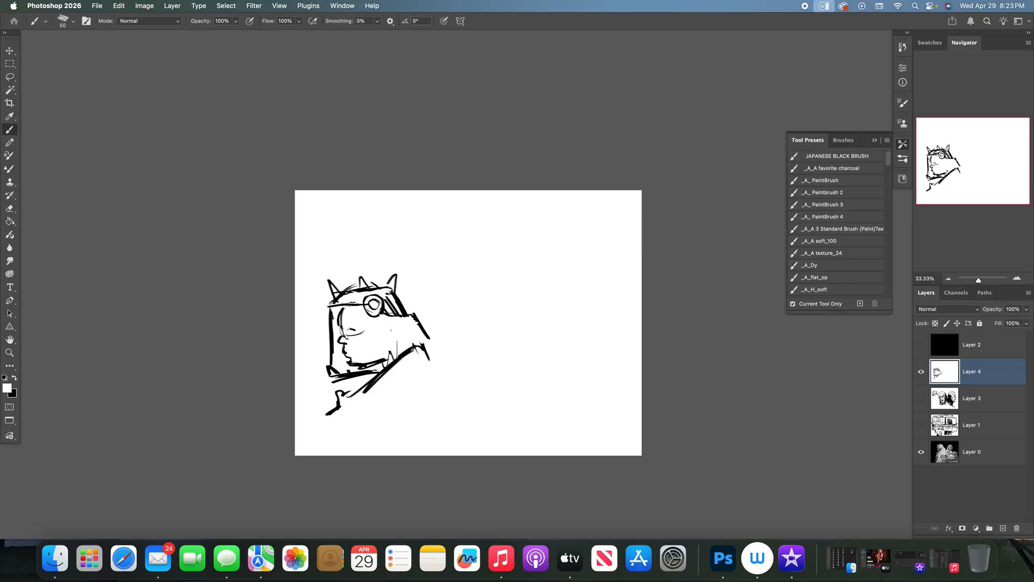
left_click_drag(389, 300, 395, 313)
- Comparing with the painting, reinforce the middle spike in black and draw the cheek edge and jaw line inside the helmet
left_click(921, 372)
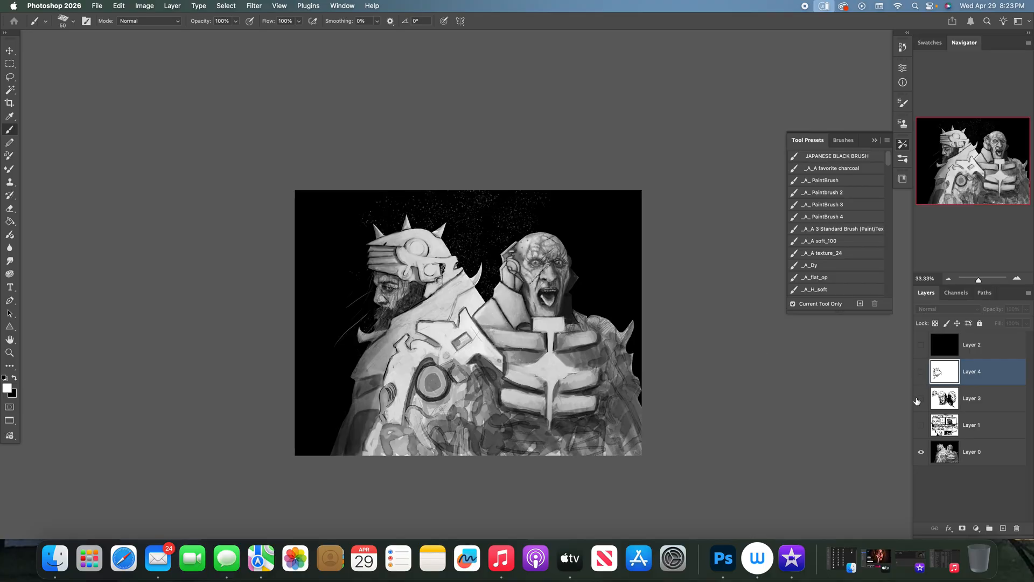
left_click(921, 371)
key("x")
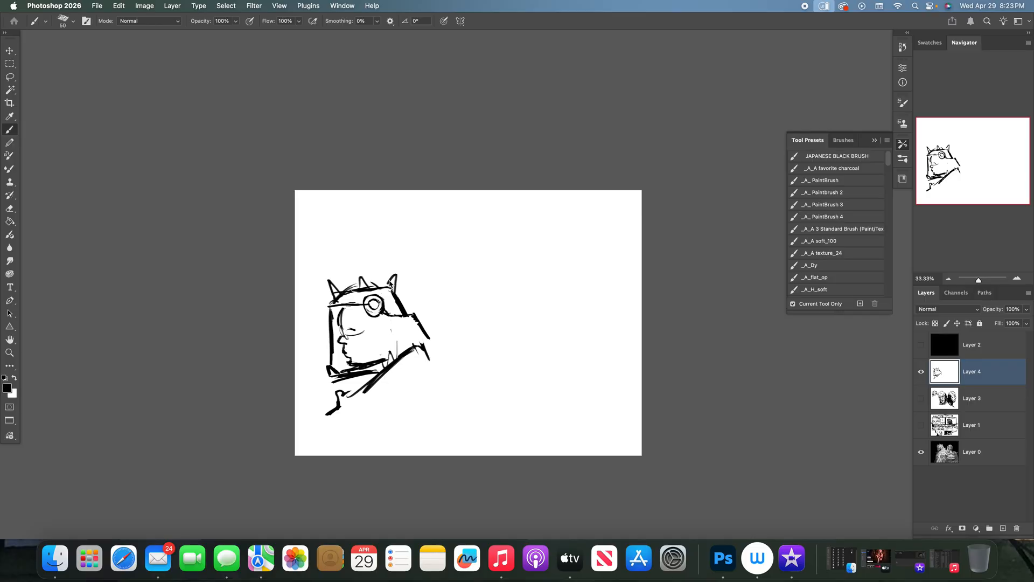
left_click(922, 372)
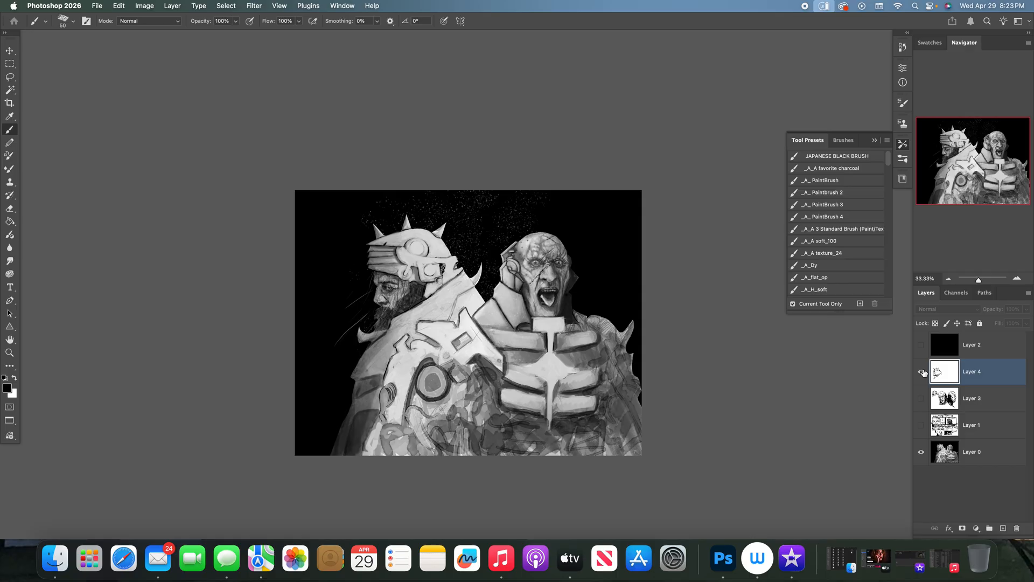
left_click(922, 372)
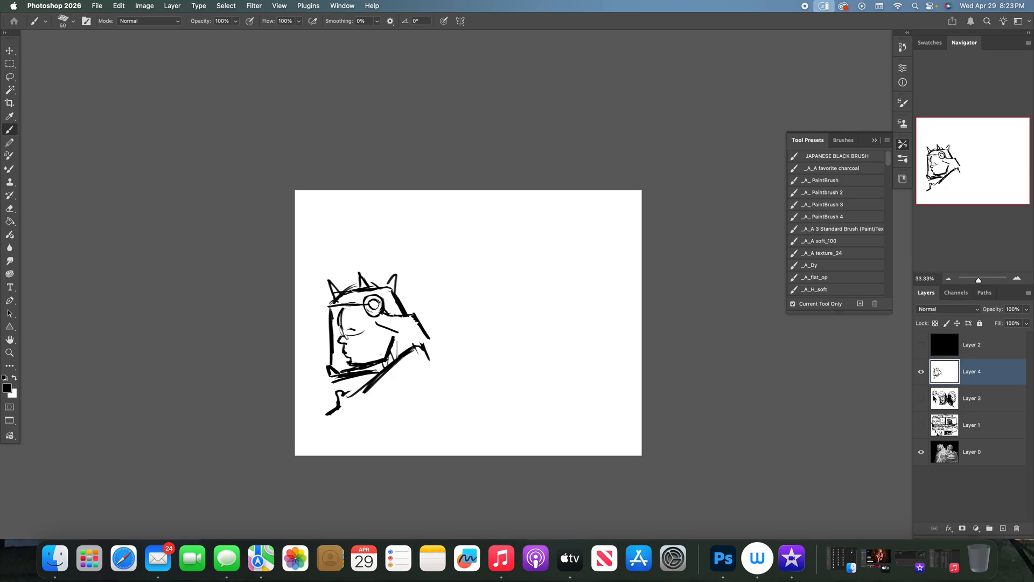
left_click(922, 372)
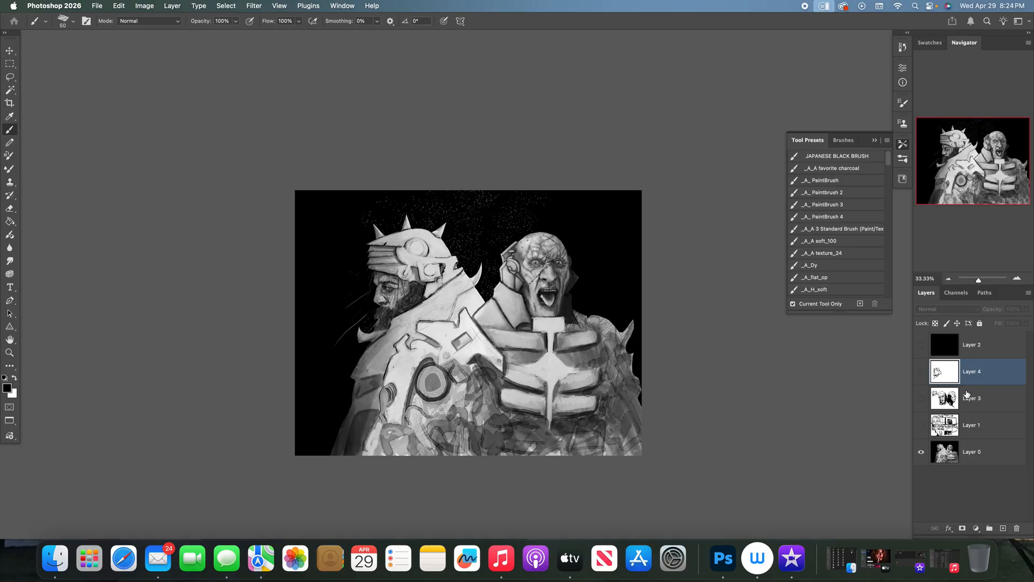
left_click(921, 372)
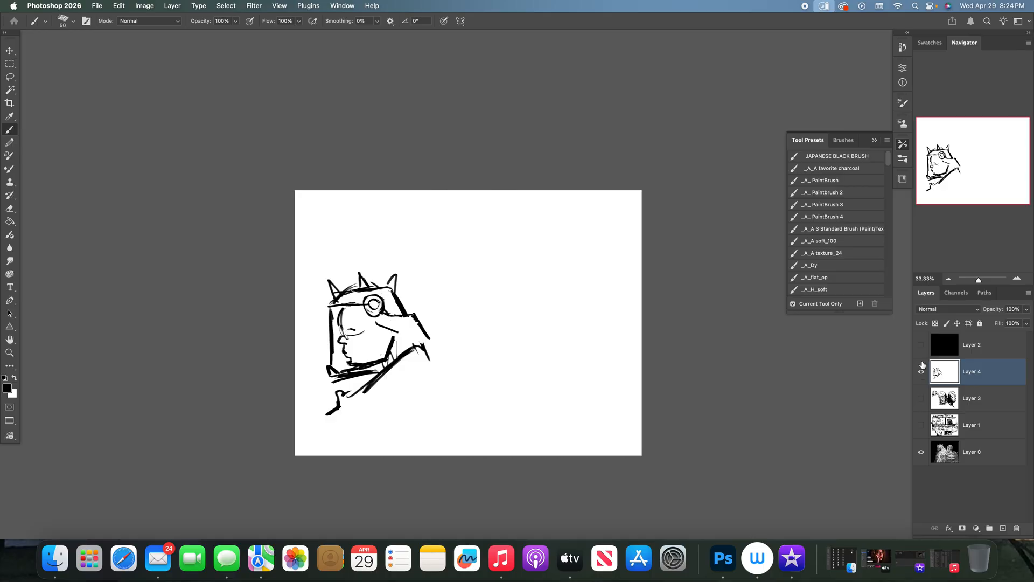
- Referring to the painting, strengthen the cheek edge, draw horizontal bars across the profile helmet's face opening and shade them with zigzag strokes
left_click_drag(343, 308, 372, 322)
left_click(921, 371)
left_click(921, 371)
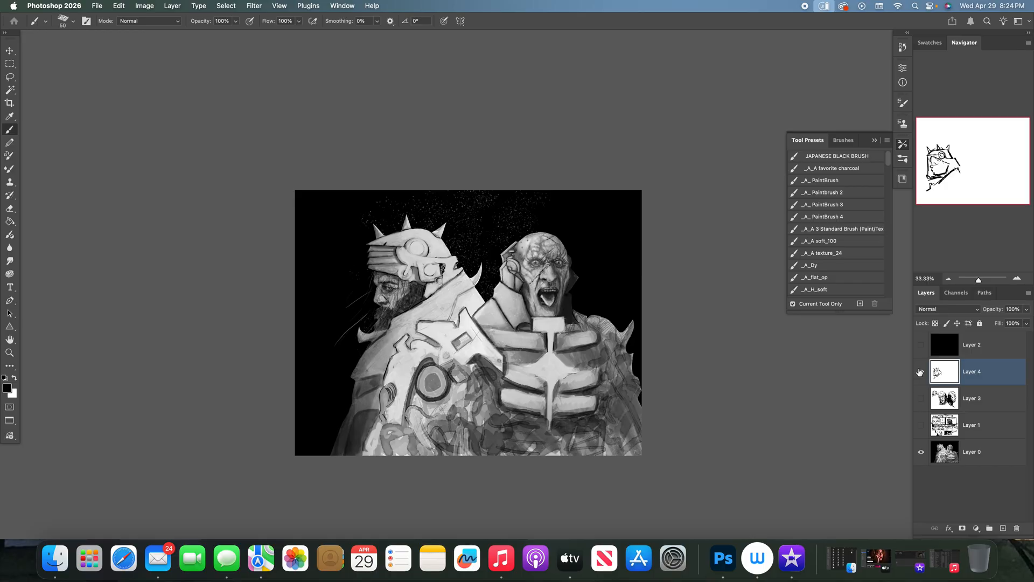
left_click_drag(378, 332, 385, 358)
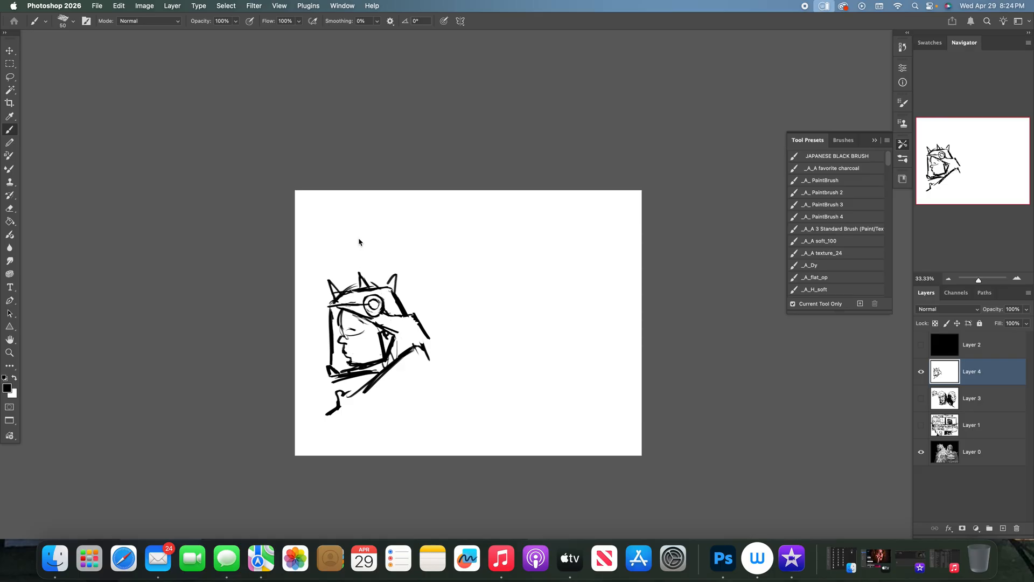
left_click_drag(328, 314, 363, 316)
mouse_move(340, 317)
left_mouse_down()
mouse_move(334, 323)
mouse_move(380, 340)
mouse_move(372, 352)
left_mouse_up()
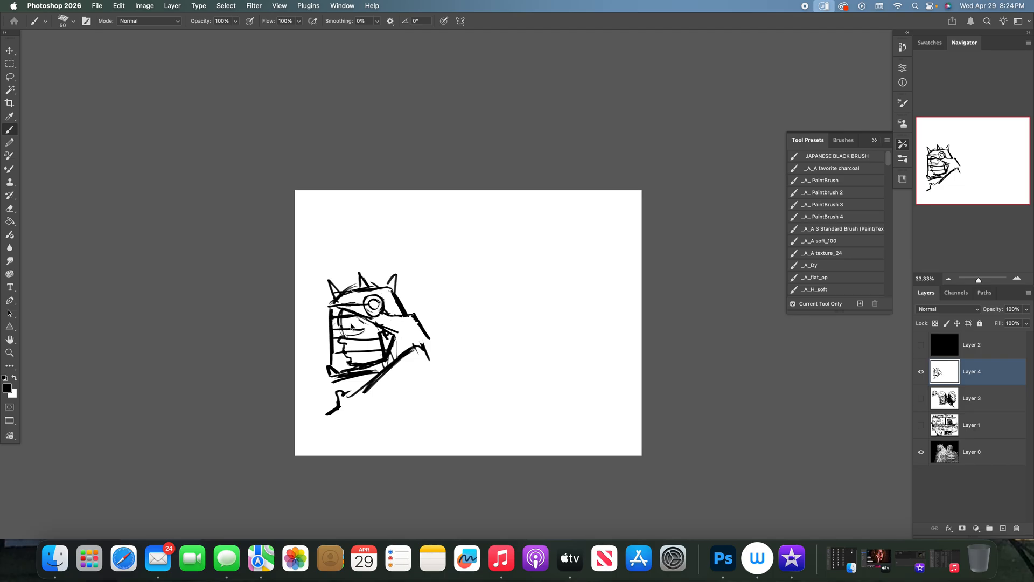
mouse_move(356, 329)
left_mouse_down()
mouse_move(363, 356)
mouse_move(374, 354)
left_mouse_up()
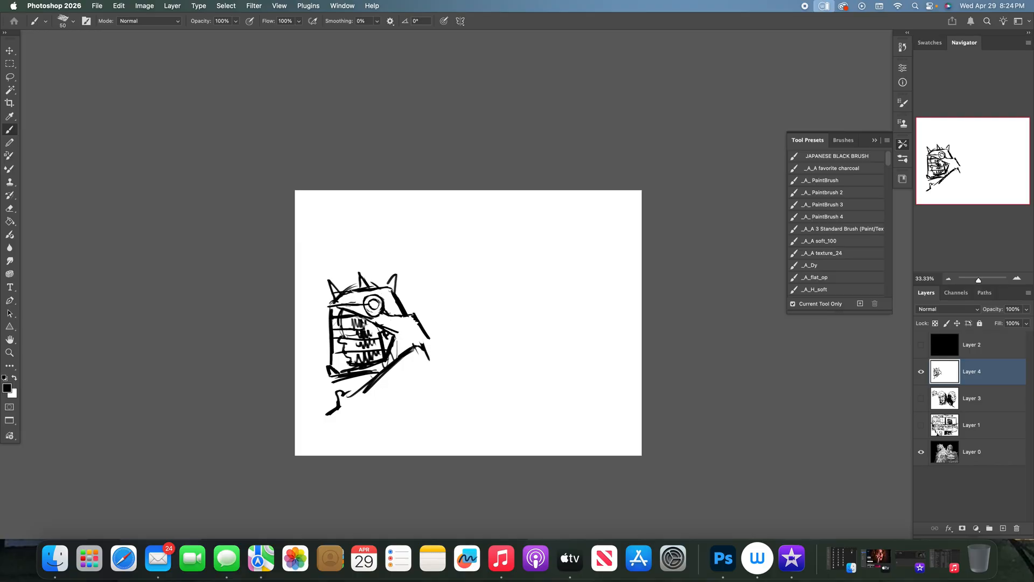
- Check the painting and extend the back of the profile helmet with a thick collar edge and a parallel shoulder line
left_click_drag(432, 360, 430, 344)
left_click(921, 371)
left_click(921, 372)
mouse_move(434, 339)
left_mouse_down()
mouse_move(451, 364)
mouse_move(404, 385)
left_mouse_up()
- Beside the profile head, draw a front-view helmet dome with a single centre spike and thick side edges
left_click_drag(499, 330, 535, 299)
mouse_move(531, 302)
left_mouse_down()
mouse_move(553, 362)
mouse_move(517, 303)
mouse_move(535, 315)
mouse_move(509, 319)
mouse_move(488, 377)
left_mouse_up()
left_click_drag(538, 317, 568, 376)
mouse_move(521, 318)
left_mouse_down()
mouse_move(532, 317)
mouse_move(490, 344)
left_mouse_up()
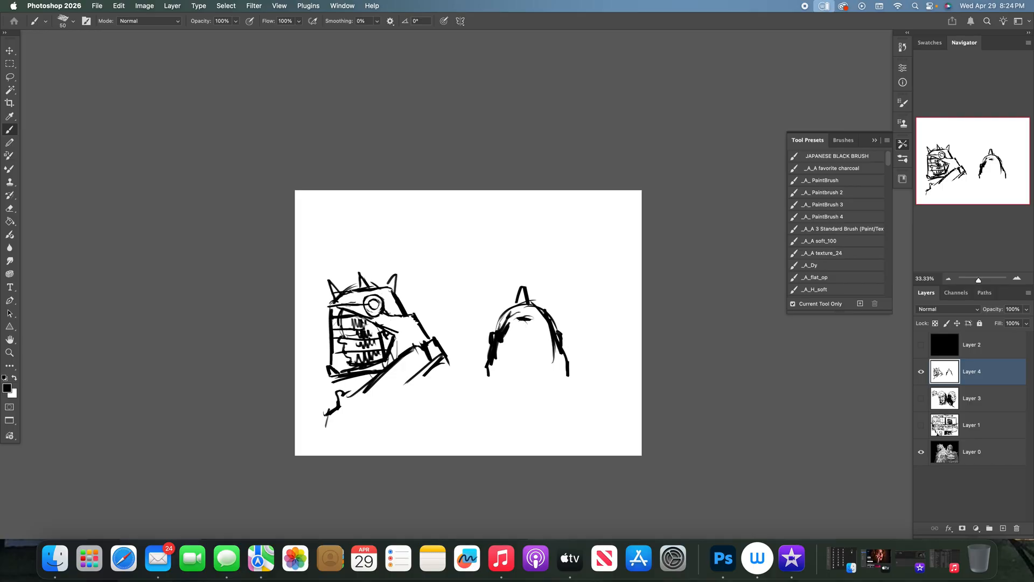
- Close the front-view helmet with a notched lower edge, add sloping shoulder lines, and draw horizontal slats across the face opening
mouse_move(540, 321)
left_mouse_down()
mouse_move(550, 327)
mouse_move(507, 324)
mouse_move(500, 363)
mouse_move(511, 389)
mouse_move(527, 374)
mouse_move(547, 387)
left_mouse_up()
left_click_drag(497, 388, 564, 390)
mouse_move(560, 391)
left_mouse_down()
mouse_move(493, 394)
mouse_move(570, 392)
mouse_move(568, 368)
left_mouse_up()
mouse_move(491, 377)
left_mouse_down()
mouse_move(500, 398)
mouse_move(492, 387)
mouse_move(491, 407)
mouse_move(467, 397)
mouse_move(447, 420)
mouse_move(486, 384)
left_mouse_up()
mouse_move(587, 393)
left_mouse_down()
mouse_move(571, 386)
mouse_move(625, 418)
left_mouse_up()
left_click_drag(426, 410, 452, 411)
mouse_move(509, 331)
left_mouse_down()
mouse_move(548, 330)
mouse_move(554, 364)
left_mouse_up()
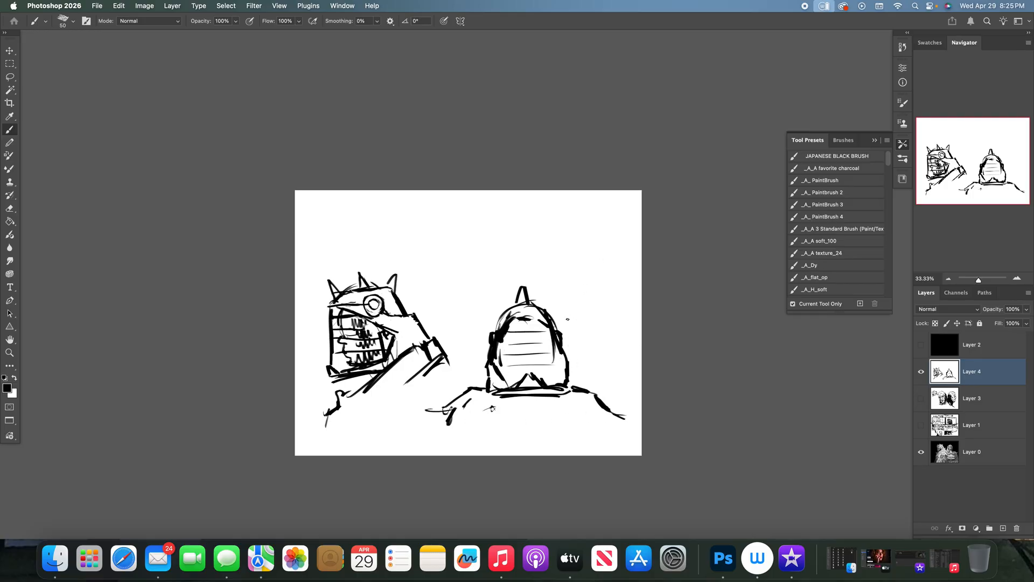
- Hatch dark shading inside the front-view face opening, draw long curved lines beneath the shoulders and compare the sketch with the painting
left_click(921, 397)
mouse_move(504, 371)
left_mouse_down()
mouse_move(516, 383)
mouse_move(556, 367)
mouse_move(551, 382)
mouse_move(557, 346)
mouse_move(541, 344)
mouse_move(547, 336)
left_mouse_up()
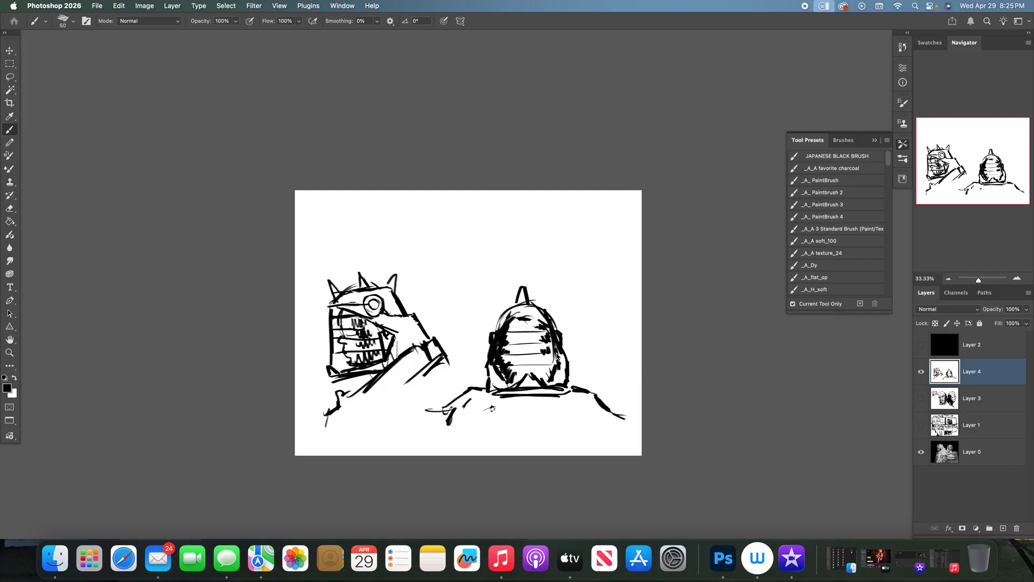
mouse_move(545, 362)
left_mouse_down()
mouse_move(542, 334)
mouse_move(542, 358)
left_mouse_up()
mouse_move(535, 341)
left_mouse_down()
mouse_move(556, 364)
mouse_move(534, 378)
left_mouse_up()
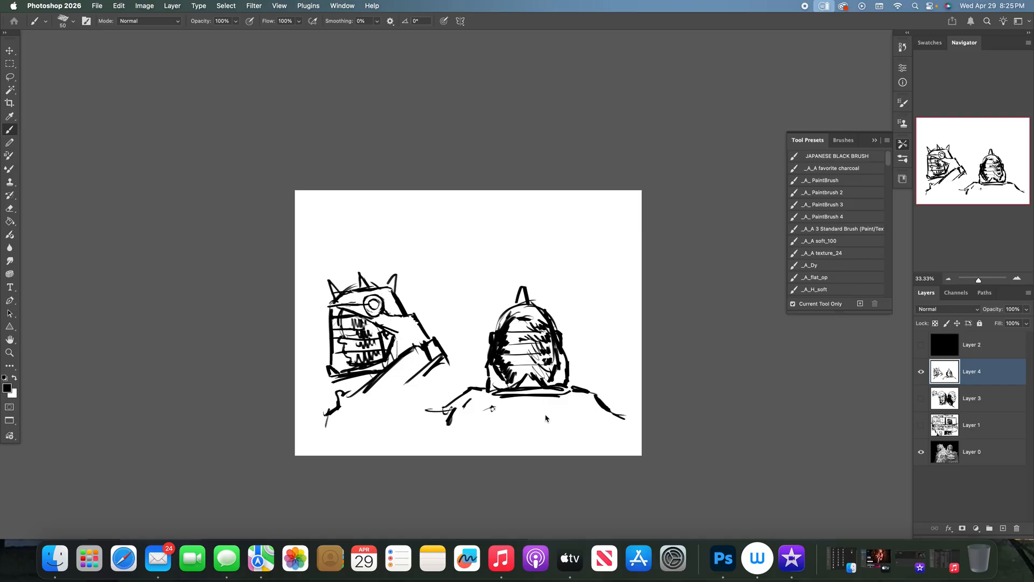
mouse_move(557, 412)
left_mouse_down()
mouse_move(461, 412)
mouse_move(620, 419)
mouse_move(641, 445)
left_mouse_up()
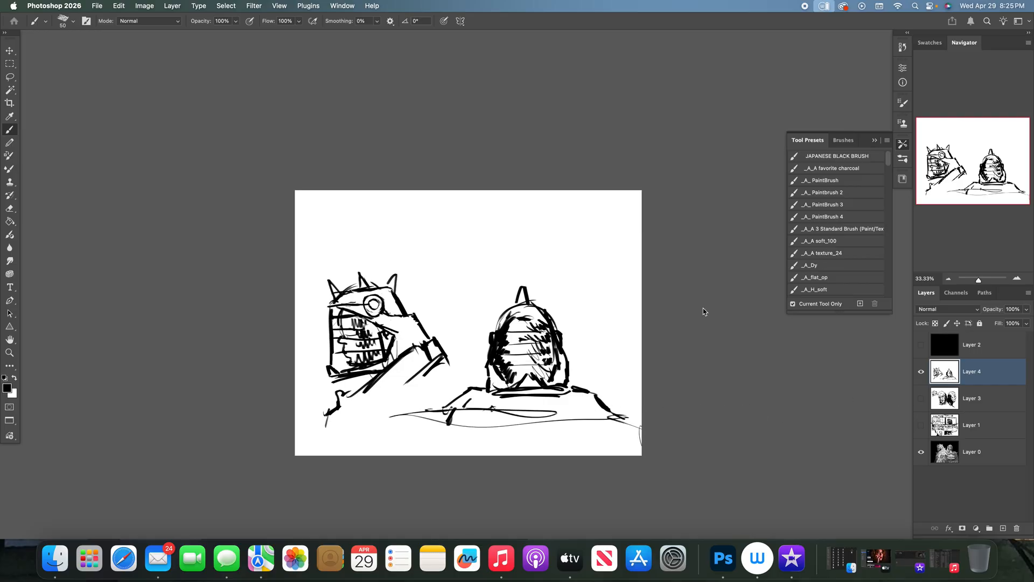
left_click(921, 371)
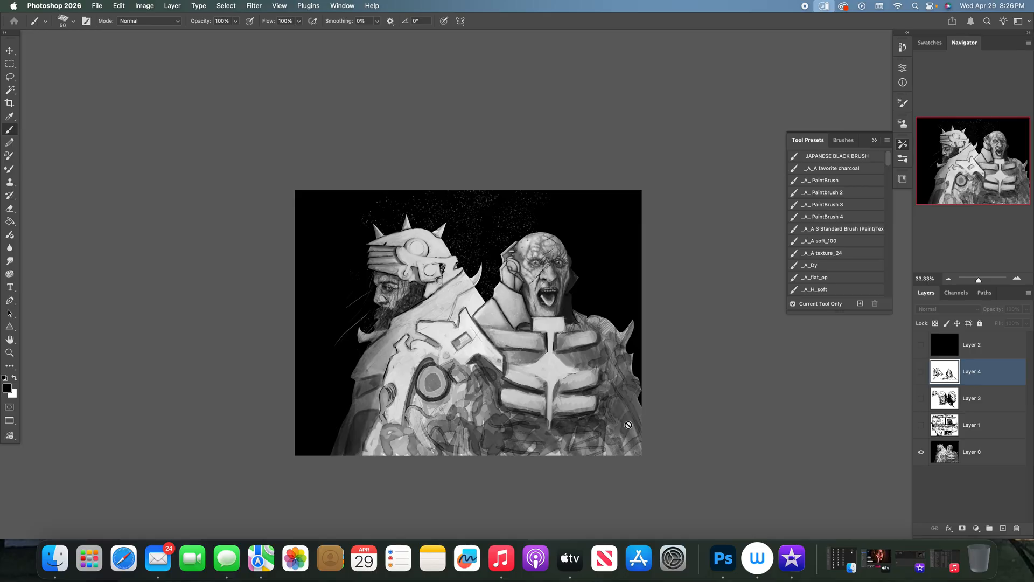
left_click(921, 372)
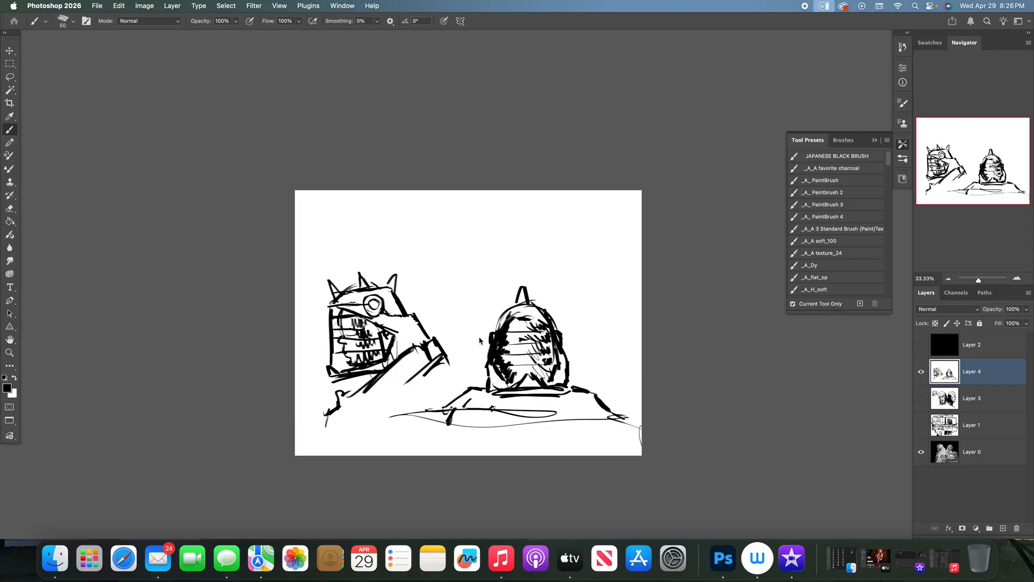
- Hide Layer 4, add a new layer above it filled with white, and ready the brush with black
left_click(921, 372)
left_click(1003, 528)
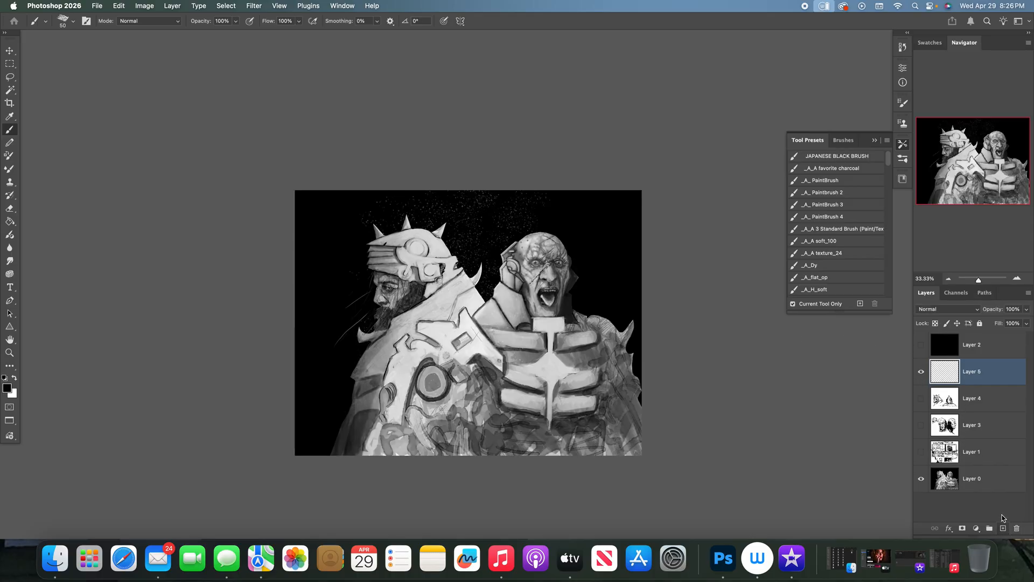
left_click(15, 377)
left_click(10, 221)
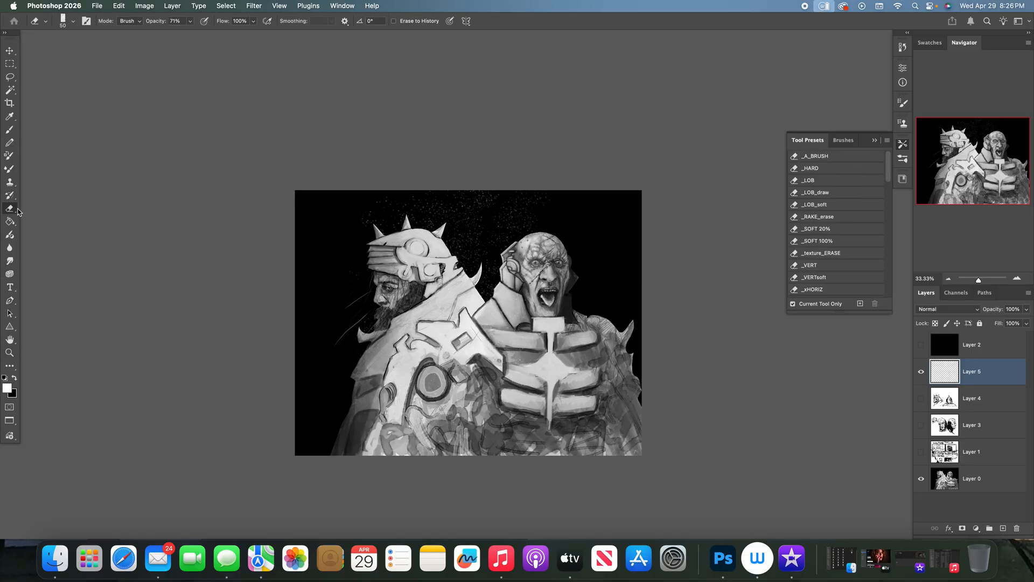
left_click(459, 297)
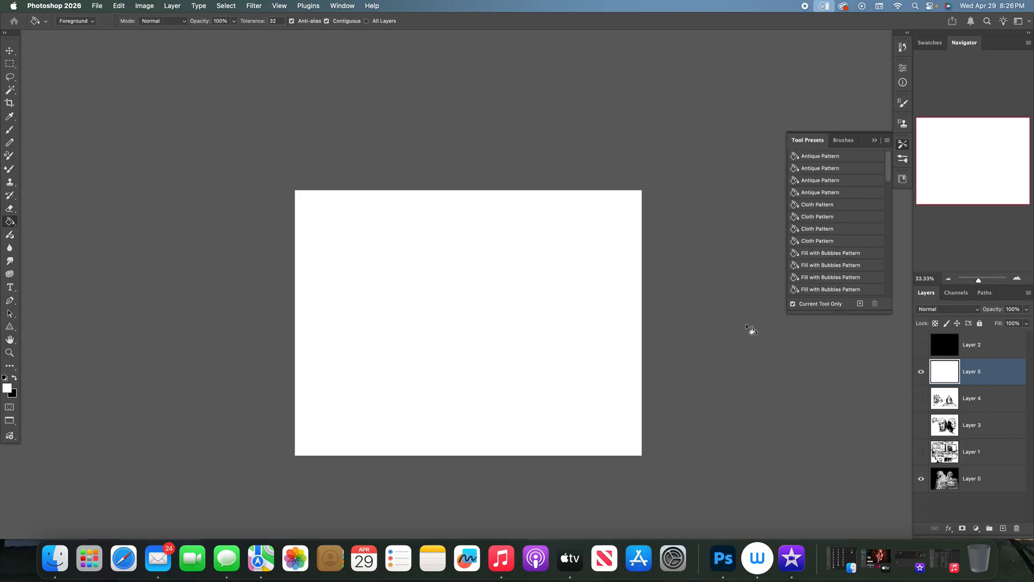
key("b")
key("x")
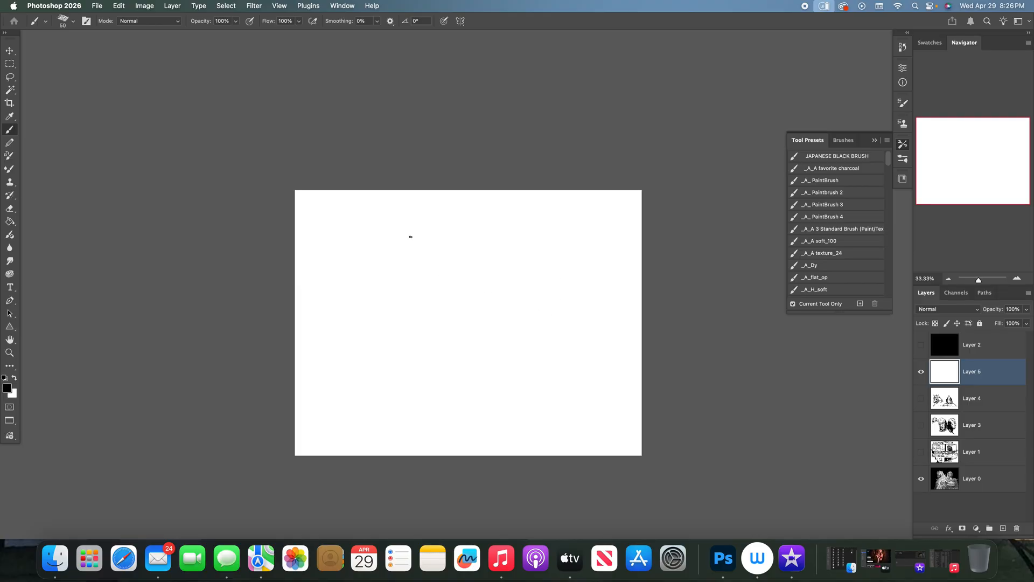
- Make Layer 4 available as reference and start a larger front-view helmet on Layer 5 with an arched dome and centre spike
left_click(921, 372)
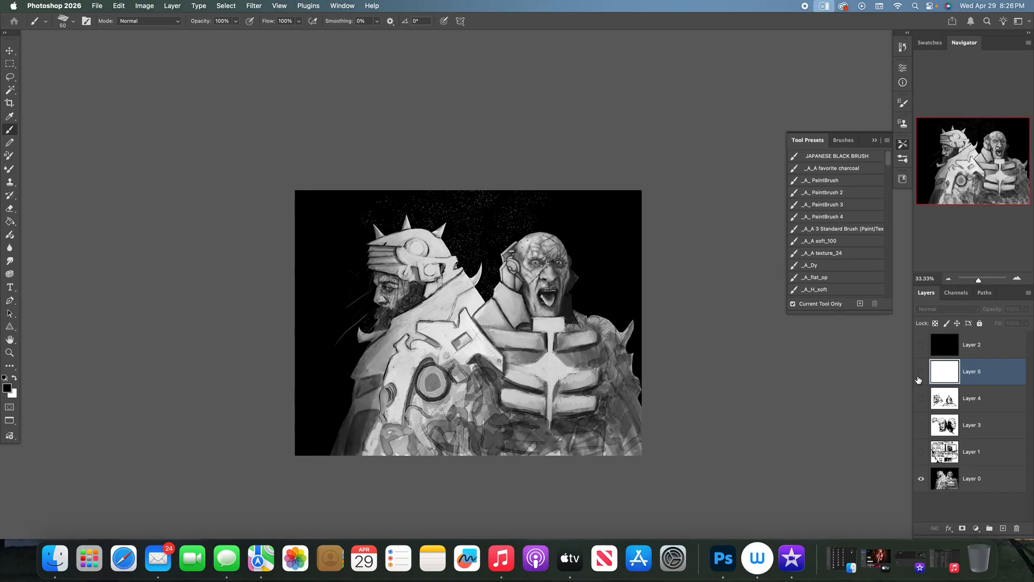
left_click(921, 372)
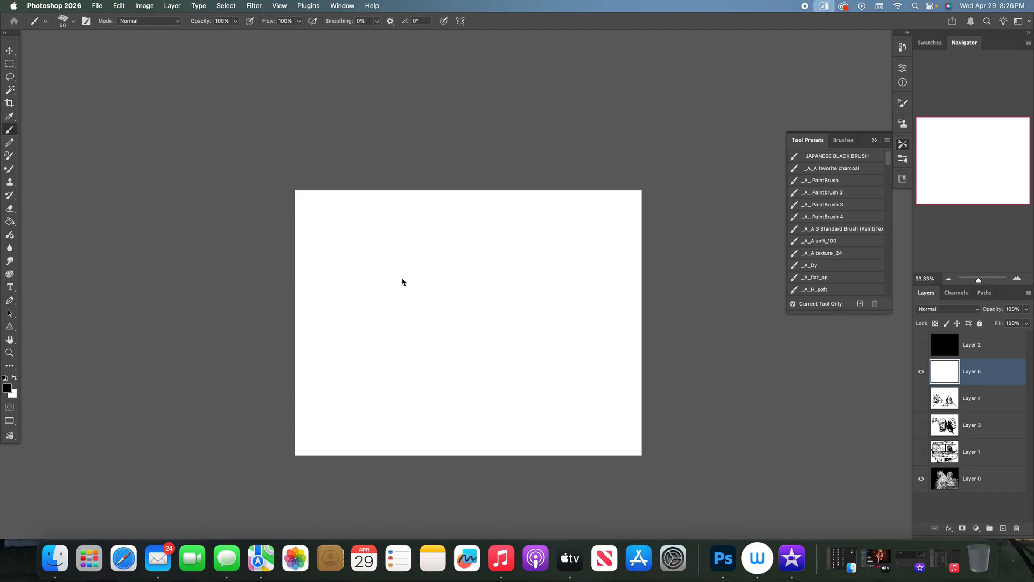
left_click(920, 372)
left_click(921, 399)
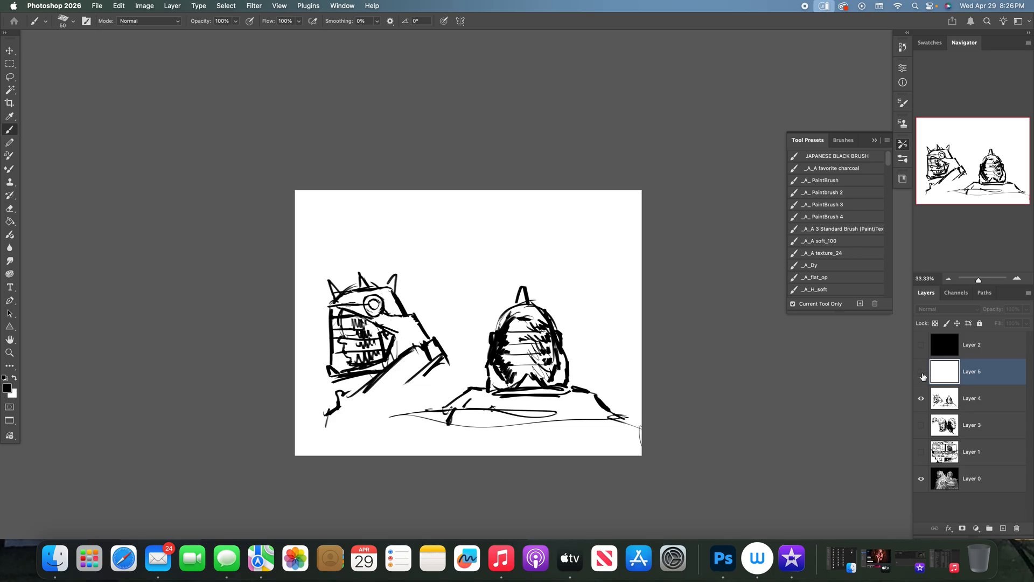
left_click(921, 371)
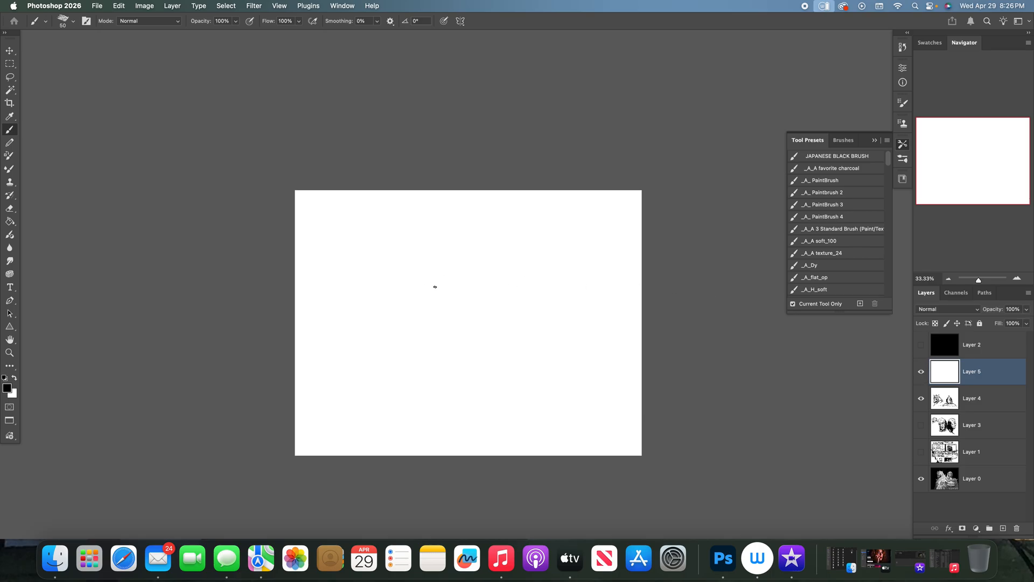
mouse_move(408, 280)
left_mouse_down()
mouse_move(445, 252)
mouse_move(472, 250)
mouse_move(501, 290)
left_mouse_up()
left_click_drag(458, 257, 502, 290)
left_click_drag(432, 270, 428, 298)
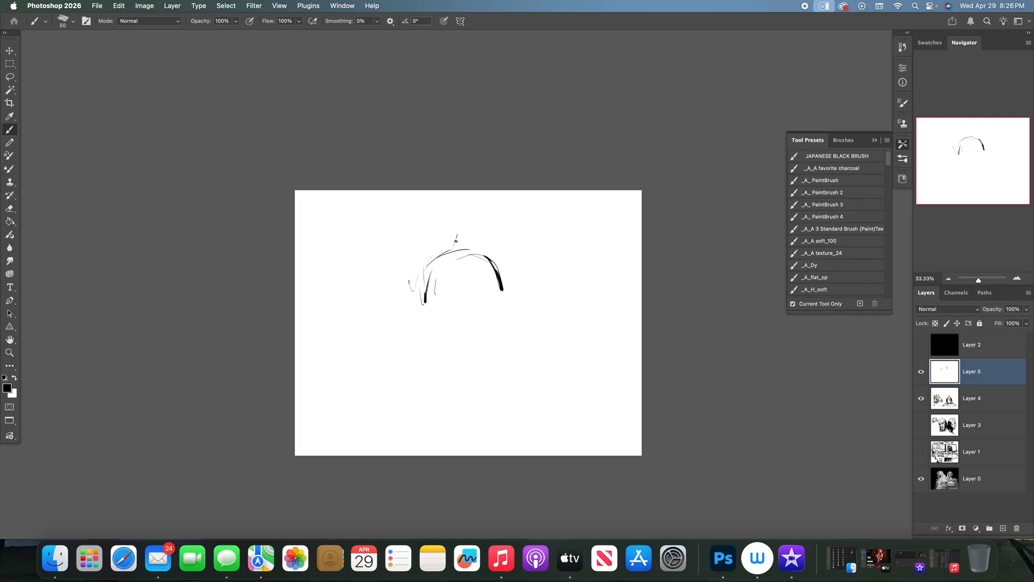
- Compare with the Layer 4 sketch and add thick strokes at both lower ends of the new dome
left_click(921, 372)
left_click(921, 374)
left_click_drag(502, 284, 513, 303)
left_click_drag(418, 286, 415, 303)
- Checking the Layer 4 sketch, draw a peaked brow band inside the dome and thicken its arch
left_click(922, 372)
left_click(922, 372)
left_click_drag(470, 262, 491, 276)
left_click_drag(426, 276, 440, 269)
left_click_drag(427, 282, 444, 271)
left_click(921, 373)
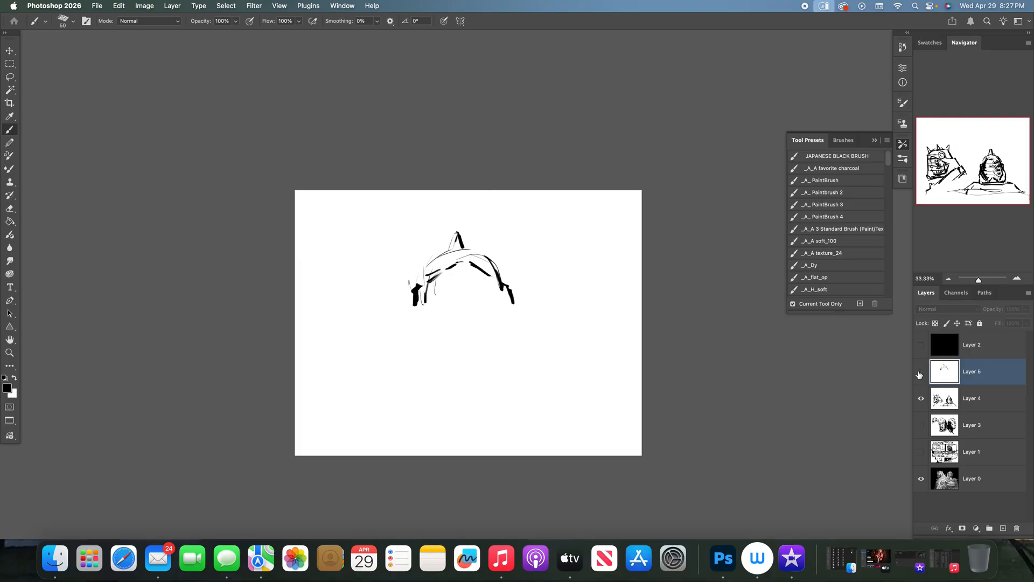
left_click(921, 373)
mouse_move(427, 287)
left_mouse_down()
mouse_move(457, 263)
mouse_move(426, 277)
mouse_move(439, 260)
mouse_move(466, 254)
mouse_move(498, 269)
mouse_move(502, 284)
left_mouse_up()
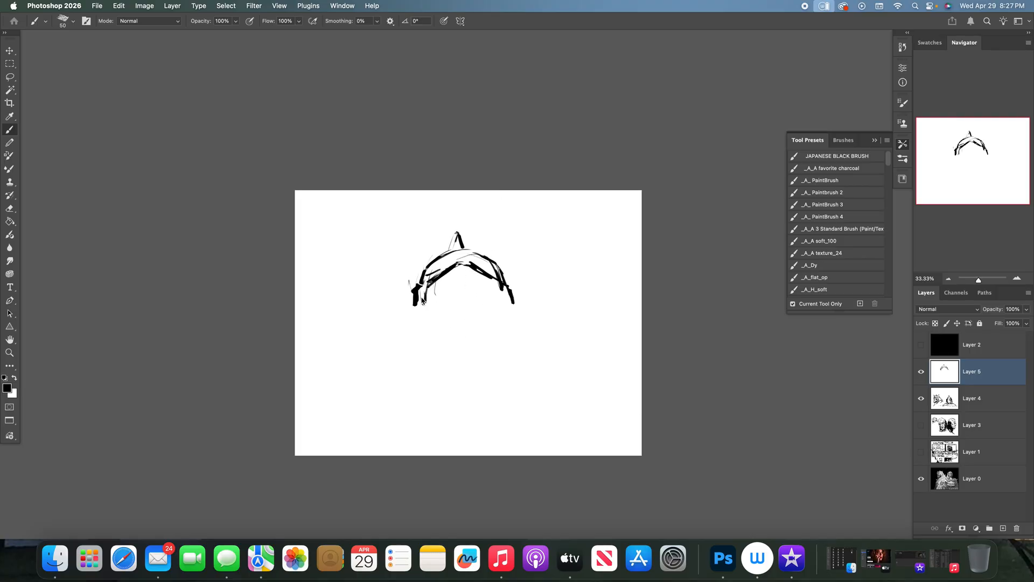
- Build up the blocky ear pieces and, after checking the Layer 4 sketch, draw both cheek edges down to the jaw corners
left_click_drag(420, 292, 419, 308)
left_click_drag(504, 286, 514, 304)
left_click(922, 372)
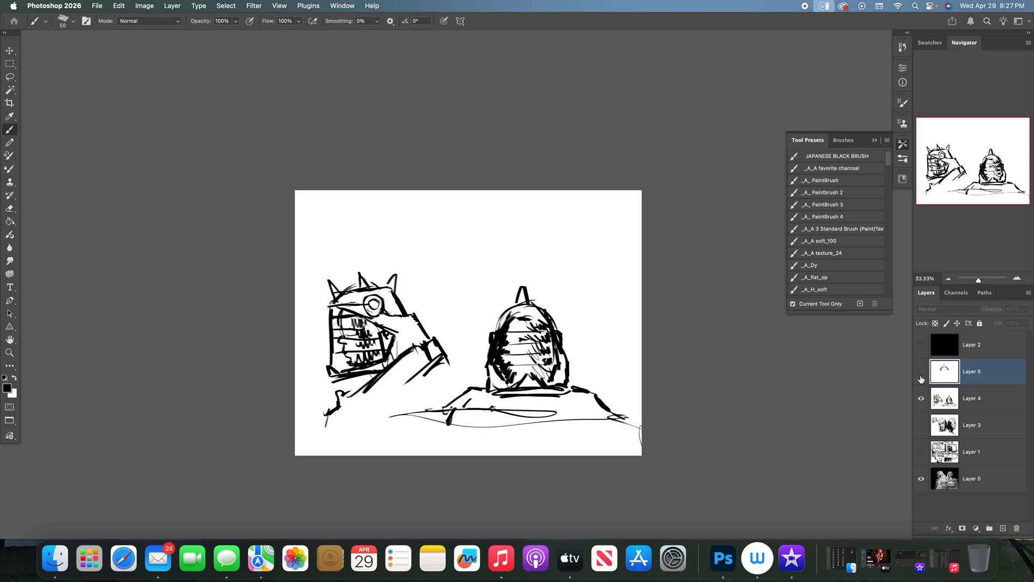
left_click(922, 373)
left_click_drag(421, 307, 416, 352)
mouse_move(509, 304)
left_mouse_down()
mouse_move(515, 356)
mouse_move(524, 345)
left_mouse_up()
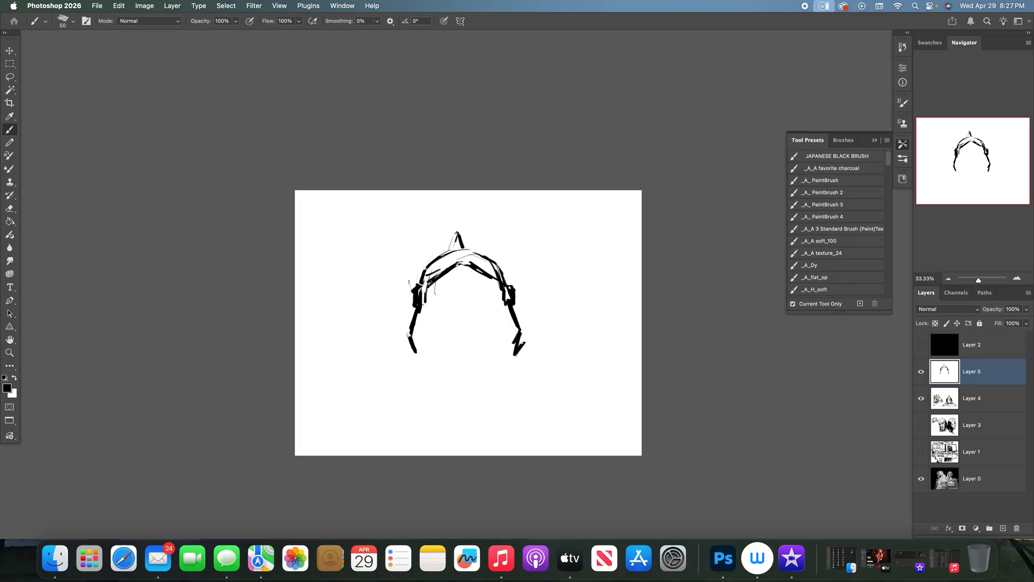
- Flip the canvas horizontally, thicken both jaw corners and redraw the spike taller over the dome's centre
key("super+shift+h")
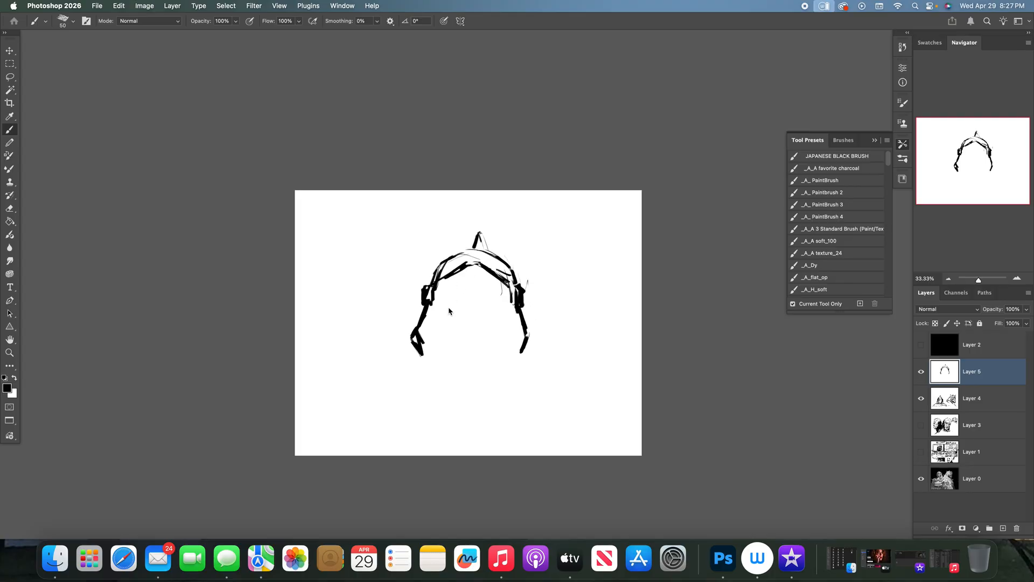
left_click_drag(418, 332, 438, 355)
left_click_drag(531, 333, 522, 351)
left_click_drag(412, 335, 433, 358)
left_click_drag(473, 231, 478, 246)
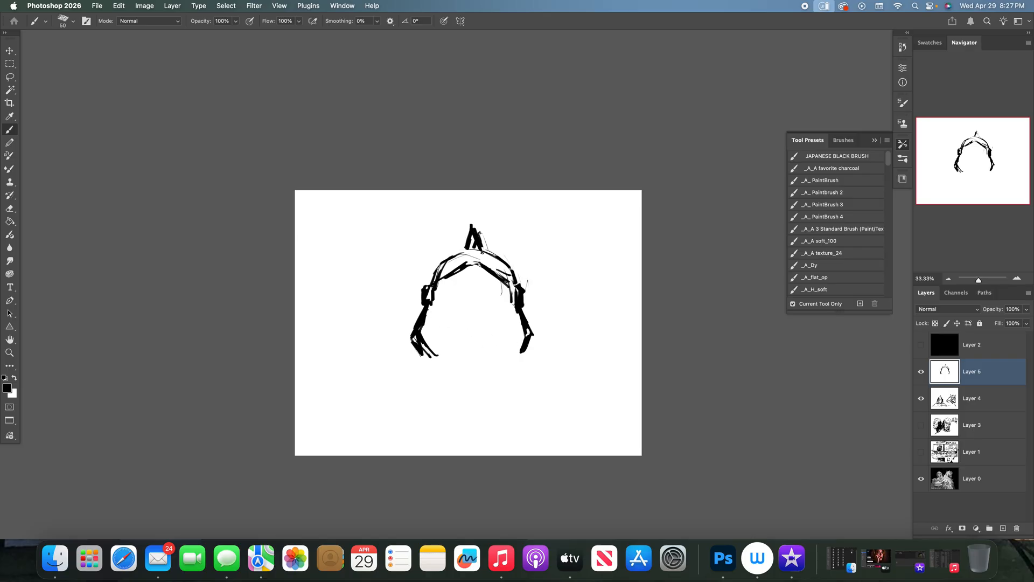
- Trim the spike with white, compare with the Layer 4 sketch and flip the canvas back to its original orientation
key("x")
left_click_drag(480, 247, 474, 221)
left_click(921, 371)
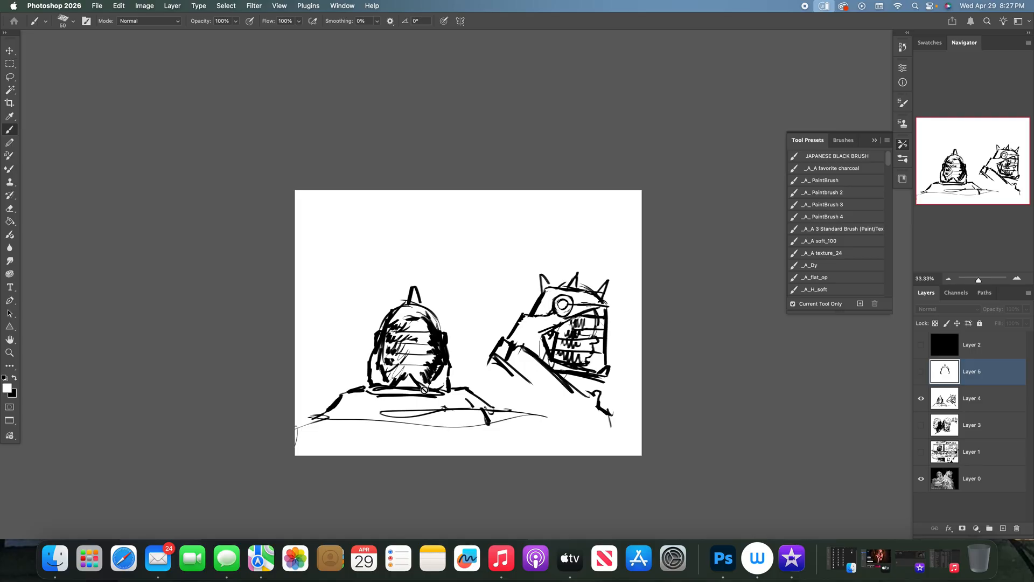
key("super+shift+h")
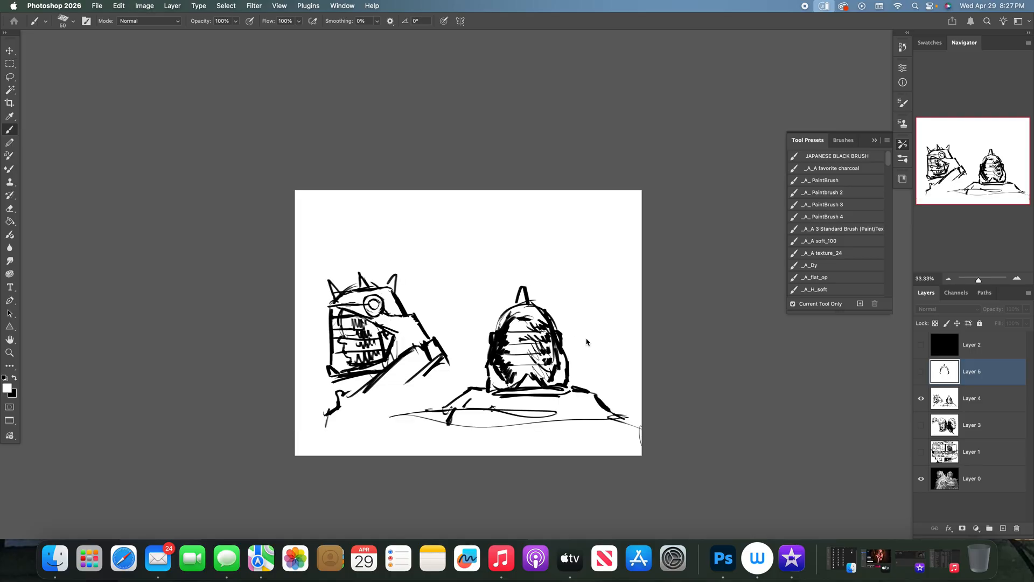
left_click(921, 371)
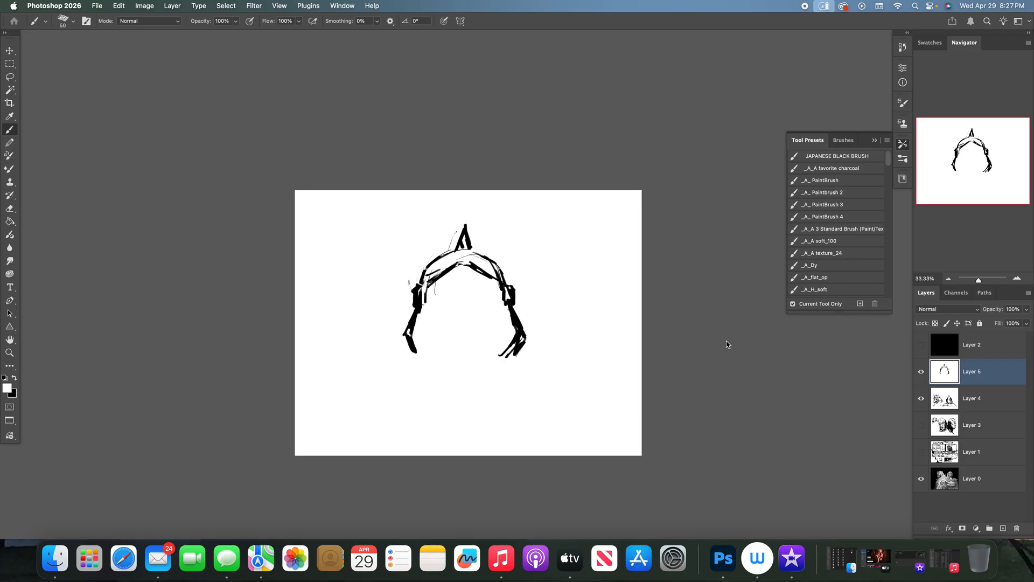
- Draw the helmet's lower edge in black with a central notch, reshape the right jaw and paint out its surplus strokes in white
key("x")
mouse_move(464, 362)
left_mouse_down()
mouse_move(472, 351)
mouse_move(487, 363)
mouse_move(410, 356)
left_mouse_up()
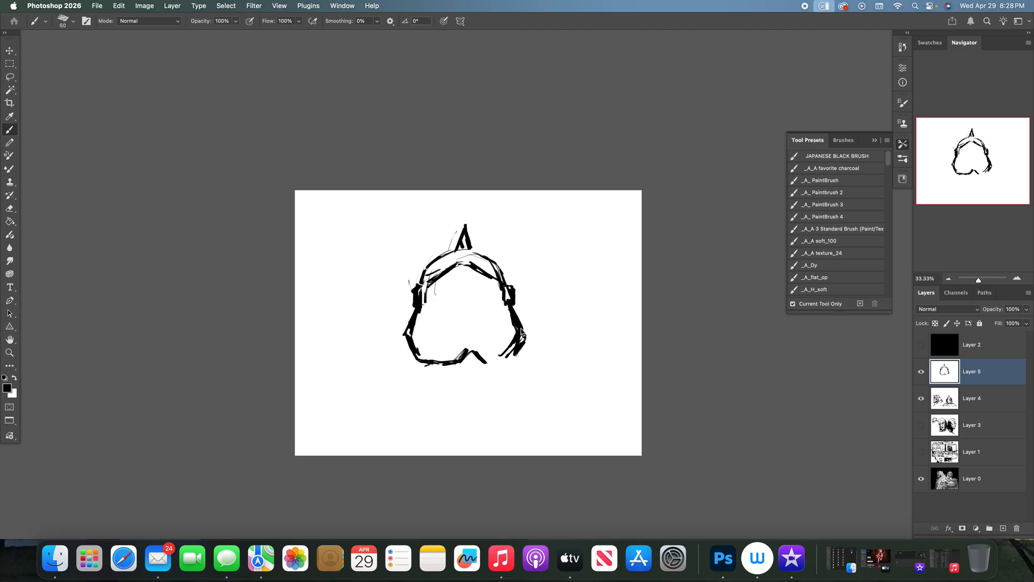
mouse_move(523, 338)
left_mouse_down()
mouse_move(520, 358)
mouse_move(489, 361)
left_mouse_up()
left_click_drag(489, 361, 523, 361)
left_click_drag(523, 361, 523, 356)
left_click_drag(513, 301, 526, 328)
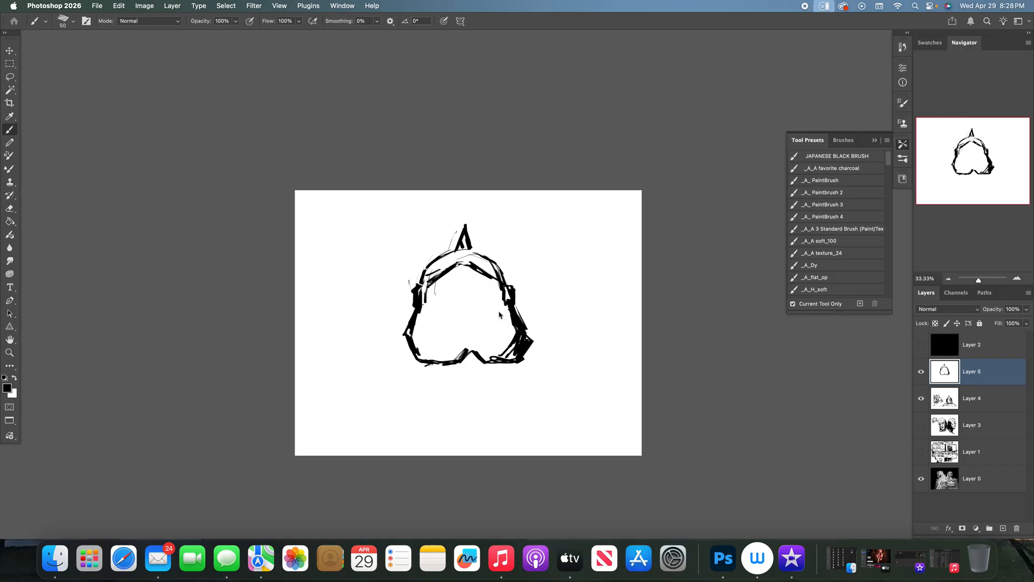
key("x")
left_click_drag(512, 306, 526, 358)
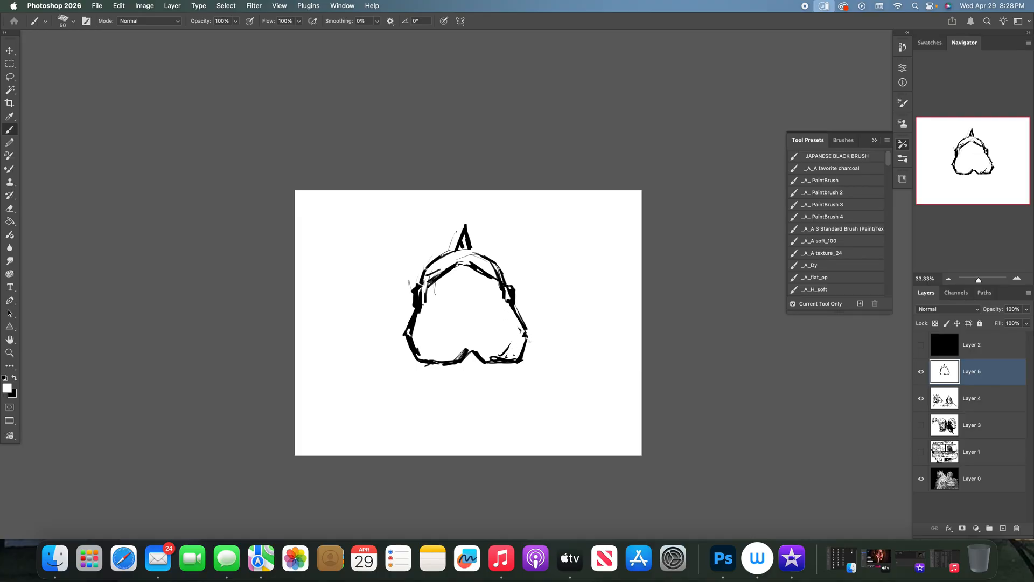
- Compare with the Layer 4 sketch and draw a second black line beneath the helmet's lower edge, joined to the right jaw
left_click(922, 373)
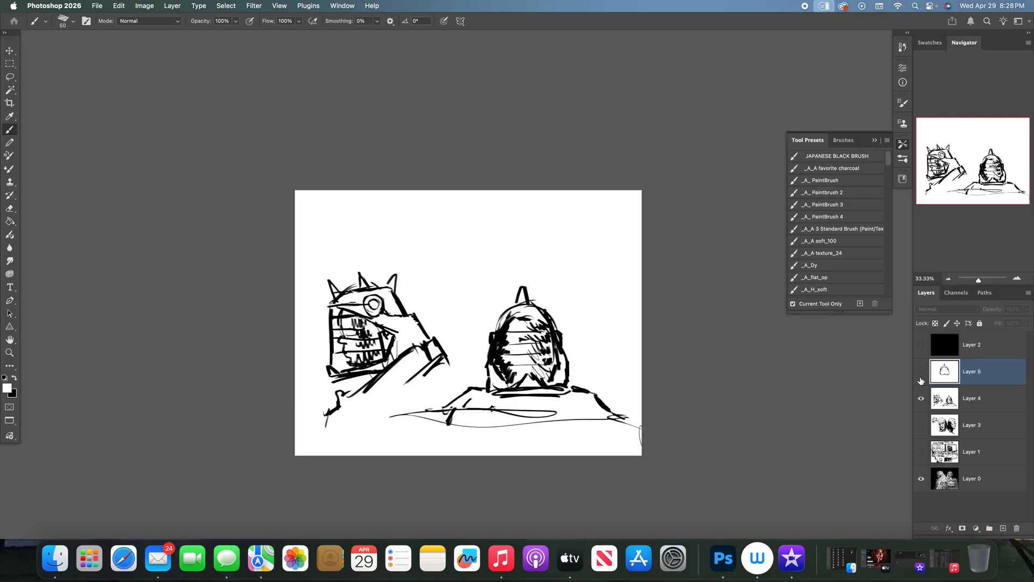
left_click(921, 377)
key("x")
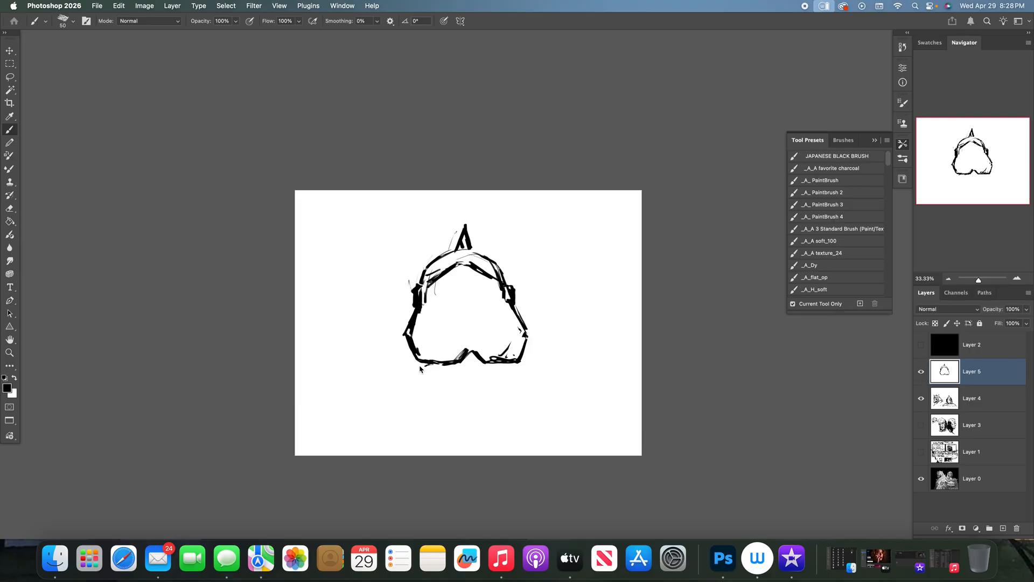
left_click_drag(420, 368, 472, 370)
mouse_move(527, 340)
left_mouse_down()
mouse_move(526, 365)
mouse_move(473, 372)
left_mouse_up()
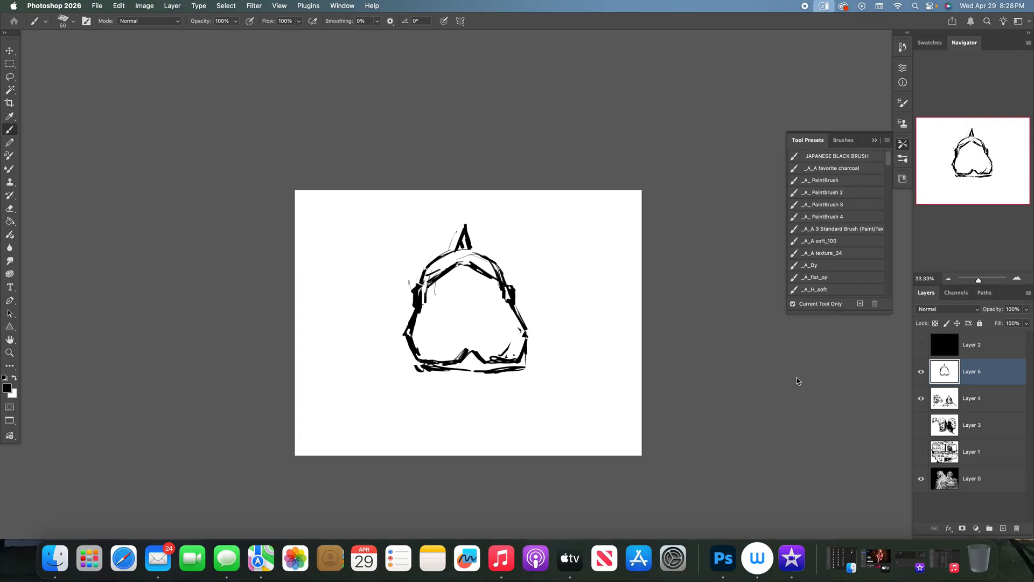
- Compare with the Layer 4 sketch and draw black shoulder lines sloping outward from both sides of the helmet's base
left_click(921, 372)
left_click(921, 372)
mouse_move(385, 360)
left_mouse_down()
mouse_move(409, 355)
mouse_move(339, 394)
left_mouse_up()
mouse_move(525, 355)
left_mouse_down()
mouse_move(555, 382)
mouse_move(609, 398)
left_mouse_up()
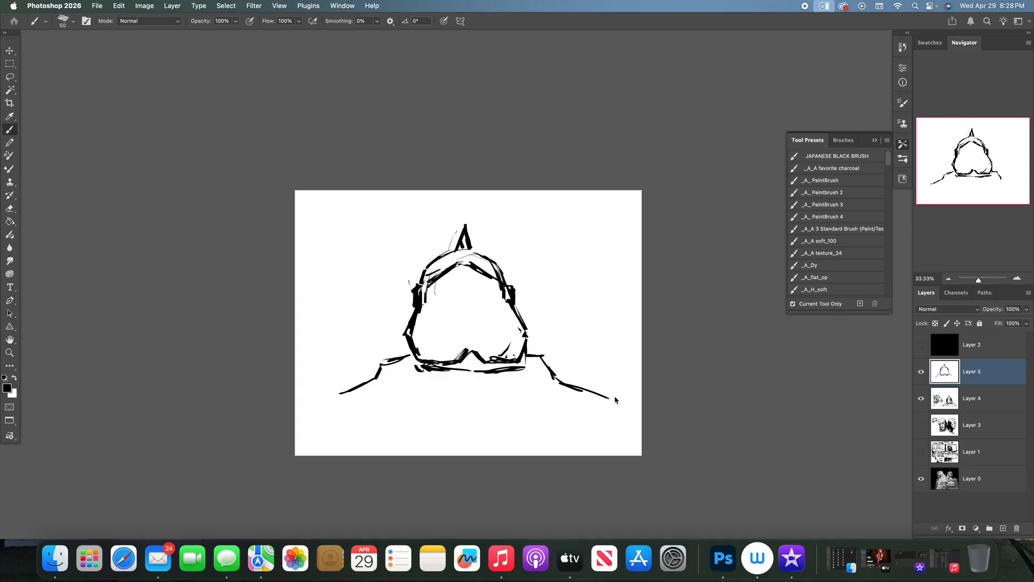
- Draw a thick collar beneath the helmet's lower edge and fill it with dense black hatching
left_click_drag(410, 376, 430, 394)
mouse_move(531, 377)
left_mouse_down()
mouse_move(522, 383)
mouse_move(535, 377)
left_mouse_up()
mouse_move(414, 360)
left_mouse_down()
mouse_move(431, 385)
mouse_move(466, 371)
mouse_move(509, 378)
mouse_move(528, 355)
mouse_move(530, 377)
mouse_move(491, 394)
mouse_move(420, 385)
mouse_move(463, 381)
left_mouse_up()
- Enlarge the brush to 80, hatch black shading inside both jaw sides and compare with the Layer 4 sketch
key("bracketright")
key("bracketright")
key("bracketright")
left_click_drag(429, 320, 432, 359)
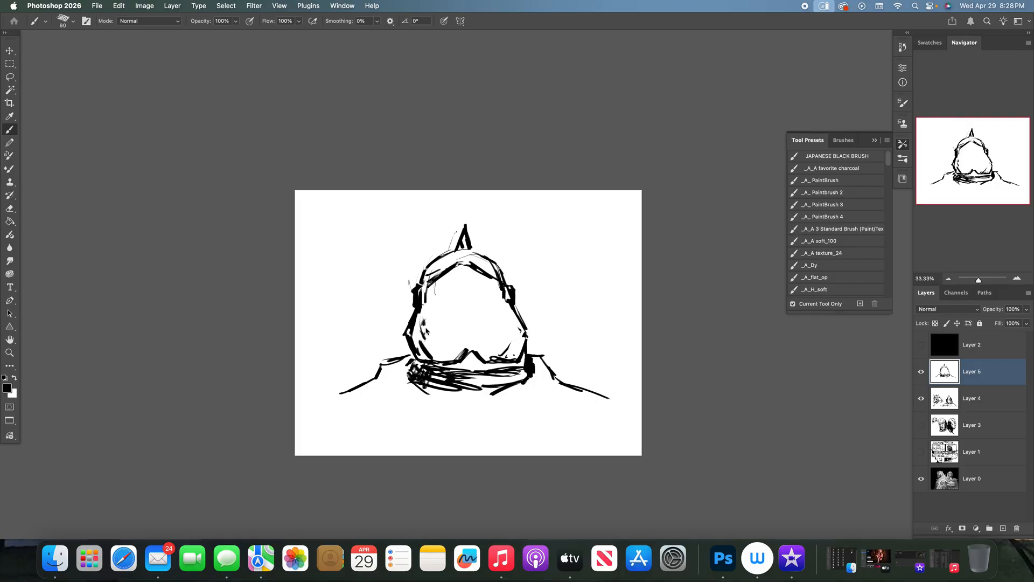
left_click(921, 372)
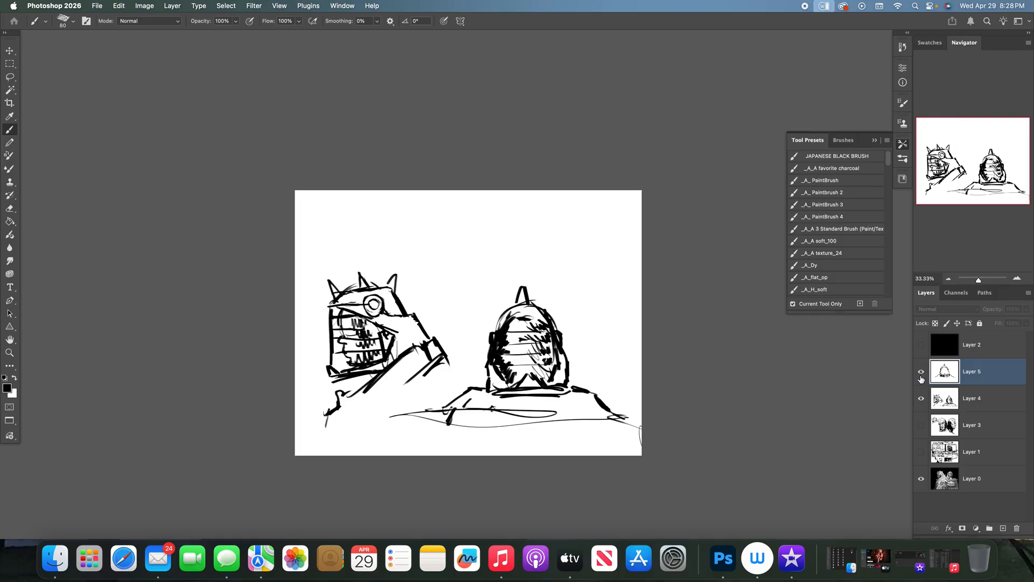
left_click(921, 373)
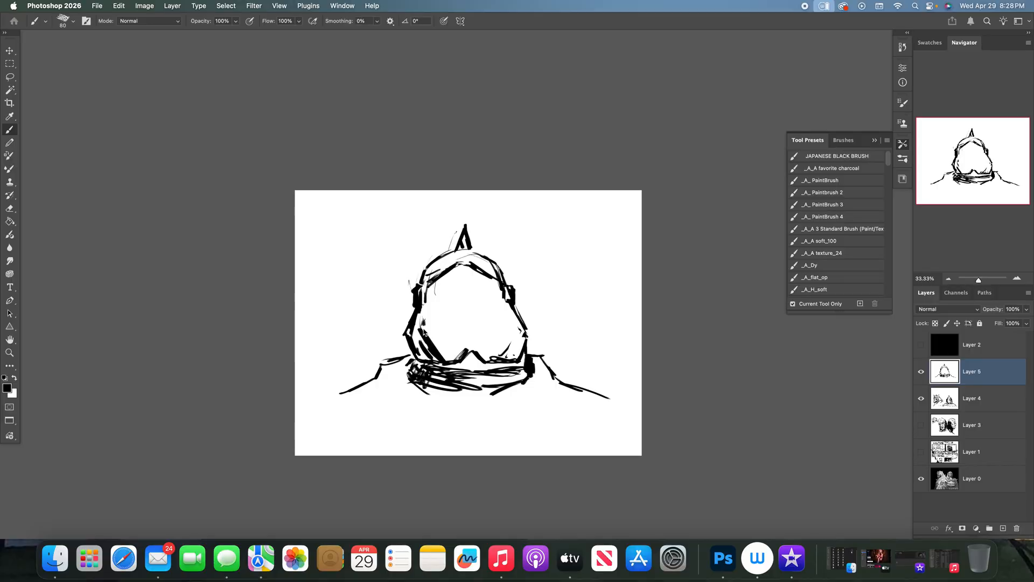
left_click_drag(505, 356, 517, 323)
- Try sketching a face with crossed guidelines, brows, eyes, nose and mouth inside the helmet, and paint it out in white
left_click_drag(437, 299, 493, 307)
left_click_drag(466, 294, 465, 338)
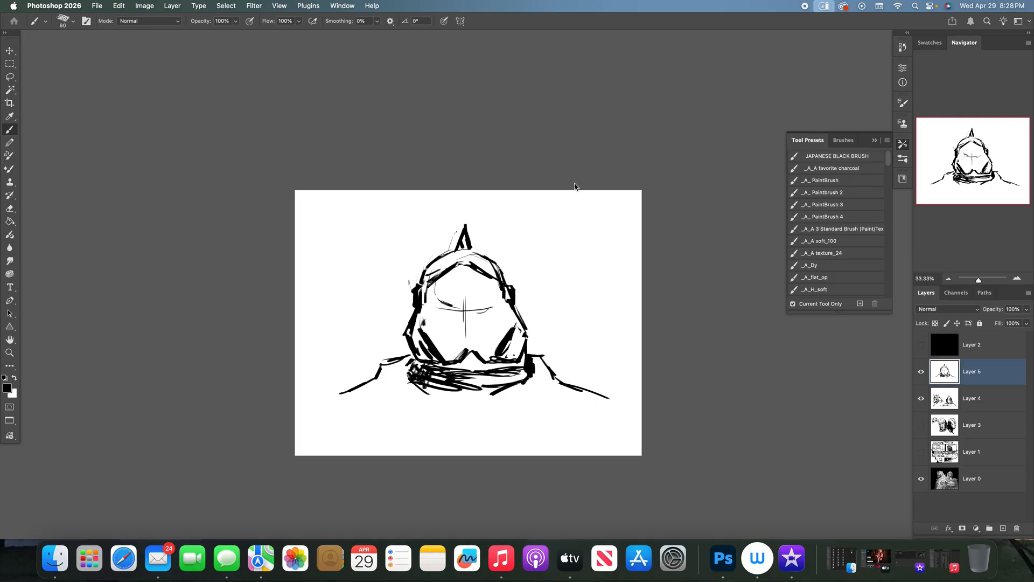
left_click_drag(448, 275, 437, 285)
mouse_move(434, 287)
left_mouse_down()
mouse_move(433, 313)
mouse_move(496, 308)
mouse_move(457, 311)
left_mouse_up()
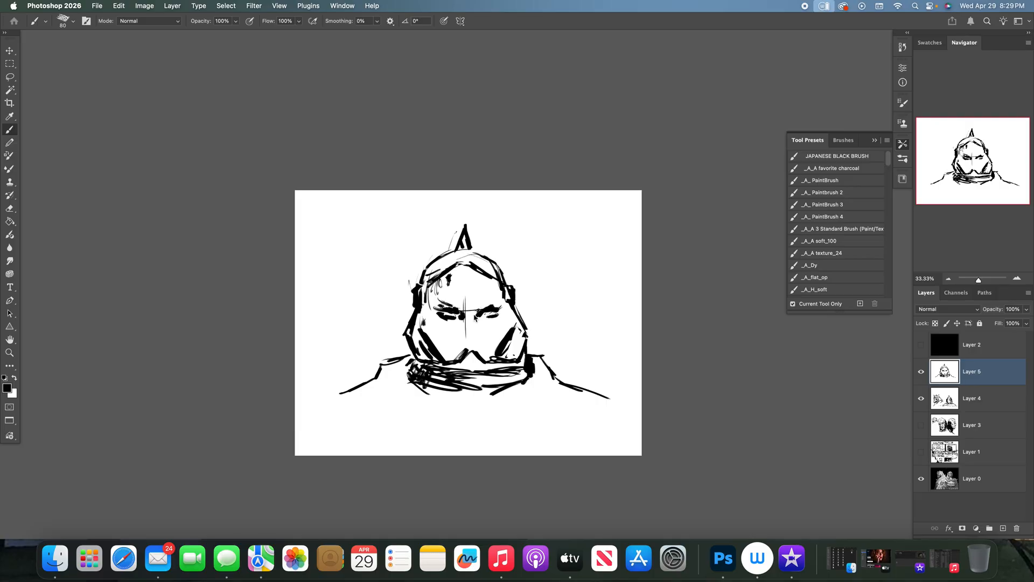
left_click_drag(460, 324, 463, 327)
left_click_drag(455, 345, 468, 340)
key("x")
mouse_move(456, 303)
left_mouse_down()
mouse_move(446, 318)
mouse_move(438, 310)
mouse_move(460, 342)
mouse_move(468, 332)
mouse_move(472, 341)
mouse_move(478, 315)
mouse_move(499, 316)
left_mouse_up()
- Create a new layer above Layer 5 and draw a bald, frowning head with a solid black beard at the helmet's right
left_click(1002, 528)
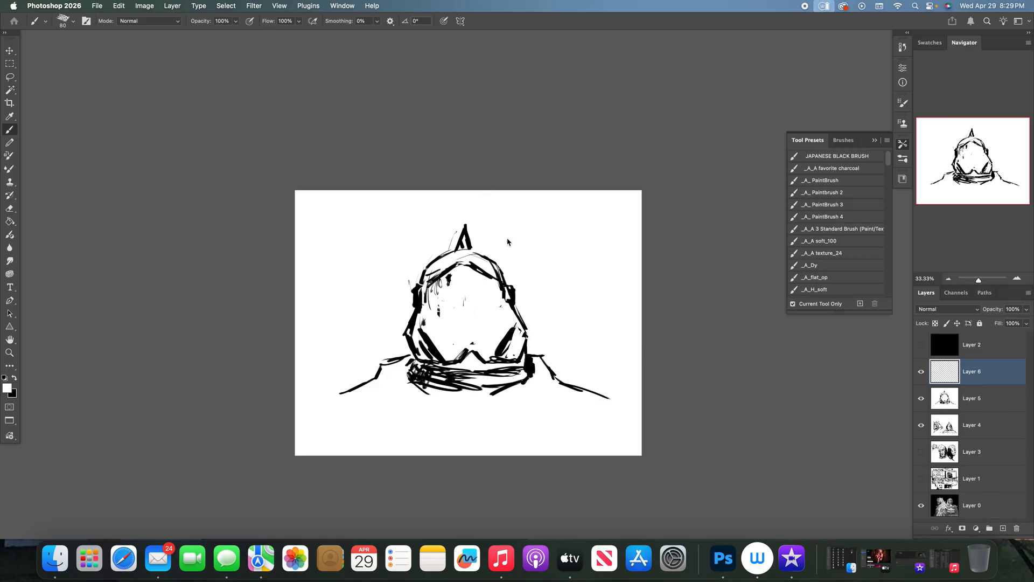
key("x")
mouse_move(538, 263)
left_mouse_down()
mouse_move(570, 232)
mouse_move(602, 250)
mouse_move(613, 299)
left_mouse_up()
mouse_move(592, 233)
left_mouse_down()
mouse_move(560, 237)
mouse_move(543, 301)
mouse_move(560, 336)
mouse_move(580, 342)
mouse_move(611, 328)
mouse_move(613, 296)
left_mouse_up()
left_click_drag(586, 253, 582, 332)
mouse_move(560, 285)
left_mouse_down()
mouse_move(603, 293)
mouse_move(550, 279)
mouse_move(599, 281)
mouse_move(599, 293)
mouse_move(569, 294)
mouse_move(581, 311)
mouse_move(544, 294)
mouse_move(545, 249)
left_mouse_up()
mouse_move(607, 289)
left_mouse_down()
mouse_move(599, 311)
mouse_move(583, 291)
mouse_move(595, 305)
left_mouse_up()
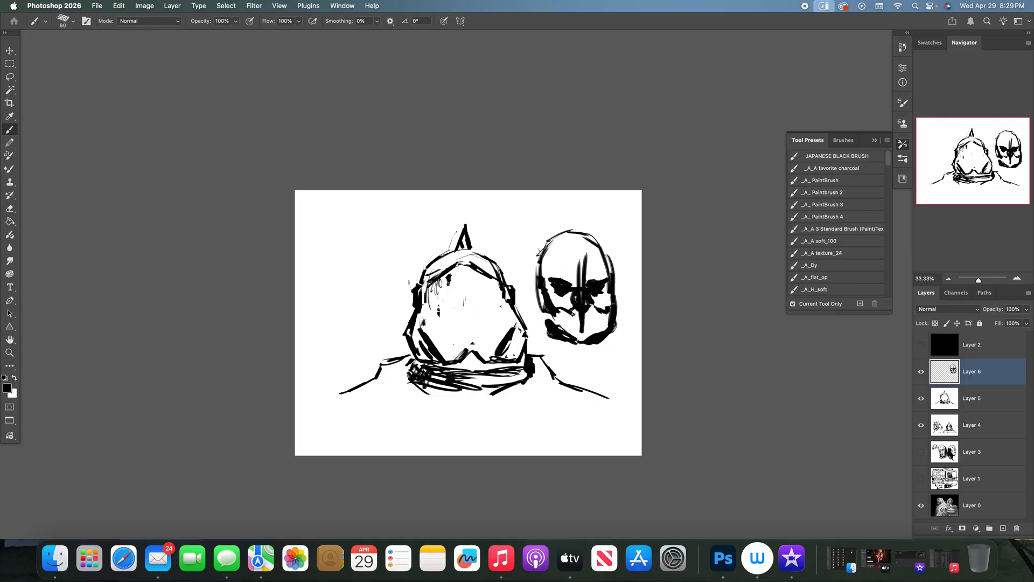
mouse_move(574, 313)
left_mouse_down()
mouse_move(590, 312)
mouse_move(594, 333)
mouse_move(548, 341)
mouse_move(539, 301)
mouse_move(538, 332)
mouse_move(554, 314)
mouse_move(591, 345)
mouse_move(604, 320)
mouse_move(609, 347)
mouse_move(560, 359)
mouse_move(520, 331)
mouse_move(506, 377)
mouse_move(512, 408)
left_mouse_up()
left_click_drag(440, 385, 457, 412)
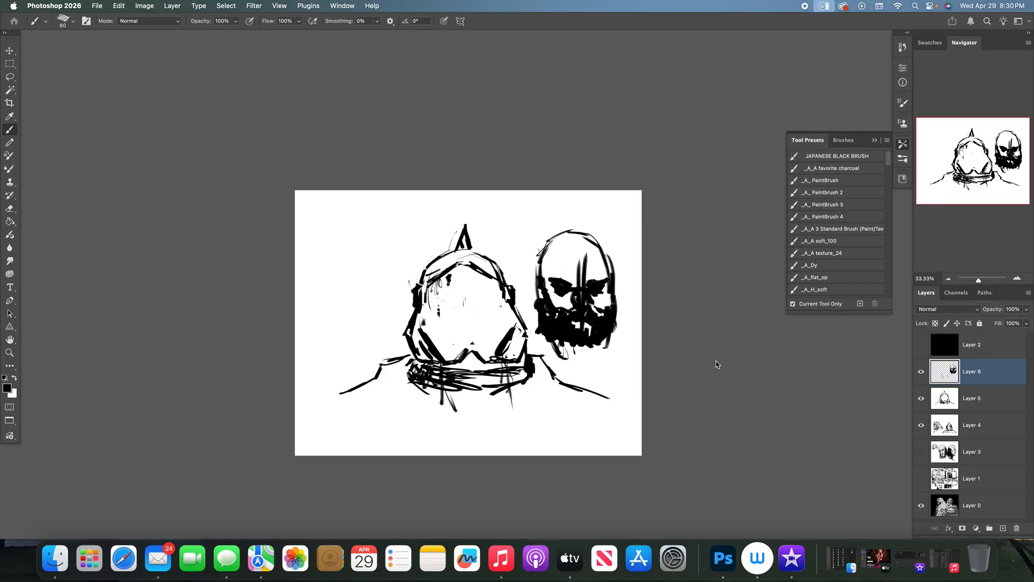
- Erase the stray strokes hanging below the collar with the Eraser enlarged to 250
key("e")
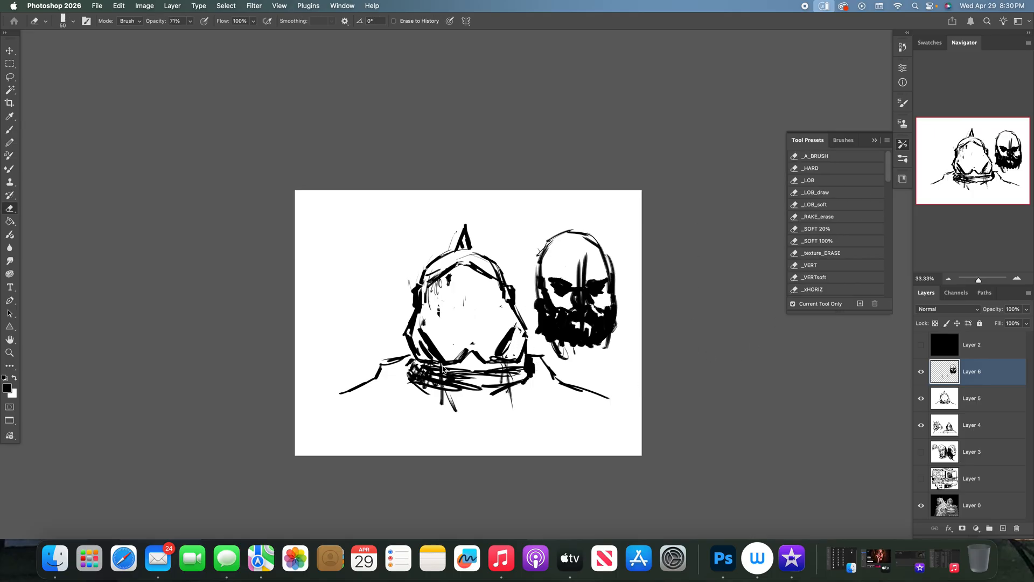
mouse_move(445, 410)
left_mouse_down()
mouse_move(441, 390)
mouse_move(458, 413)
left_mouse_up()
key("bracketright")
key("bracketright")
key("bracketright")
key("bracketright")
key("bracketright")
key("bracketright")
key("bracketright")
key("bracketright")
key("bracketright")
key("bracketright")
mouse_move(504, 360)
left_mouse_down()
mouse_move(512, 399)
mouse_move(508, 364)
left_mouse_up()
left_click_drag(457, 417, 442, 392)
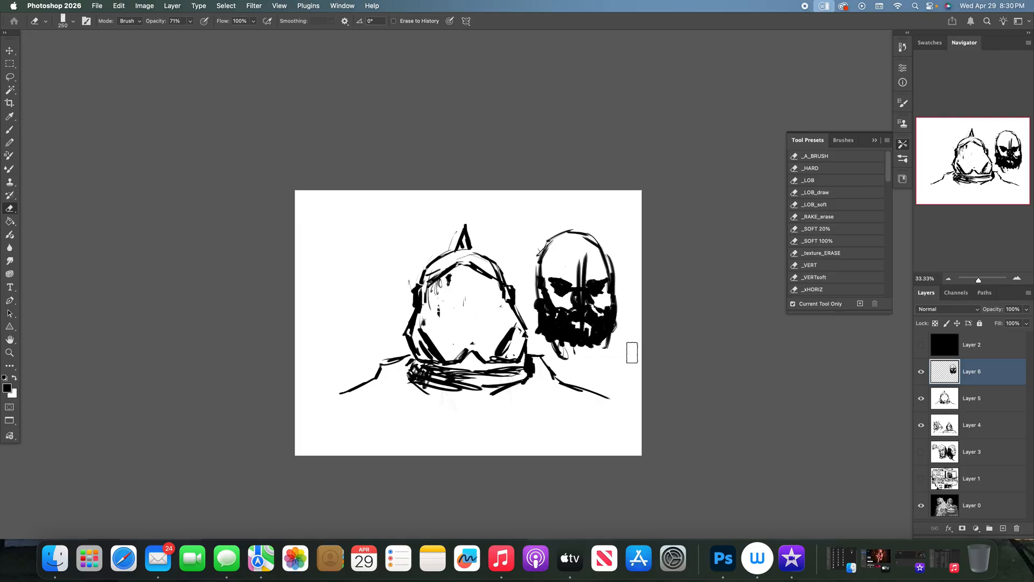
- Refine the bearded head's brows, eyes and nose in white with the brush reduced to 50
key("b")
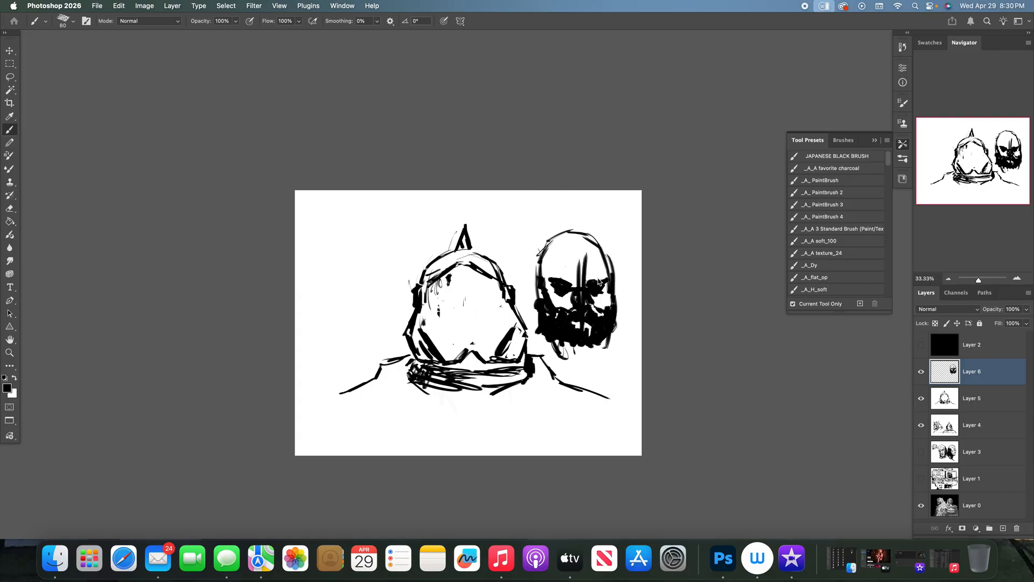
key("c")
key("x")
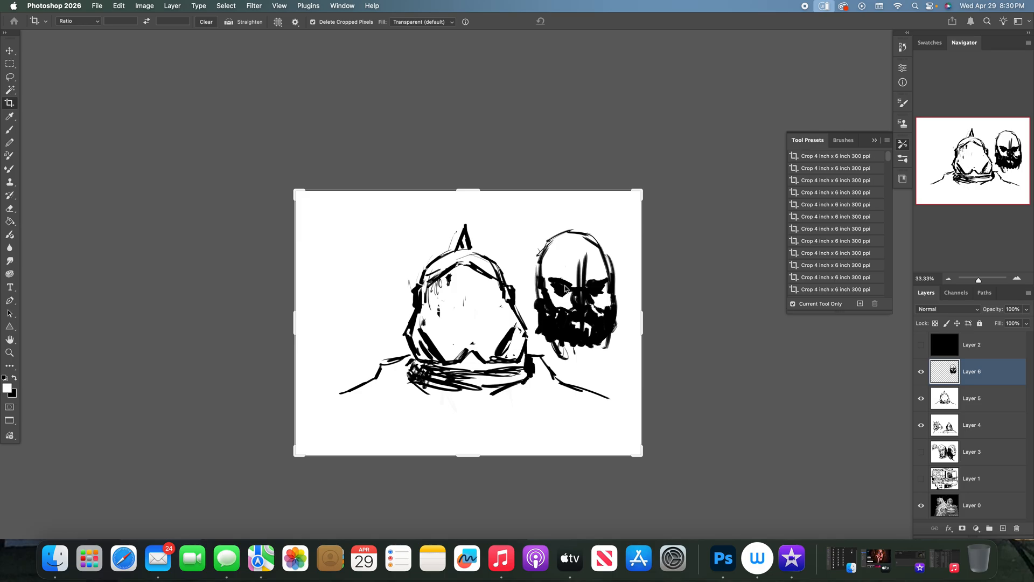
key("b")
key("bracketleft")
left_click(558, 284)
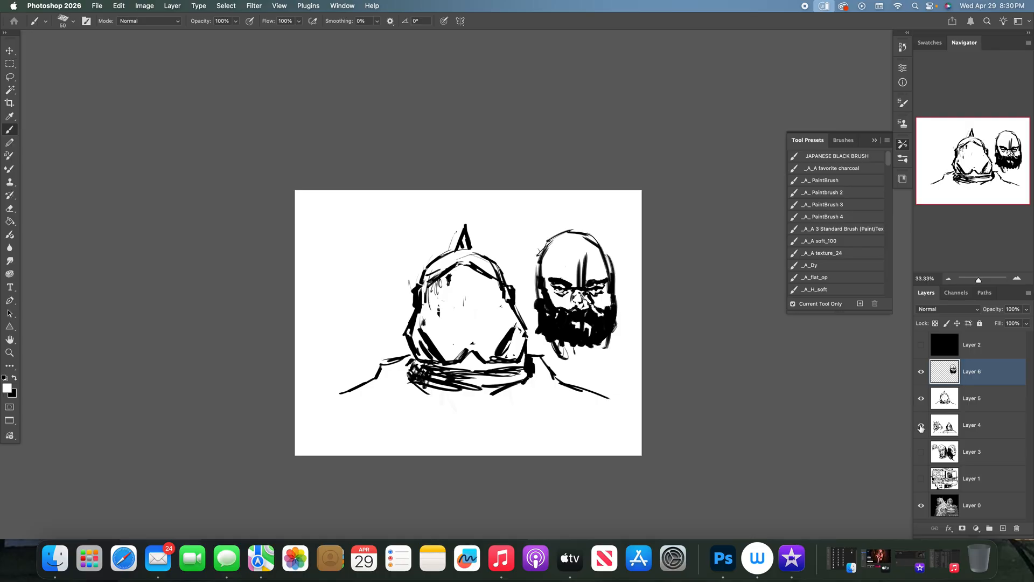
- Hide Layer 4, compare with the Layer 0 painting and move the bearded head into the helmet's opening
left_click_drag(920, 427, 921, 402)
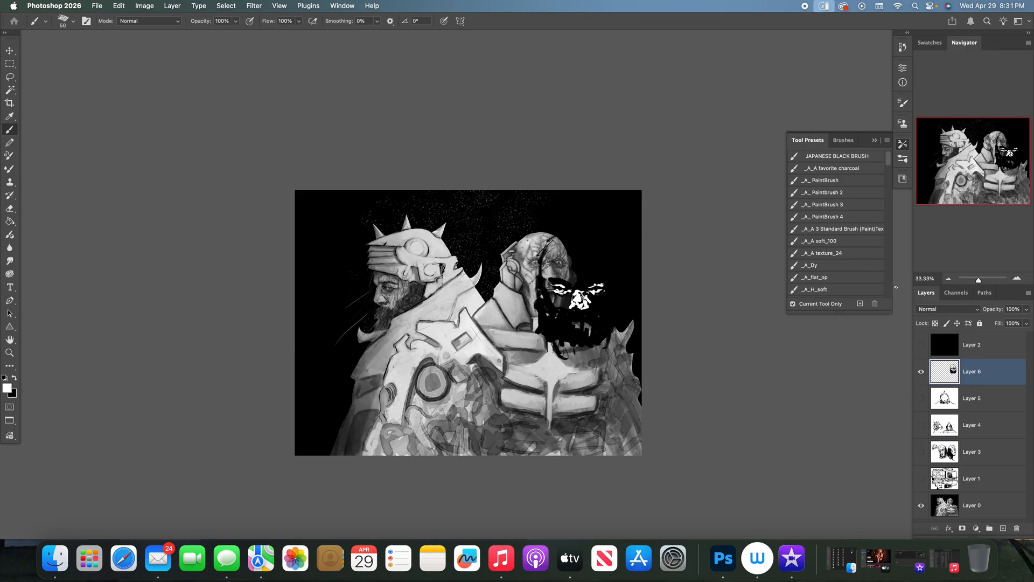
left_click(921, 399)
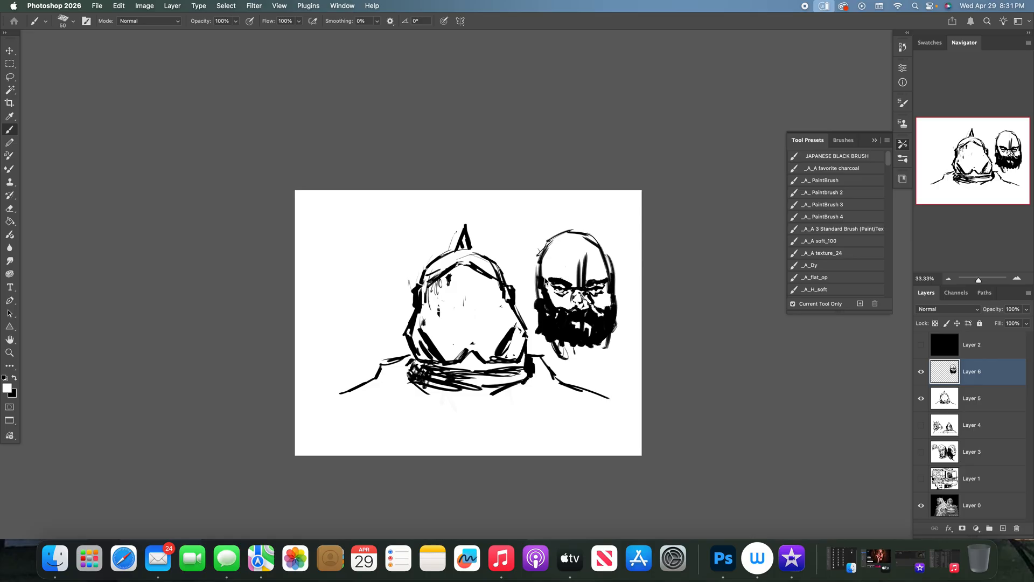
key("x")
left_click(6, 50)
left_click_drag(578, 275, 474, 310)
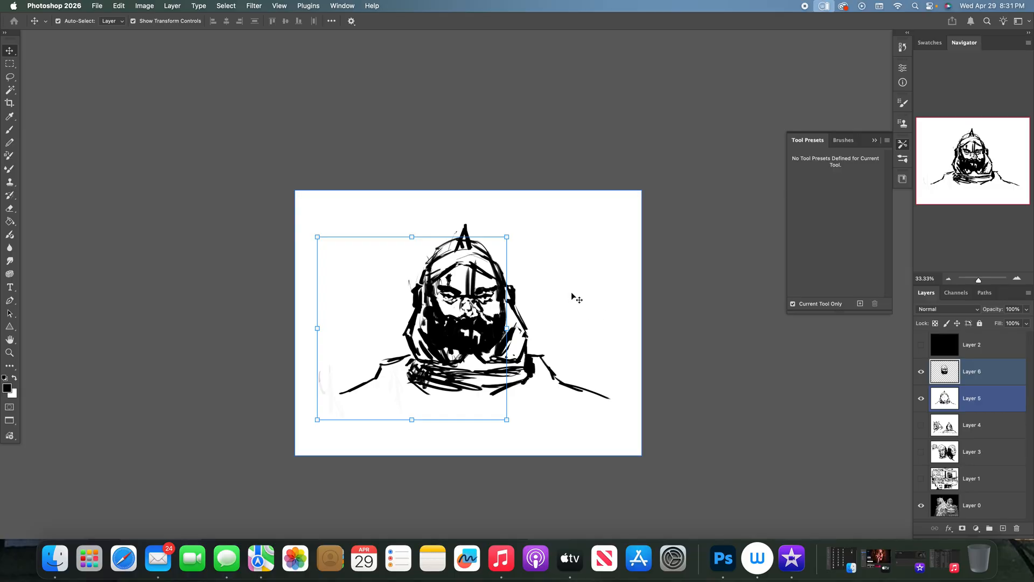
- Erase the head's crown outline where it overlaps the helmet dome and add black shading strokes to the forehead
key("e")
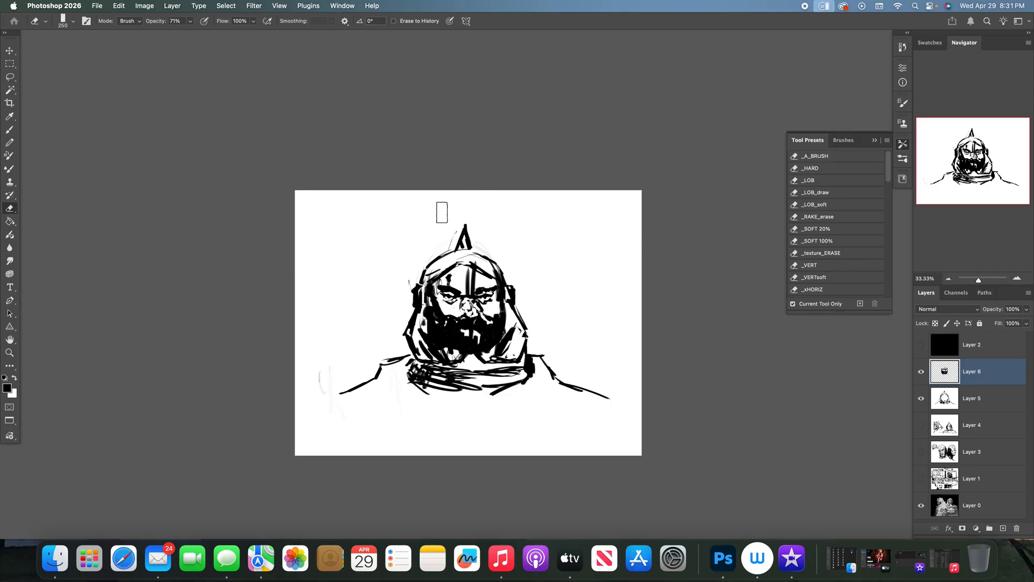
key("b")
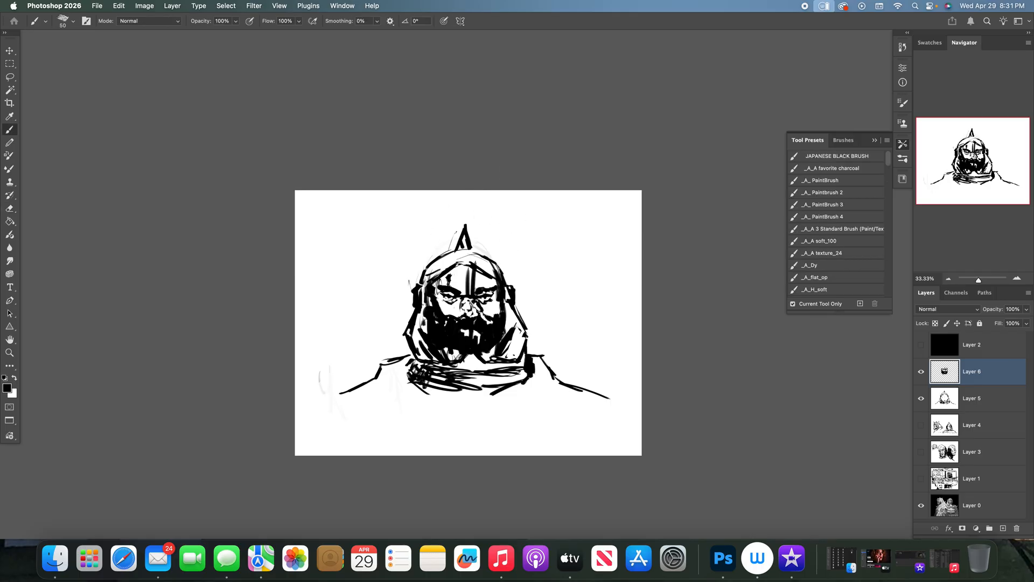
mouse_move(456, 269)
left_mouse_down()
mouse_move(460, 291)
mouse_move(451, 274)
mouse_move(439, 306)
left_mouse_up()
mouse_move(470, 266)
left_mouse_down()
mouse_move(467, 286)
mouse_move(490, 285)
left_mouse_up()
mouse_move(490, 279)
left_mouse_down()
mouse_move(493, 315)
mouse_move(496, 292)
left_mouse_up()
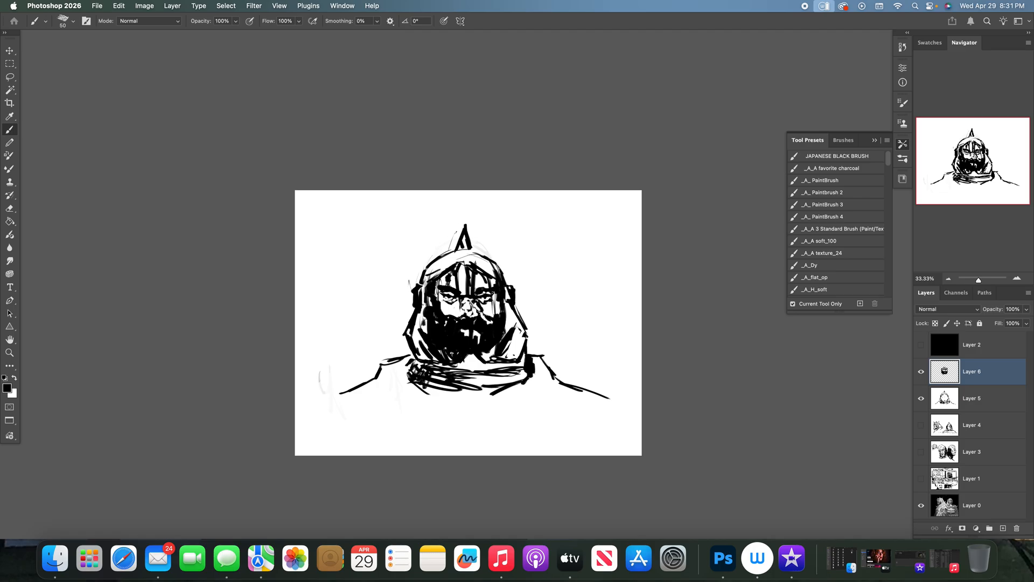
- Fill out the beard around the mouth and jaw in black and draw strands hanging below the collar
left_click_drag(466, 328, 468, 335)
mouse_move(480, 331)
left_mouse_down()
mouse_move(475, 343)
mouse_move(496, 359)
mouse_move(439, 407)
left_mouse_up()
left_click_drag(423, 299, 433, 425)
left_click_drag(442, 384, 449, 415)
left_click_drag(498, 363, 498, 421)
left_click_drag(511, 386, 509, 433)
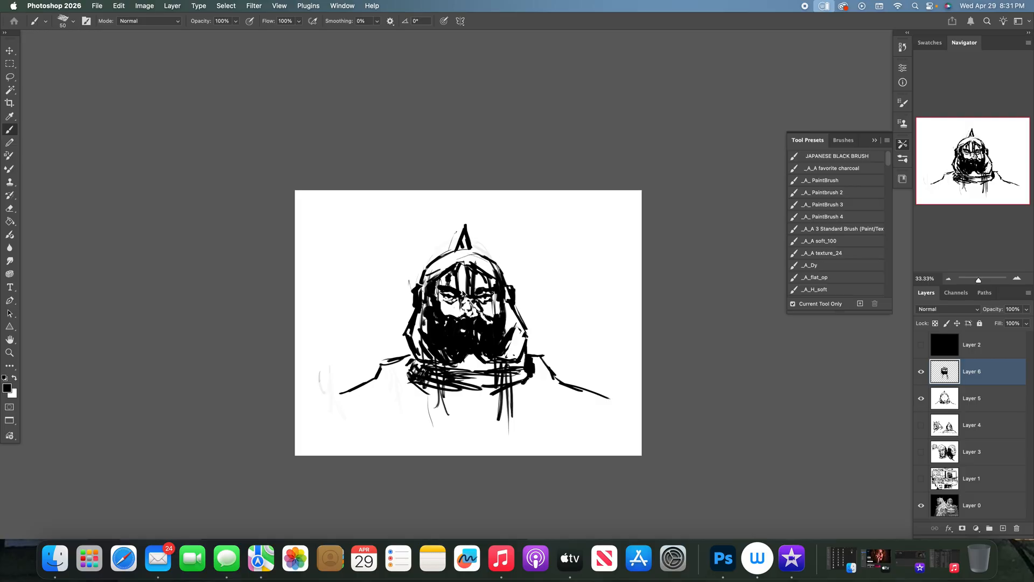
- Hatch the forehead and dome edge in black, then add white highlights to the nose, cheeks and brow
left_click_drag(444, 279, 482, 278)
mouse_move(467, 282)
left_mouse_down()
mouse_move(437, 279)
mouse_move(477, 286)
mouse_move(428, 258)
mouse_move(456, 248)
left_mouse_up()
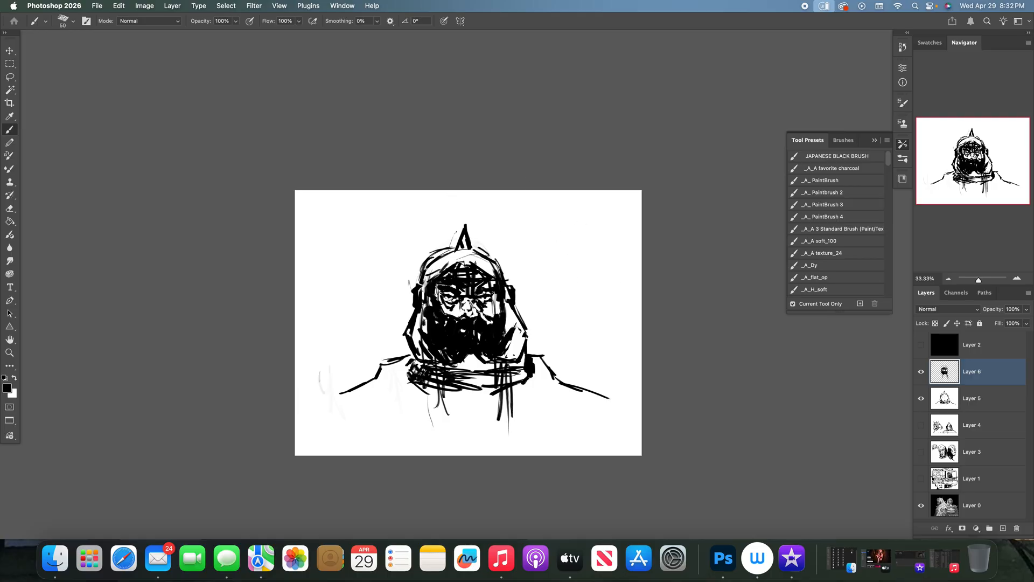
key("x")
left_click(453, 318)
left_click_drag(462, 297, 470, 292)
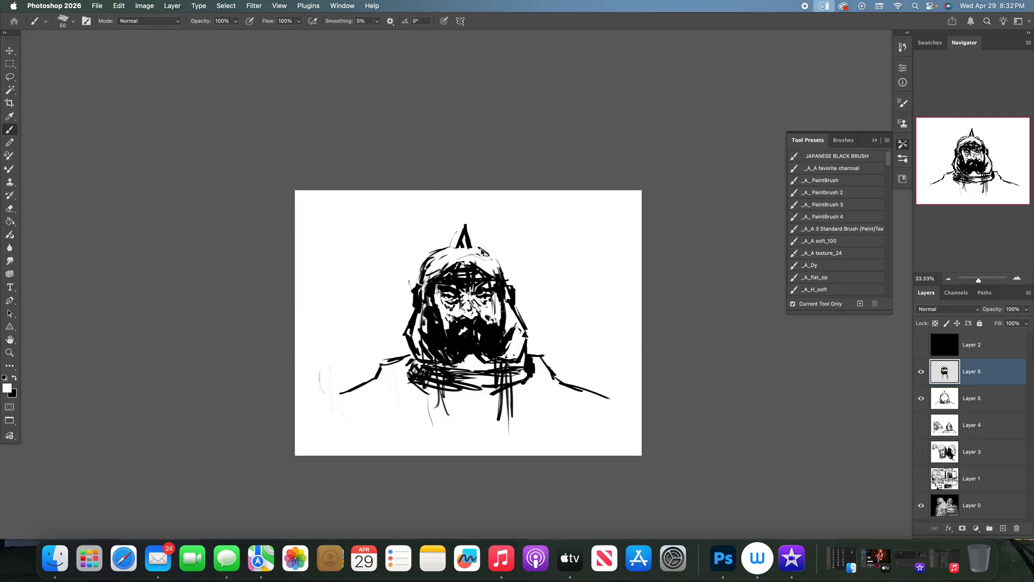
- Redraw the helmet dome's upper outline in black on both sides of the spike
key("x")
left_click_drag(431, 263, 461, 246)
mouse_move(471, 245)
left_mouse_down()
mouse_move(507, 275)
mouse_move(478, 249)
left_mouse_up()
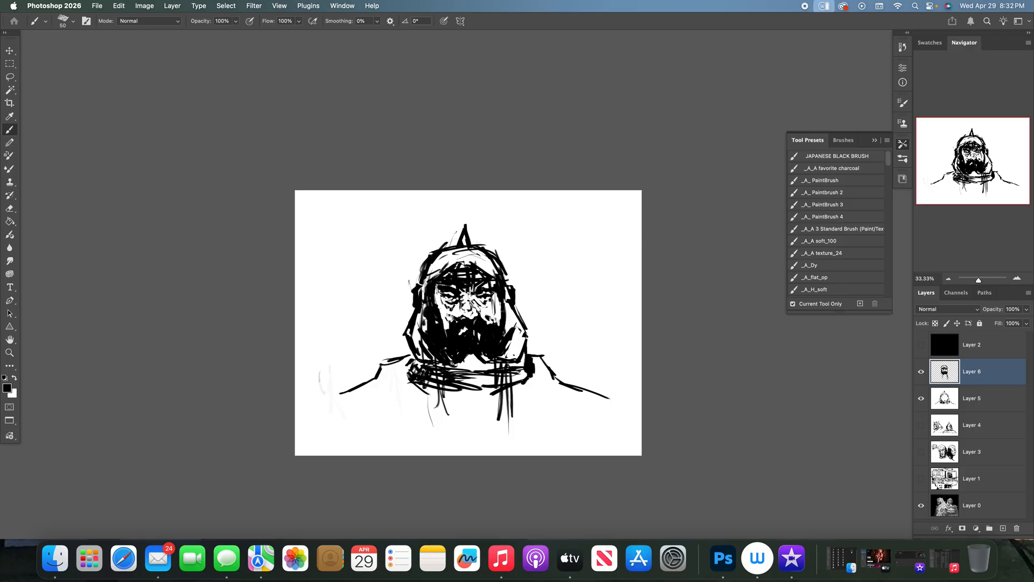
- Darken both sides of the face and the beard in black and add more strands below the collar
left_click_drag(464, 390, 457, 414)
left_click_drag(435, 291, 447, 337)
left_click_drag(445, 297, 449, 322)
left_click_drag(499, 292, 487, 321)
left_click_drag(506, 387, 501, 418)
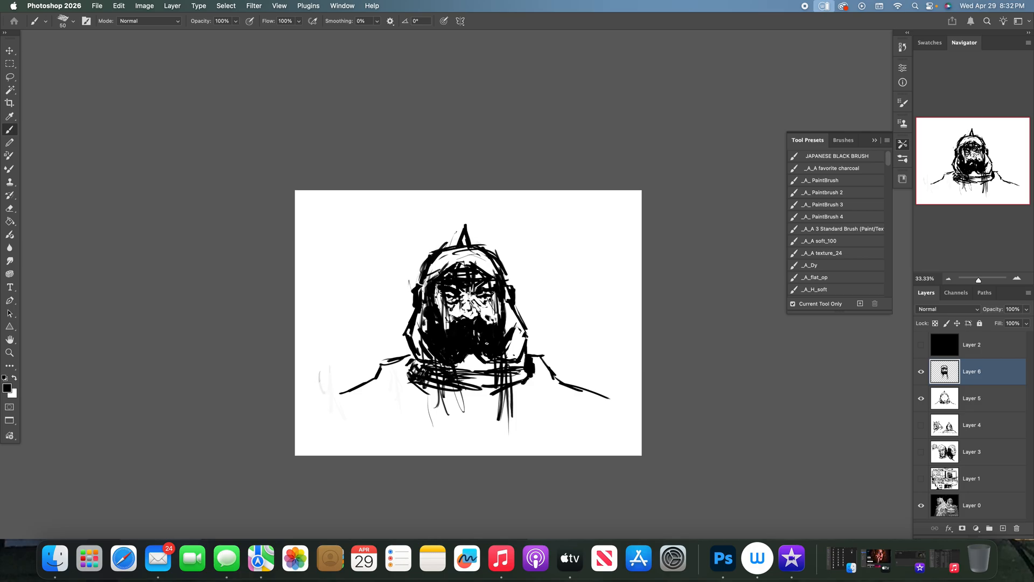
left_click_drag(437, 287, 438, 308)
- Paint out the spike's inner lines in white and redraw its outline and base in black
key("x")
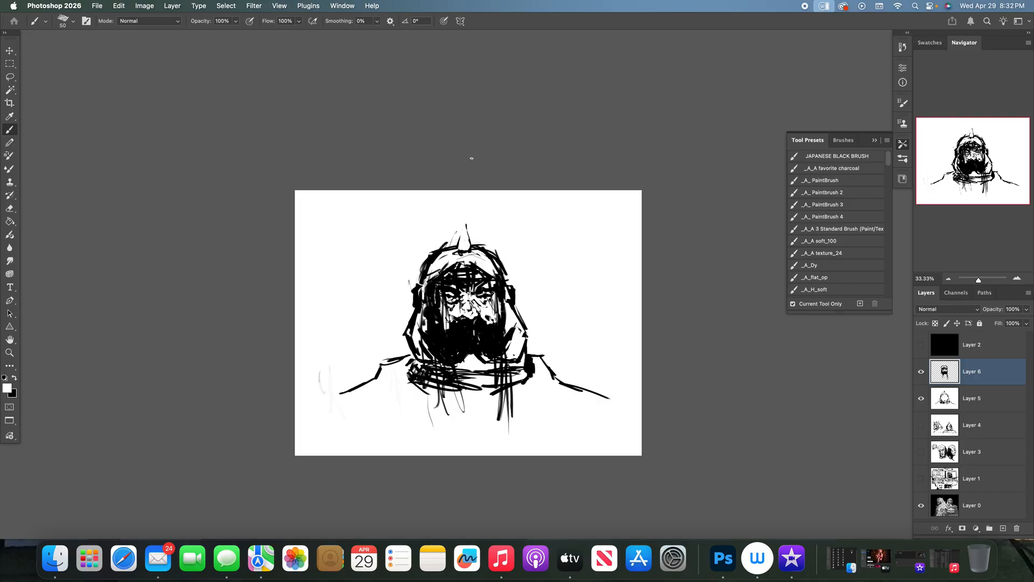
key("x")
mouse_move(457, 247)
left_mouse_down()
mouse_move(462, 222)
mouse_move(468, 239)
left_mouse_up()
- Lighten the forehead, the helmet's brow edge and both ear pieces with white strokes
key("x")
mouse_move(489, 259)
left_mouse_down()
mouse_move(499, 281)
mouse_move(446, 274)
left_mouse_up()
mouse_move(483, 273)
left_mouse_down()
mouse_move(444, 278)
mouse_move(483, 281)
mouse_move(463, 277)
left_mouse_up()
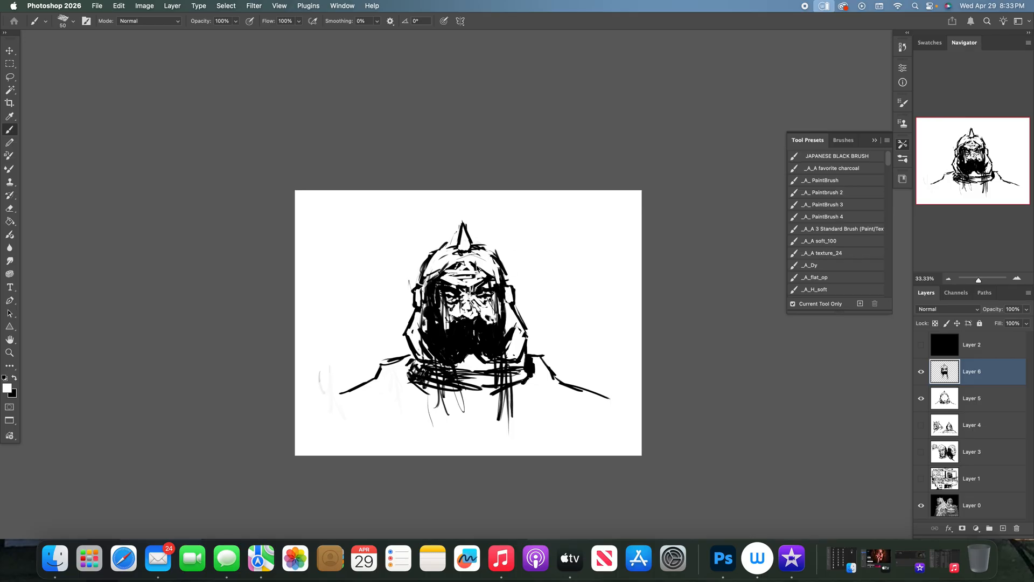
- Compare with the Layer 0 painting and draw raised shoulder armour out to both canvas edges, hatching the left side in black
left_click(921, 398)
left_click(921, 371)
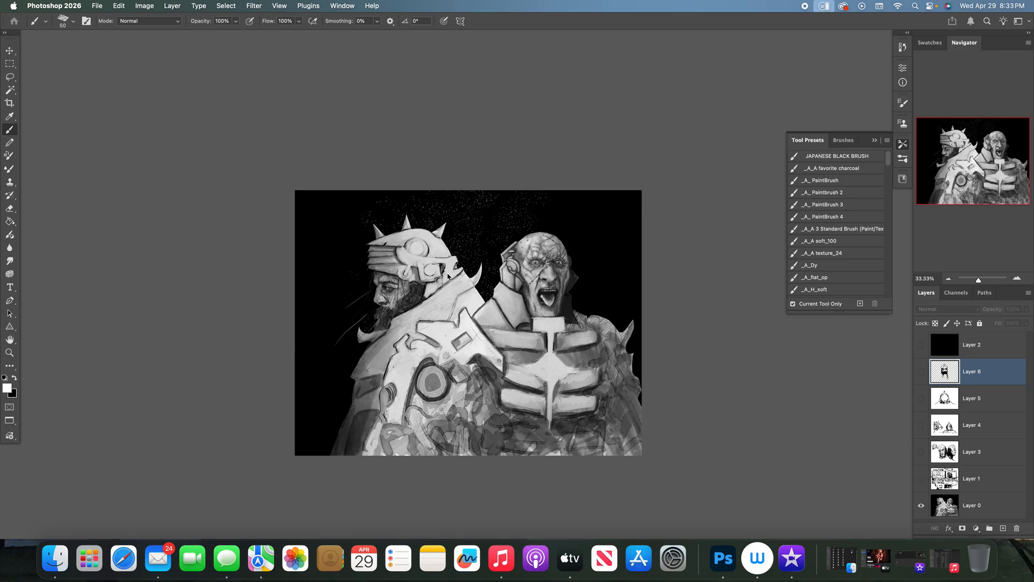
left_click(921, 371)
left_click(921, 399)
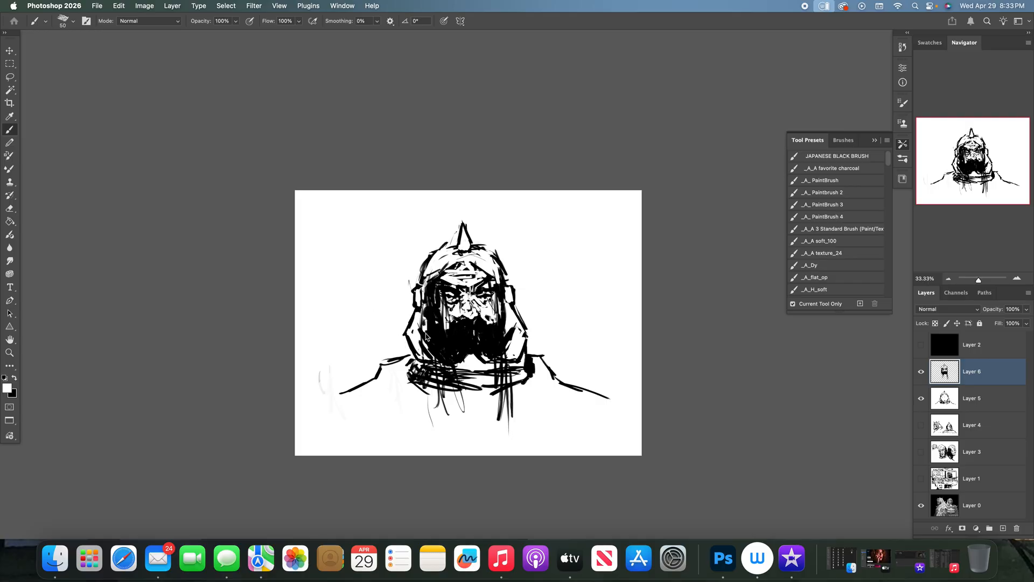
key("x")
mouse_move(525, 339)
left_mouse_down()
mouse_move(531, 350)
mouse_move(535, 333)
mouse_move(547, 333)
mouse_move(586, 352)
left_mouse_up()
left_click_drag(372, 340, 394, 334)
mouse_move(370, 353)
left_mouse_down()
mouse_move(396, 333)
mouse_move(380, 343)
mouse_move(372, 385)
mouse_move(380, 350)
mouse_move(396, 377)
mouse_move(409, 367)
left_mouse_up()
mouse_move(358, 389)
left_mouse_down()
mouse_move(330, 402)
mouse_move(329, 336)
mouse_move(347, 376)
left_mouse_up()
mouse_move(591, 352)
left_mouse_down()
mouse_move(583, 389)
mouse_move(611, 380)
mouse_move(623, 344)
mouse_move(642, 358)
left_mouse_up()
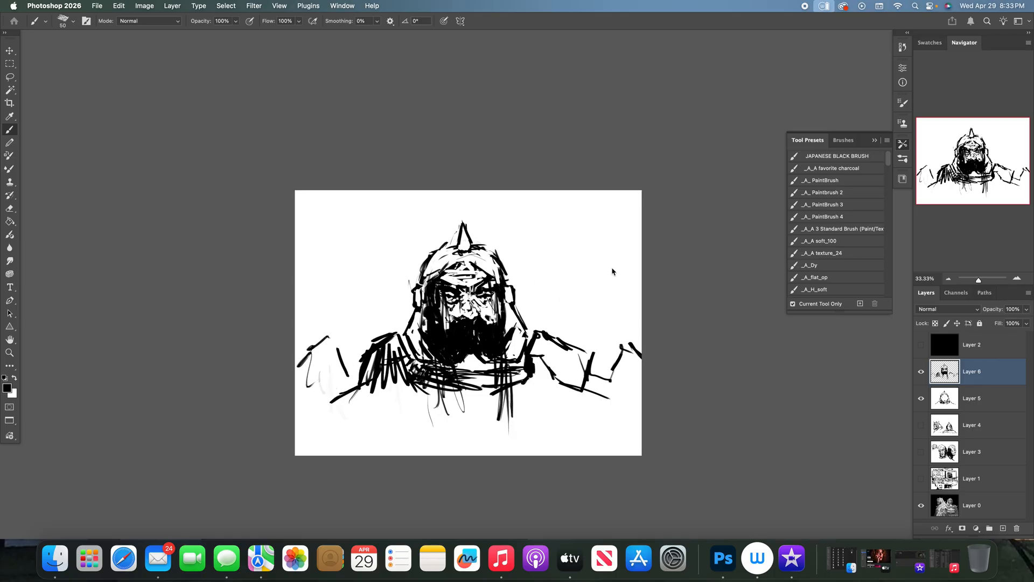
mouse_move(326, 343)
left_mouse_down()
mouse_move(318, 377)
mouse_move(339, 404)
mouse_move(381, 410)
left_mouse_up()
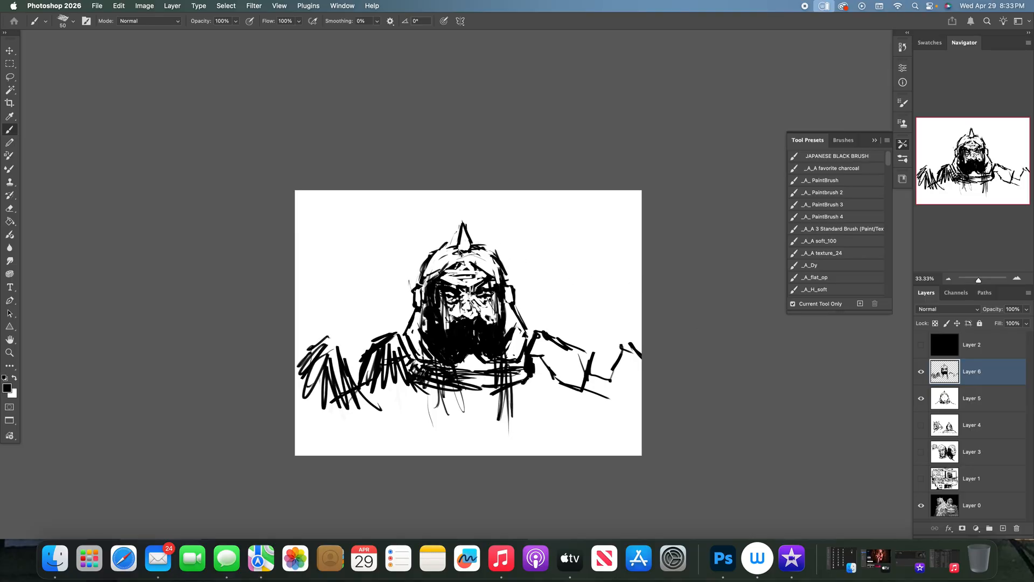
- Strengthen the inner edges of both helmet cheek sides with black strokes
left_click_drag(507, 298, 518, 345)
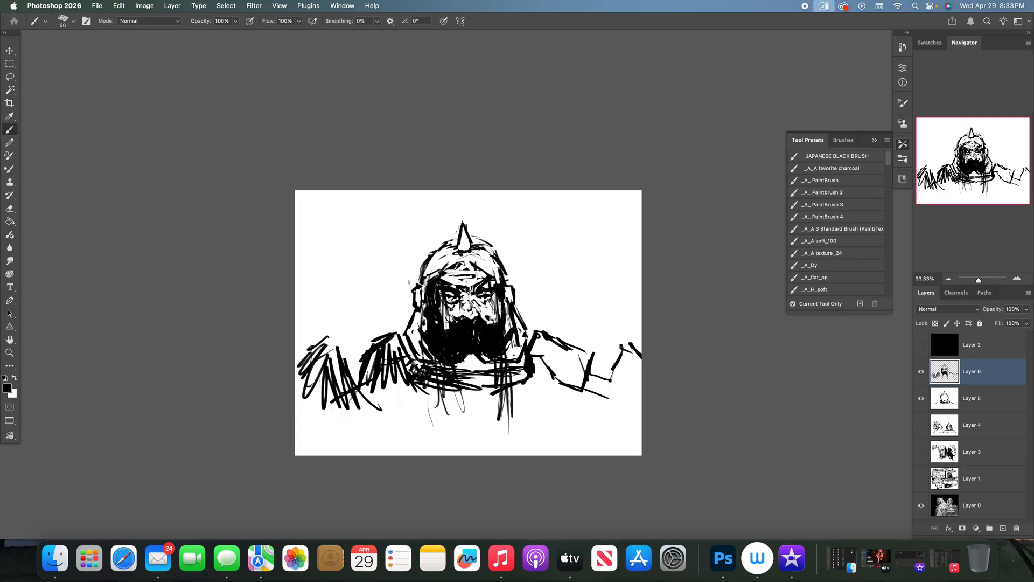
left_click_drag(418, 313, 415, 335)
left_click_drag(421, 304, 418, 352)
- Trim both outer jaw edges of the helmet in white, add white highlights within the beard and restore black as the foreground colour
key("x")
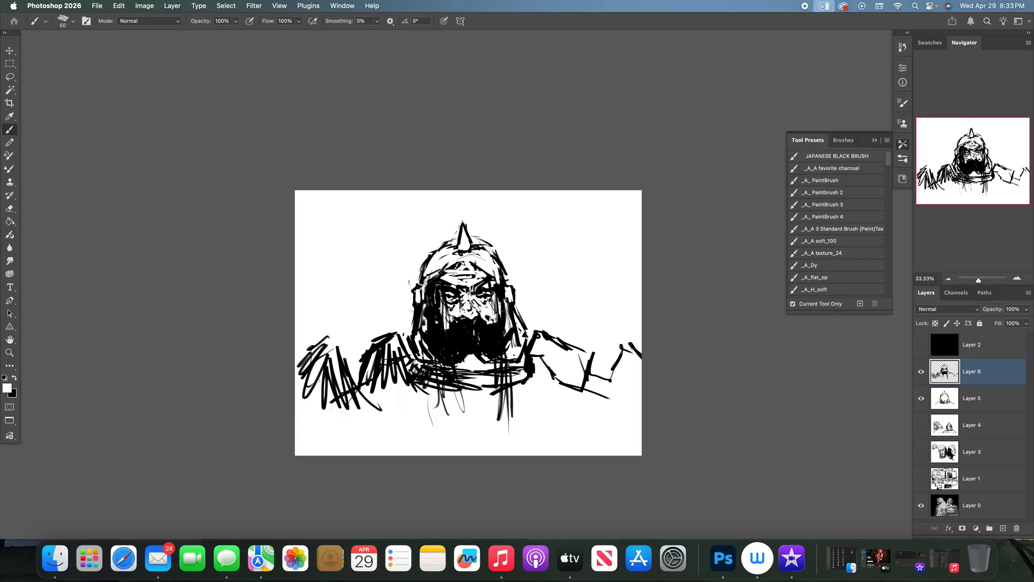
left_click_drag(406, 339, 419, 365)
left_click_drag(513, 311, 523, 329)
left_click_drag(420, 307, 419, 326)
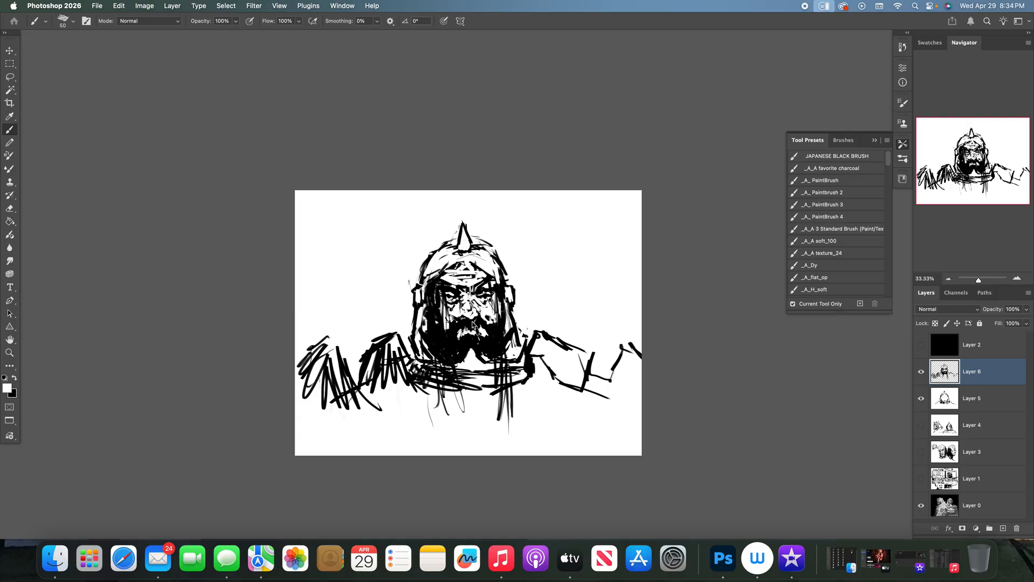
key("x")
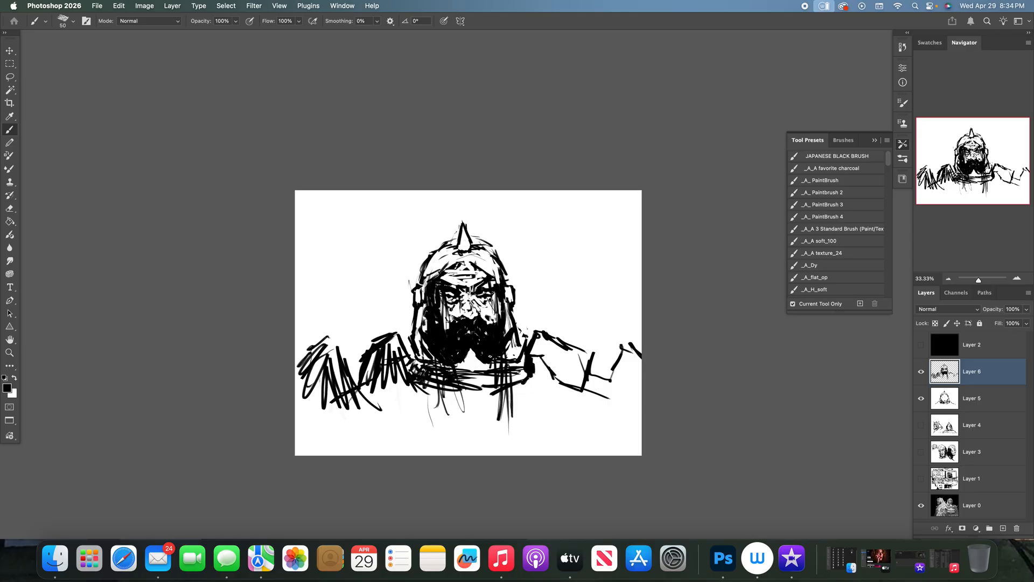
- Thicken the vertical strokes hanging below the warrior's collar and redraw the left shoulder's peaked outline in black
mouse_move(500, 401)
left_mouse_down()
mouse_move(441, 352)
mouse_move(442, 428)
left_mouse_up()
left_click_drag(440, 391, 442, 429)
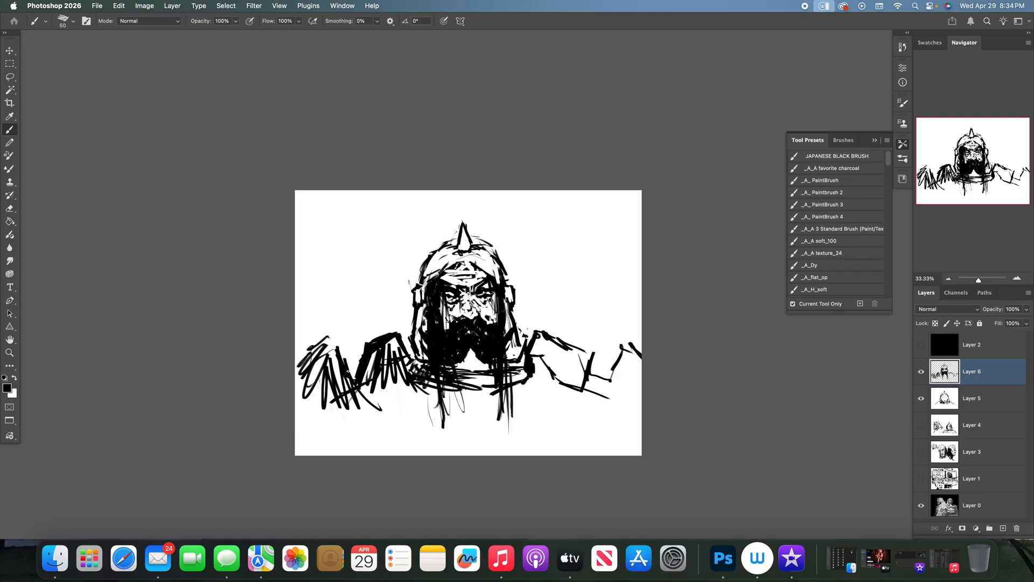
left_click_drag(331, 335, 301, 364)
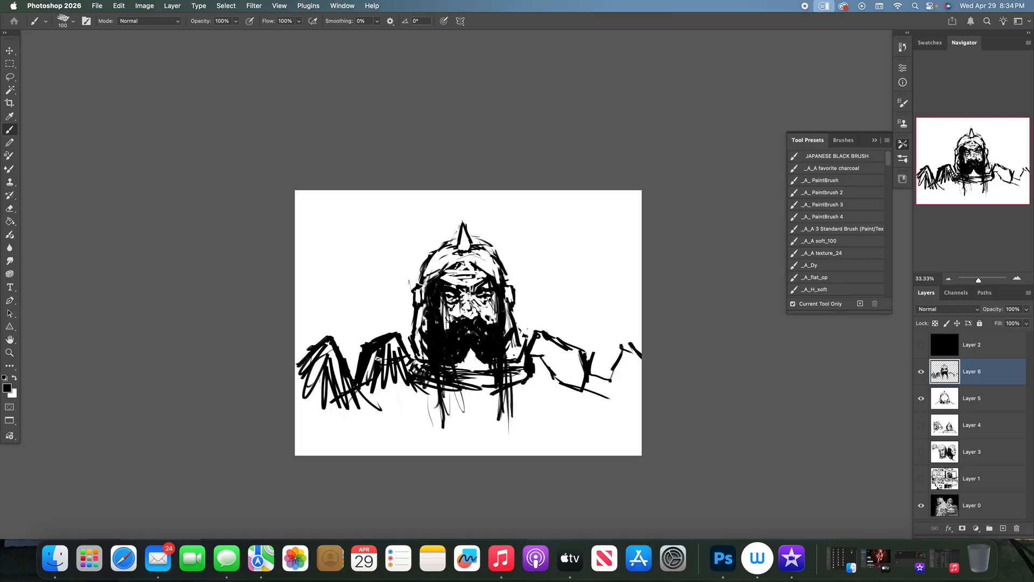
- Fill both shoulder armour shapes solid black out to the canvas edges with the brush enlarged to 150
mouse_move(377, 357)
left_mouse_down()
mouse_move(379, 407)
mouse_move(393, 345)
mouse_move(401, 352)
left_mouse_up()
mouse_move(315, 364)
left_mouse_down()
mouse_move(298, 374)
mouse_move(320, 410)
mouse_move(327, 354)
mouse_move(350, 399)
mouse_move(372, 401)
mouse_move(362, 387)
mouse_move(437, 403)
left_mouse_up()
mouse_move(537, 335)
left_mouse_down()
mouse_move(525, 370)
mouse_move(538, 339)
left_mouse_up()
mouse_move(538, 340)
left_mouse_down()
mouse_move(524, 378)
mouse_move(443, 396)
mouse_move(429, 377)
left_mouse_up()
mouse_move(364, 360)
left_mouse_down()
mouse_move(351, 369)
mouse_move(357, 382)
left_mouse_up()
mouse_move(539, 345)
left_mouse_down()
mouse_move(538, 378)
mouse_move(562, 375)
mouse_move(586, 401)
left_mouse_up()
left_click_drag(582, 361, 583, 401)
left_click_drag(545, 366, 533, 400)
left_click_drag(547, 342, 518, 397)
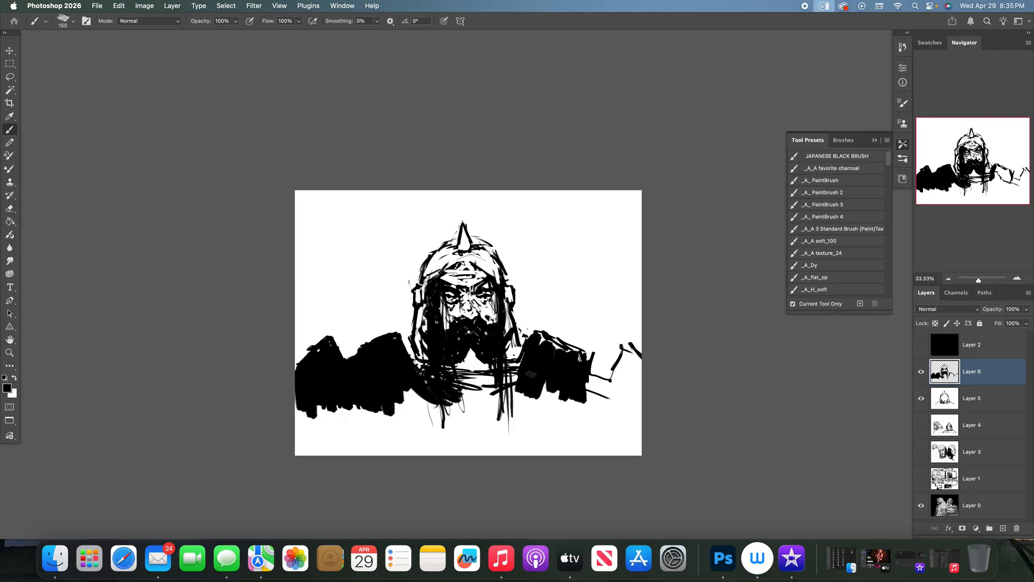
mouse_move(548, 343)
left_mouse_down()
mouse_move(596, 356)
mouse_move(585, 379)
mouse_move(597, 389)
mouse_move(614, 352)
mouse_move(633, 355)
mouse_move(603, 369)
mouse_move(625, 392)
mouse_move(637, 379)
mouse_move(618, 357)
mouse_move(593, 396)
left_mouse_up()
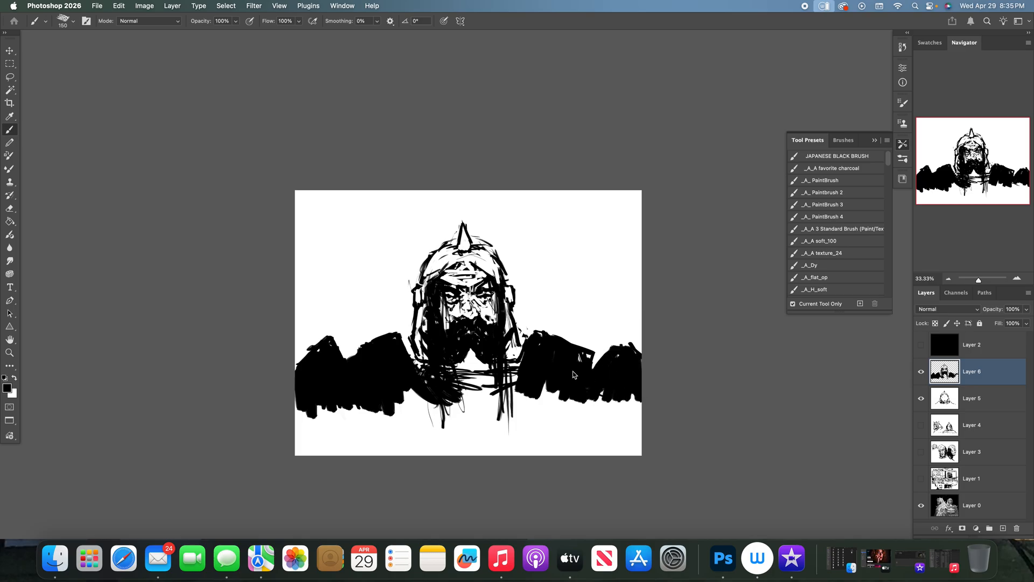
- Block in the warrior's chest in black with broad diagonal strokes running from the shoulders down towards the bottom centre
mouse_move(418, 390)
left_mouse_down()
mouse_move(425, 424)
mouse_move(384, 383)
mouse_move(458, 425)
left_mouse_up()
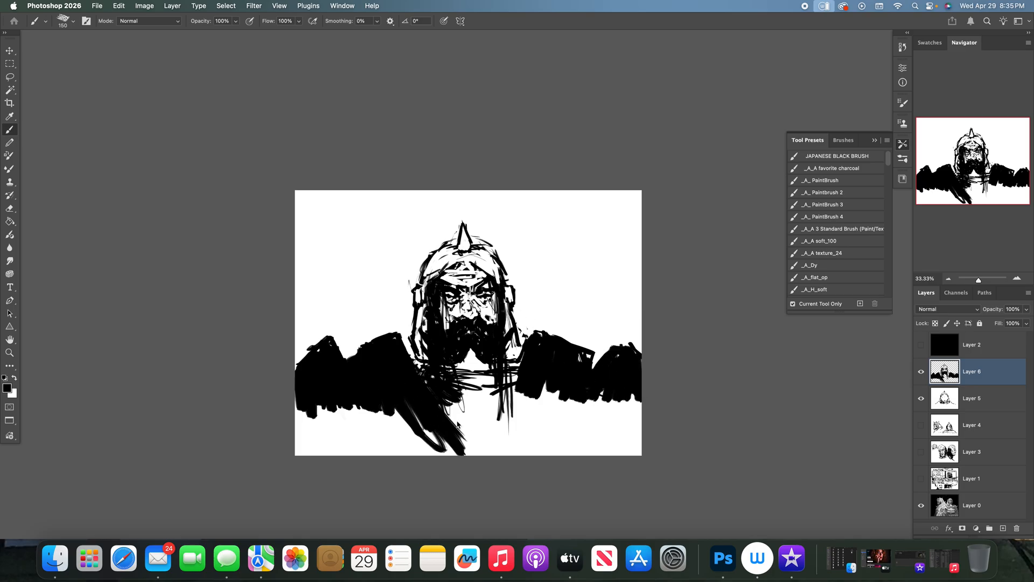
mouse_move(509, 387)
left_mouse_down()
mouse_move(466, 425)
mouse_move(450, 415)
mouse_move(455, 392)
mouse_move(498, 382)
mouse_move(458, 396)
mouse_move(474, 379)
mouse_move(496, 380)
mouse_move(469, 384)
left_mouse_up()
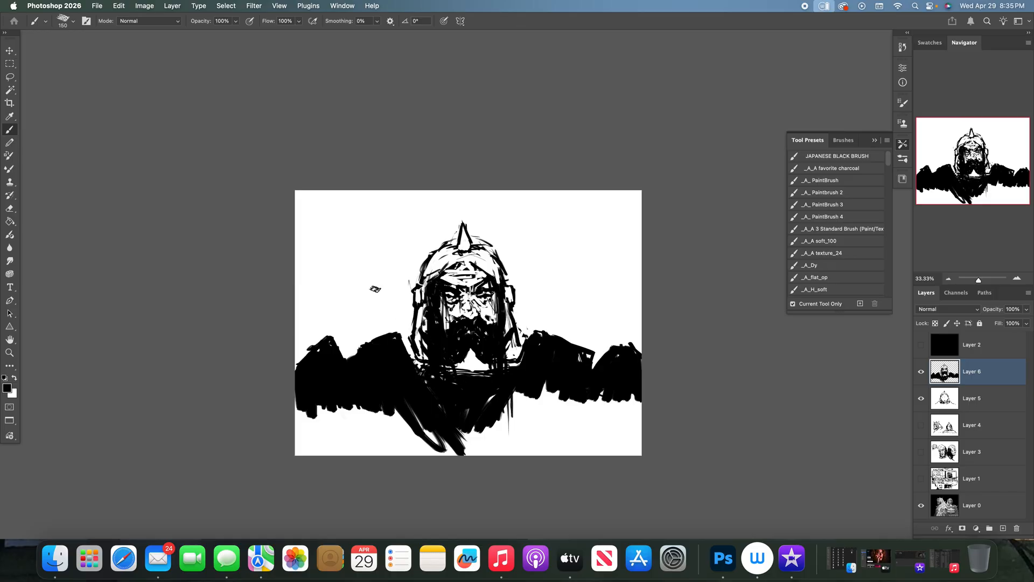
mouse_move(326, 405)
left_mouse_down()
mouse_move(323, 428)
mouse_move(388, 448)
mouse_move(374, 422)
mouse_move(426, 447)
mouse_move(452, 442)
mouse_move(488, 411)
mouse_move(548, 385)
mouse_move(568, 393)
mouse_move(597, 383)
mouse_move(614, 425)
mouse_move(639, 402)
mouse_move(566, 439)
mouse_move(513, 449)
mouse_move(501, 426)
mouse_move(464, 429)
left_mouse_up()
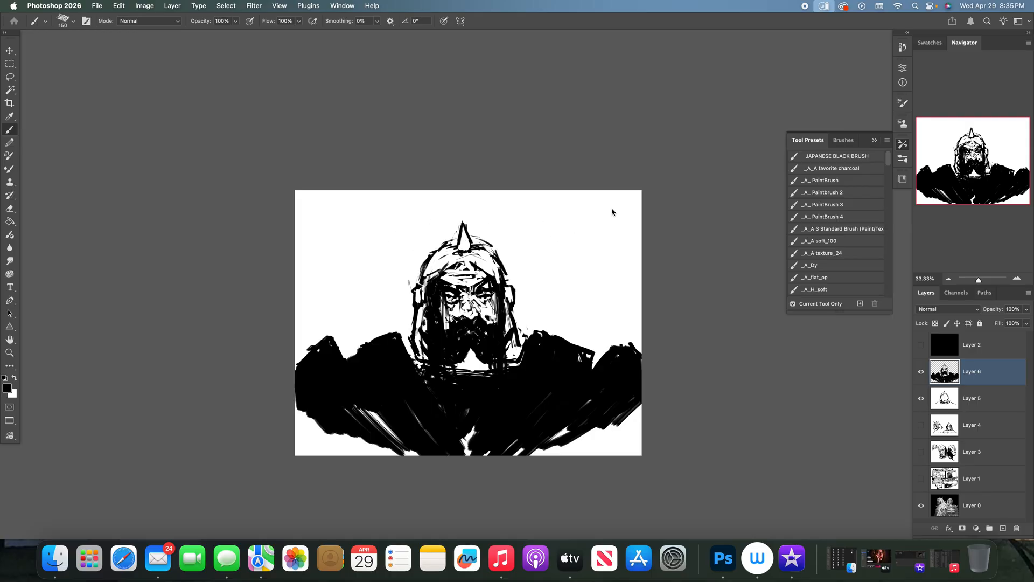
- Draw a curving branch above the helmet with small dark buds and a large open oval at its right end
mouse_move(605, 219)
left_mouse_down()
mouse_move(608, 248)
mouse_move(584, 235)
left_mouse_up()
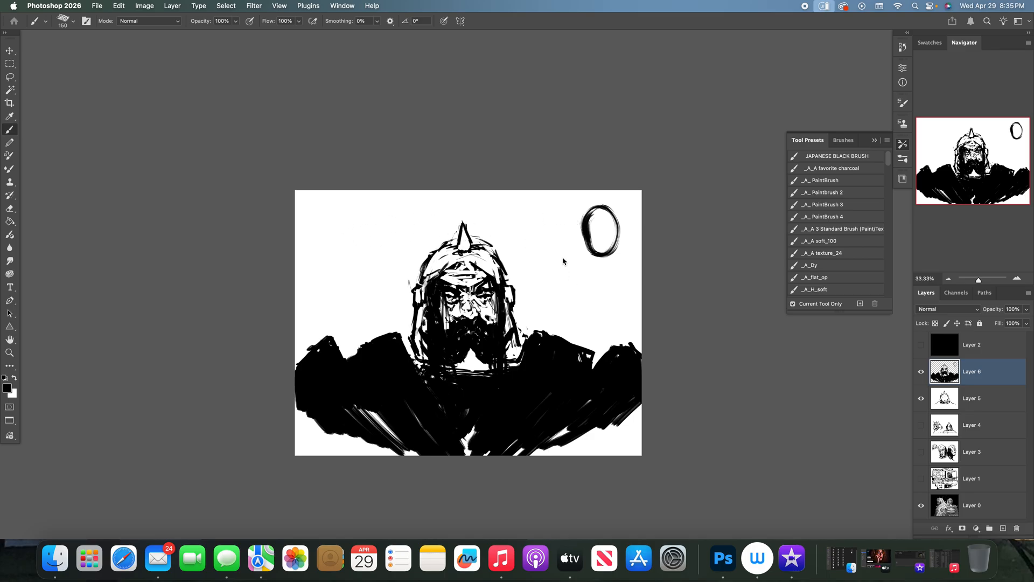
left_click_drag(573, 265, 563, 261)
left_click_drag(533, 212, 526, 218)
left_click_drag(377, 225, 404, 234)
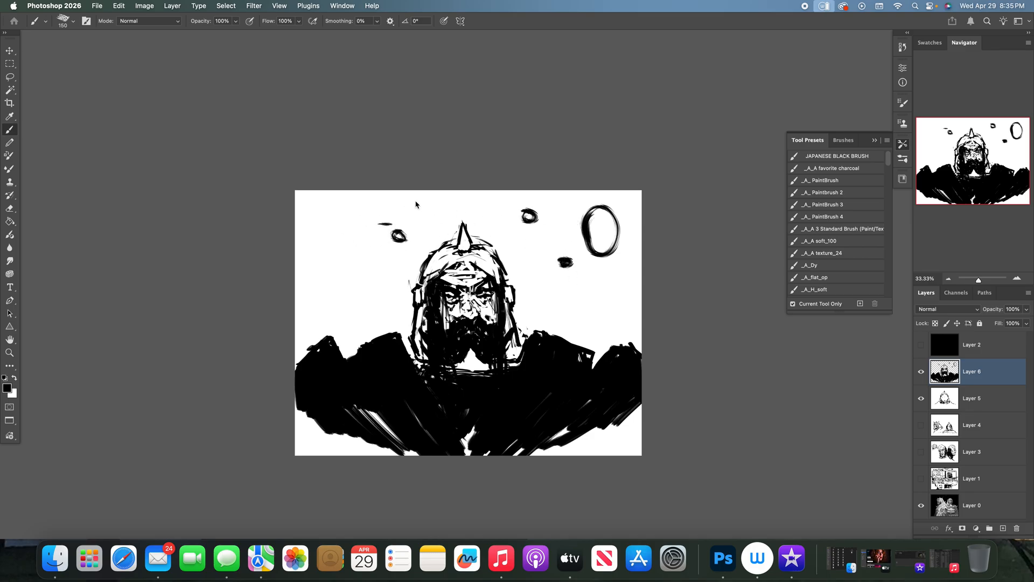
mouse_move(430, 198)
left_mouse_down()
mouse_move(428, 209)
mouse_move(389, 220)
mouse_move(457, 212)
mouse_move(531, 242)
mouse_move(601, 221)
left_mouse_up()
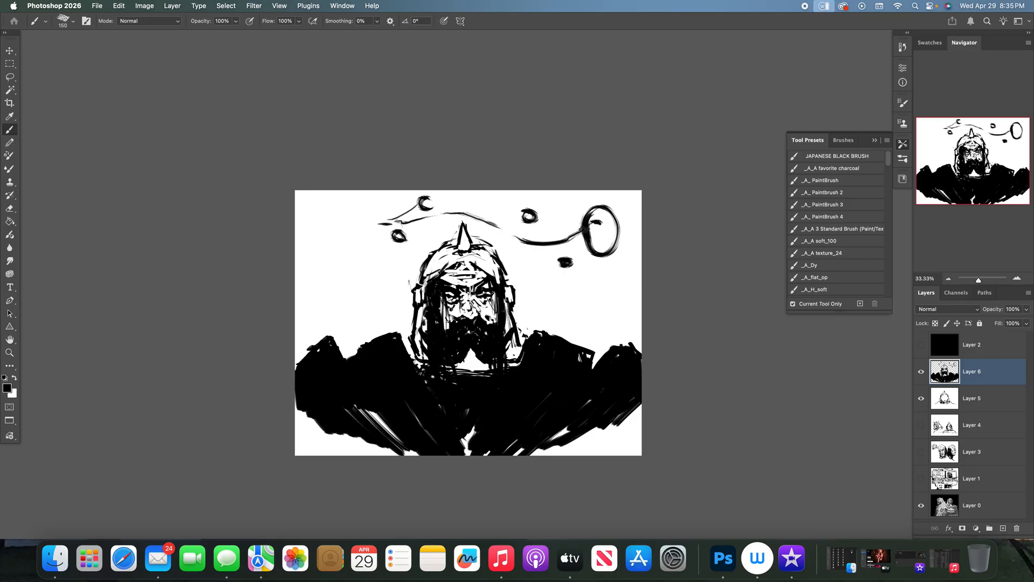
mouse_move(496, 224)
left_mouse_down()
mouse_move(528, 214)
mouse_move(509, 230)
mouse_move(537, 270)
left_mouse_up()
left_click_drag(541, 279, 542, 283)
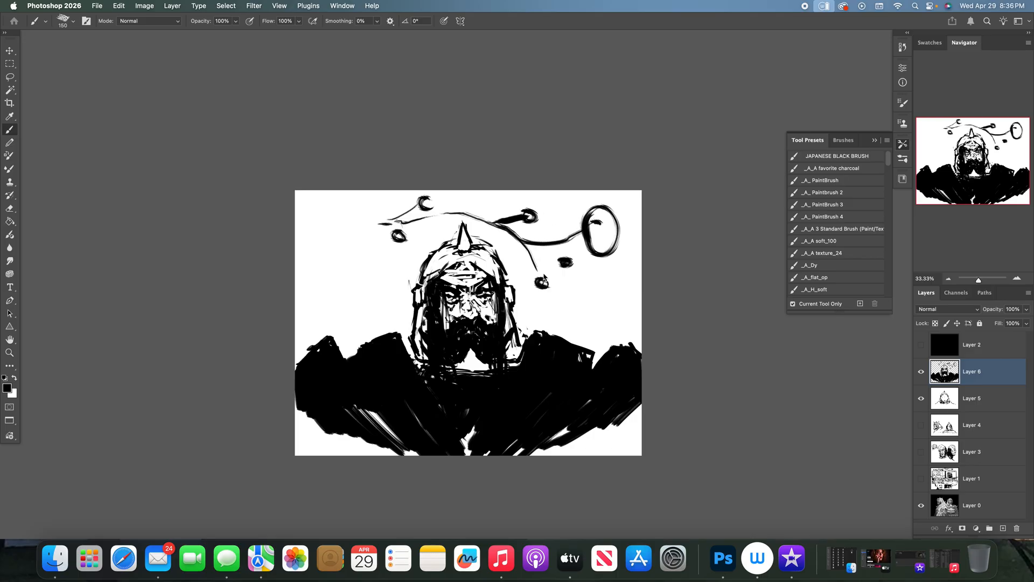
mouse_move(541, 245)
left_mouse_down()
mouse_move(567, 261)
mouse_move(585, 227)
mouse_move(626, 267)
left_mouse_up()
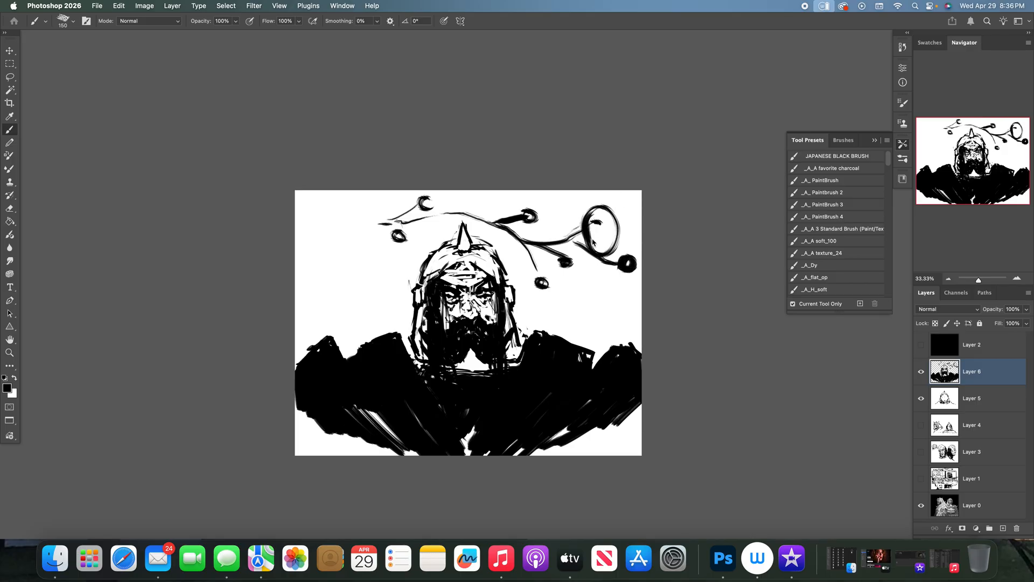
- Fill the lower torso in black down to the canvas edge and shade the helmet's dome and cheek sides
mouse_move(296, 396)
left_mouse_down()
mouse_move(281, 431)
mouse_move(303, 459)
mouse_move(313, 458)
mouse_move(328, 397)
mouse_move(355, 447)
mouse_move(373, 454)
mouse_move(371, 415)
mouse_move(387, 402)
mouse_move(419, 462)
mouse_move(379, 410)
mouse_move(348, 408)
mouse_move(334, 461)
mouse_move(297, 442)
left_mouse_up()
mouse_move(455, 424)
left_mouse_down()
mouse_move(459, 393)
mouse_move(511, 404)
mouse_move(515, 454)
mouse_move(568, 427)
mouse_move(580, 458)
mouse_move(601, 454)
mouse_move(641, 387)
mouse_move(652, 418)
left_mouse_up()
mouse_move(416, 300)
left_mouse_down()
mouse_move(420, 349)
mouse_move(471, 366)
mouse_move(510, 328)
mouse_move(502, 293)
left_mouse_up()
mouse_move(436, 259)
left_mouse_down()
mouse_move(422, 285)
mouse_move(444, 250)
mouse_move(457, 253)
mouse_move(447, 264)
mouse_move(486, 253)
mouse_move(500, 272)
mouse_move(464, 247)
mouse_move(467, 237)
mouse_move(441, 249)
mouse_move(481, 244)
mouse_move(473, 277)
mouse_move(444, 283)
mouse_move(478, 282)
mouse_move(468, 264)
mouse_move(493, 258)
mouse_move(500, 279)
left_mouse_up()
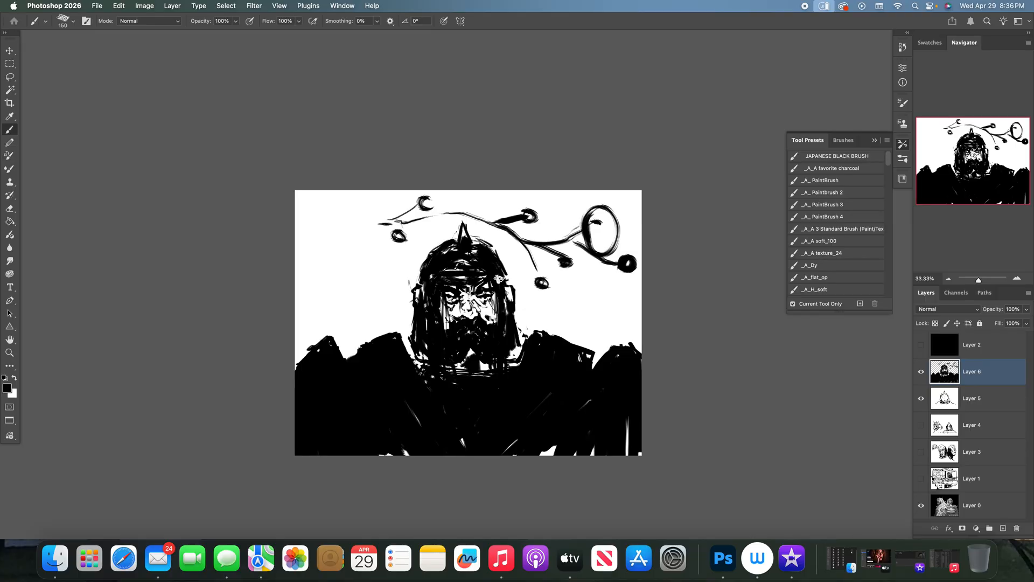
- Add a solid black pod on a stem in the upper left and extend the vine across to a bud in the upper-right corner
mouse_move(311, 280)
left_mouse_down()
mouse_move(347, 240)
mouse_move(337, 218)
left_mouse_up()
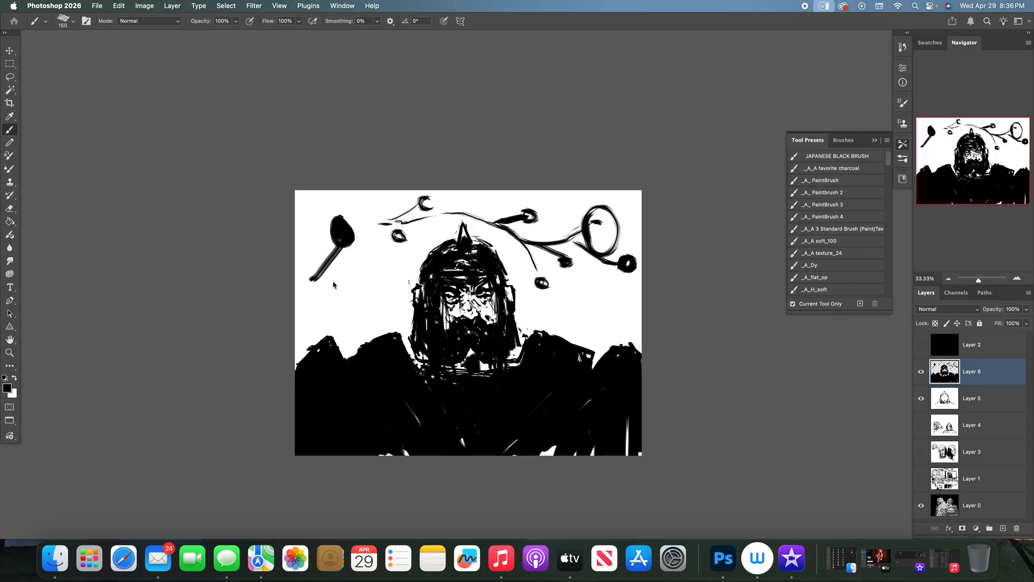
mouse_move(307, 303)
left_mouse_down()
mouse_move(362, 248)
mouse_move(358, 216)
mouse_move(375, 199)
mouse_move(411, 214)
mouse_move(516, 218)
mouse_move(546, 243)
mouse_move(586, 204)
mouse_move(619, 200)
left_mouse_up()
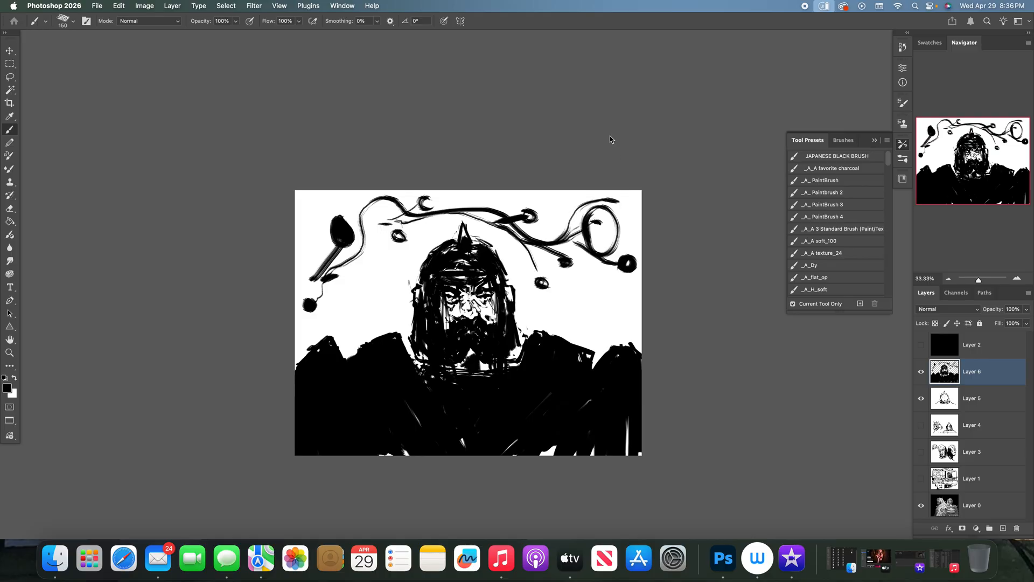
left_click_drag(562, 242, 574, 234)
mouse_move(621, 204)
left_mouse_down()
mouse_move(635, 207)
mouse_move(616, 204)
mouse_move(624, 204)
left_mouse_up()
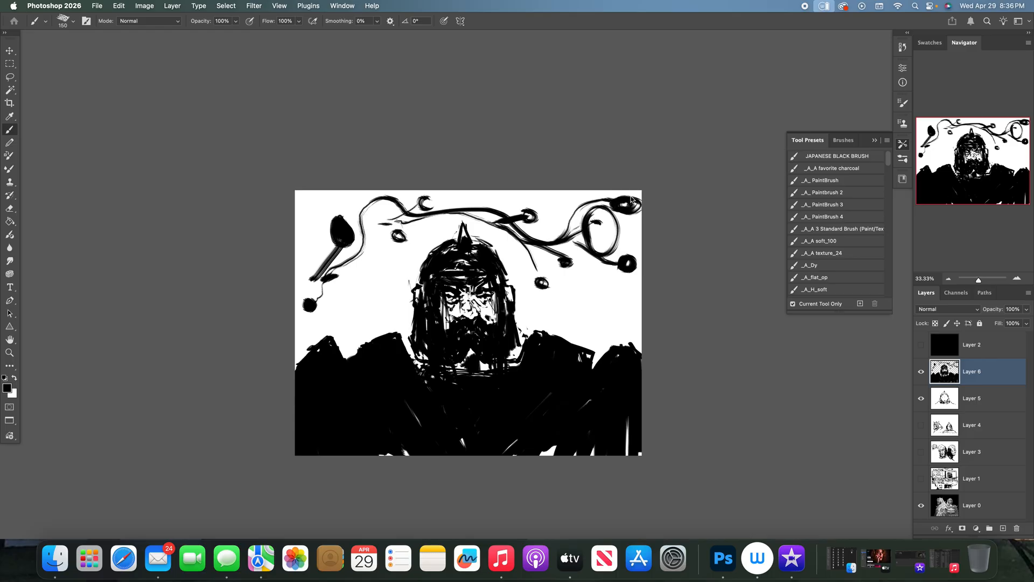
left_click_drag(317, 230, 329, 238)
- Clean up the helmet's outer edges with white strokes and restore black as the foreground colour
key("x")
left_click_drag(410, 279, 411, 325)
left_click_drag(513, 329, 522, 325)
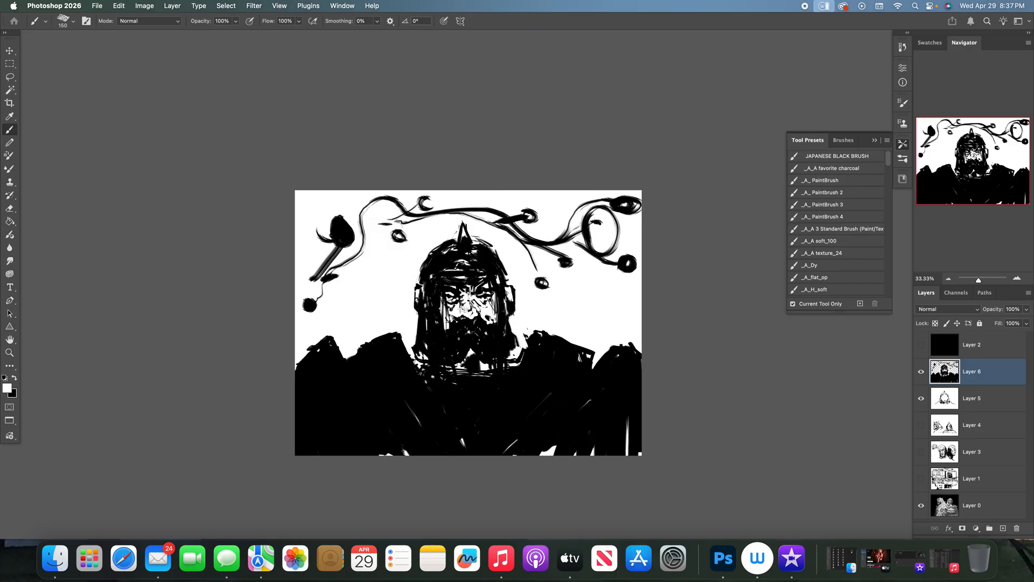
left_click_drag(429, 317, 422, 350)
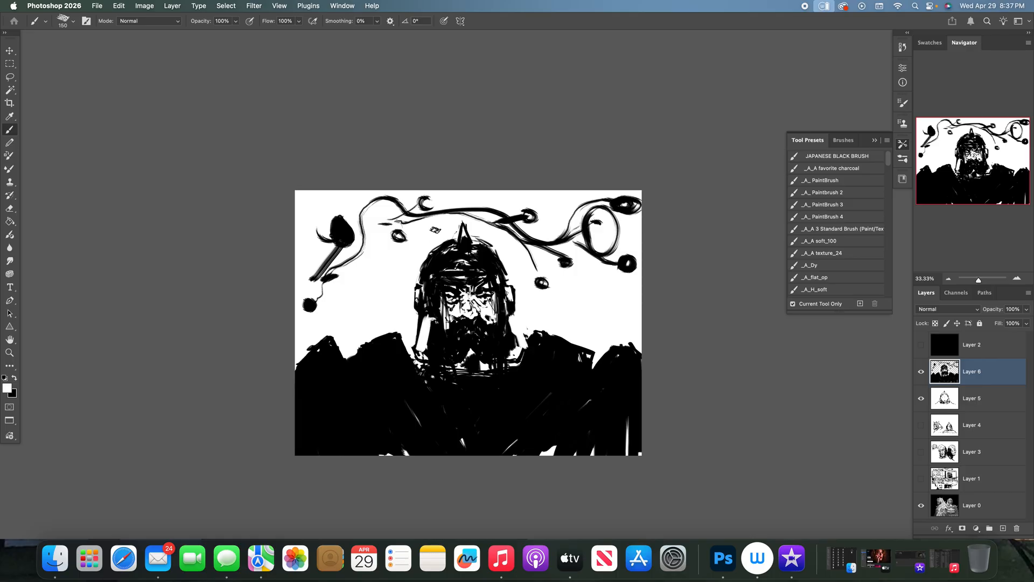
key("super+z")
key("x")
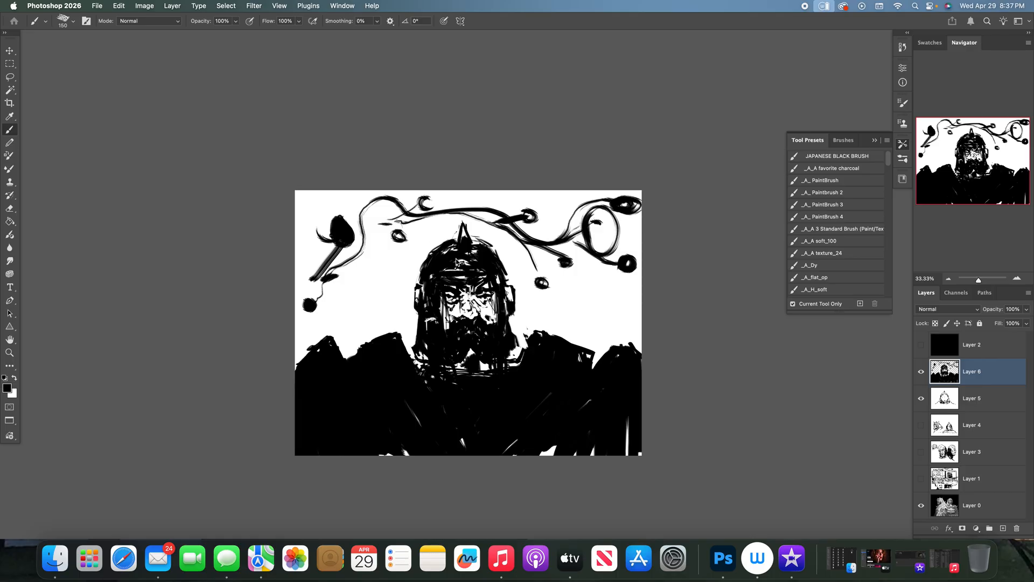
- Darken the helmet's cheek sides, brow and right ear piece, and patch the torso's lower-right corner in black
left_click_drag(424, 323, 425, 354)
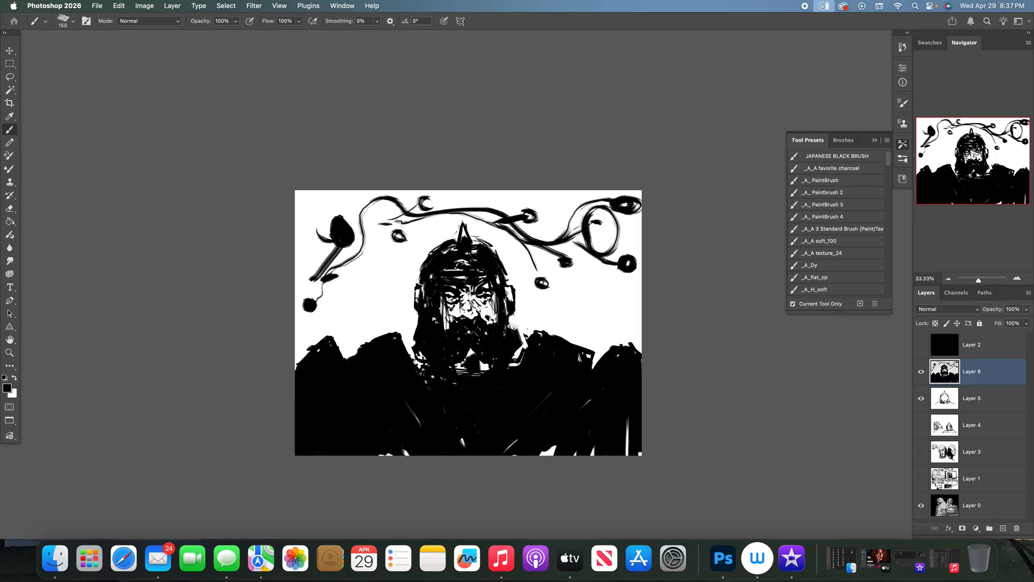
mouse_move(437, 270)
left_mouse_down()
mouse_move(506, 277)
mouse_move(509, 295)
left_mouse_up()
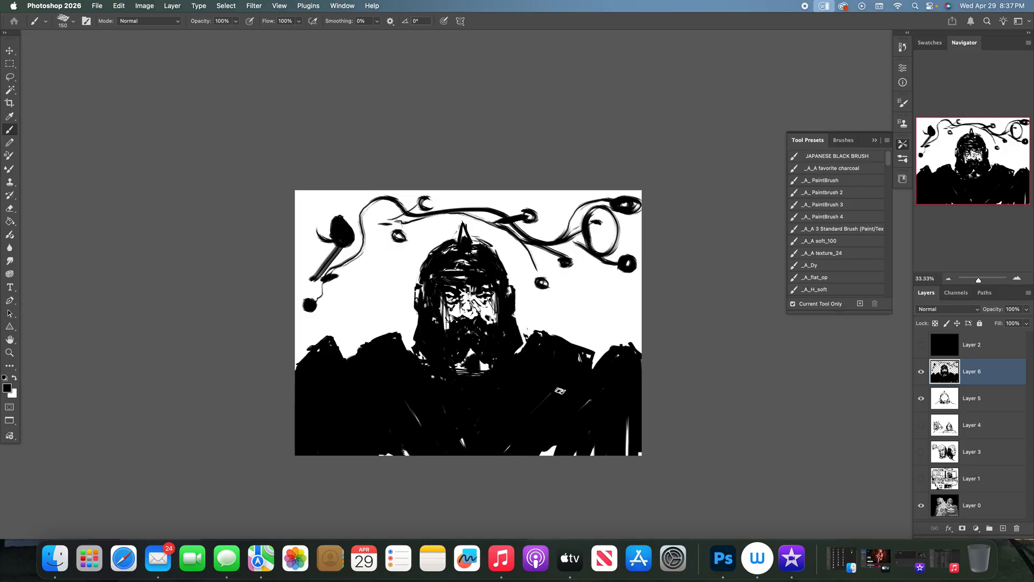
left_click_drag(623, 463, 634, 443)
- Hide Layers 5 and 6 and add a new layer filled with white
left_click_drag(922, 378, 912, 448)
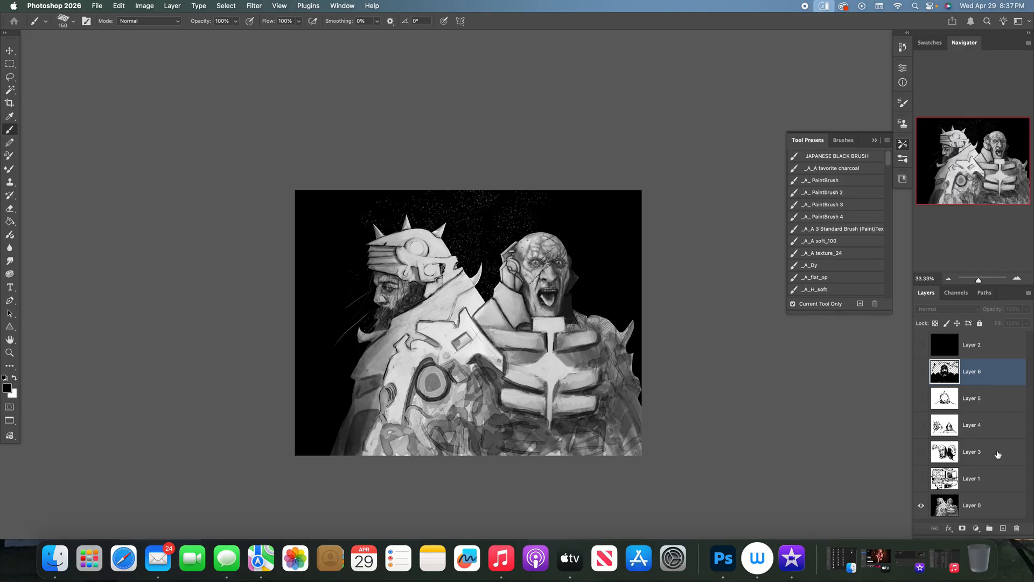
left_click(1003, 528)
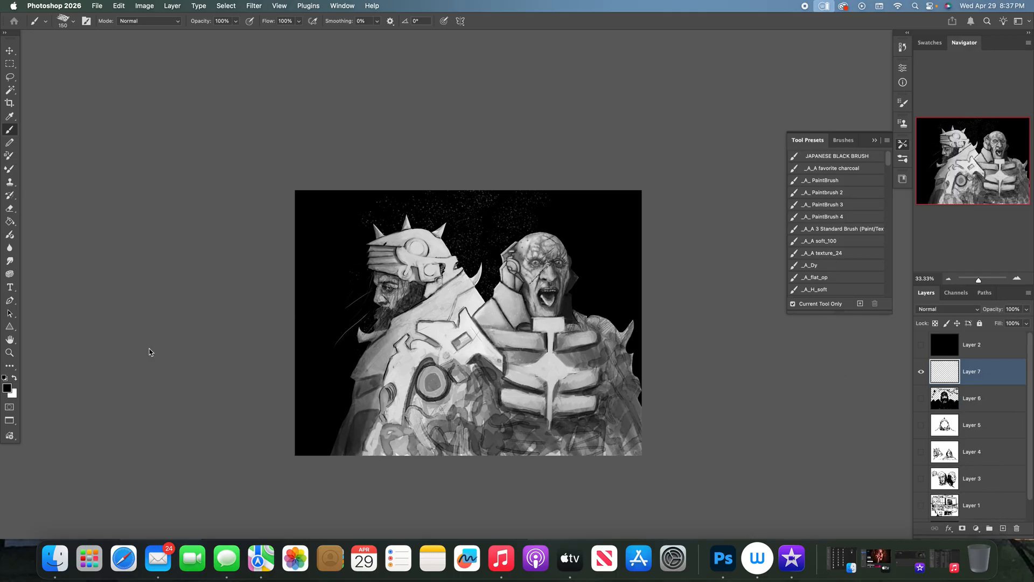
left_click(15, 378)
left_click(9, 221)
left_click(435, 290)
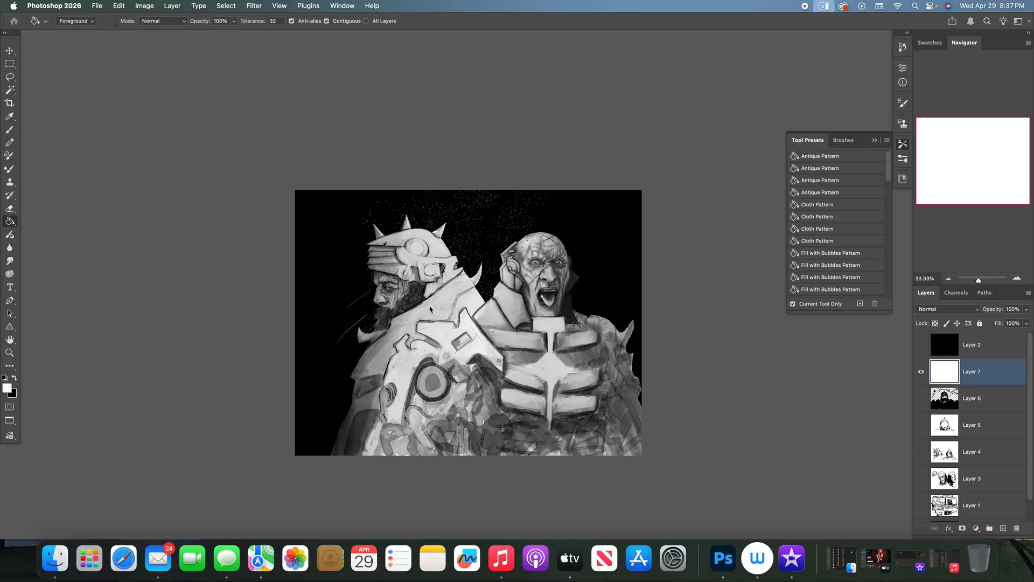
- Add an empty layer above the white one and ready a black brush at size 80
left_click(1003, 528)
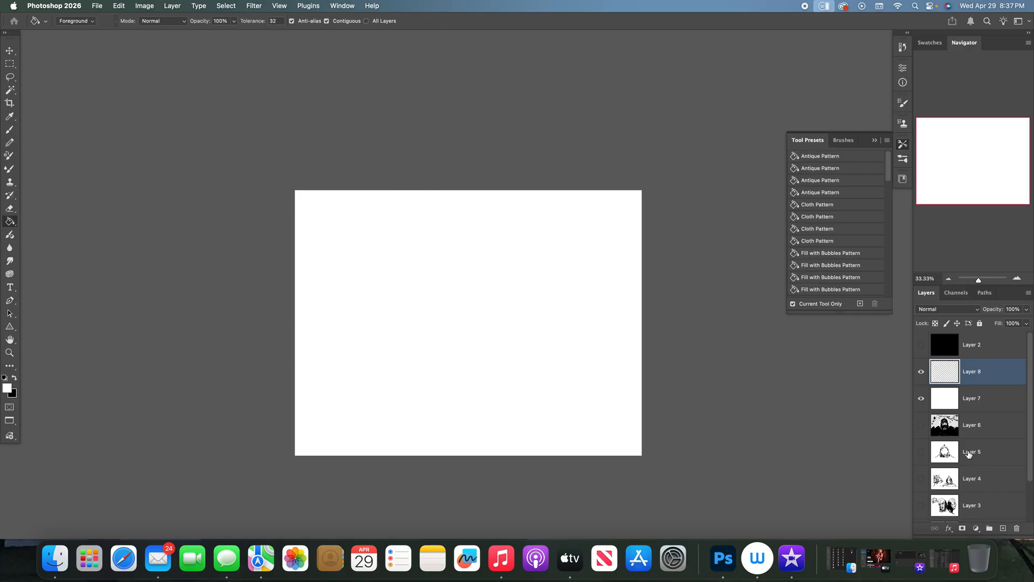
key("x")
key("b")
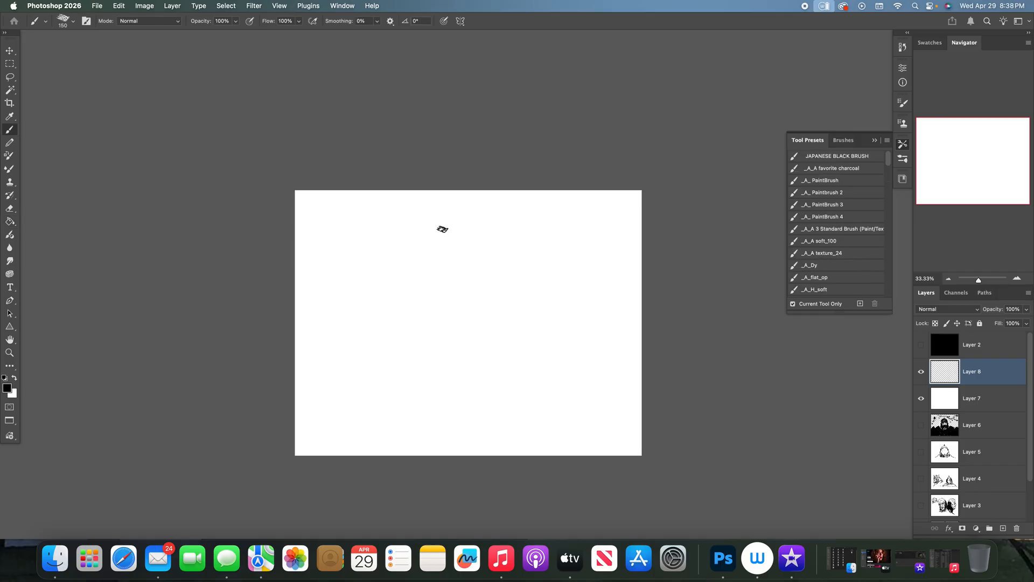
key("bracketleft")
key("bracketleft")
key("bracketleft")
key("bracketleft")
mouse_move(425, 306)
left_mouse_down()
mouse_move(443, 258)
mouse_move(477, 251)
mouse_move(498, 257)
mouse_move(527, 296)
mouse_move(431, 290)
mouse_move(424, 306)
mouse_move(425, 286)
mouse_move(527, 291)
mouse_move(527, 314)
left_mouse_up()
mouse_move(467, 304)
left_mouse_down()
mouse_move(479, 320)
mouse_move(526, 317)
mouse_move(480, 301)
mouse_move(491, 324)
left_mouse_up()
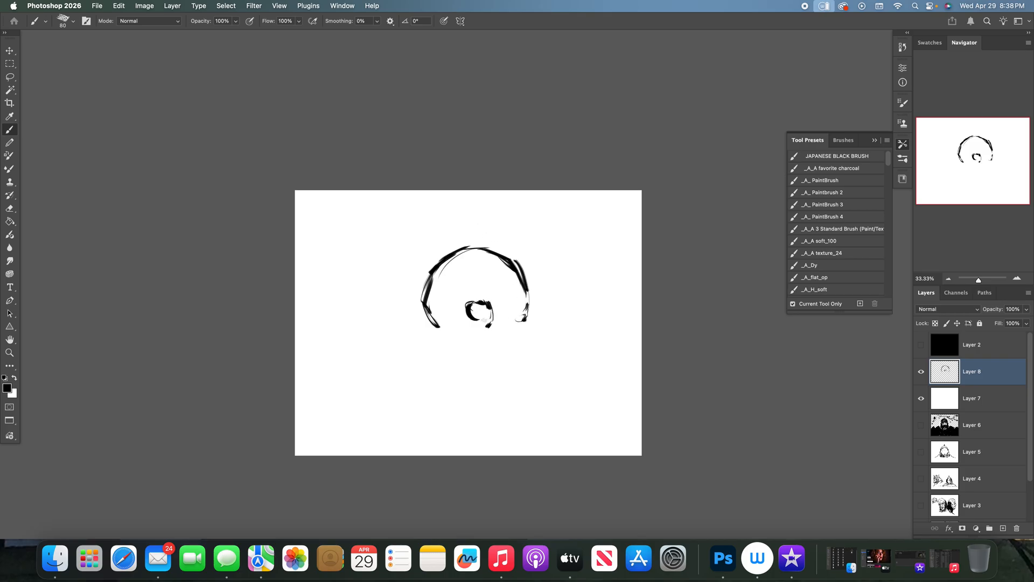
mouse_move(510, 305)
left_mouse_down()
mouse_move(516, 312)
mouse_move(489, 297)
left_mouse_up()
mouse_move(457, 328)
left_mouse_down()
mouse_move(528, 324)
mouse_move(471, 336)
mouse_move(489, 347)
mouse_move(532, 329)
left_mouse_up()
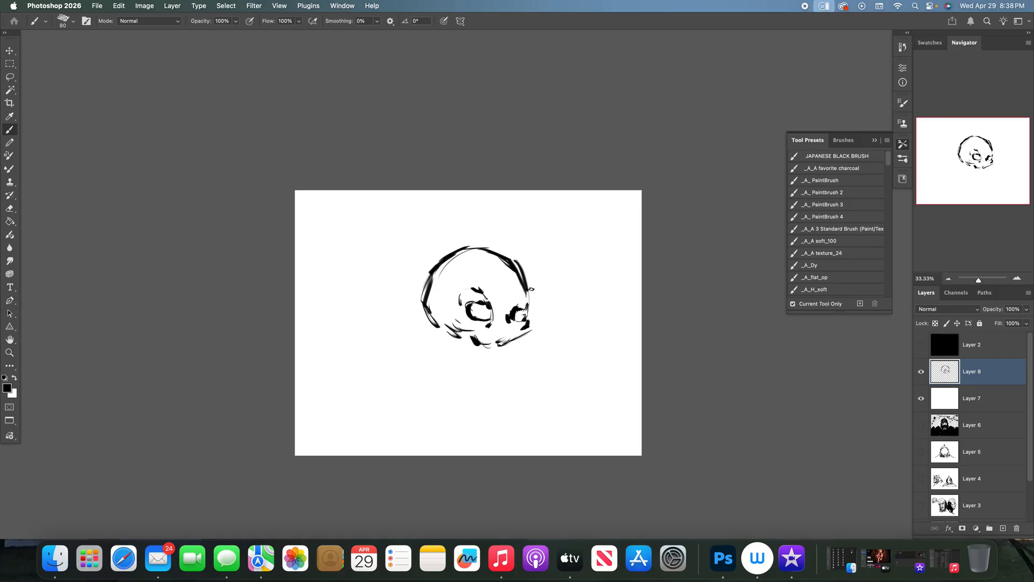
mouse_move(525, 307)
left_mouse_down()
mouse_move(535, 335)
mouse_move(487, 358)
left_mouse_up()
left_click_drag(434, 329, 465, 360)
left_click_drag(409, 369, 477, 380)
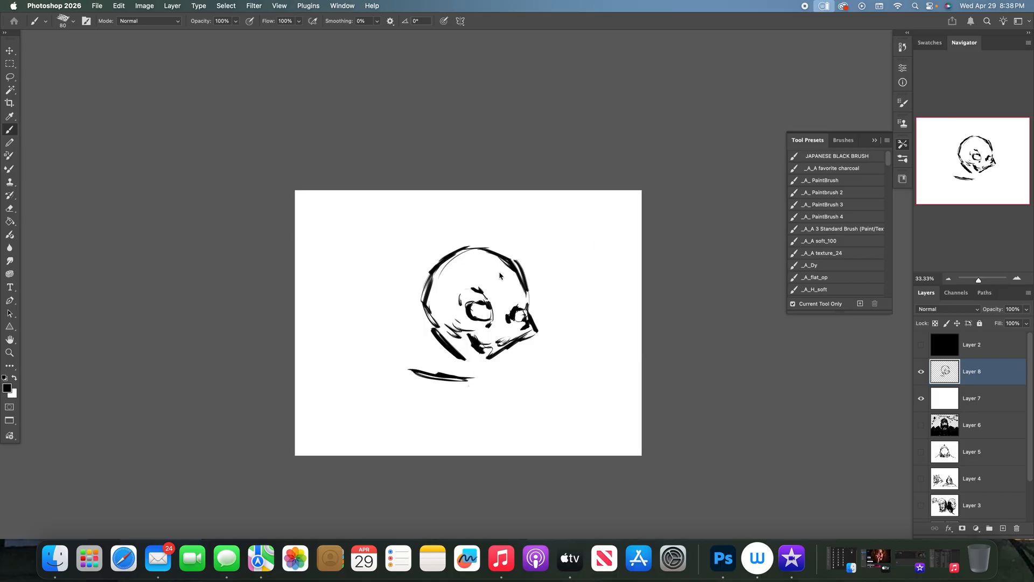
mouse_move(435, 315)
left_mouse_down()
mouse_move(468, 335)
mouse_move(453, 331)
mouse_move(447, 345)
mouse_move(480, 364)
left_mouse_up()
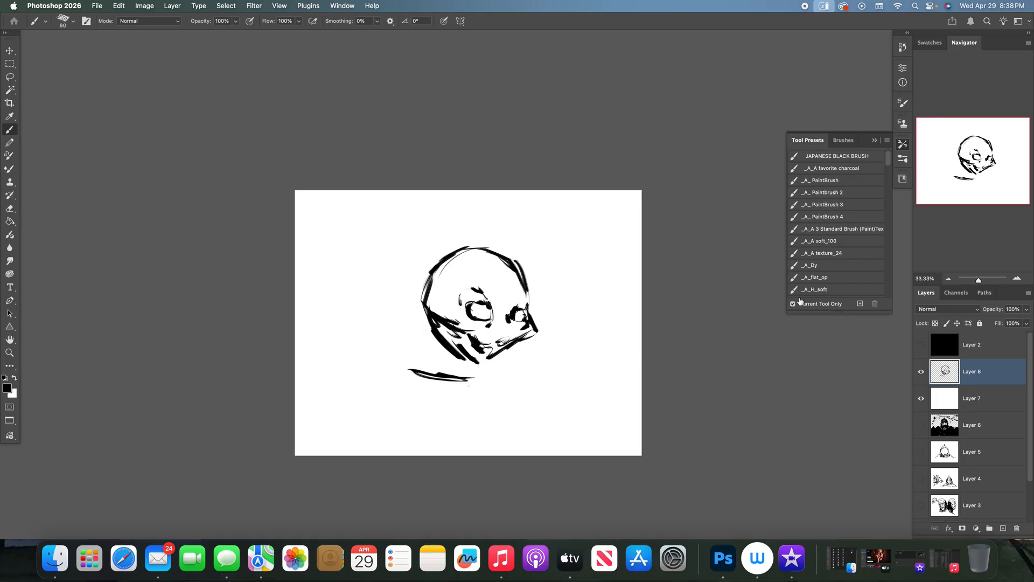
left_click(1017, 530)
left_click(1003, 528)
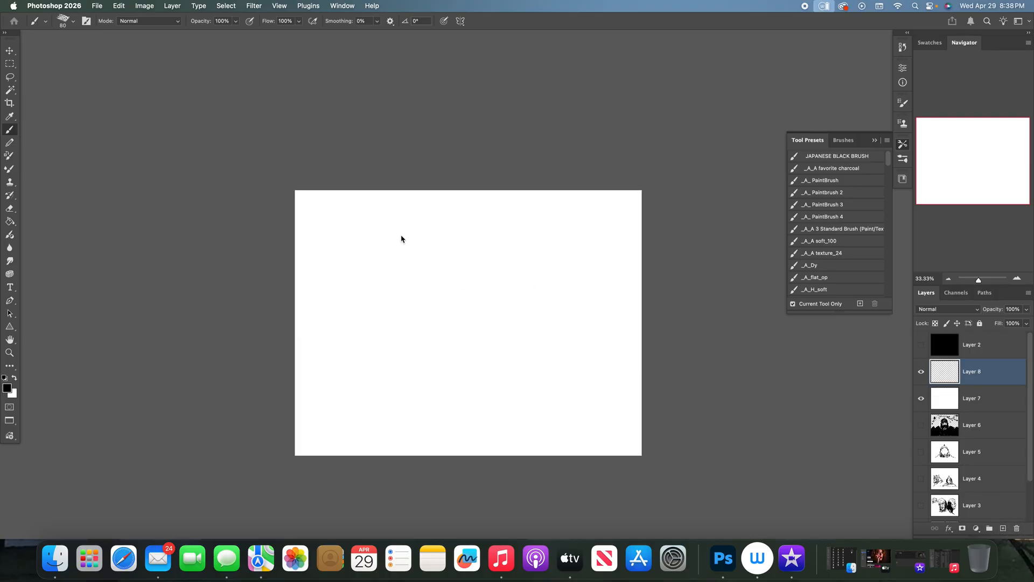
- Sketch a large round bald head in the canvas's upper left and a shape flaring out to its right with a looped end
mouse_move(353, 298)
left_mouse_down()
mouse_move(346, 252)
mouse_move(401, 227)
mouse_move(445, 250)
mouse_move(451, 283)
mouse_move(364, 291)
mouse_move(377, 294)
left_mouse_up()
left_click_drag(426, 278, 423, 290)
mouse_move(416, 262)
left_mouse_down()
mouse_move(420, 240)
mouse_move(359, 303)
mouse_move(395, 303)
mouse_move(389, 290)
mouse_move(404, 311)
mouse_move(490, 293)
left_mouse_up()
mouse_move(438, 327)
left_mouse_down()
mouse_move(540, 307)
mouse_move(509, 294)
mouse_move(516, 320)
left_mouse_up()
mouse_move(535, 306)
left_mouse_down()
mouse_move(537, 314)
mouse_move(494, 320)
left_mouse_up()
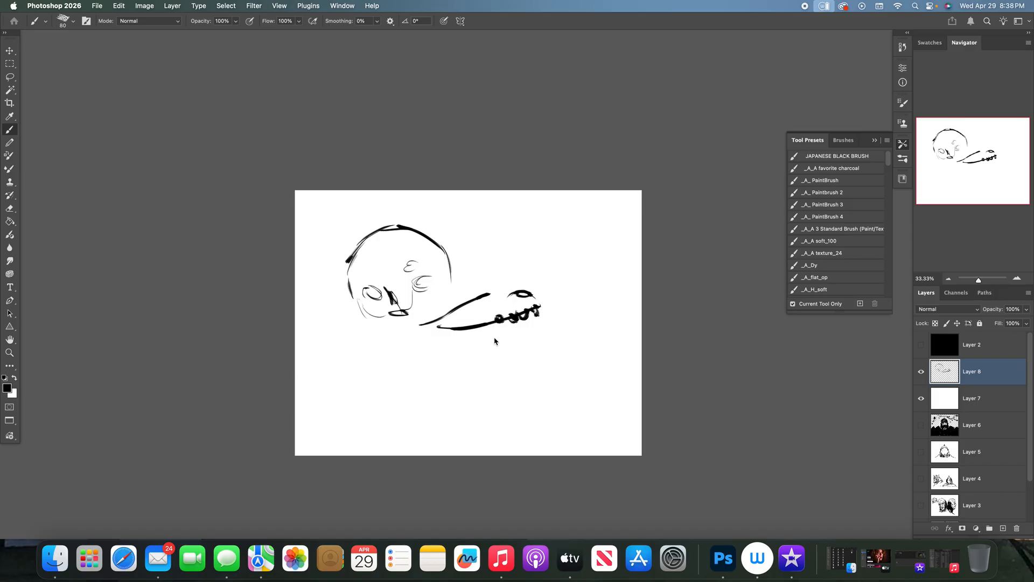
- Complete the flaring shape's lower edge with loops and rough in the neck, shoulders and curled forms below the head
mouse_move(466, 360)
left_mouse_down()
mouse_move(508, 352)
mouse_move(515, 330)
mouse_move(500, 329)
mouse_move(533, 335)
left_mouse_up()
left_click_drag(465, 343, 480, 350)
left_click_drag(444, 349, 411, 336)
mouse_move(404, 339)
left_mouse_down()
mouse_move(406, 325)
mouse_move(413, 336)
left_mouse_up()
mouse_move(411, 326)
left_mouse_down()
mouse_move(434, 326)
mouse_move(412, 326)
mouse_move(385, 353)
mouse_move(408, 359)
left_mouse_up()
mouse_move(393, 353)
left_mouse_down()
mouse_move(423, 349)
mouse_move(388, 389)
left_mouse_up()
left_click_drag(429, 358, 440, 376)
left_click_drag(440, 365, 460, 396)
mouse_move(391, 400)
left_mouse_down()
mouse_move(367, 398)
mouse_move(347, 419)
mouse_move(470, 413)
left_mouse_up()
left_click_drag(474, 385, 498, 423)
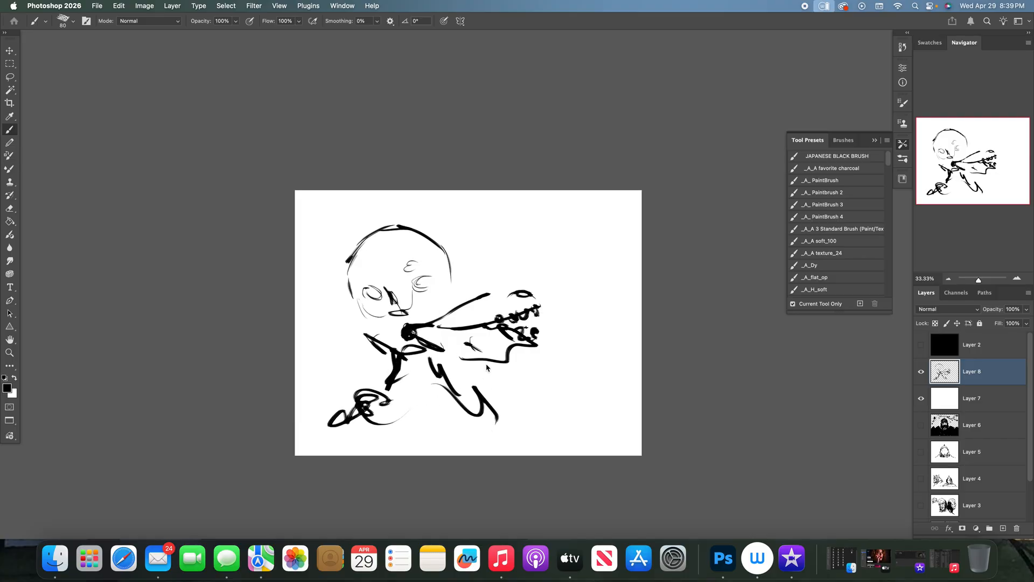
- Define both eyes of the bald head, thicken the jaw on either side and draw a large ear on the right
left_click_drag(369, 294, 433, 282)
left_click_drag(349, 309, 360, 330)
mouse_move(469, 308)
left_mouse_down()
mouse_move(442, 300)
mouse_move(414, 322)
mouse_move(456, 291)
left_mouse_up()
left_click_drag(450, 286, 465, 295)
mouse_move(451, 254)
left_mouse_down()
mouse_move(453, 268)
mouse_move(468, 252)
left_mouse_up()
left_click_drag(464, 277, 471, 299)
left_click_drag(468, 256, 473, 299)
mouse_move(469, 257)
left_mouse_down()
mouse_move(454, 251)
mouse_move(452, 262)
left_mouse_up()
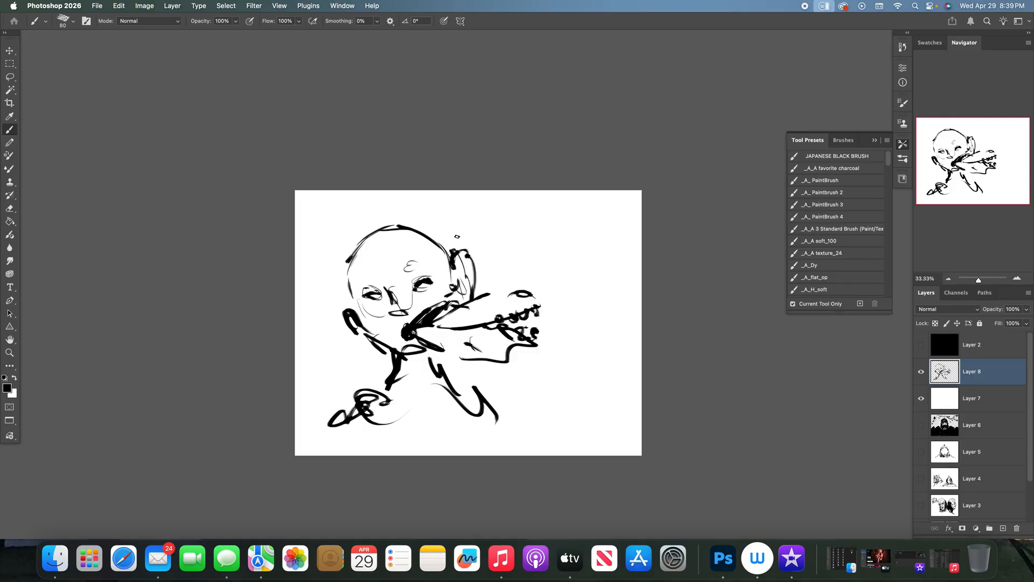
- Hide the bald head's layer, add an empty layer and sketch a new round skull outline with its left eye
left_click(921, 371)
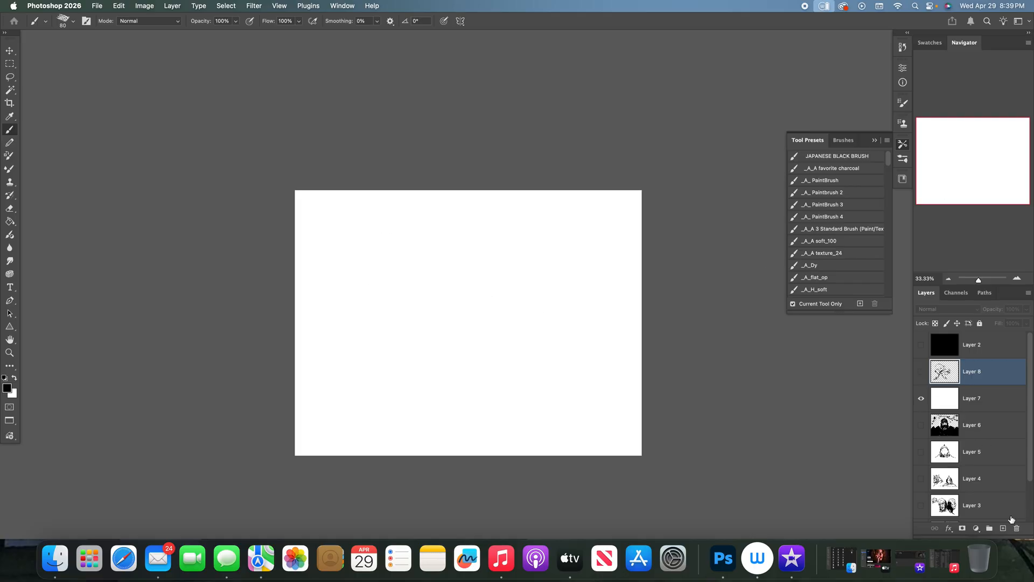
left_click(1003, 528)
mouse_move(365, 286)
left_mouse_down()
mouse_move(376, 240)
mouse_move(407, 223)
mouse_move(442, 231)
mouse_move(472, 264)
mouse_move(373, 272)
mouse_move(376, 311)
mouse_move(383, 296)
left_mouse_up()
left_click_drag(474, 260, 476, 286)
mouse_move(390, 301)
left_mouse_down()
mouse_move(384, 292)
mouse_move(398, 309)
left_mouse_up()
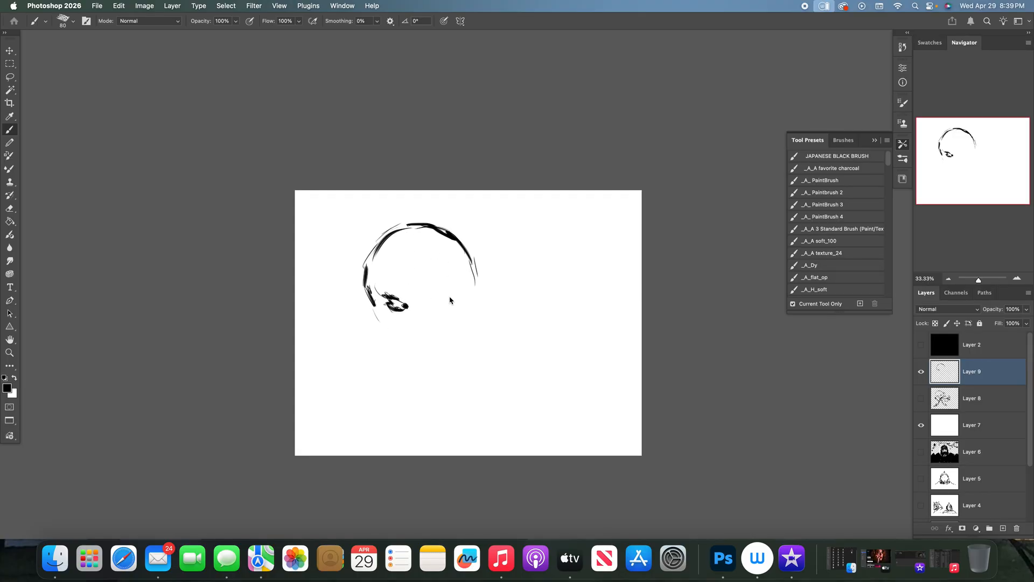
- Draw the narrowed right eye with its brow, and define the left eye socket, cheekbone and temple
mouse_move(451, 294)
left_mouse_down()
mouse_move(462, 293)
mouse_move(402, 293)
mouse_move(414, 305)
mouse_move(442, 287)
left_mouse_up()
left_click_drag(445, 298, 451, 290)
left_click_drag(444, 296, 463, 284)
left_click_drag(436, 303, 443, 296)
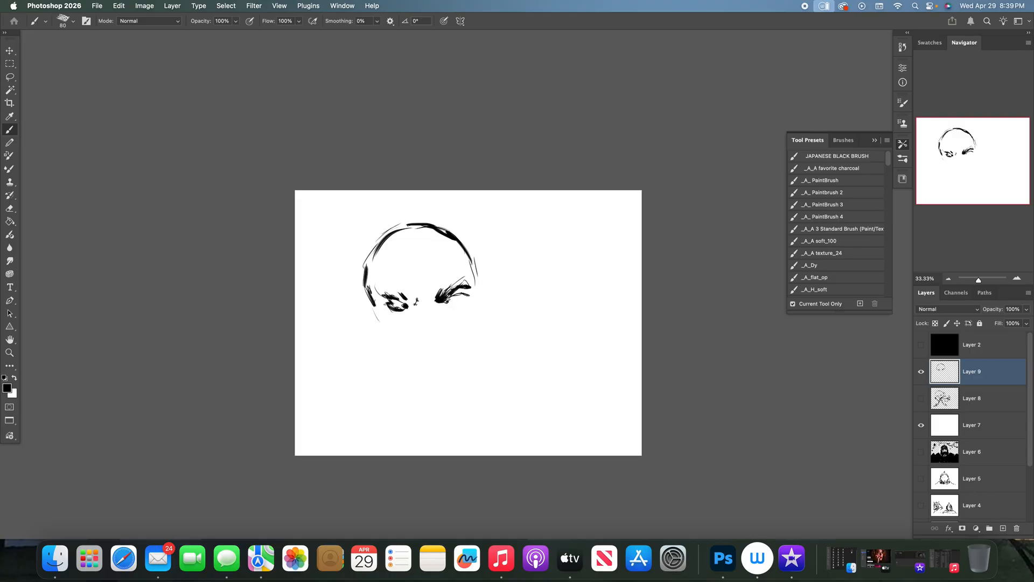
mouse_move(446, 296)
left_mouse_down()
mouse_move(439, 305)
mouse_move(375, 294)
left_mouse_up()
mouse_move(375, 294)
left_mouse_down()
mouse_move(395, 333)
mouse_move(369, 241)
left_mouse_up()
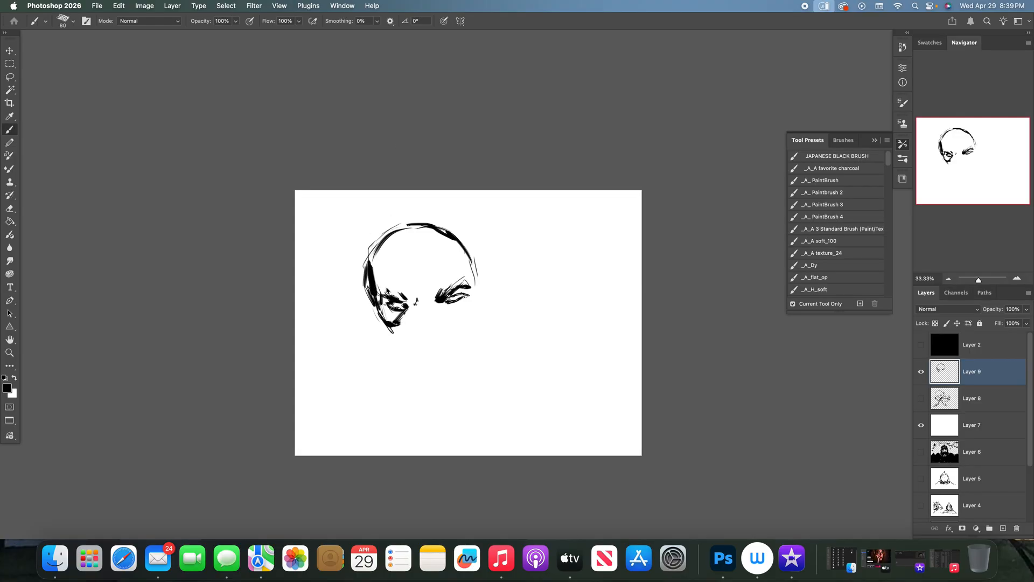
- Clean up the skull's left edge and paint thick black hair from the crown into long strands down that side
key("e")
mouse_move(367, 241)
left_mouse_down()
mouse_move(363, 294)
mouse_move(368, 282)
mouse_move(377, 319)
left_mouse_up()
key("b")
left_click_drag(369, 272, 367, 332)
left_click_drag(375, 248, 383, 381)
left_click_drag(390, 245, 374, 269)
mouse_move(396, 225)
left_mouse_down()
mouse_move(361, 265)
mouse_move(389, 253)
mouse_move(372, 330)
left_mouse_up()
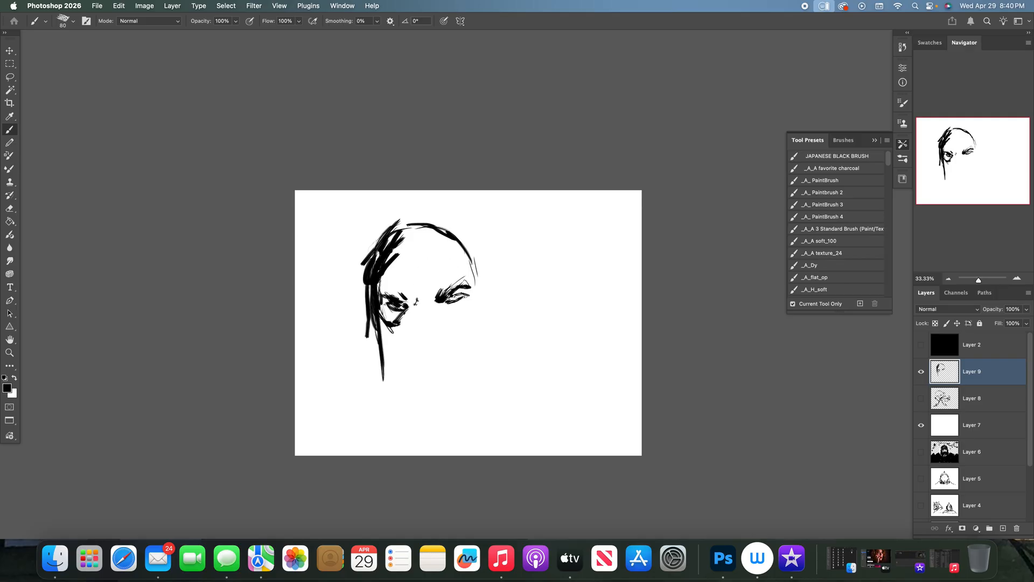
- Darken the right eye, fill in the hairline along the crown, and add forehead marks and the nose
left_click_drag(454, 295, 439, 306)
mouse_move(399, 281)
left_mouse_down()
mouse_move(410, 290)
mouse_move(425, 279)
left_mouse_up()
mouse_move(414, 238)
left_mouse_down()
mouse_move(433, 229)
mouse_move(396, 242)
mouse_move(398, 261)
mouse_move(386, 262)
left_mouse_up()
mouse_move(443, 244)
left_mouse_down()
mouse_move(417, 258)
mouse_move(452, 245)
mouse_move(466, 266)
left_mouse_up()
left_click_drag(404, 322, 410, 333)
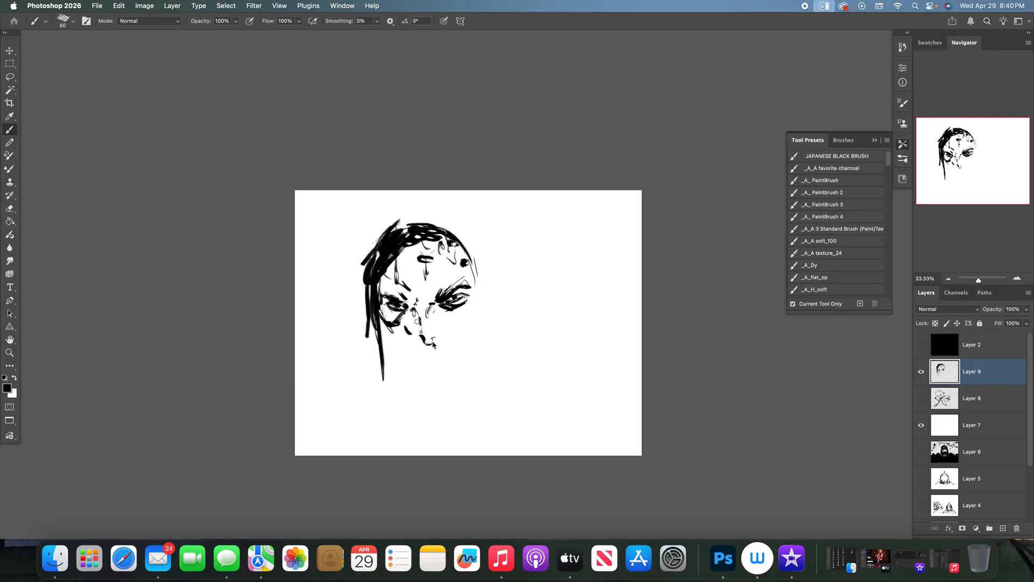
left_click_drag(415, 329, 418, 337)
mouse_move(419, 317)
left_mouse_down()
mouse_move(439, 330)
mouse_move(430, 319)
left_mouse_up()
- Add thin hair strands beside the left cheek and shape the lower face, right cheek and right temple
left_click_drag(386, 267, 381, 286)
left_click_drag(388, 268, 386, 286)
left_click_drag(391, 322, 398, 362)
left_click_drag(386, 321, 390, 341)
mouse_move(380, 323)
left_mouse_down()
mouse_move(386, 349)
mouse_move(399, 337)
left_mouse_up()
mouse_move(391, 328)
left_mouse_down()
mouse_move(424, 350)
mouse_move(453, 325)
left_mouse_up()
left_click_drag(451, 326, 471, 308)
left_click_drag(471, 286, 473, 290)
- Flip the canvas horizontally and ready the Move tool
key("super+shift+h")
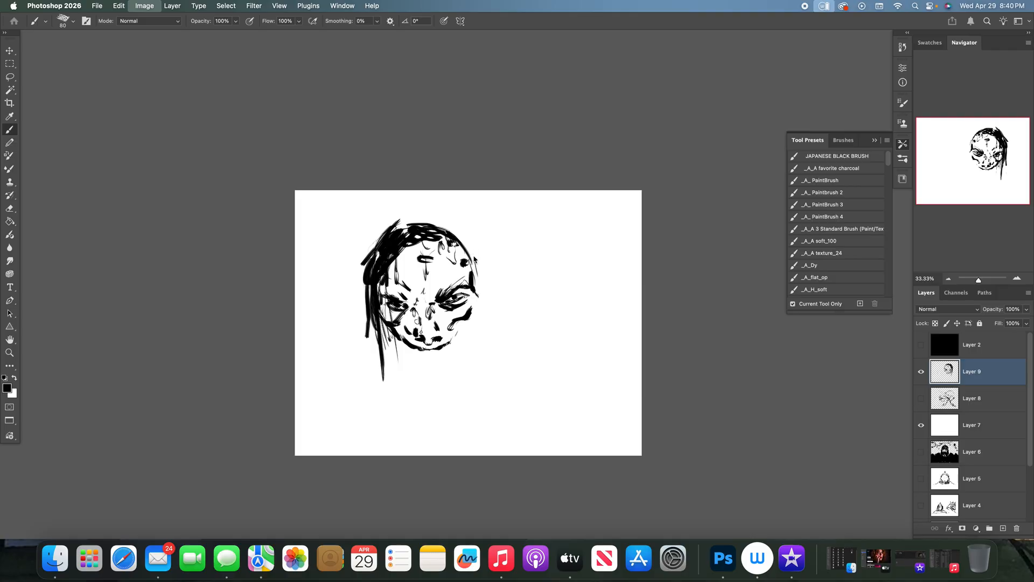
left_click(10, 50)
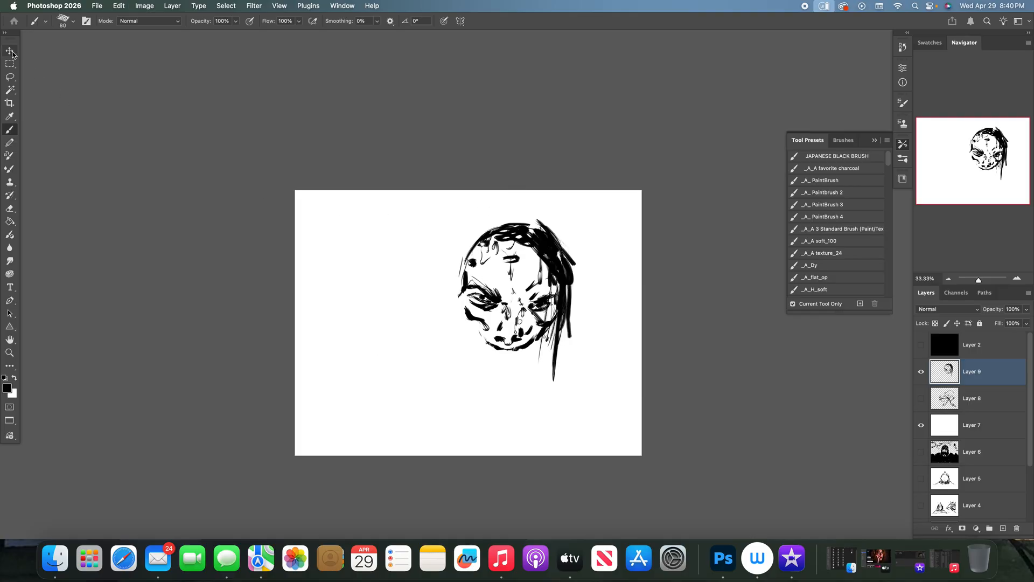
left_click(520, 251)
left_click_drag(520, 250, 495, 245)
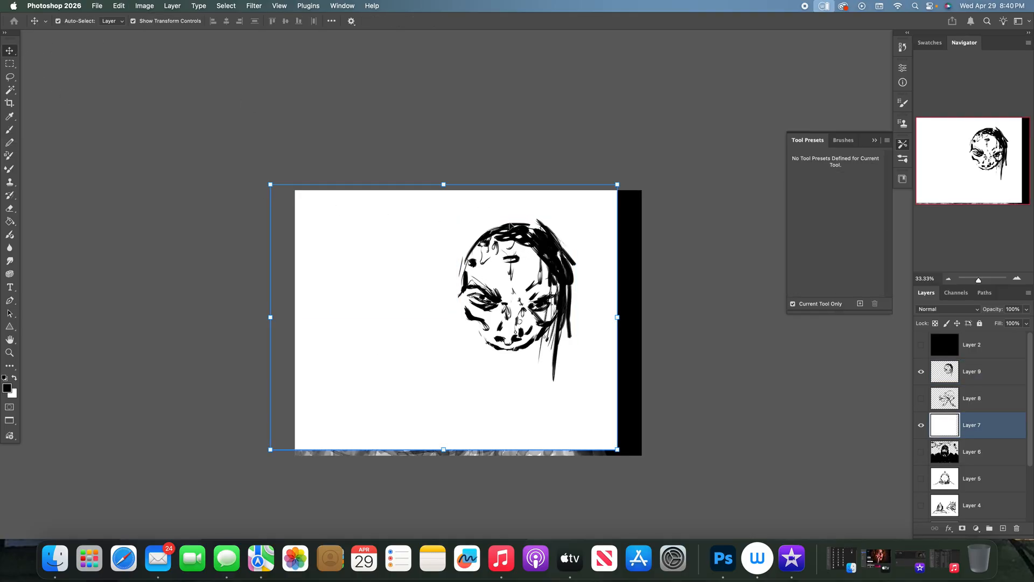
key("super+z")
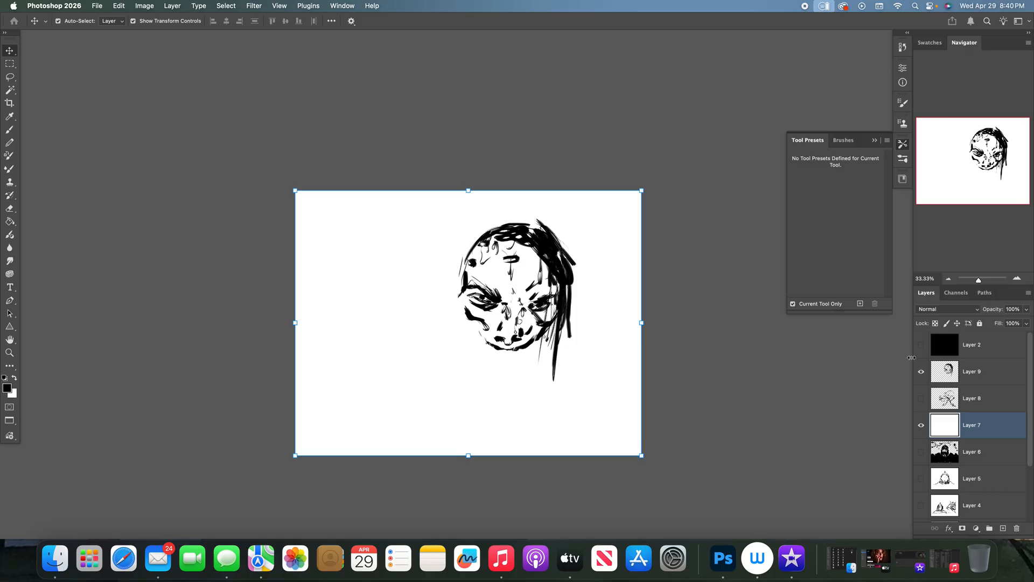
- Select Layer 9 and move the mirrored head up and left to the canvas's upper centre
left_click(970, 371)
left_click_drag(536, 239, 484, 221)
key("b")
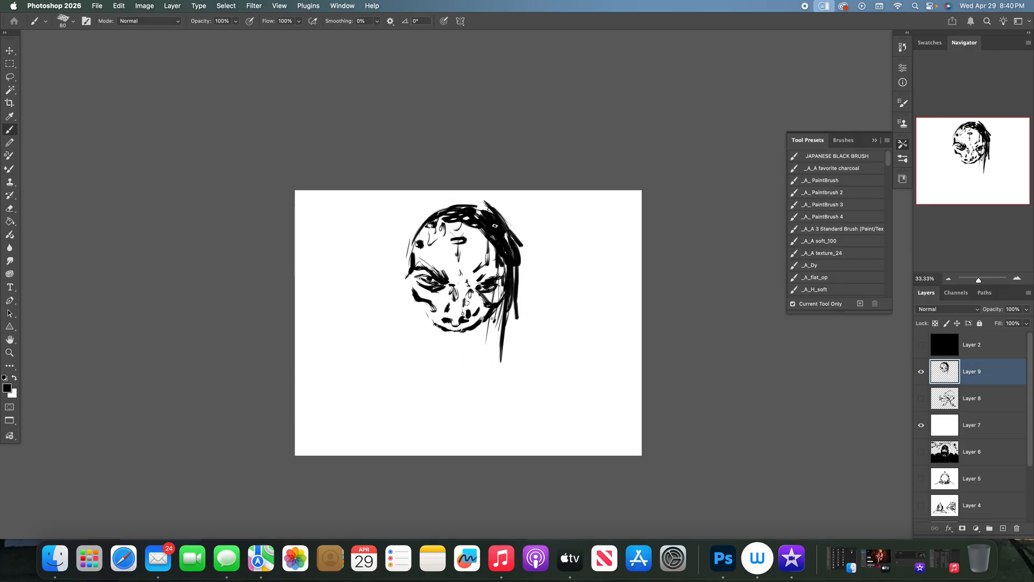
- Redraw the head's upper-left contour and break up the black hairline with highlights, using a size 50 brush
mouse_move(407, 267)
left_mouse_down()
mouse_move(428, 212)
mouse_move(486, 209)
mouse_move(423, 231)
mouse_move(468, 207)
mouse_move(451, 201)
left_mouse_up()
key("e")
key("b")
left_click_drag(415, 244, 427, 221)
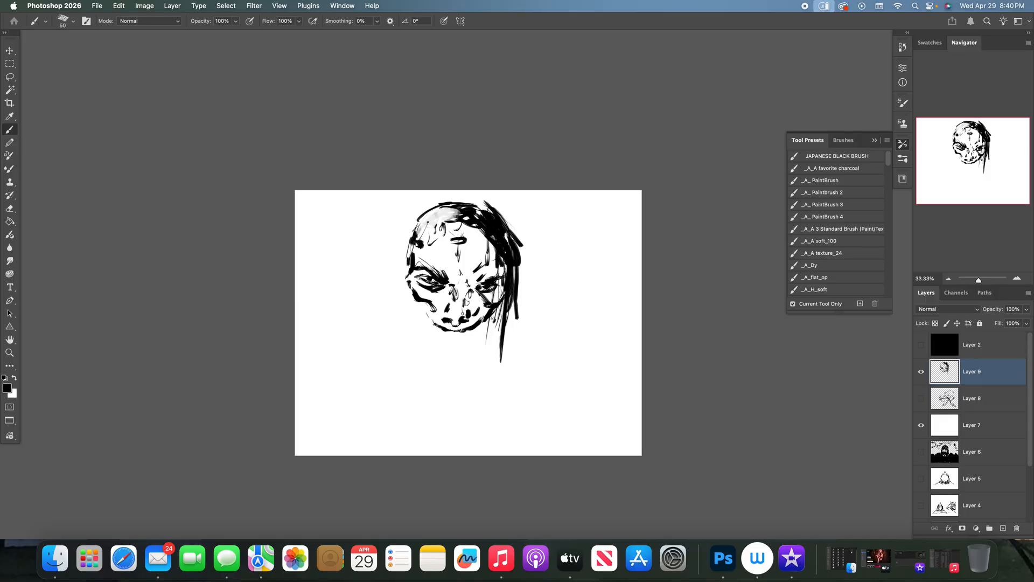
- Add small ears on both sides of the head and thicken the jawline beneath the face
left_click_drag(408, 245, 407, 258)
mouse_move(406, 270)
left_mouse_down()
mouse_move(404, 287)
mouse_move(406, 271)
left_mouse_up()
left_click_drag(517, 284, 515, 319)
mouse_move(418, 305)
left_mouse_down()
mouse_move(445, 333)
mouse_move(486, 323)
left_mouse_up()
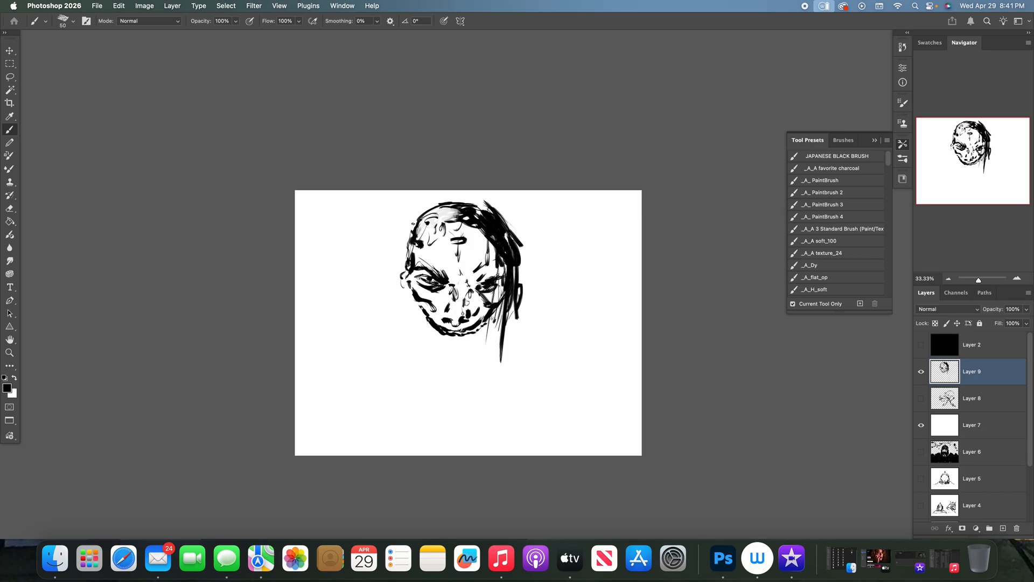
- Extend the left ear's lower edge, darken the brows and eyes, and add short strokes down the nose
left_click_drag(402, 280, 413, 300)
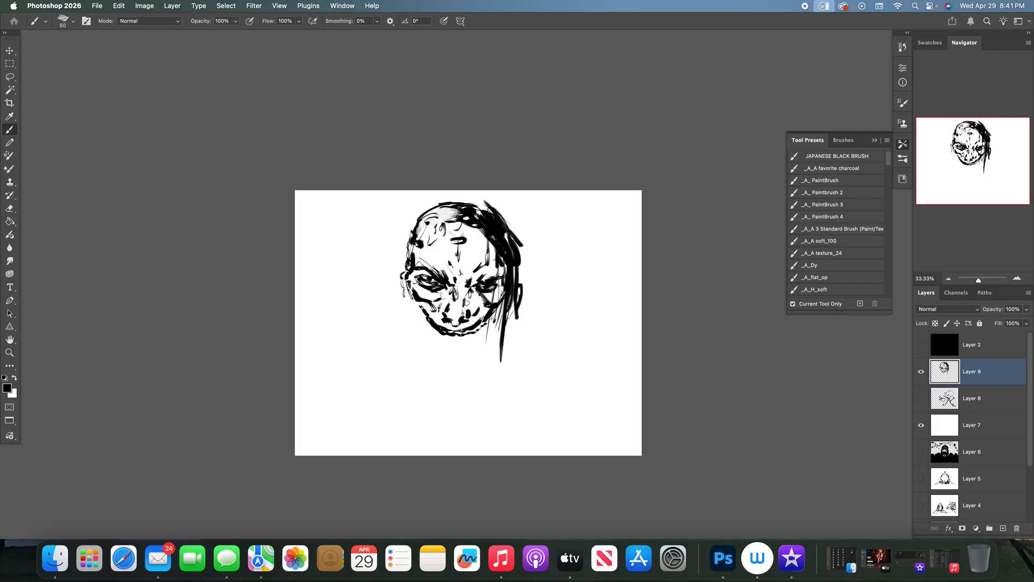
left_click_drag(461, 287, 462, 299)
left_click_drag(469, 287, 467, 298)
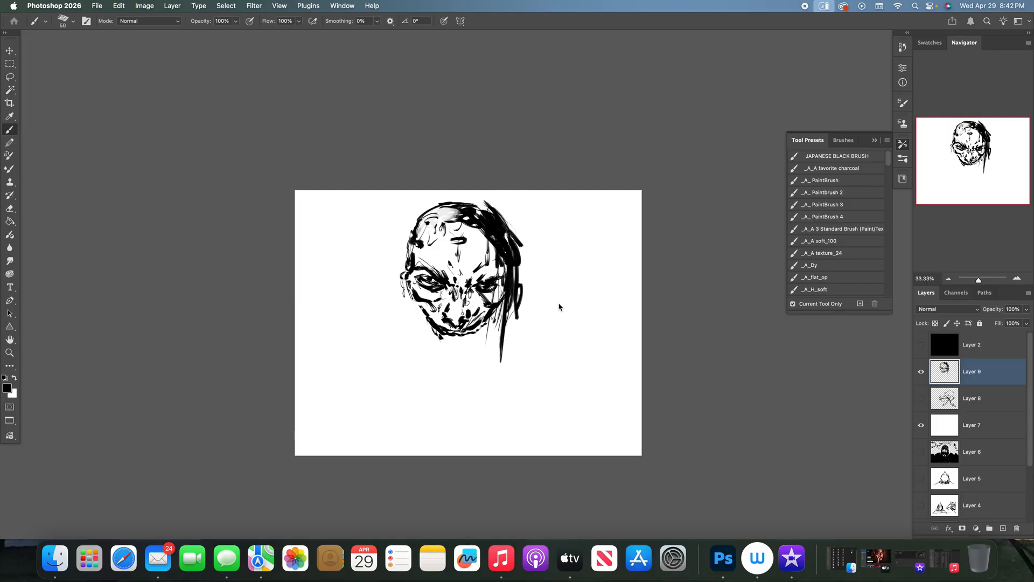
- Sketch a small stick figure beside a tall pole with an upward arrow to the right of the head, and erase the doodle
mouse_move(563, 291)
left_mouse_down()
mouse_move(560, 318)
mouse_move(587, 308)
left_mouse_up()
left_click_drag(591, 299, 590, 325)
left_click_drag(592, 265, 592, 325)
left_click_drag(593, 297, 595, 334)
left_click_drag(593, 270, 594, 326)
left_click_drag(591, 256, 593, 320)
left_click_drag(589, 217, 590, 256)
left_click_drag(590, 224, 593, 263)
mouse_move(575, 195)
left_mouse_down()
mouse_move(594, 216)
mouse_move(593, 237)
left_mouse_up()
mouse_move(567, 280)
left_mouse_down()
mouse_move(573, 252)
mouse_move(576, 261)
left_mouse_up()
mouse_move(563, 301)
left_mouse_down()
mouse_move(563, 342)
mouse_move(594, 344)
mouse_move(537, 349)
mouse_move(592, 349)
left_mouse_up()
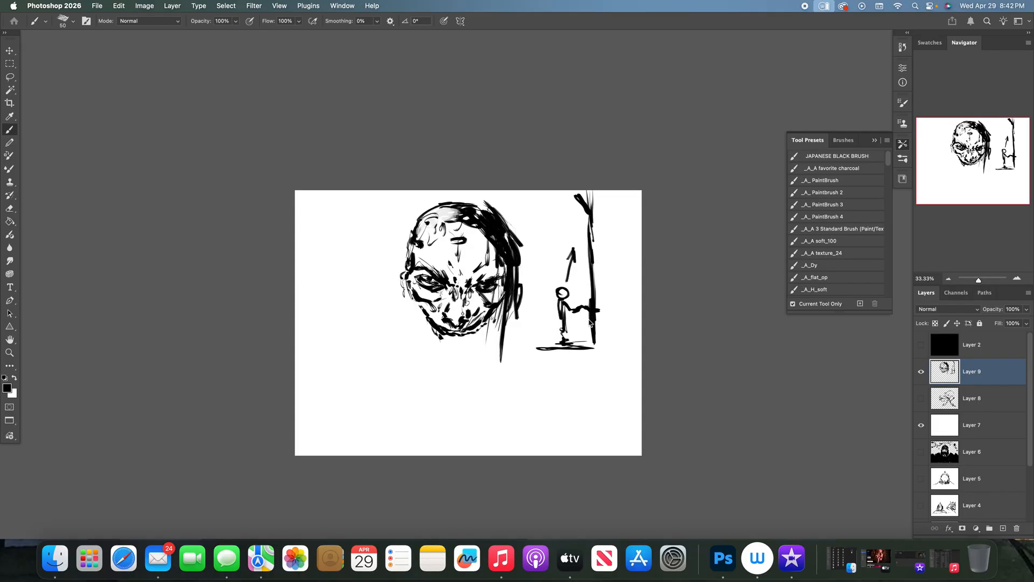
left_click_drag(552, 328, 558, 340)
key("e")
mouse_move(550, 247)
left_mouse_down()
mouse_move(562, 360)
mouse_move(567, 254)
mouse_move(584, 183)
mouse_move(599, 193)
mouse_move(572, 259)
mouse_move(567, 347)
mouse_move(564, 292)
mouse_move(559, 332)
mouse_move(567, 352)
mouse_move(602, 353)
mouse_move(585, 160)
mouse_move(565, 314)
mouse_move(547, 279)
mouse_move(538, 348)
mouse_move(595, 348)
mouse_move(590, 362)
mouse_move(587, 284)
mouse_move(589, 320)
mouse_move(601, 344)
mouse_move(606, 336)
mouse_move(572, 347)
mouse_move(550, 267)
mouse_move(559, 237)
mouse_move(583, 273)
mouse_move(578, 217)
left_mouse_up()
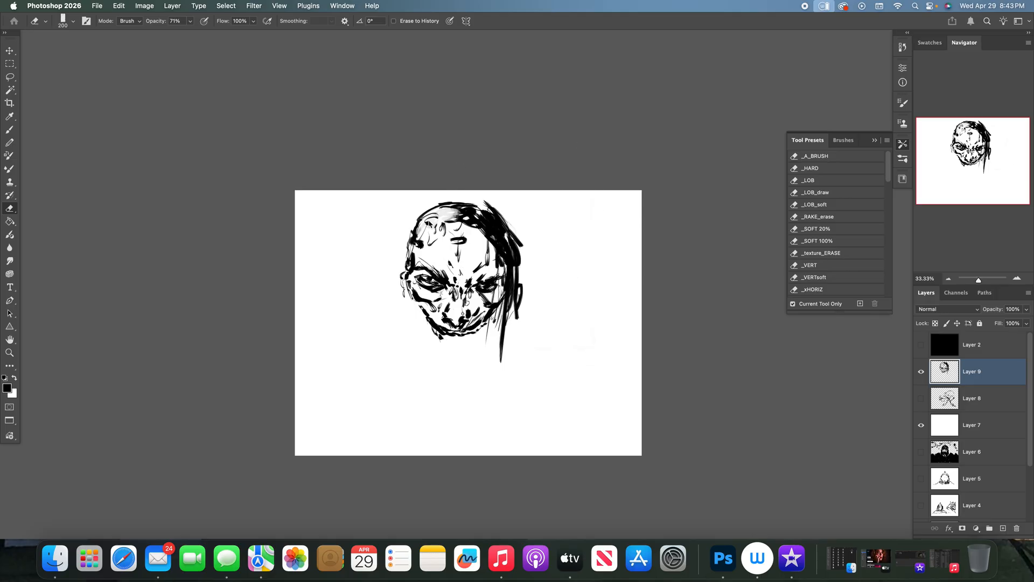
- Thin out the heavy black strokes around the mouth and lower jawline with a size 45 eraser, removing the stray marks beneath the jaw
key("bracketleft")
key("bracketleft")
key("bracketleft")
key("bracketleft")
key("bracketleft")
key("bracketleft")
key("bracketleft")
key("bracketleft")
key("bracketleft")
mouse_move(441, 332)
left_mouse_down()
mouse_move(433, 321)
mouse_move(452, 332)
mouse_move(475, 325)
left_mouse_up()
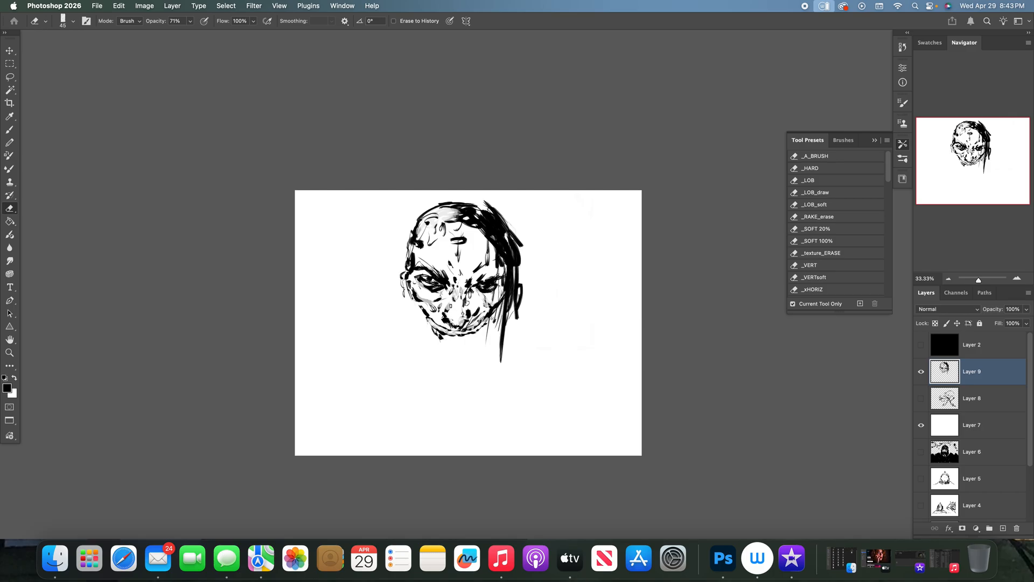
key("b")
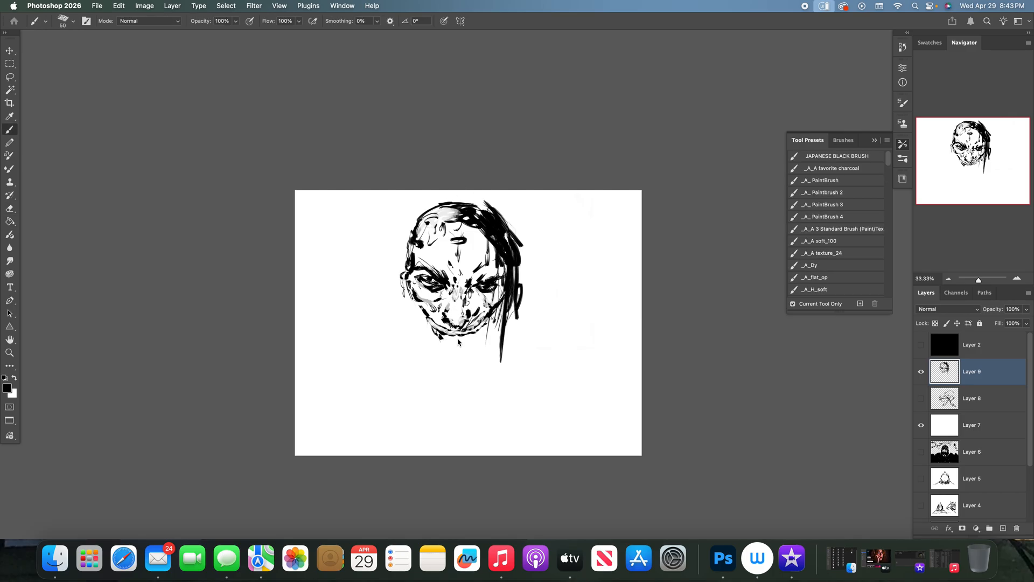
key("e")
left_click_drag(439, 338, 442, 341)
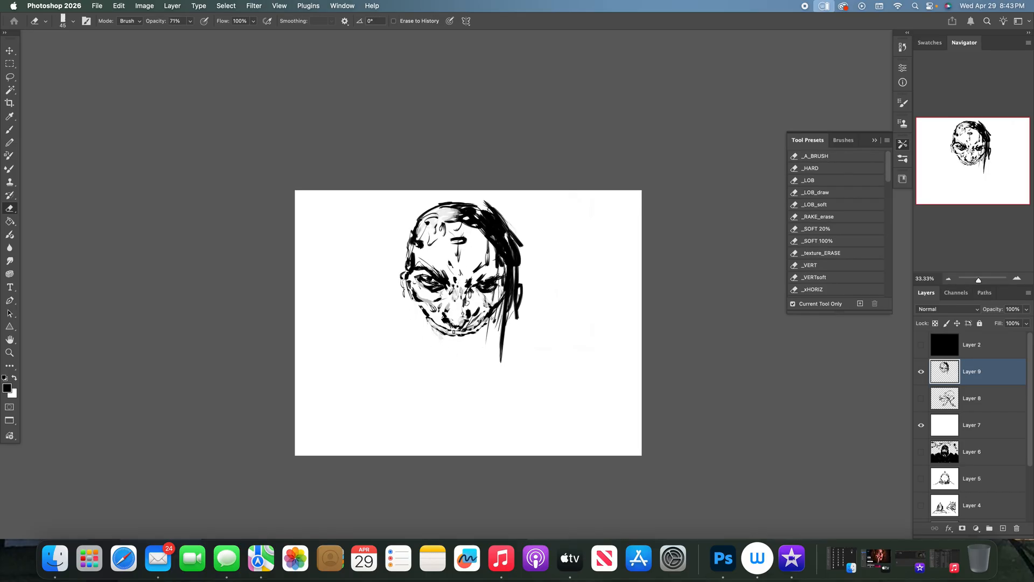
- Scale the head on Layer 9 to 90.60% and move it up against the canvas's upper edge
key("super+t")
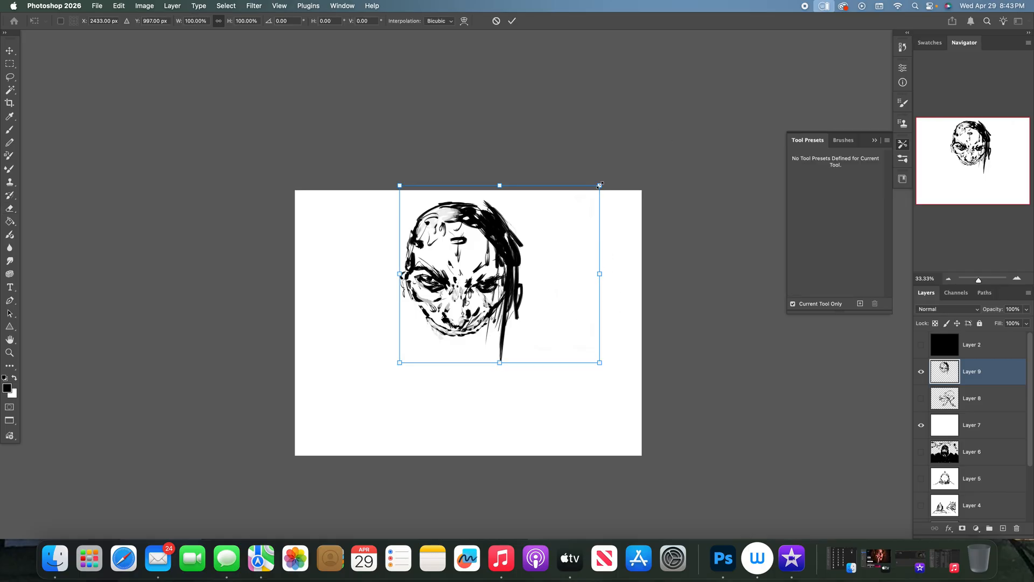
left_click_drag(599, 185, 582, 203)
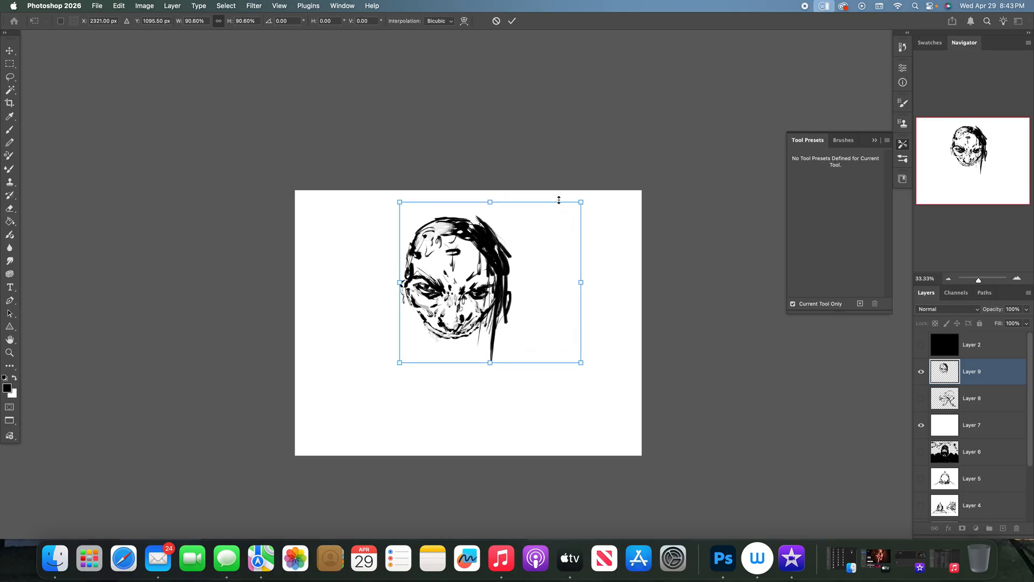
left_click_drag(484, 239, 488, 220)
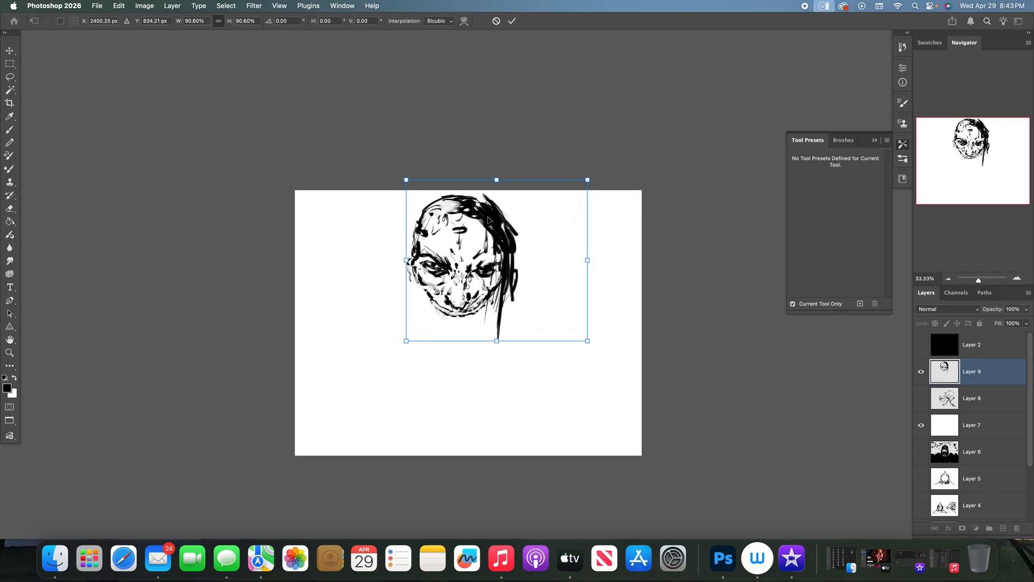
key("Return")
key("e")
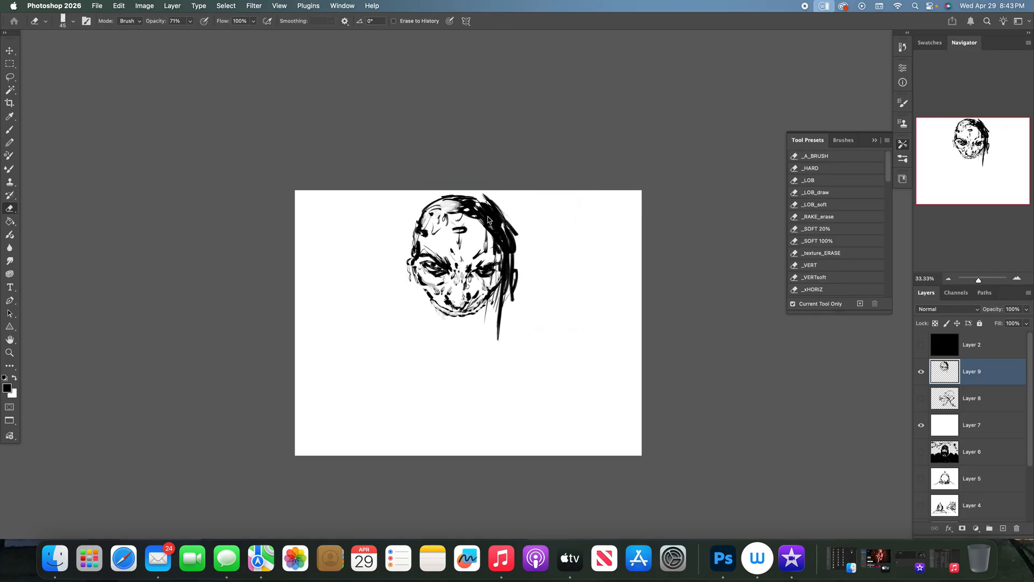
- Draw a stretched upper lip below the nose with a row of small upper teeth, using a size 50 brush
key("b")
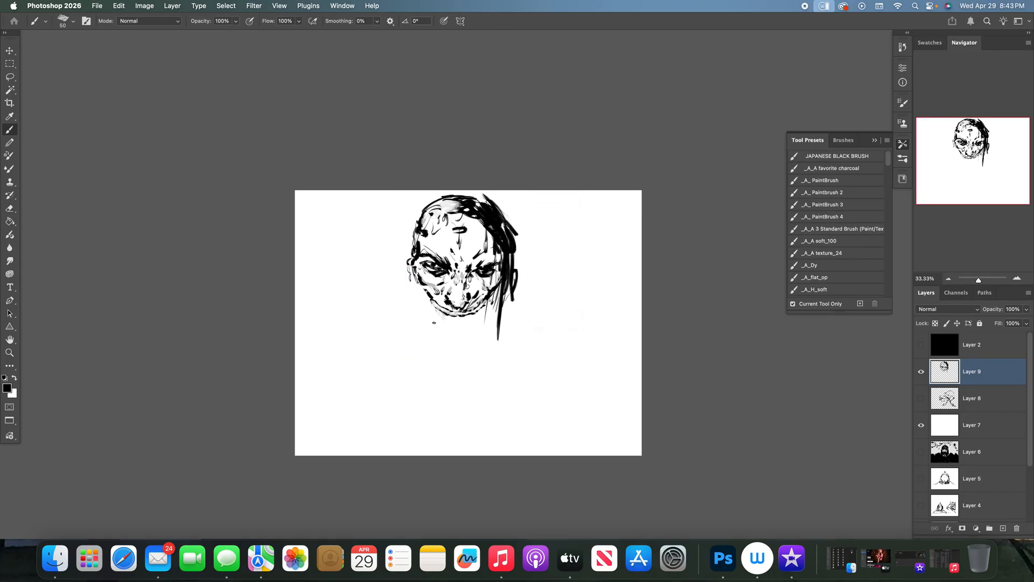
mouse_move(429, 309)
left_mouse_down()
mouse_move(442, 341)
mouse_move(461, 343)
mouse_move(483, 303)
mouse_move(431, 309)
mouse_move(435, 341)
mouse_move(445, 338)
left_mouse_up()
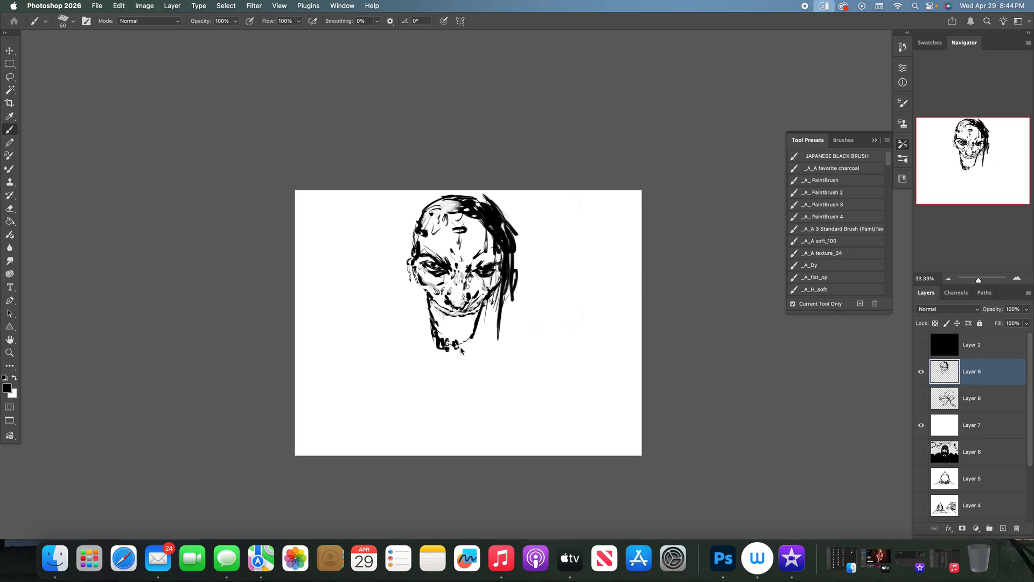
left_click_drag(467, 345, 475, 338)
- Scribble a short note to the left of the face and erase it with an enlarged size 125 eraser
mouse_move(341, 310)
left_mouse_down()
mouse_move(350, 305)
mouse_move(364, 324)
left_mouse_up()
mouse_move(334, 311)
left_mouse_down()
mouse_move(327, 321)
mouse_move(383, 303)
mouse_move(377, 317)
left_mouse_up()
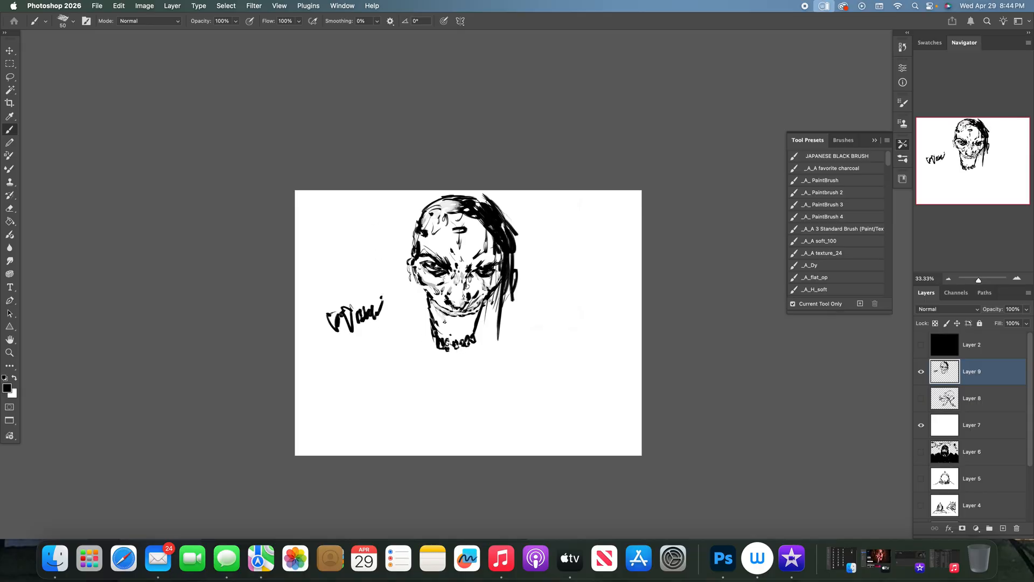
key("e")
mouse_move(386, 307)
left_mouse_down()
mouse_move(345, 327)
mouse_move(370, 300)
mouse_move(354, 278)
mouse_move(394, 309)
mouse_move(329, 306)
mouse_move(336, 333)
mouse_move(347, 312)
mouse_move(364, 329)
mouse_move(374, 294)
mouse_move(337, 323)
mouse_move(322, 308)
mouse_move(345, 336)
mouse_move(349, 308)
mouse_move(373, 322)
mouse_move(379, 292)
mouse_move(386, 297)
mouse_move(382, 316)
mouse_move(390, 306)
mouse_move(334, 308)
mouse_move(335, 320)
mouse_move(374, 330)
mouse_move(362, 313)
mouse_move(335, 312)
mouse_move(348, 328)
mouse_move(375, 322)
mouse_move(375, 288)
mouse_move(347, 323)
left_mouse_up()
key("bracketright")
key("bracketright")
key("bracketright")
key("bracketright")
key("bracketright")
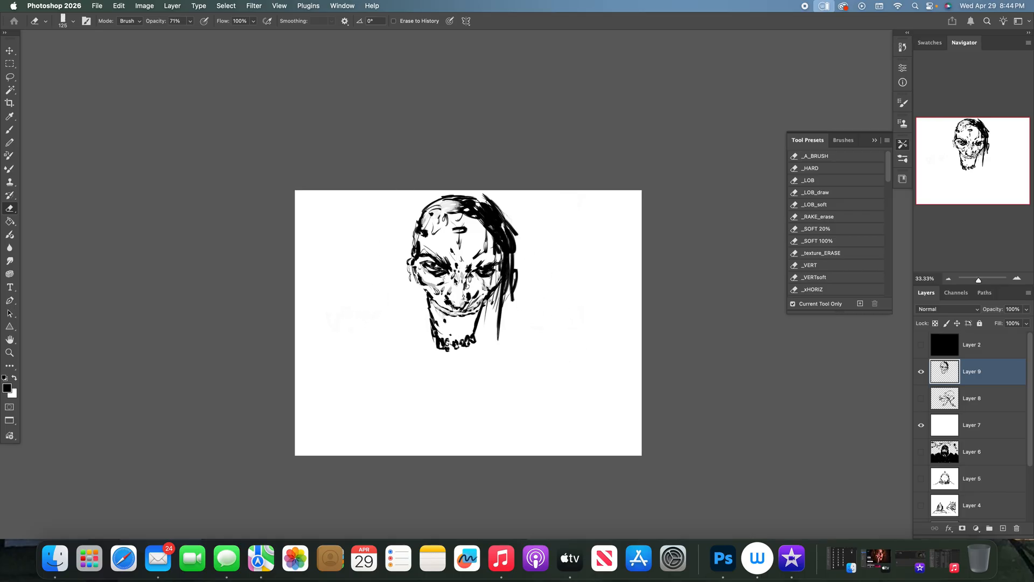
- Touch up the left side of the teeth in white and add short black strokes between the nose and the upper teeth
key("b")
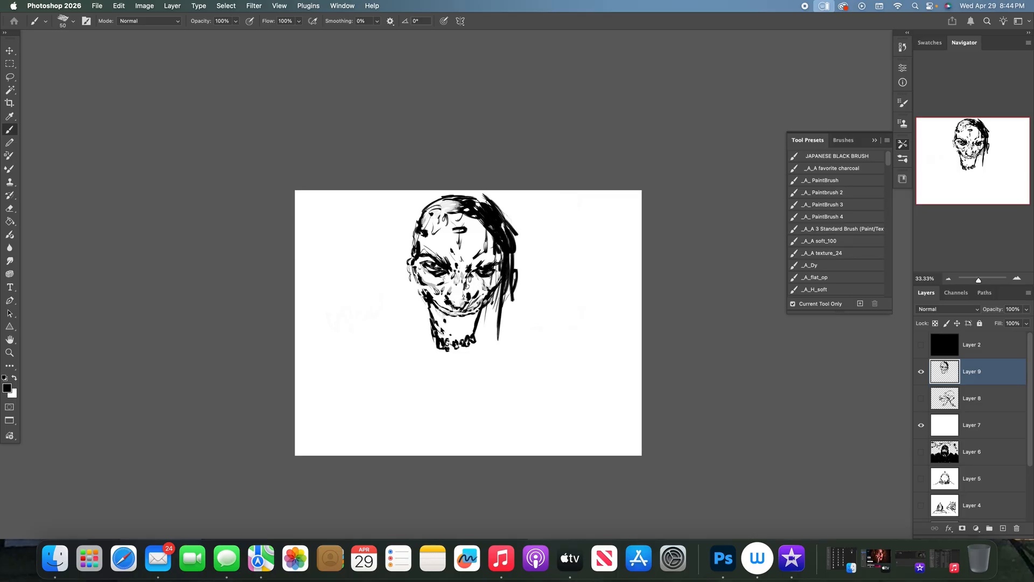
key("x")
left_click_drag(440, 337, 435, 336)
key("x")
left_click_drag(433, 305, 437, 316)
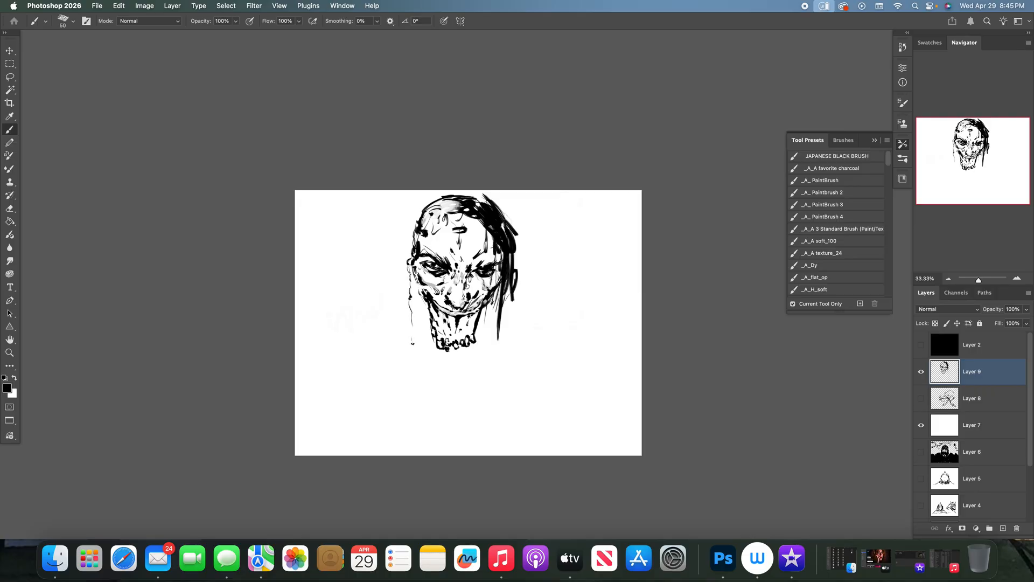
- Extend the open jaw down to a curved row of lower teeth and hang thin hair strands on both sides of the face
left_click_drag(488, 307, 492, 343)
left_click_drag(431, 318, 440, 399)
left_click_drag(412, 297, 427, 381)
left_click_drag(418, 319, 420, 386)
mouse_move(479, 326)
left_mouse_down()
mouse_move(475, 378)
mouse_move(477, 330)
left_mouse_up()
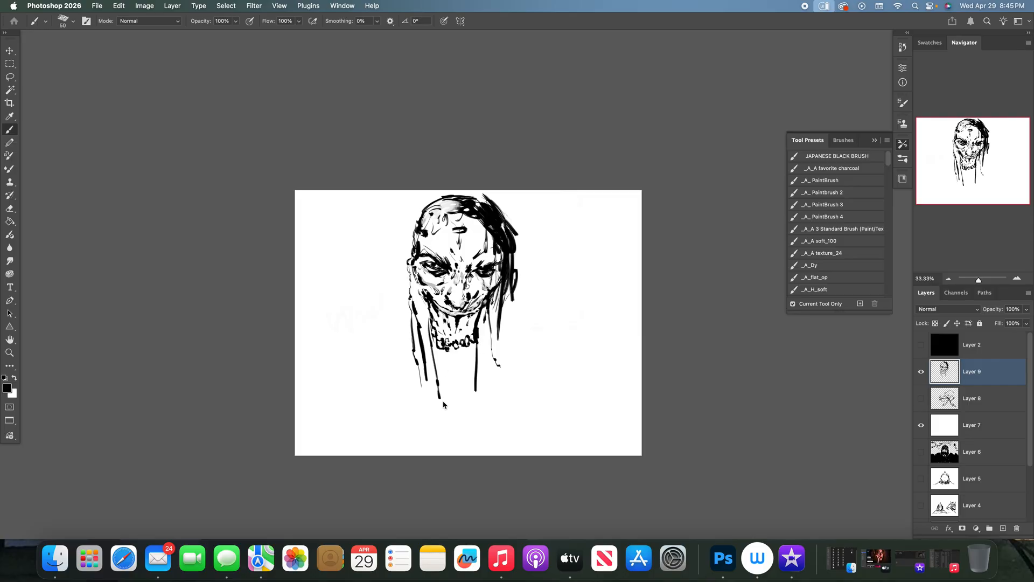
left_click_drag(439, 399, 444, 411)
left_click_drag(480, 315, 482, 367)
mouse_move(486, 377)
left_mouse_down()
mouse_move(486, 387)
mouse_move(502, 383)
left_mouse_up()
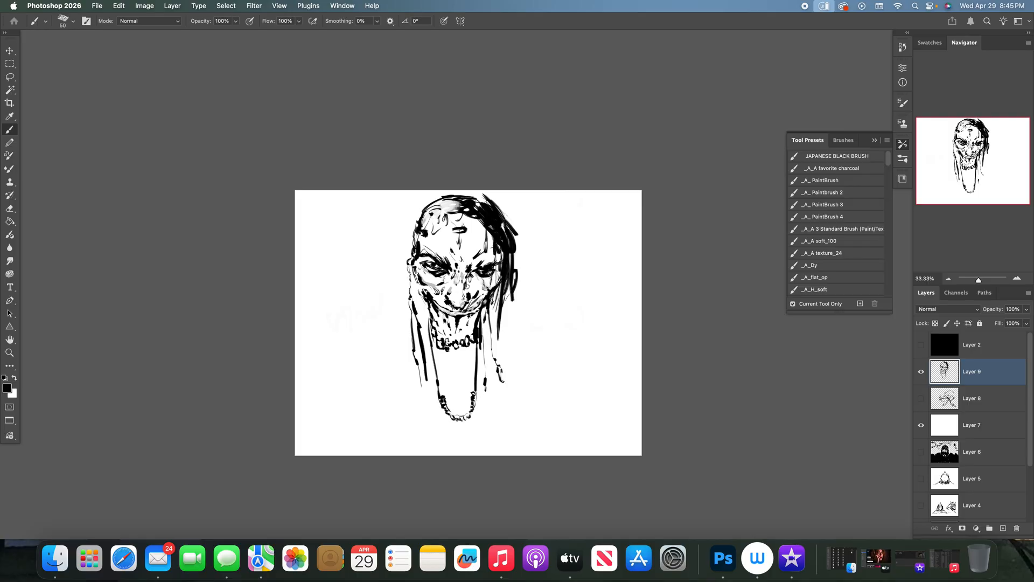
- Thicken and lengthen the hanging black hair strands along the left side of the jaw, and darken the jaw's right edge
mouse_move(419, 363)
left_mouse_down()
mouse_move(425, 410)
mouse_move(424, 372)
left_mouse_up()
left_click_drag(421, 323, 417, 280)
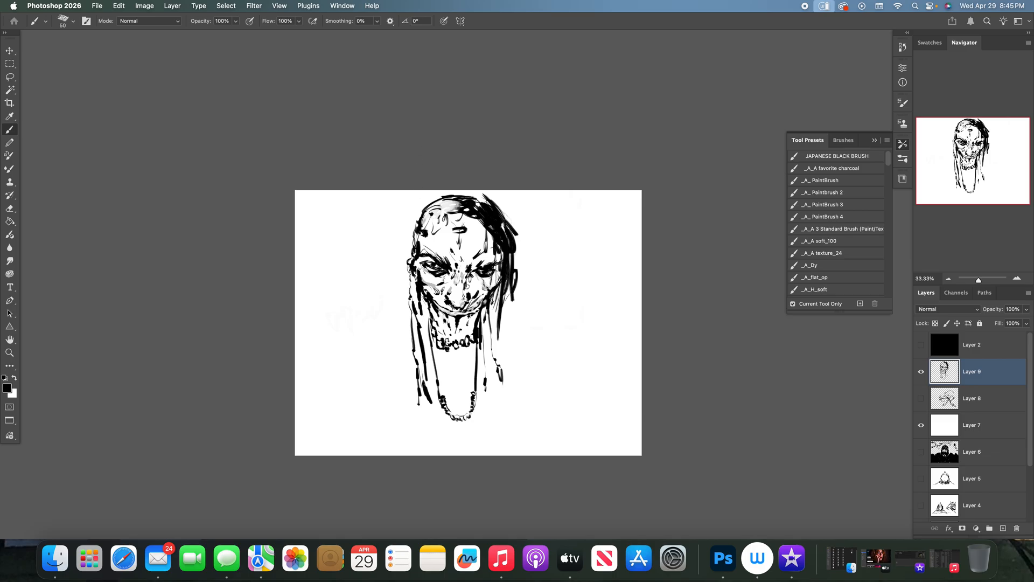
left_click_drag(412, 272, 418, 361)
mouse_move(423, 316)
left_mouse_down()
mouse_move(432, 339)
mouse_move(426, 308)
mouse_move(480, 315)
mouse_move(479, 380)
left_mouse_up()
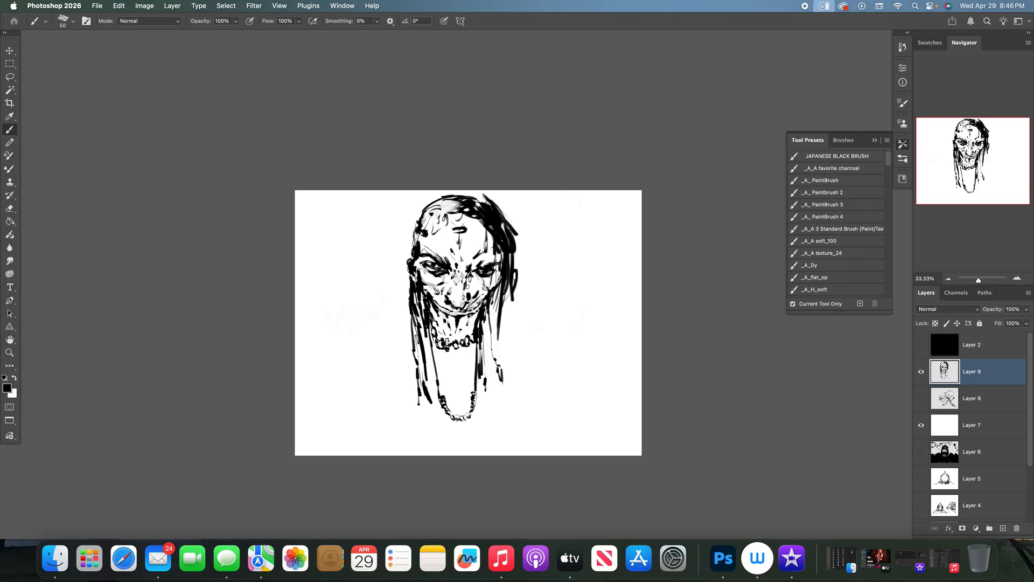
mouse_move(421, 329)
left_mouse_down()
mouse_move(435, 379)
mouse_move(420, 363)
left_mouse_up()
left_click_drag(426, 366, 437, 399)
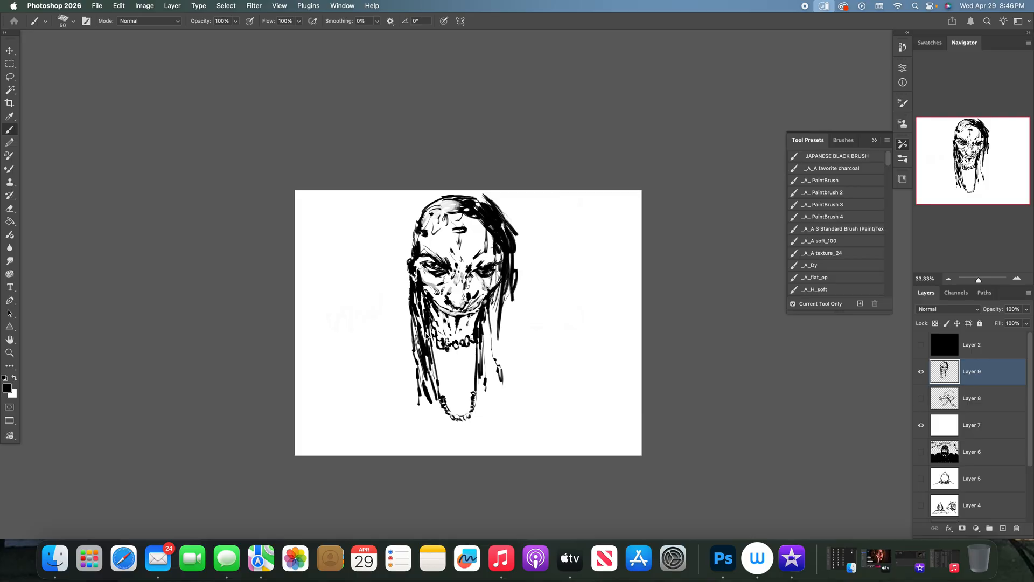
- Outline a larger left ear, add a strand over the forehead, and hang long thin strands below the right ear
left_click_drag(409, 265, 409, 285)
left_click_drag(472, 215, 482, 255)
left_click_drag(507, 296, 518, 399)
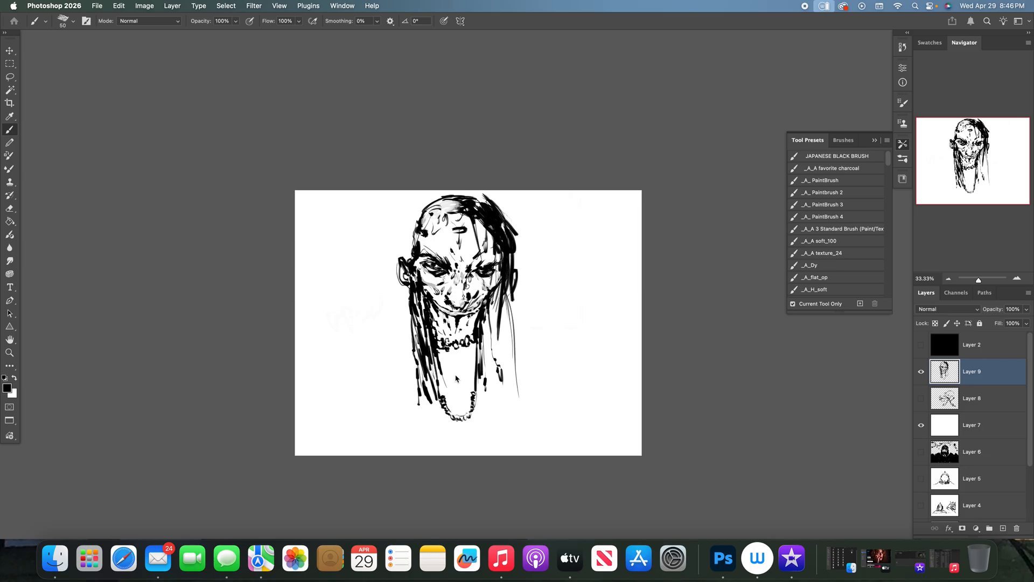
- Draw a tongue and an outer chin contour around the lower teeth, and fill the mouth cavity with solid black
mouse_move(446, 378)
left_mouse_down()
mouse_move(464, 386)
mouse_move(455, 373)
mouse_move(462, 405)
mouse_move(450, 423)
mouse_move(475, 421)
mouse_move(488, 388)
mouse_move(503, 409)
mouse_move(481, 343)
left_mouse_up()
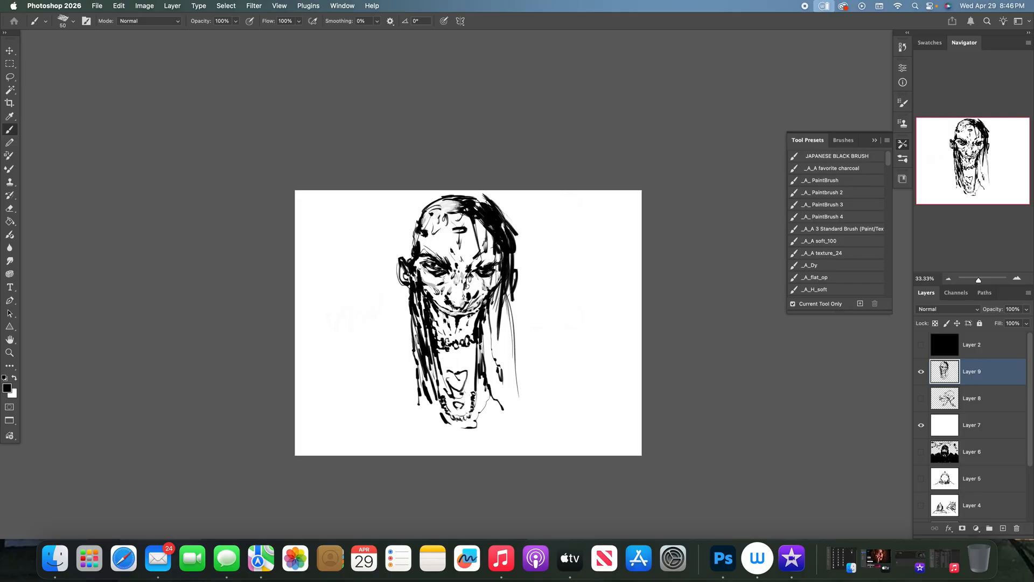
mouse_move(488, 390)
left_mouse_down()
mouse_move(479, 422)
mouse_move(441, 415)
mouse_move(426, 395)
left_mouse_up()
left_click_drag(472, 363, 467, 347)
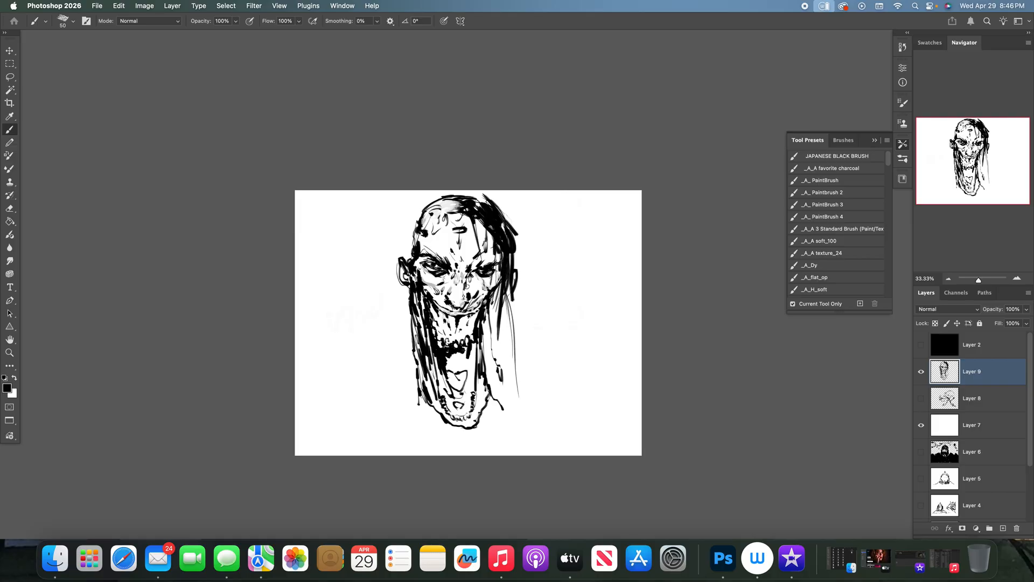
mouse_move(467, 366)
left_mouse_down()
mouse_move(468, 351)
mouse_move(447, 362)
left_mouse_up()
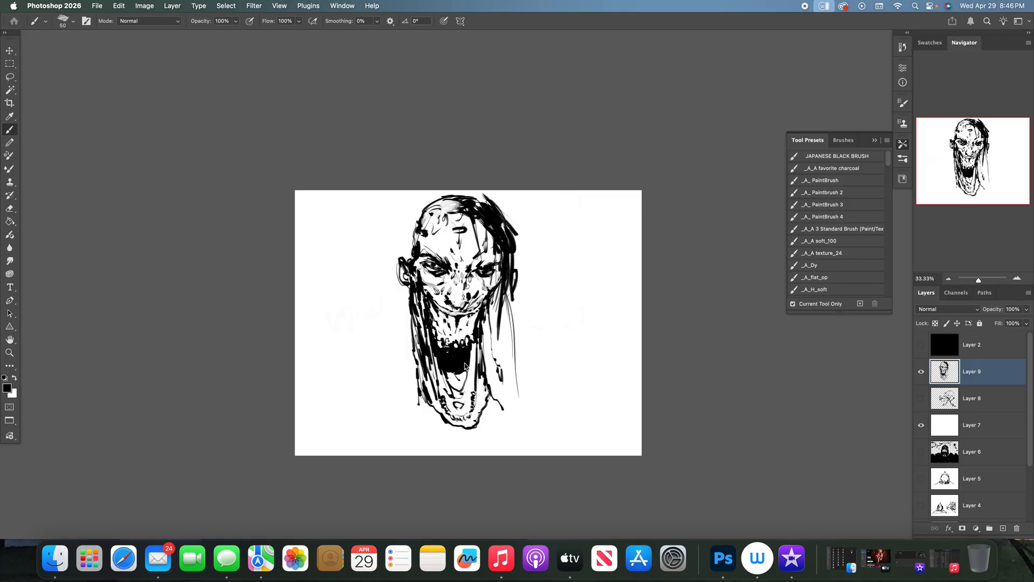
- Sketch both shoulder contours and the collarbone lines beneath the chin with a size 45 black brush
key("bracketleft")
key("x")
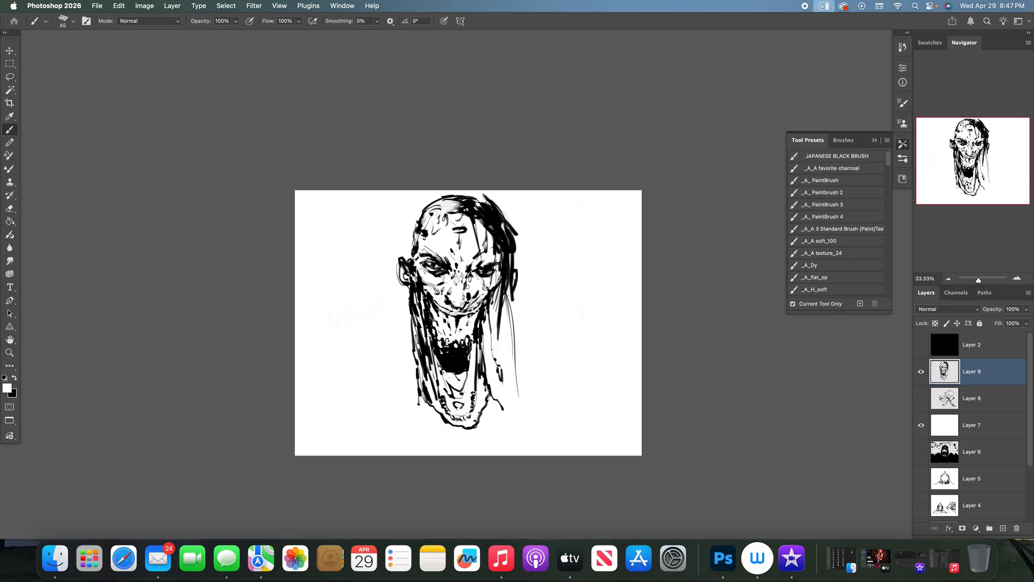
key("x")
left_click_drag(408, 393, 422, 423)
left_click_drag(355, 454, 372, 445)
mouse_move(305, 453)
left_mouse_down()
mouse_move(328, 425)
mouse_move(372, 414)
mouse_move(397, 427)
left_mouse_up()
mouse_move(543, 419)
left_mouse_down()
mouse_move(586, 417)
mouse_move(614, 442)
left_mouse_up()
left_click_drag(410, 432, 470, 441)
left_click_drag(476, 441, 508, 443)
left_click_drag(386, 421, 444, 429)
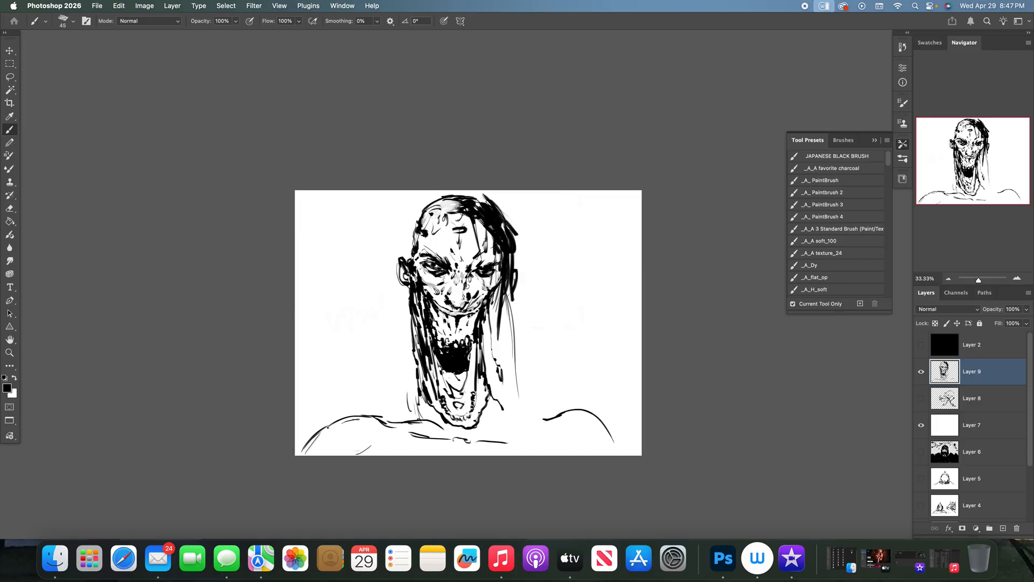
- Sketch a small side-view stooped figure with a projecting head and a long hanging arm to the right of the head
mouse_move(558, 277)
left_mouse_down()
mouse_move(574, 244)
mouse_move(574, 268)
mouse_move(587, 259)
left_mouse_up()
mouse_move(588, 259)
left_mouse_down()
mouse_move(578, 276)
mouse_move(590, 279)
mouse_move(563, 285)
mouse_move(620, 325)
left_mouse_up()
key("super+z")
key("super+z")
mouse_move(580, 293)
left_mouse_down()
mouse_move(581, 326)
mouse_move(594, 324)
mouse_move(605, 356)
left_mouse_up()
left_click_drag(582, 325, 600, 367)
mouse_move(601, 367)
left_mouse_down()
mouse_move(600, 377)
mouse_move(613, 372)
mouse_move(609, 355)
left_mouse_up()
left_click_drag(599, 278, 578, 273)
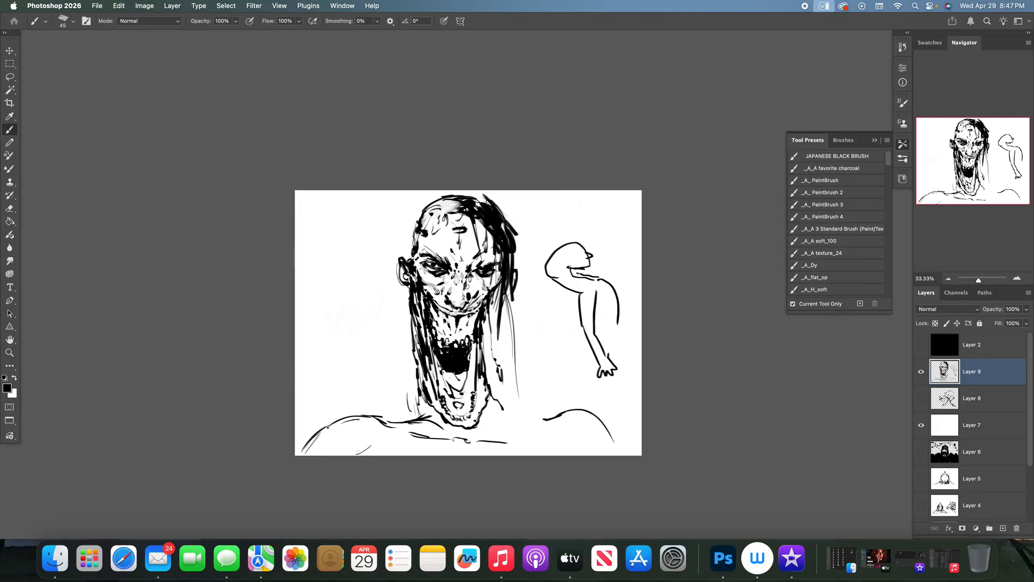
- Connect the neck to the shoulders with sloping strokes on both sides and reinforce the outer shoulder contours
left_click_drag(441, 428, 541, 415)
left_click_drag(419, 411, 408, 421)
left_click_drag(505, 410, 519, 423)
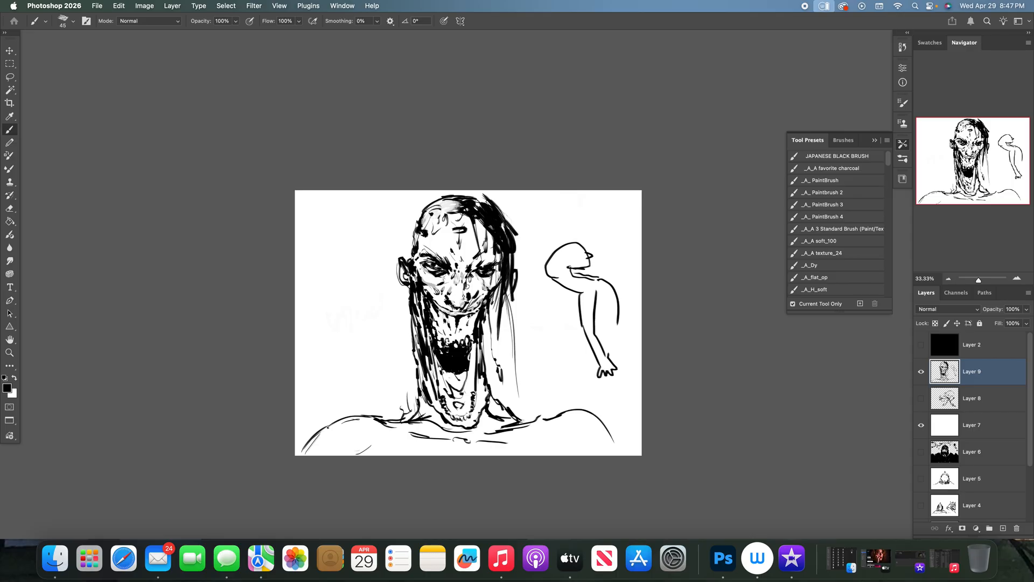
mouse_move(566, 413)
left_mouse_down()
mouse_move(591, 418)
mouse_move(611, 439)
left_mouse_up()
left_click_drag(304, 454, 335, 423)
- Draw tank-top straps over both shoulders and darken the neck shadow beneath the chin and along the jaw
mouse_move(383, 423)
left_mouse_down()
mouse_move(387, 455)
mouse_move(409, 455)
left_mouse_up()
mouse_move(532, 420)
left_mouse_down()
mouse_move(521, 456)
mouse_move(550, 454)
left_mouse_up()
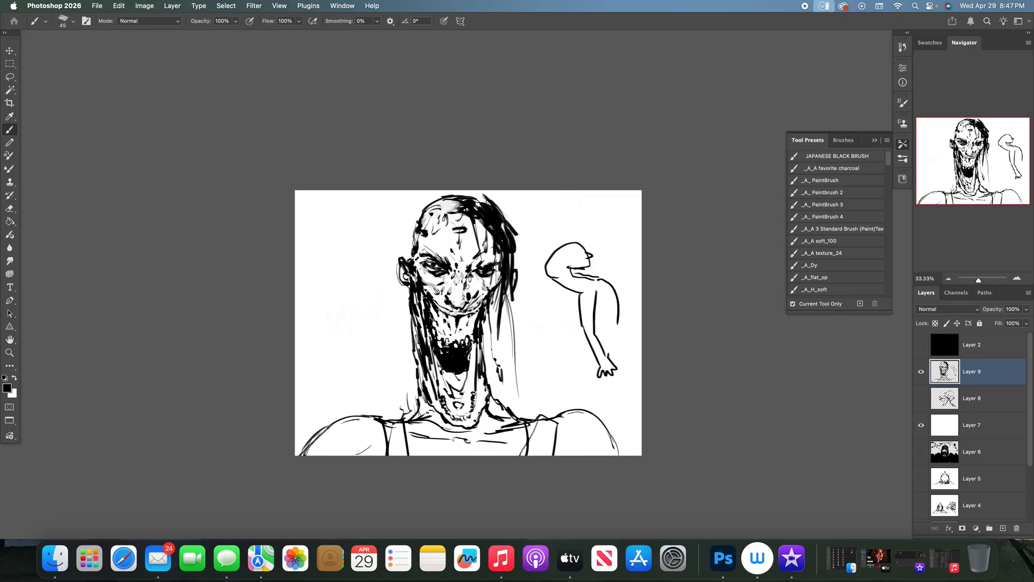
left_click_drag(416, 414, 465, 435)
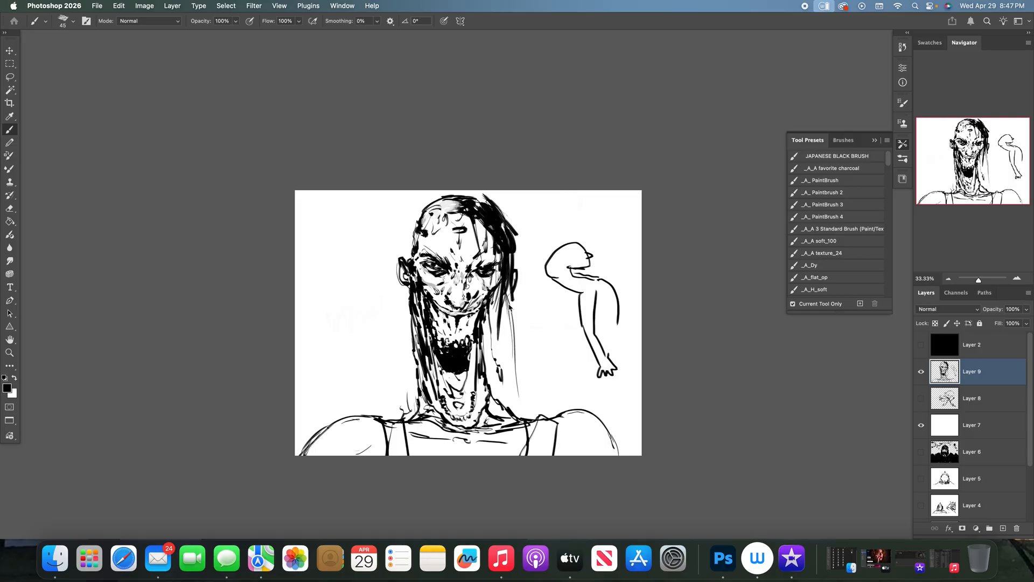
left_click_drag(481, 396, 479, 355)
- Create a new layer directly beneath Layer 9 and set the foreground colour to warm grey beb2aa
left_click(1003, 528)
left_click_drag(977, 380, 977, 411)
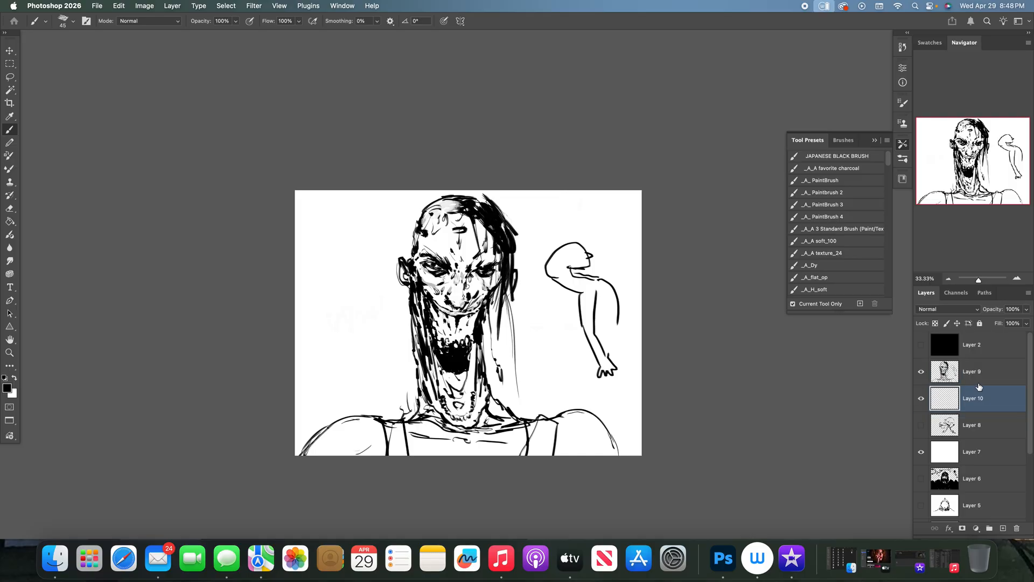
left_click(11, 388)
left_click(402, 232)
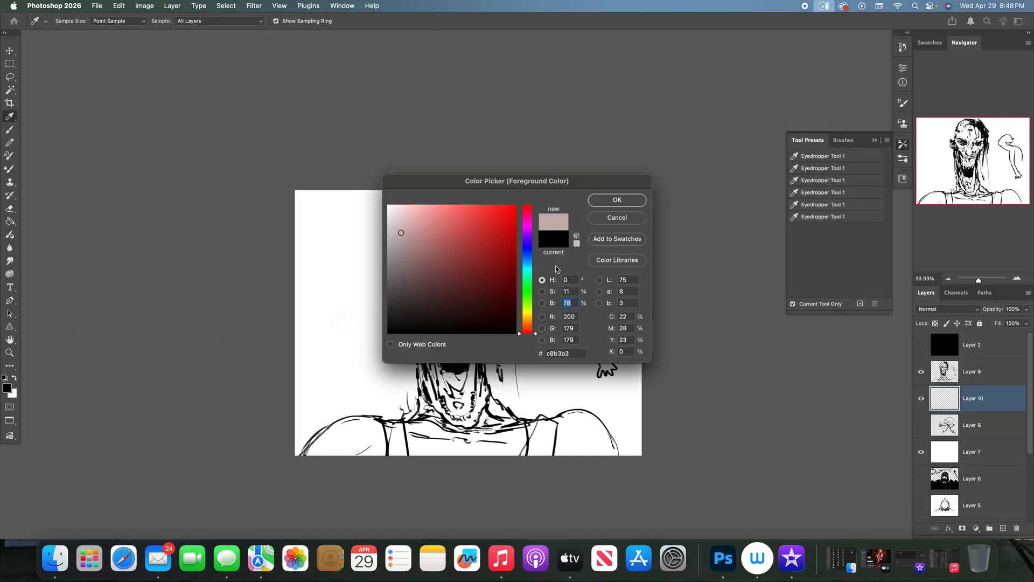
left_click(528, 325)
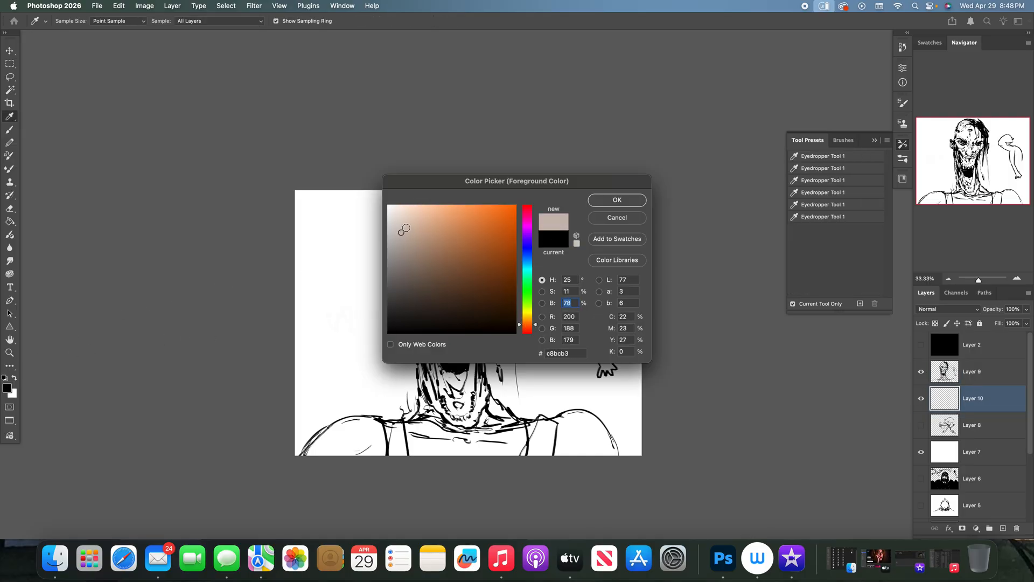
left_click(399, 223)
left_click(596, 202)
- Try tinting the head's forehead with warm grey beb2aa using a 125 px brush
key("b")
key("bracketright")
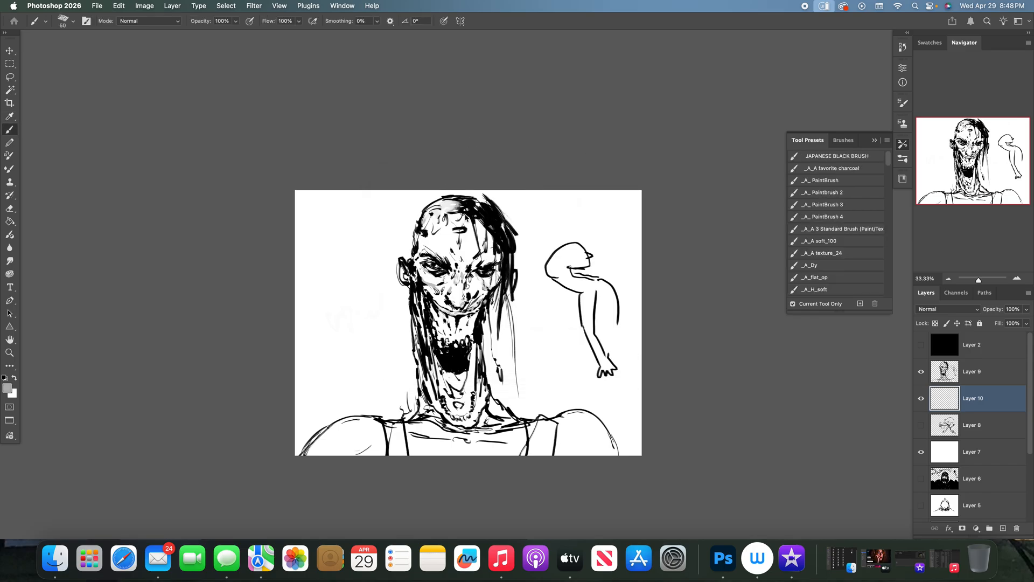
key("bracketright")
key("bracketright")
key("bracketright")
key("bracketright")
mouse_move(445, 221)
left_mouse_down()
mouse_move(433, 219)
mouse_move(442, 231)
left_mouse_up()
left_click(7, 387)
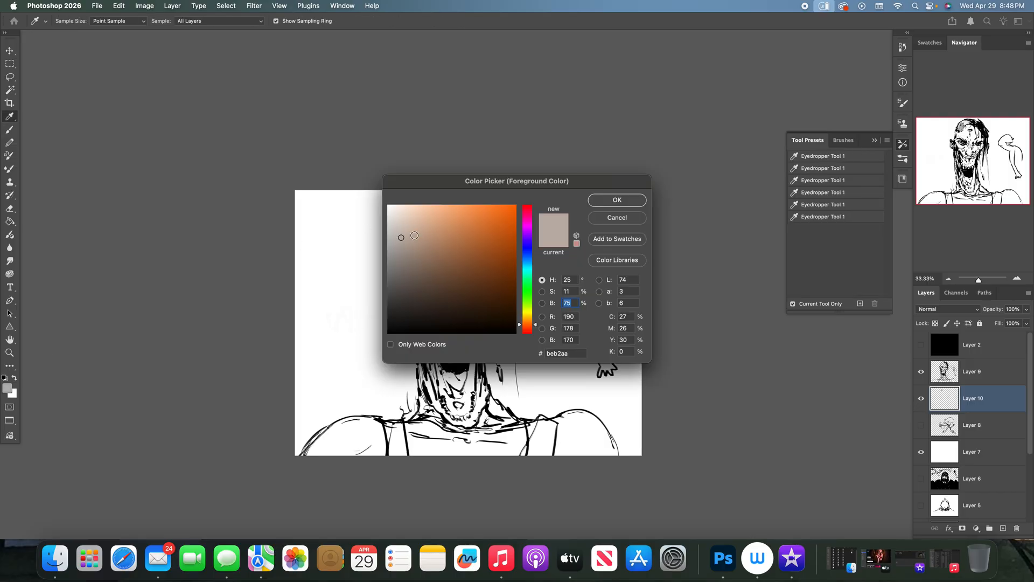
left_click(614, 201)
mouse_move(433, 229)
left_mouse_down()
mouse_move(456, 237)
mouse_move(460, 226)
mouse_move(458, 272)
mouse_move(464, 237)
mouse_move(471, 249)
mouse_move(480, 237)
mouse_move(476, 221)
mouse_move(463, 221)
left_mouse_up()
- Set the foreground colour to brown 9f5b2a and try a test patch between the head and the small figure
left_click(8, 388)
left_click(483, 253)
left_click(617, 201)
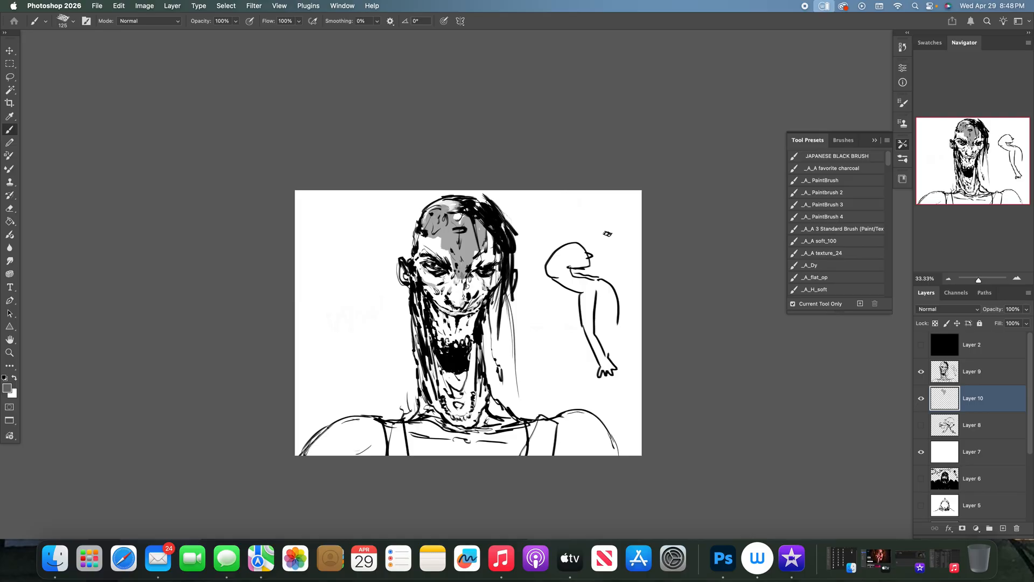
left_click_drag(558, 280, 544, 349)
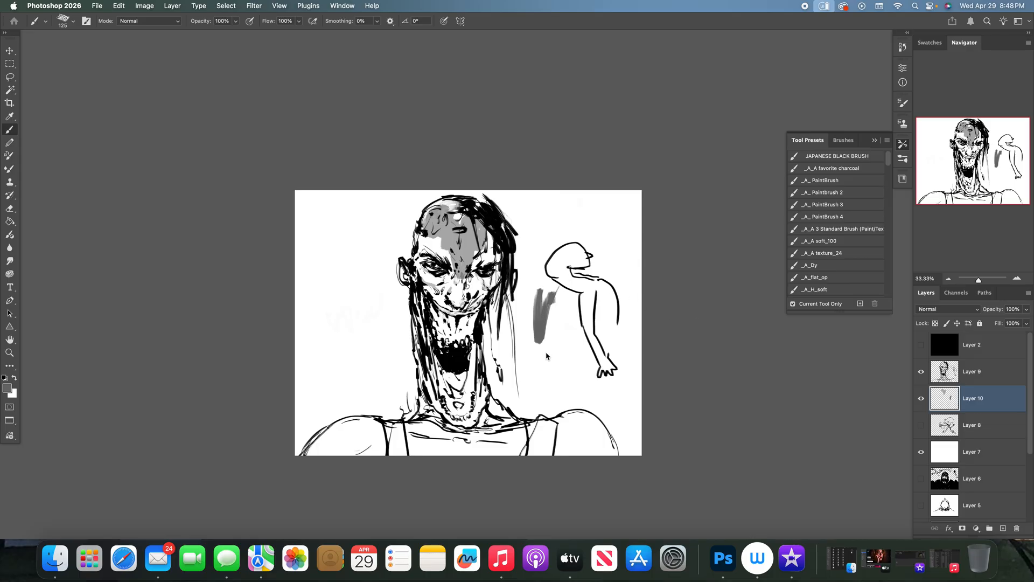
- Try a brighter orange over the test patch and delete the colour layer beneath Layer 9
left_click(7, 388)
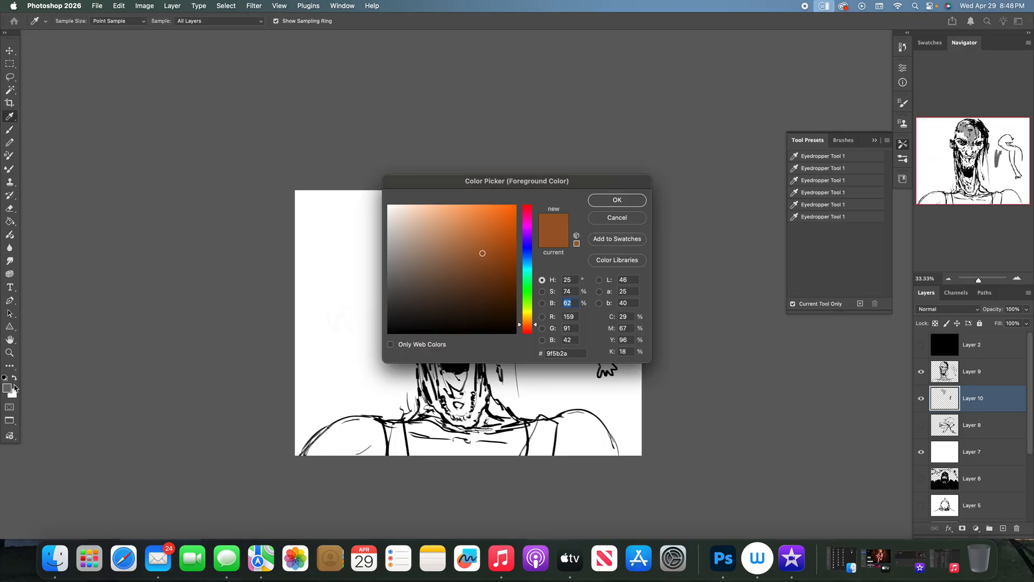
left_click(510, 232)
left_click(636, 201)
key("b")
left_click_drag(547, 299, 544, 355)
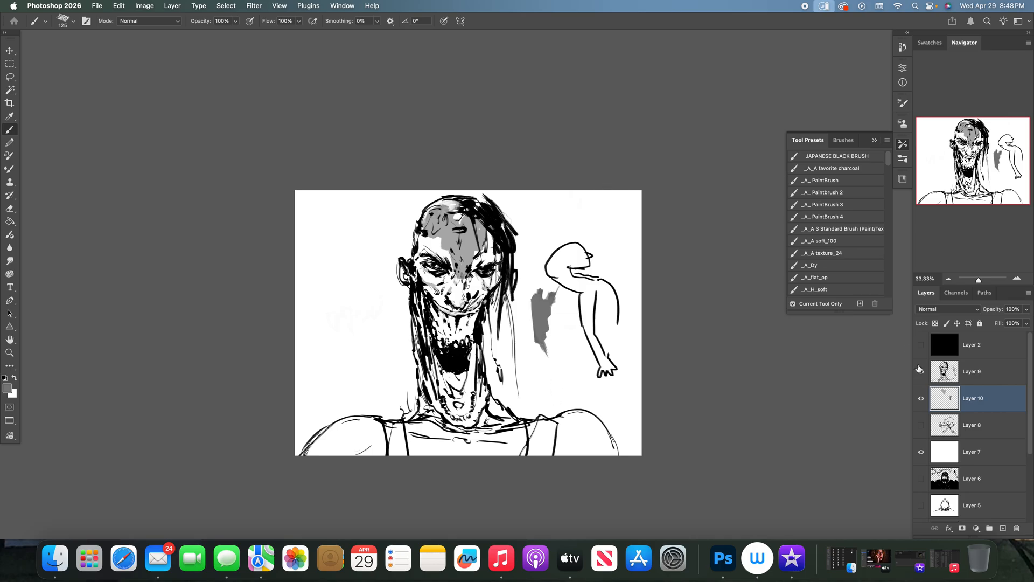
left_click(1016, 528)
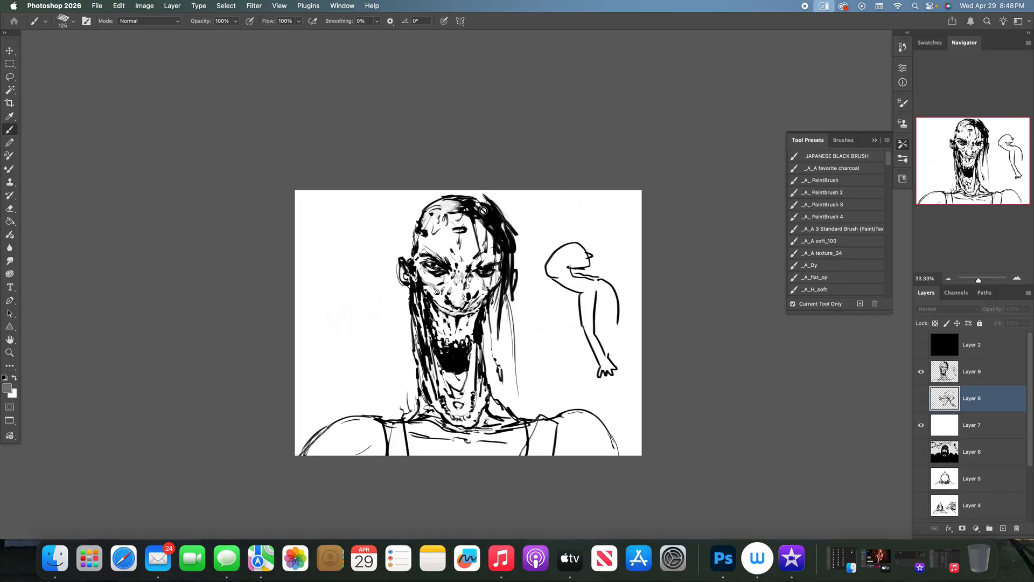
- Choose the _A_ PaintBrush preset and create a new layer beneath Layer 9, undoing a test stroke on it
left_click(824, 180)
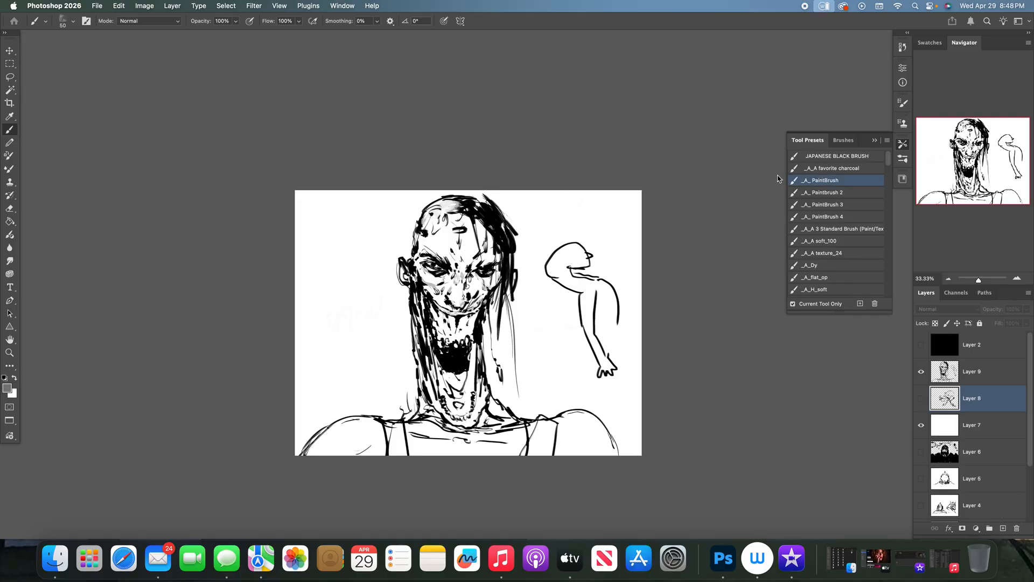
left_click(532, 287)
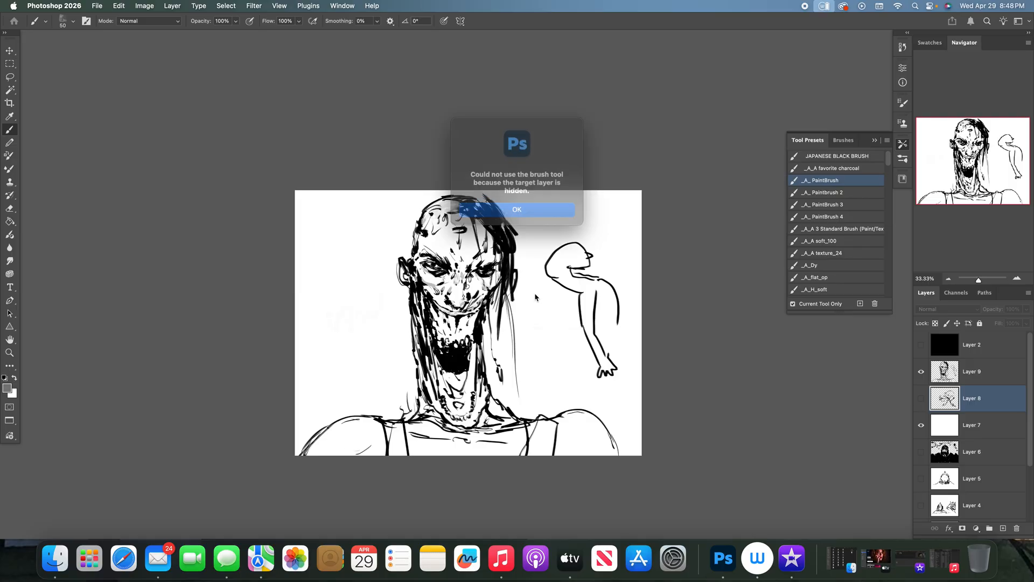
left_click(552, 215)
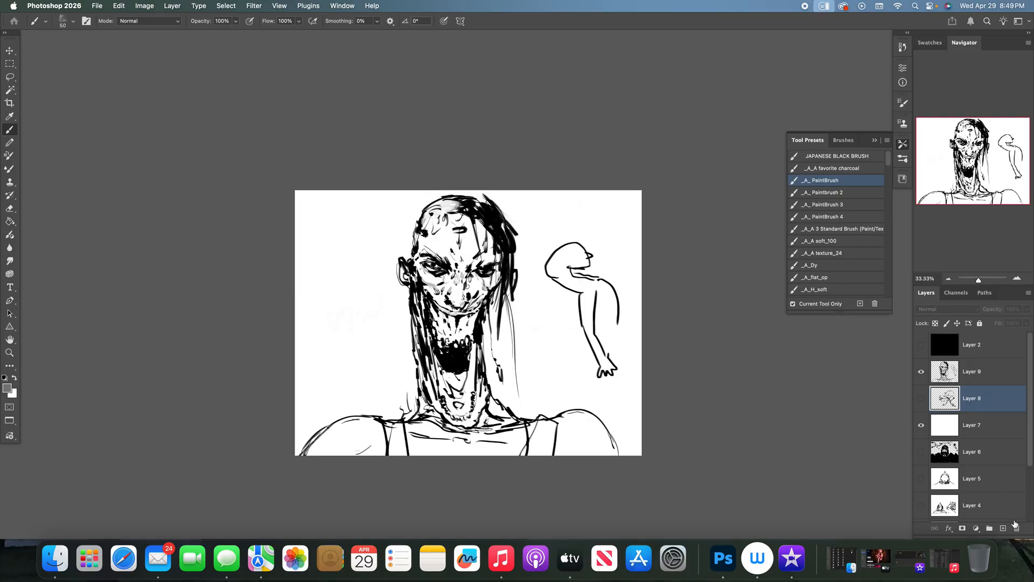
left_click(1003, 528)
mouse_move(527, 313)
left_mouse_down()
mouse_move(550, 323)
mouse_move(560, 350)
left_mouse_up()
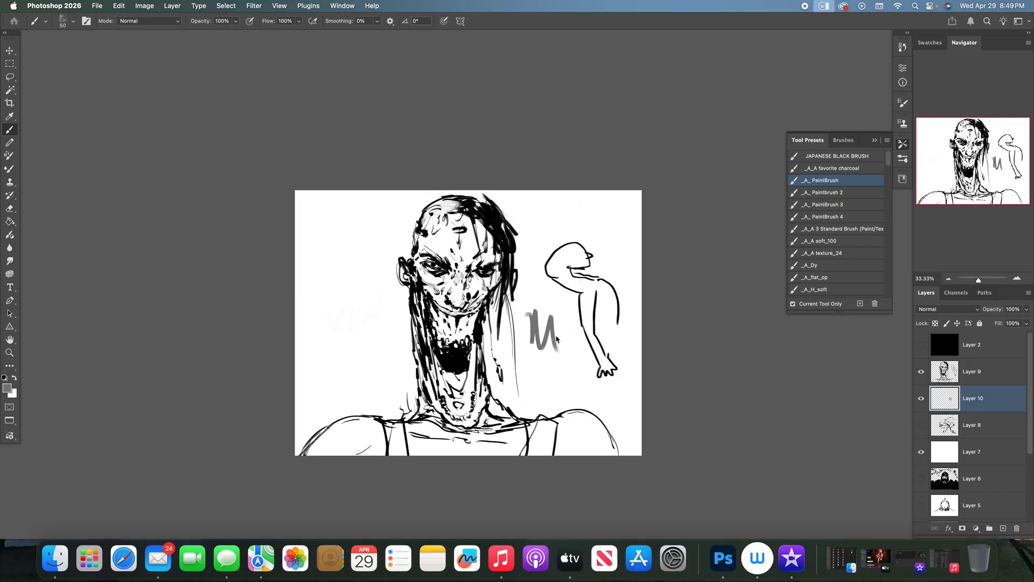
key("super+z")
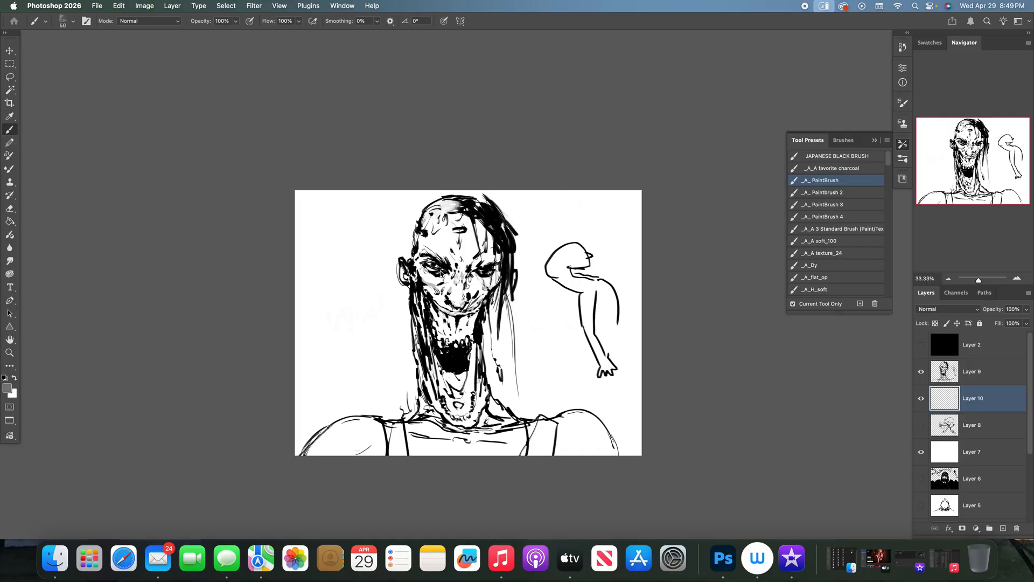
- Set the foreground colour to a darker brown, test it beside the head and undo the test stroke
left_click(7, 388)
left_click(476, 266)
left_click(606, 207)
key("b")
mouse_move(549, 316)
left_mouse_down()
mouse_move(538, 356)
mouse_move(544, 347)
left_mouse_up()
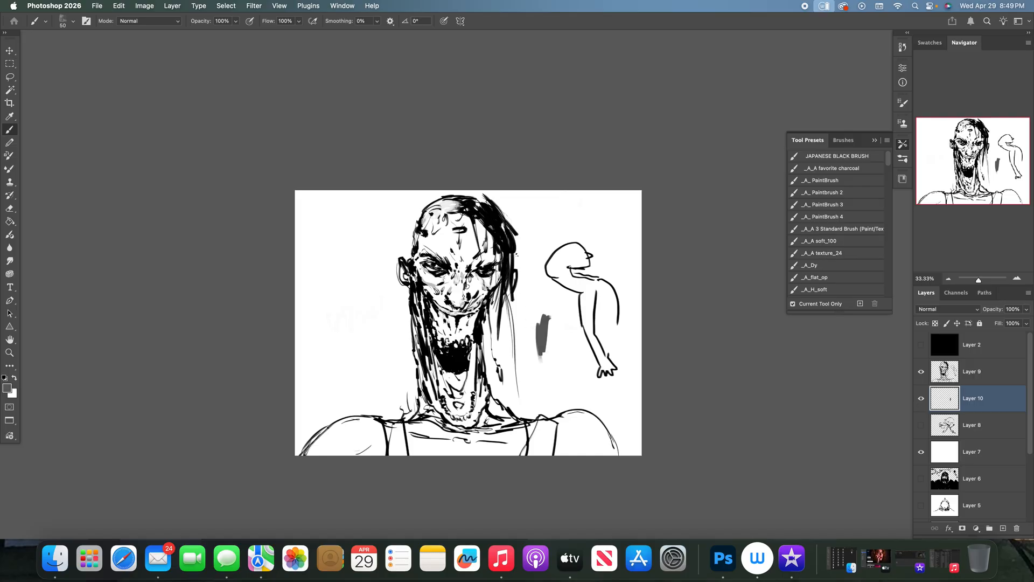
key("super+z")
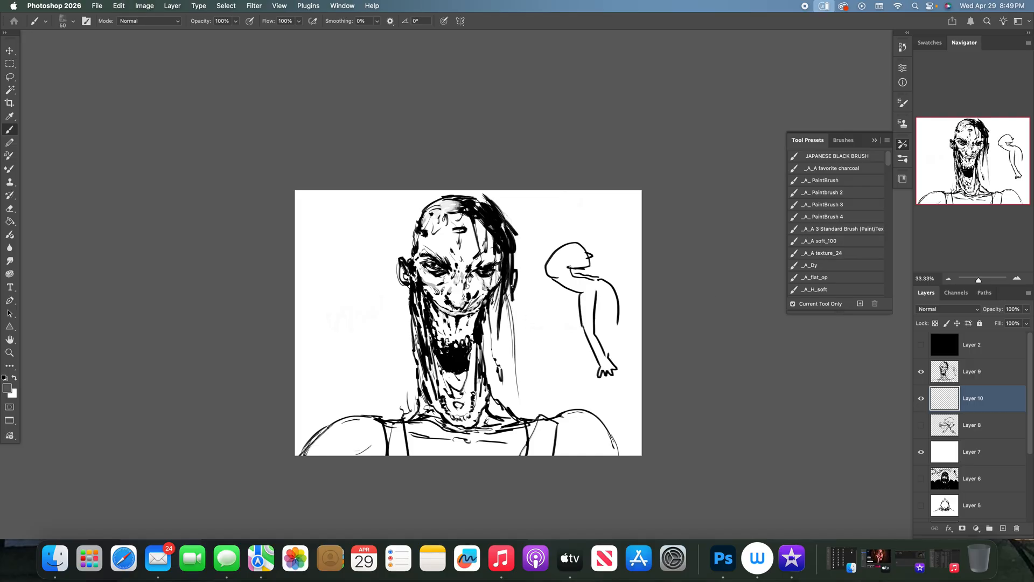
- Select Layer 9, turn on pen-pressure opacity for the brush and set the brush opacity to 78%
left_click(985, 372)
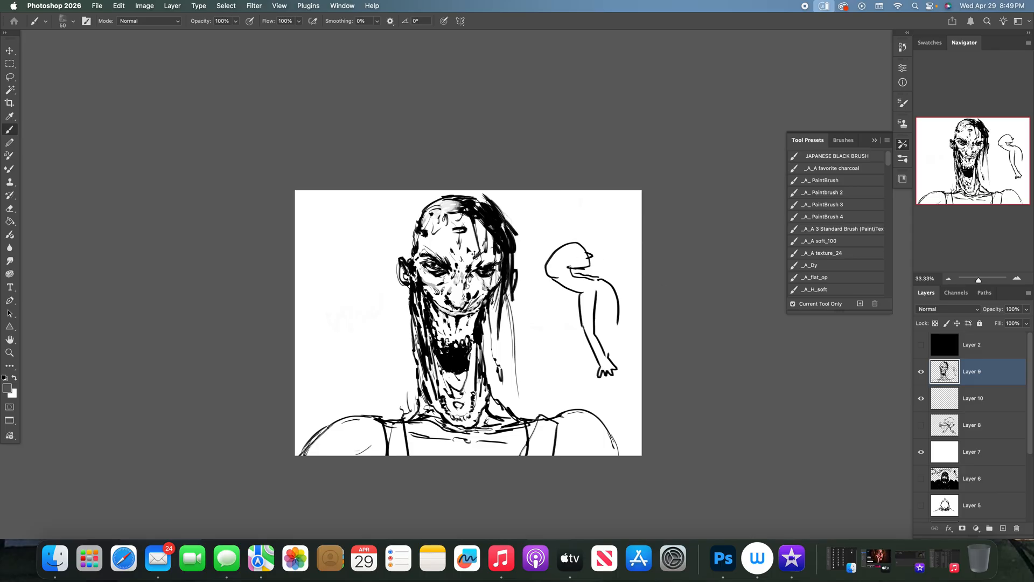
key("super+equal")
key("super+equal")
left_click(250, 22)
left_click_drag(235, 24, 226, 35)
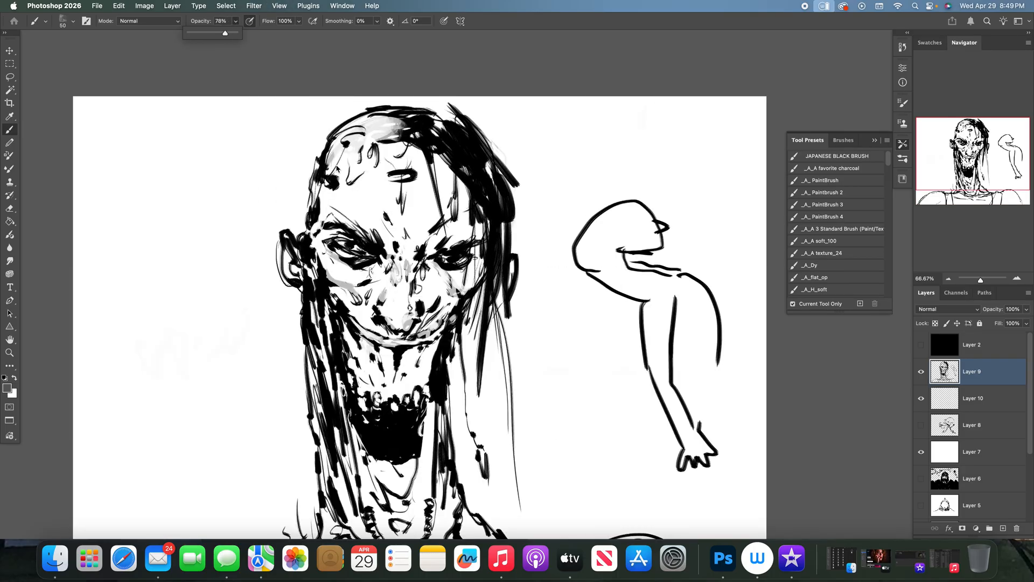
- Shade both eye sockets and the left cheek of the large head with grey tones
left_click_drag(338, 243, 359, 258)
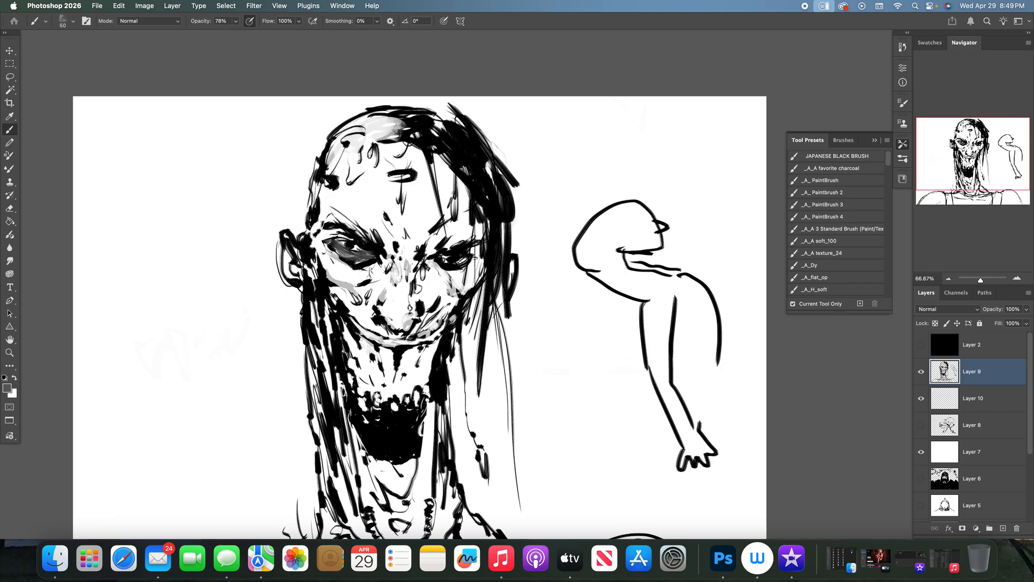
mouse_move(430, 264)
left_mouse_down()
mouse_move(443, 274)
mouse_move(460, 266)
mouse_move(442, 261)
left_mouse_up()
mouse_move(355, 249)
left_mouse_down()
mouse_move(315, 234)
mouse_move(328, 272)
mouse_move(353, 291)
left_mouse_up()
mouse_move(314, 258)
left_mouse_down()
mouse_move(316, 322)
mouse_move(341, 305)
mouse_move(371, 314)
left_mouse_up()
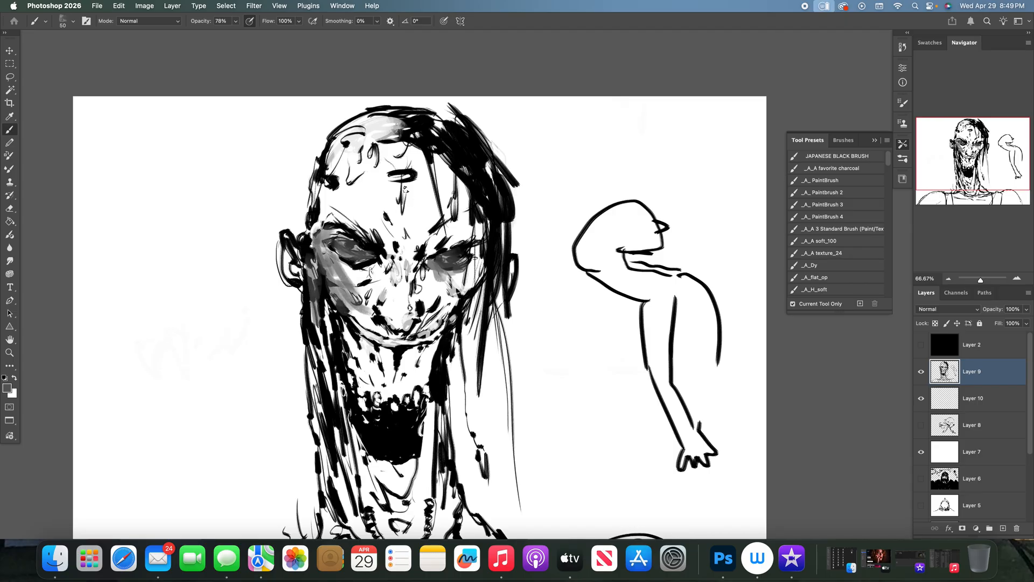
- Add grey shading to the left side of the forehead, the left ear, the stretched cheek and the lower mouth
mouse_move(373, 136)
left_mouse_down()
mouse_move(321, 214)
mouse_move(351, 210)
mouse_move(368, 224)
mouse_move(372, 270)
mouse_move(341, 260)
mouse_move(358, 284)
mouse_move(378, 287)
mouse_move(380, 271)
mouse_move(351, 292)
mouse_move(358, 318)
mouse_move(406, 330)
mouse_move(431, 253)
mouse_move(370, 201)
mouse_move(350, 218)
mouse_move(329, 202)
left_mouse_up()
left_click_drag(289, 259, 297, 278)
mouse_move(469, 277)
left_mouse_down()
mouse_move(449, 298)
mouse_move(450, 281)
mouse_move(431, 281)
mouse_move(405, 252)
mouse_move(385, 254)
mouse_move(401, 286)
mouse_move(383, 299)
mouse_move(406, 299)
mouse_move(434, 325)
mouse_move(382, 324)
mouse_move(432, 299)
mouse_move(362, 377)
mouse_move(351, 362)
mouse_move(393, 381)
mouse_move(415, 348)
mouse_move(428, 349)
mouse_move(423, 517)
left_mouse_up()
mouse_move(379, 459)
left_mouse_down()
mouse_move(325, 323)
mouse_move(332, 463)
mouse_move(361, 485)
mouse_move(388, 447)
left_mouse_up()
- Cover the forehead, brows, nose and stretched upper mouth with blended mid-grey strokes
mouse_move(345, 202)
left_mouse_down()
mouse_move(366, 148)
mouse_move(383, 183)
mouse_move(350, 215)
mouse_move(433, 237)
mouse_move(425, 172)
mouse_move(404, 220)
mouse_move(377, 161)
mouse_move(385, 210)
left_mouse_up()
left_click(360, 191, "alt")
mouse_move(451, 187)
left_mouse_down()
mouse_move(454, 217)
mouse_move(474, 240)
mouse_move(443, 218)
mouse_move(423, 245)
mouse_move(398, 218)
mouse_move(398, 232)
mouse_move(380, 231)
mouse_move(420, 218)
mouse_move(454, 247)
mouse_move(387, 224)
mouse_move(410, 246)
mouse_move(425, 245)
mouse_move(394, 252)
mouse_move(386, 242)
left_mouse_up()
left_click(401, 172, "alt")
left_click(450, 251, "alt")
left_click(393, 204, "alt")
mouse_move(384, 189)
left_mouse_down()
mouse_move(384, 227)
mouse_move(356, 214)
mouse_move(365, 188)
mouse_move(385, 177)
mouse_move(399, 203)
mouse_move(423, 214)
mouse_move(451, 210)
left_mouse_up()
mouse_move(383, 259)
left_mouse_down()
mouse_move(377, 272)
mouse_move(355, 264)
mouse_move(361, 255)
left_mouse_up()
mouse_move(433, 273)
left_mouse_down()
mouse_move(400, 353)
mouse_move(377, 361)
mouse_move(345, 335)
mouse_move(356, 371)
mouse_move(396, 371)
mouse_move(439, 353)
mouse_move(368, 352)
left_mouse_up()
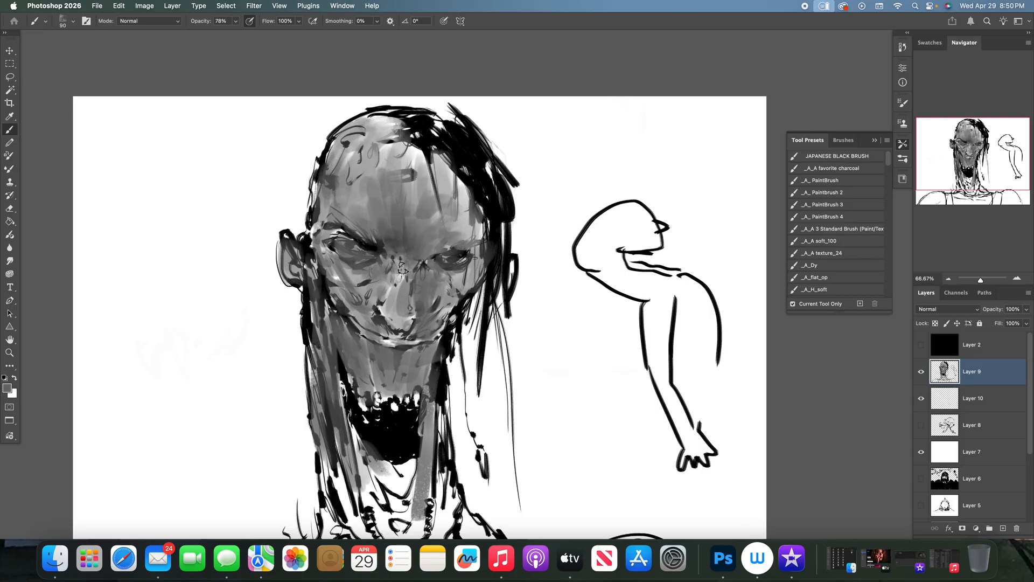
- Paint over the ink lines of both eyes with sampled light and dark greys using a 50 px brush
left_click(365, 196, "alt")
left_click_drag(331, 252, 331, 264)
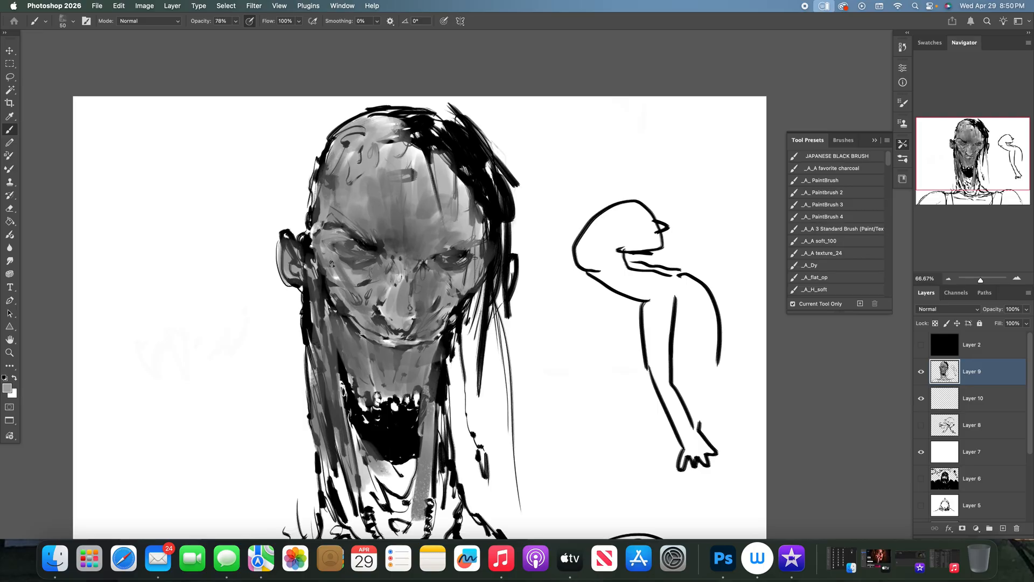
mouse_move(348, 235)
left_mouse_down()
mouse_move(356, 245)
mouse_move(346, 262)
mouse_move(364, 269)
mouse_move(376, 258)
mouse_move(333, 244)
left_mouse_up()
left_click(357, 253, "alt")
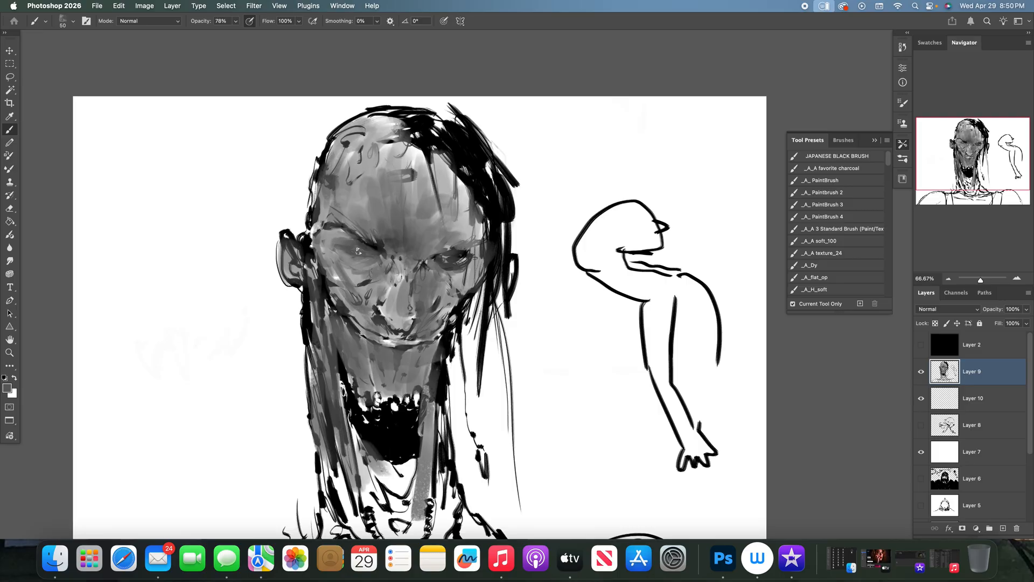
mouse_move(450, 267)
left_mouse_down()
mouse_move(439, 259)
mouse_move(457, 258)
mouse_move(421, 265)
mouse_move(481, 239)
left_mouse_up()
left_click(459, 246, "alt")
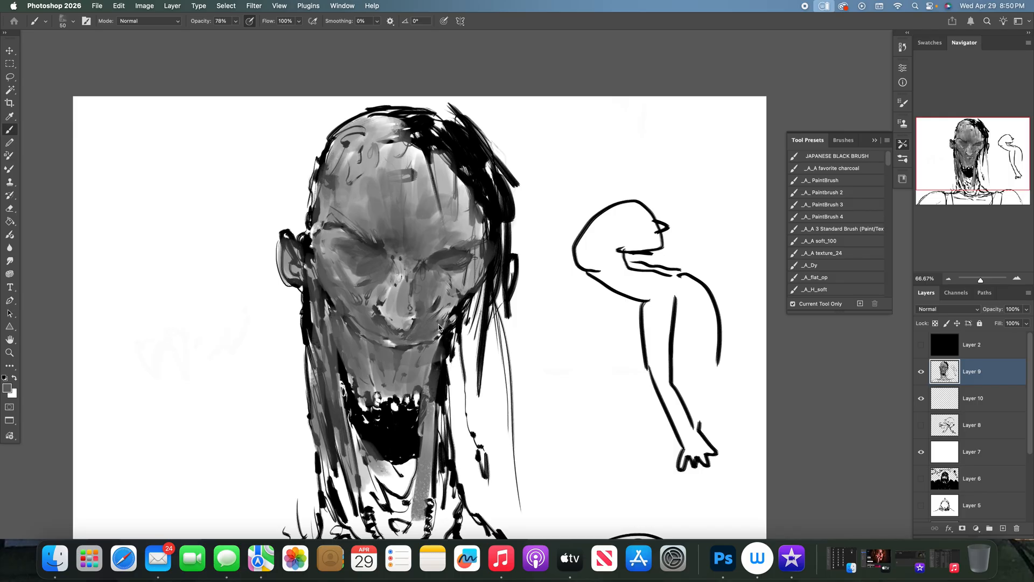
- Sample greys from the face to model the nose and right cheek and soften the right brow
left_click(399, 262, "alt")
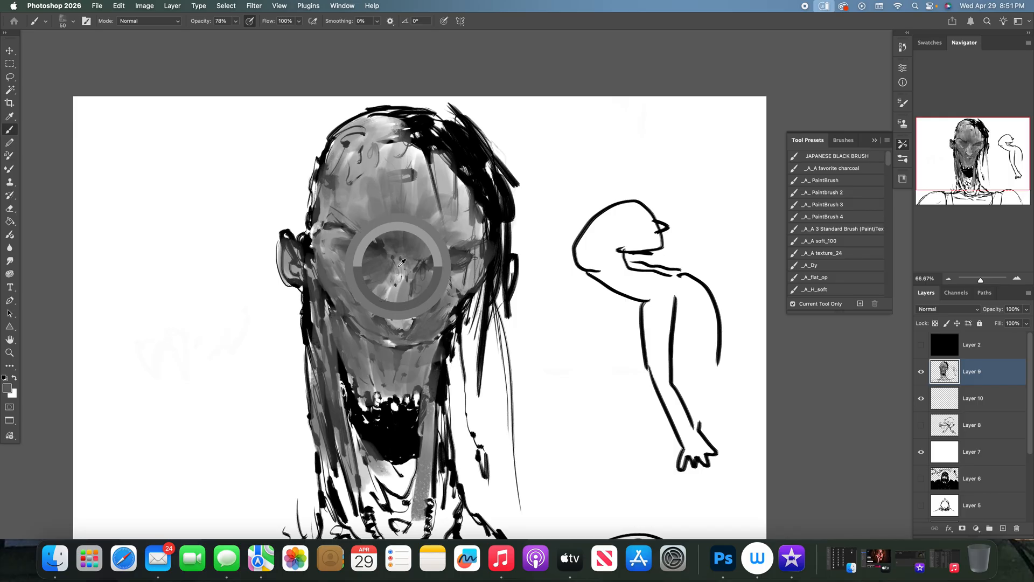
mouse_move(405, 263)
left_mouse_down()
mouse_move(389, 276)
mouse_move(404, 311)
mouse_move(380, 310)
mouse_move(398, 326)
mouse_move(411, 318)
left_mouse_up()
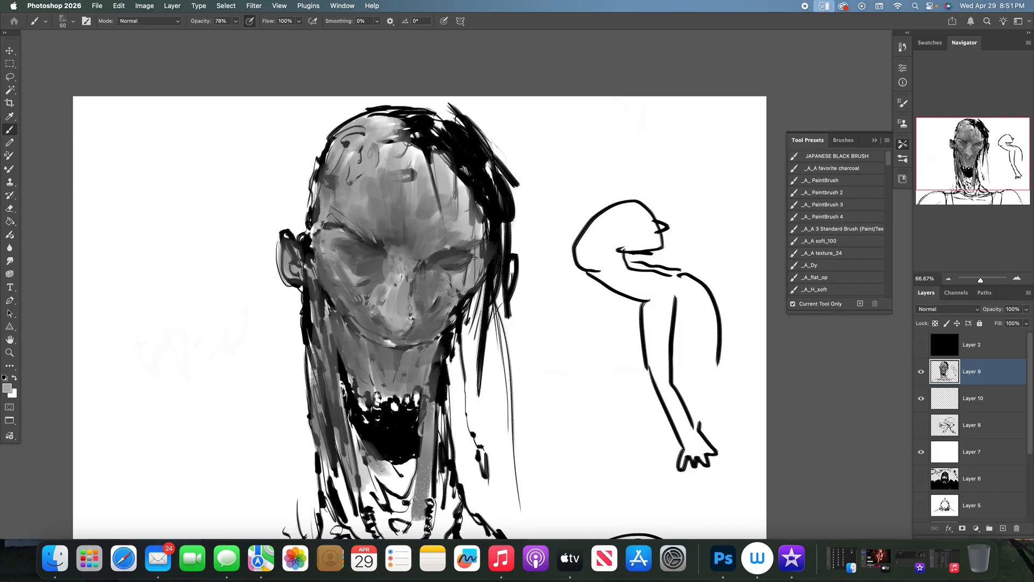
mouse_move(430, 282)
left_mouse_down()
mouse_move(463, 273)
mouse_move(475, 249)
mouse_move(472, 280)
mouse_move(436, 291)
mouse_move(443, 313)
mouse_move(407, 335)
mouse_move(441, 324)
left_mouse_up()
left_click(450, 251, "alt")
mouse_move(461, 230)
left_mouse_down()
mouse_move(424, 217)
mouse_move(445, 212)
mouse_move(446, 197)
mouse_move(476, 218)
left_mouse_up()
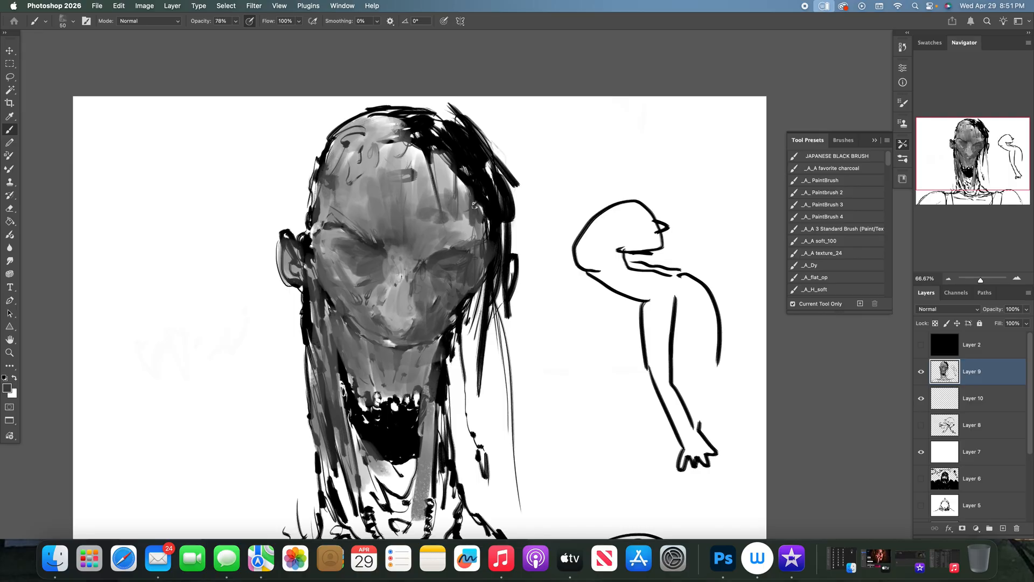
- Blend the centre and right of the forehead, lighten the right brow ridge and smooth the nose tip
left_click_drag(405, 198, 420, 191)
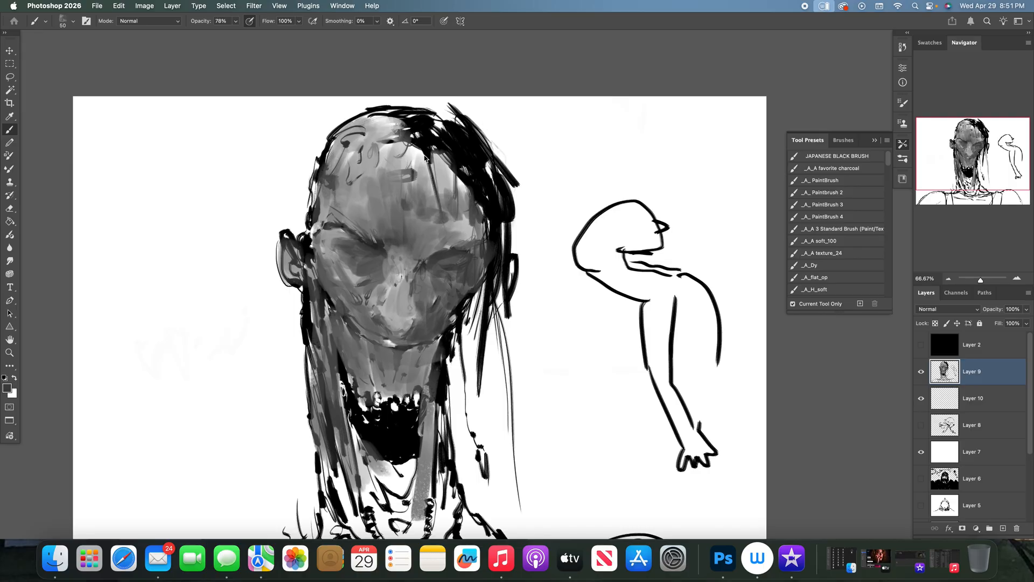
left_click(406, 200, "alt")
mouse_move(413, 185)
left_mouse_down()
mouse_move(414, 167)
mouse_move(456, 186)
mouse_move(464, 195)
mouse_move(438, 197)
mouse_move(444, 222)
left_mouse_up()
left_click(462, 224, "alt")
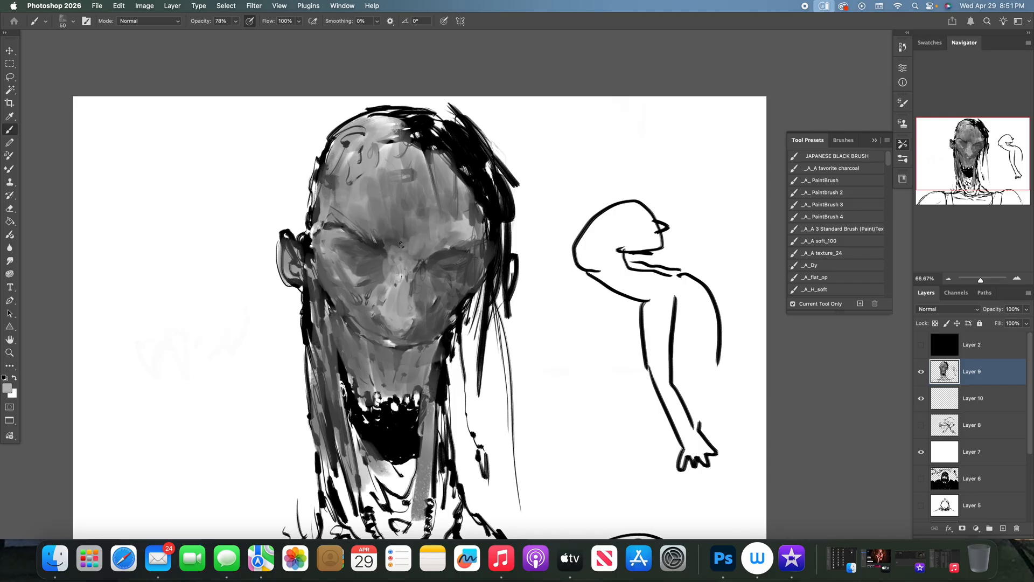
mouse_move(432, 239)
left_mouse_down()
mouse_move(464, 208)
mouse_move(470, 227)
left_mouse_up()
mouse_move(394, 317)
left_mouse_down()
mouse_move(402, 332)
mouse_move(412, 315)
left_mouse_up()
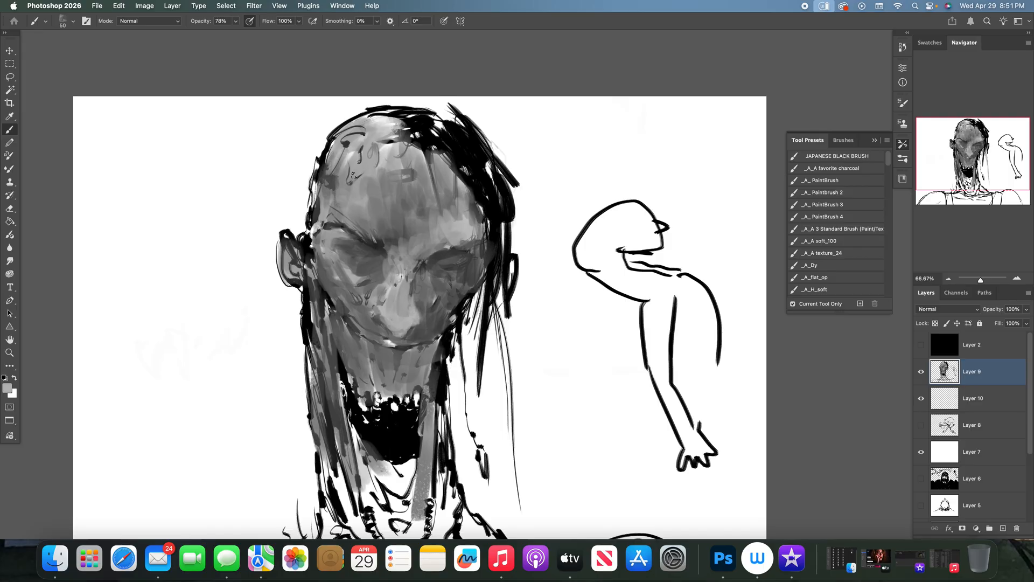
- Lighten both eyes with a 40 px brush and darken the brow creases above them with black
key("bracketleft")
mouse_move(447, 258)
left_mouse_down()
mouse_move(465, 262)
mouse_move(442, 268)
mouse_move(433, 257)
left_mouse_up()
mouse_move(363, 247)
left_mouse_down()
mouse_move(344, 249)
mouse_move(377, 247)
mouse_move(342, 245)
mouse_move(352, 261)
mouse_move(381, 257)
left_mouse_up()
key("d")
left_click_drag(359, 242, 380, 253)
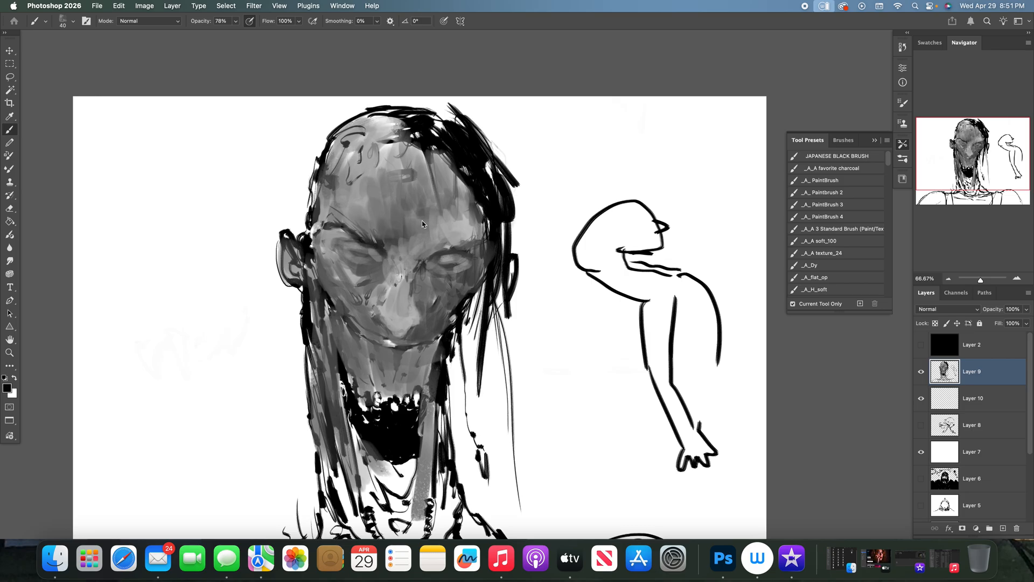
mouse_move(451, 247)
left_mouse_down()
mouse_move(420, 257)
mouse_move(432, 211)
mouse_move(387, 252)
left_mouse_up()
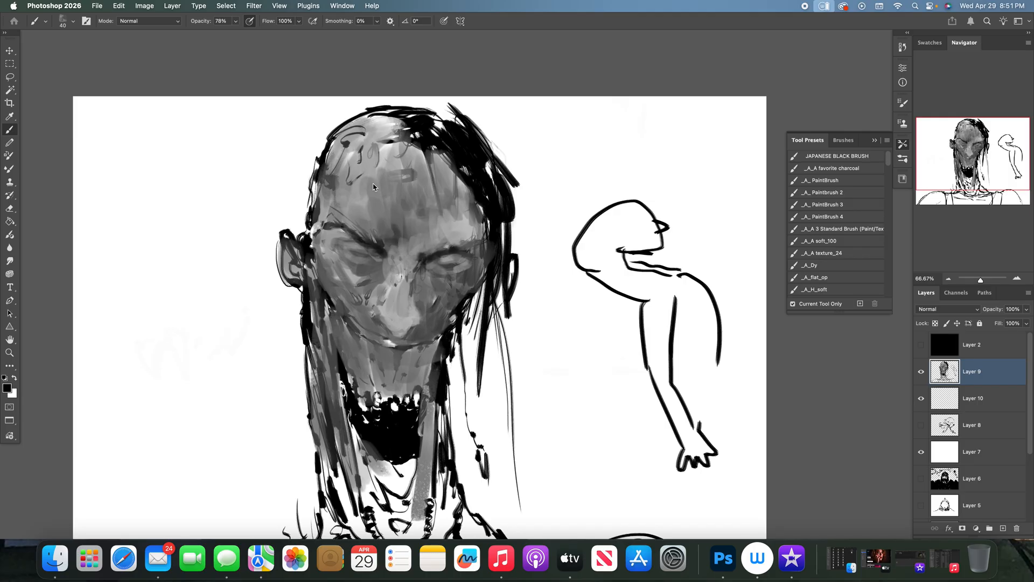
- Sample greys and paint over the ink marks on the scalp, left temple and left ear
left_click(328, 188, "alt")
mouse_move(359, 121)
left_mouse_down()
mouse_move(329, 192)
mouse_move(349, 138)
mouse_move(389, 120)
mouse_move(377, 159)
mouse_move(382, 153)
mouse_move(415, 168)
left_mouse_up()
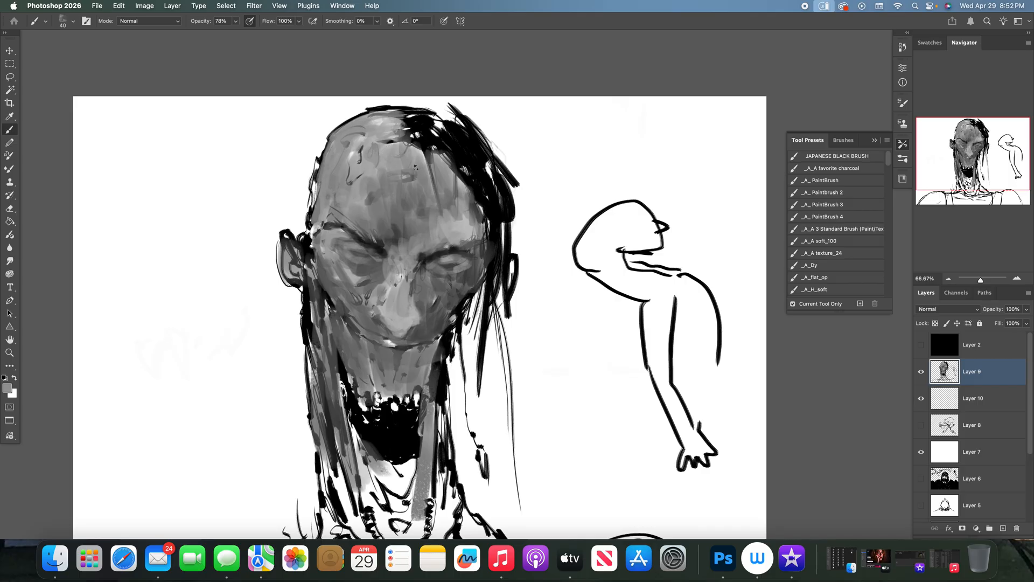
mouse_move(314, 226)
left_mouse_down()
mouse_move(311, 275)
mouse_move(327, 291)
mouse_move(308, 338)
mouse_move(310, 293)
mouse_move(331, 309)
mouse_move(290, 237)
mouse_move(287, 266)
mouse_move(303, 285)
mouse_move(299, 260)
mouse_move(307, 290)
left_mouse_up()
left_click(327, 295, "alt")
left_click(288, 263, "alt")
left_click(293, 264, "alt")
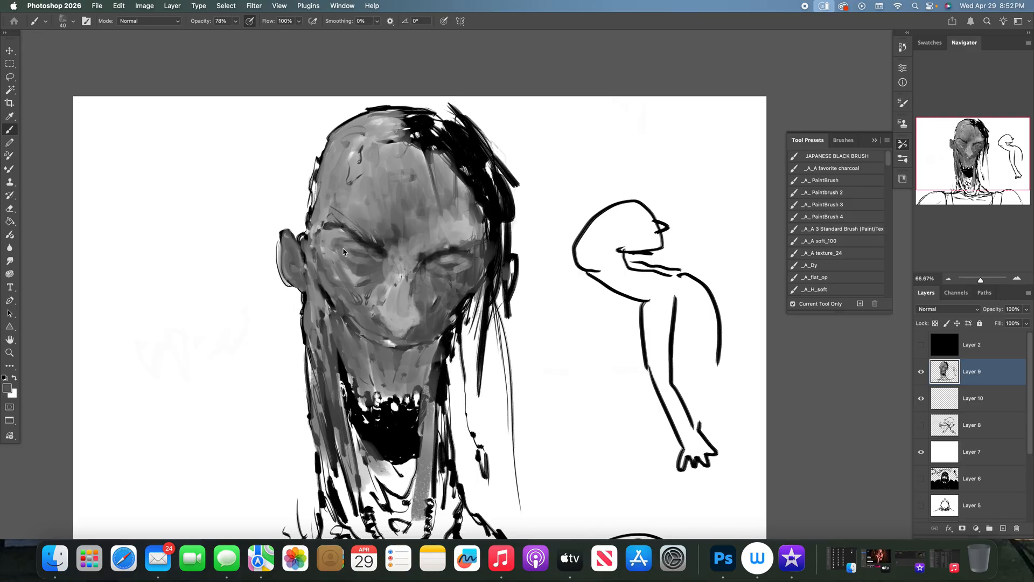
- Reduce the brush to 25 px and paint the left eye and its upper lid with sampled greys
key("bracketleft")
key("bracketleft")
key("bracketleft")
left_click_drag(342, 248, 372, 251)
left_click(350, 247, "alt")
left_click(339, 231, "alt")
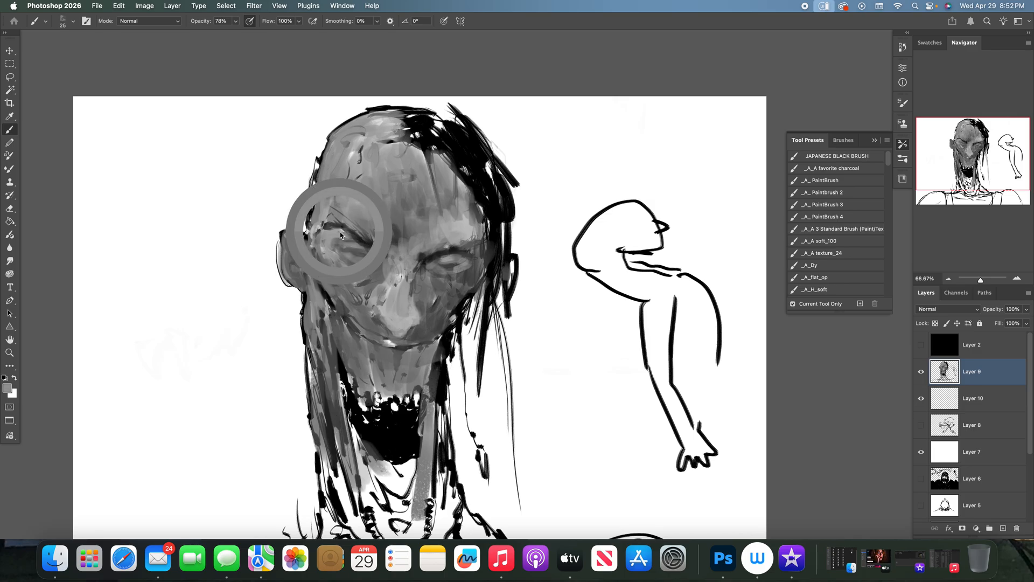
left_click_drag(327, 245, 352, 246)
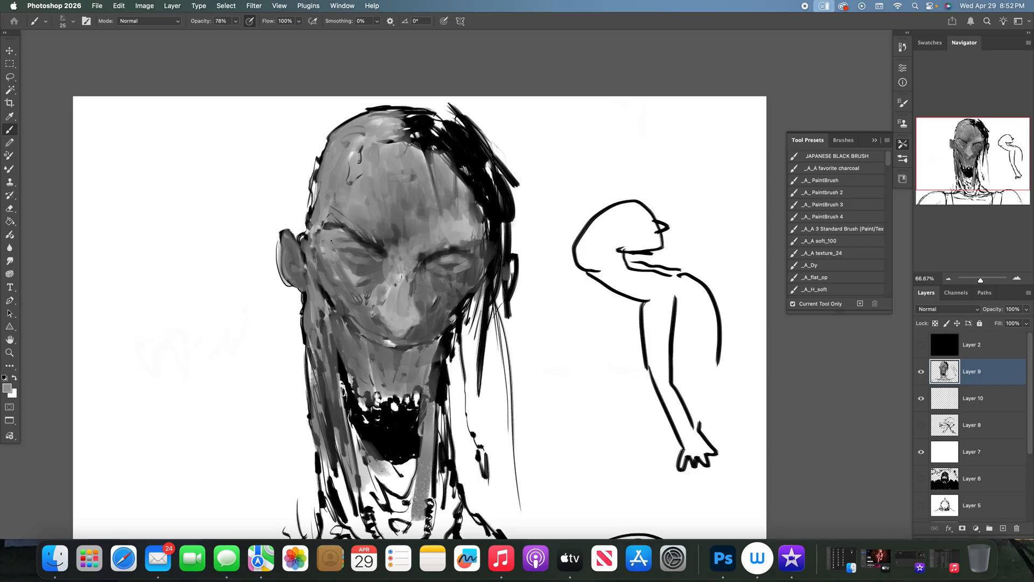
- Refine the eye creases, darken the left eyelid lines with a 15 px black brush and sample light grey from the nose bridge
left_click(360, 238, "alt")
left_click_drag(424, 251, 432, 248)
key("bracketleft")
key("d")
left_click(402, 279, "alt")
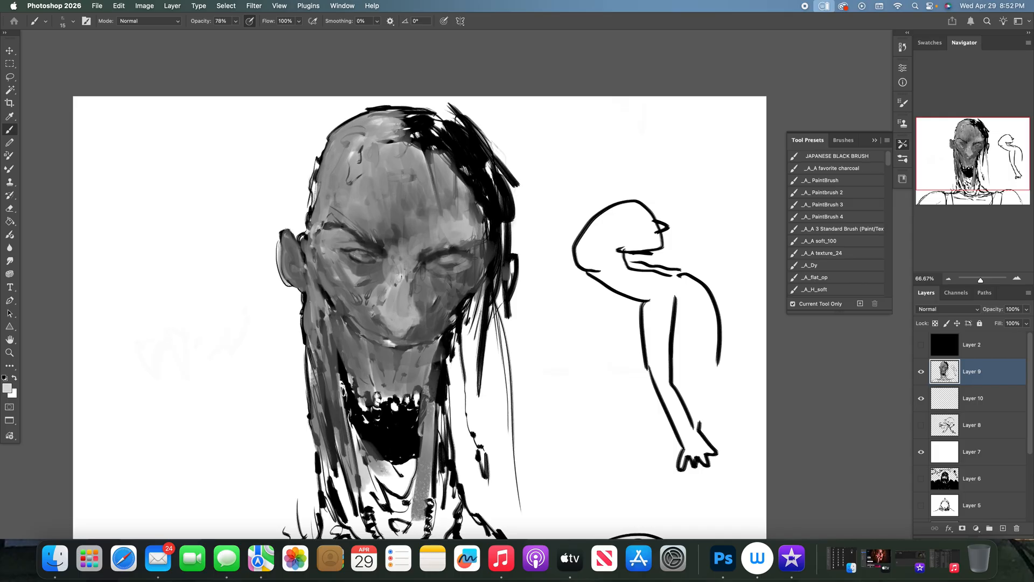
- Darken the left eye's lids and crease with black and soften the surrounding socket with grey using the 15 px brush
mouse_move(356, 248)
left_mouse_down()
mouse_move(346, 250)
mouse_move(360, 253)
left_mouse_up()
key("d")
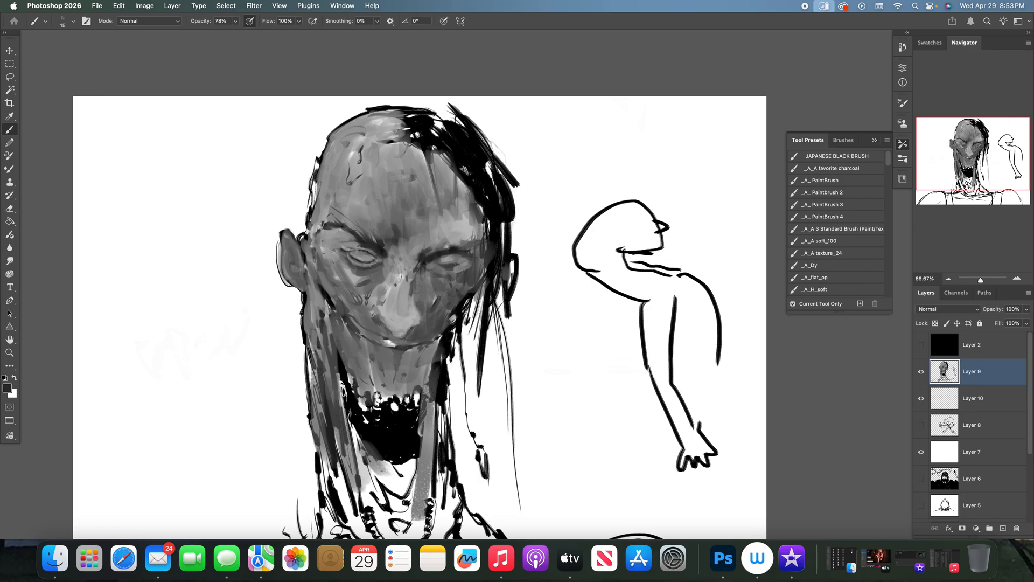
left_click_drag(351, 244, 349, 255)
left_click(355, 264, "alt")
left_click(359, 257, "alt")
left_click(344, 239, "alt")
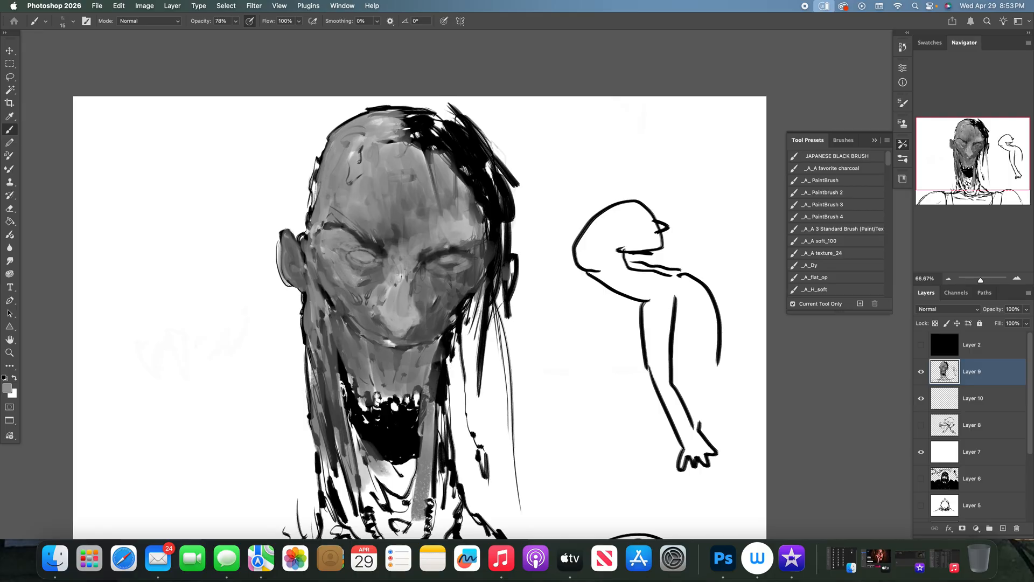
- Sample greys beside the nose bridge and paint dark strokes along the left brow out to the temple
left_click(380, 233, "alt")
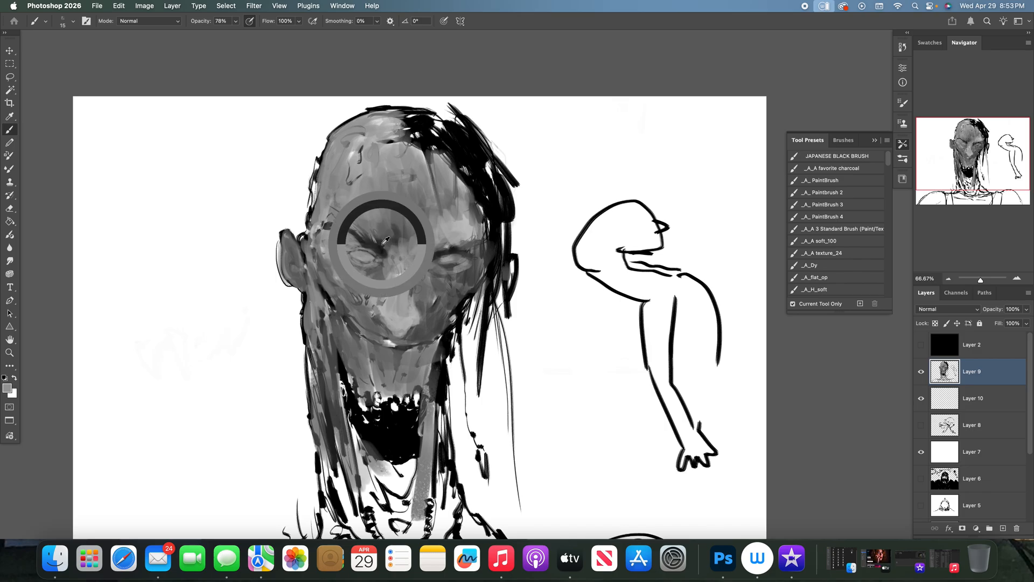
left_click(371, 249)
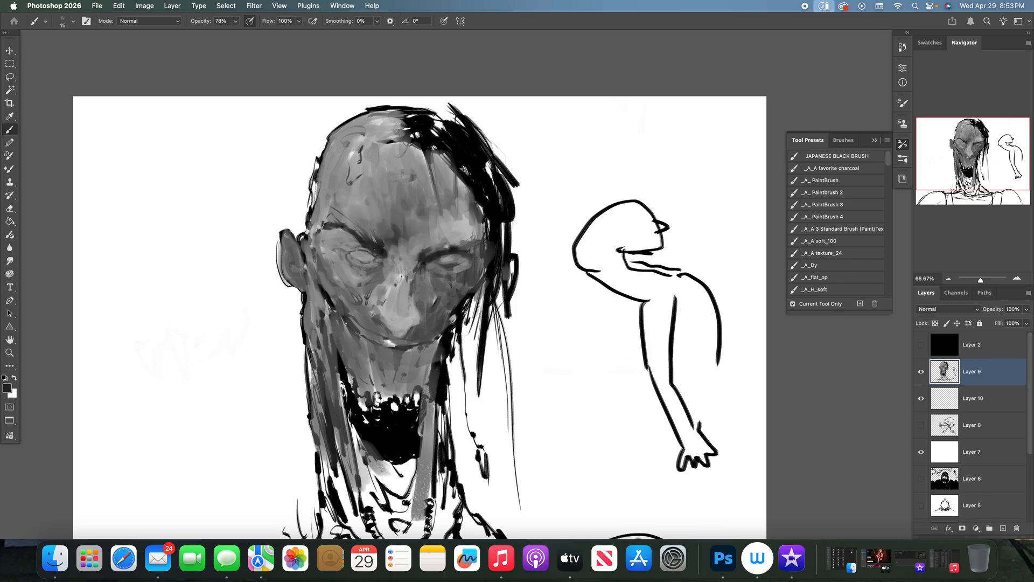
left_click_drag(364, 238, 336, 221)
left_click(342, 237, "alt")
left_click(320, 232, "alt")
left_click(372, 246, "alt")
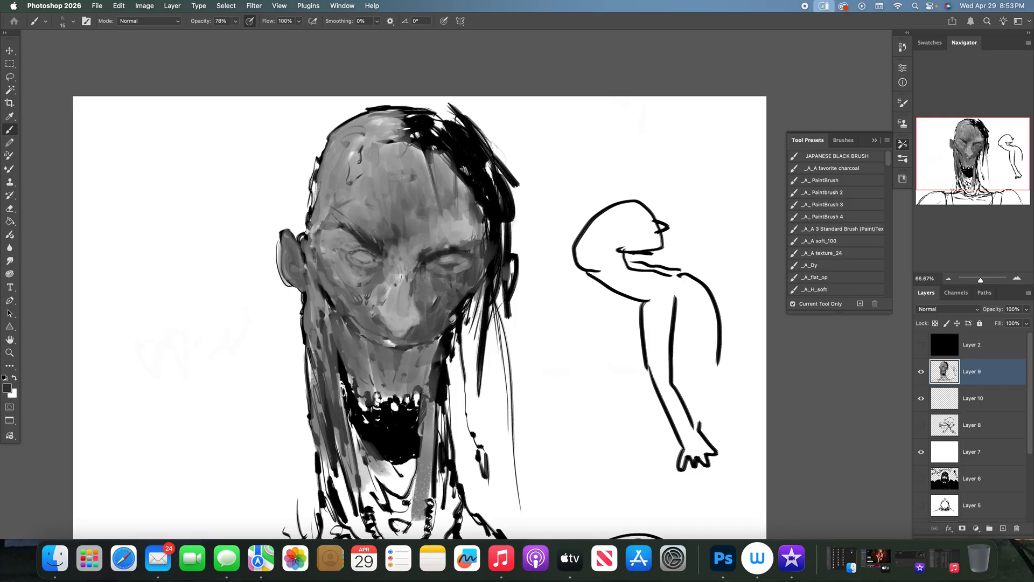
- Define the left eye's inner corner, eyeball and lower lid with sampled light and dark greys
left_click(369, 253, "alt")
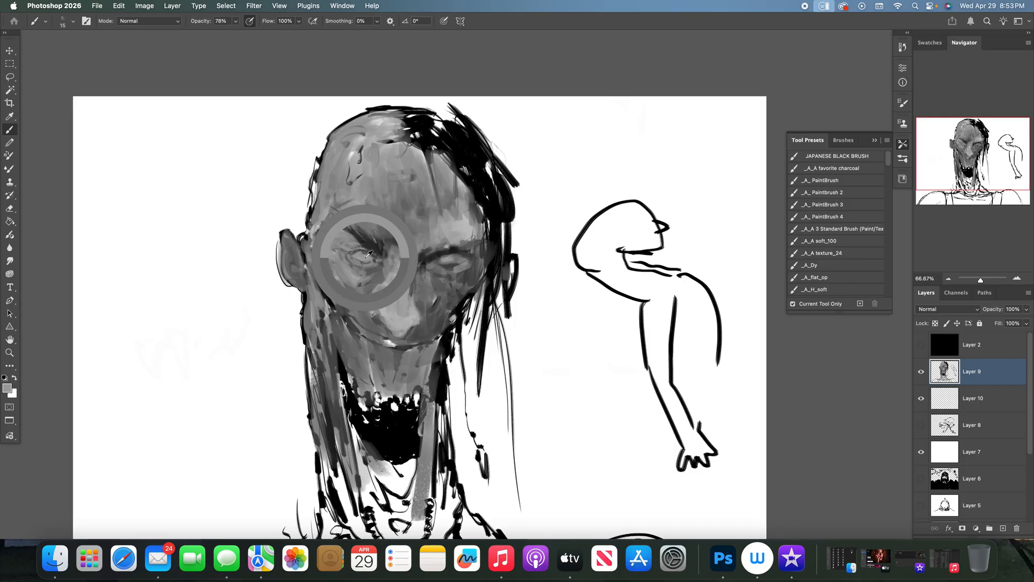
left_click(369, 253, "alt")
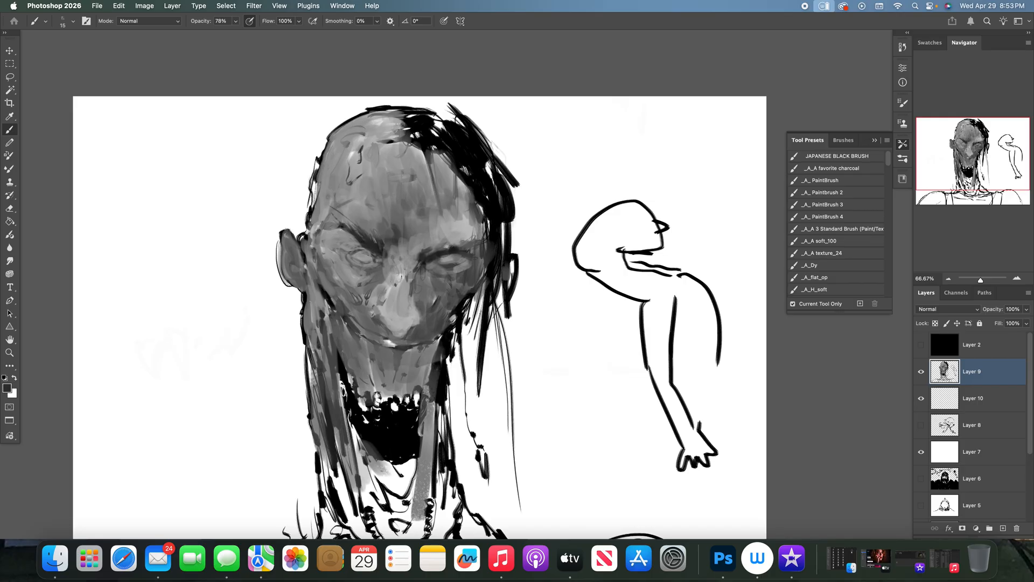
mouse_move(371, 257)
left_mouse_down()
mouse_move(348, 246)
mouse_move(352, 264)
mouse_move(365, 260)
left_mouse_up()
left_click(362, 258, "alt")
left_click(356, 251, "alt")
left_click_drag(356, 252, 374, 259)
left_click(353, 264, "alt")
left_click(351, 263, "alt")
left_click(368, 250, "alt")
left_click(374, 262, "alt")
- Paint the right eye's lids, inner corner and lower socket with dark and mid grey strokes
left_click_drag(444, 271, 440, 265)
left_click(434, 259, "alt")
left_click_drag(433, 262, 454, 269)
left_click(439, 263, "alt")
left_click(434, 258, "alt")
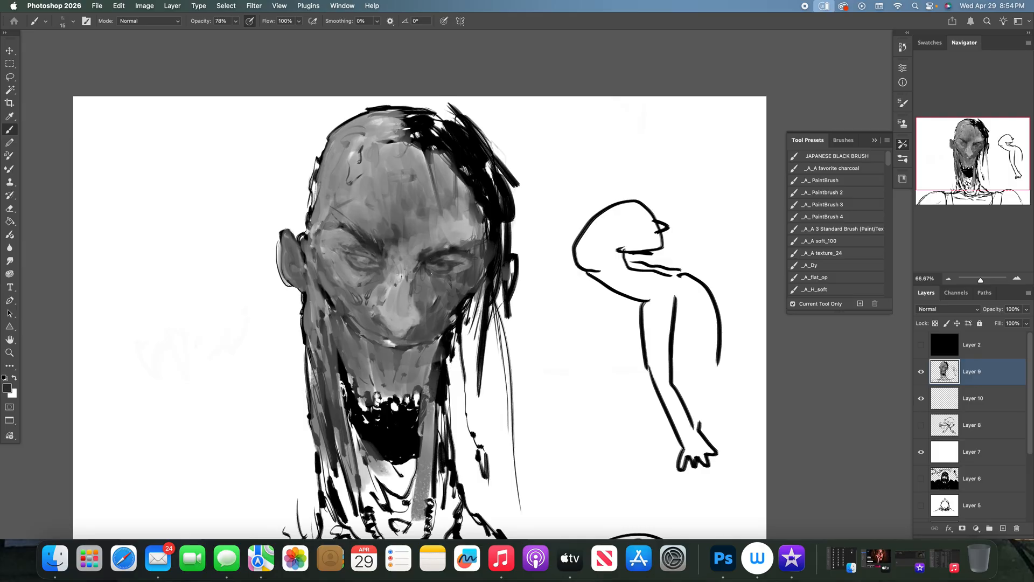
left_click(462, 270, "alt")
- Shade the right brow, both sides of the nose bridge and the right eye socket with sampled greys
left_click(440, 259, "alt")
left_click(439, 242, "alt")
left_click(424, 255, "alt")
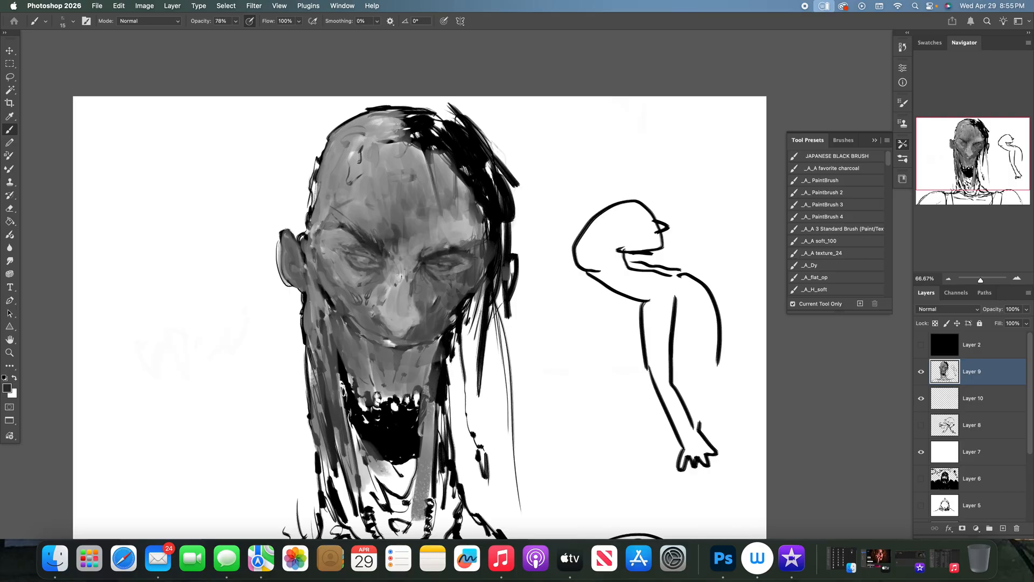
left_click_drag(397, 261, 390, 265)
left_click(414, 258, "alt")
left_click_drag(418, 246, 415, 257)
left_click(413, 254, "alt")
left_click(439, 230, "alt")
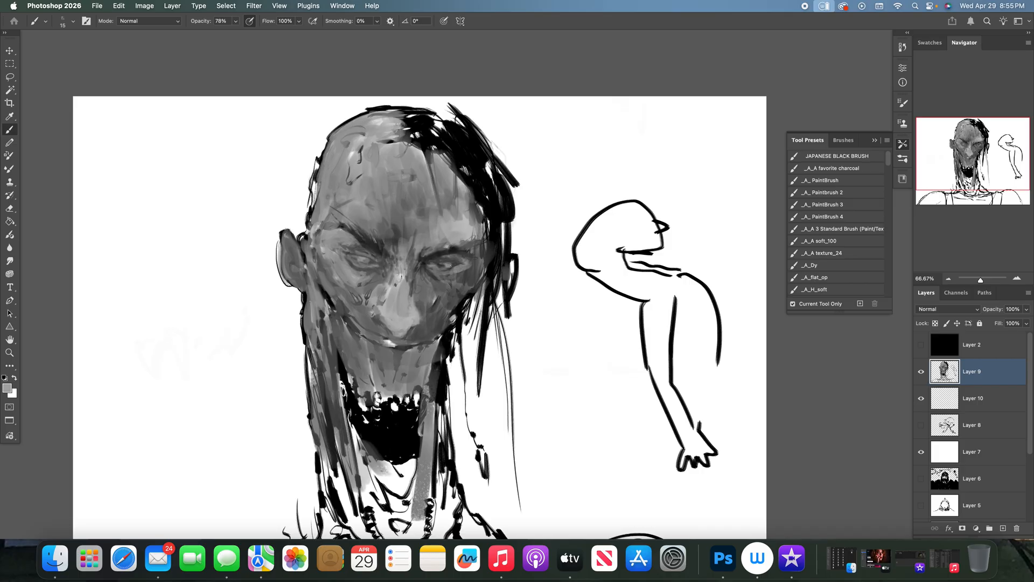
left_click(455, 267, "alt")
- Trim the outer edge of the right cheek with white strokes from the temple down to the jaw
left_click(474, 304, "alt")
mouse_move(476, 296)
left_mouse_down()
mouse_move(482, 249)
mouse_move(467, 312)
left_mouse_up()
left_click_drag(483, 254, 476, 329)
left_click_drag(480, 276, 466, 326)
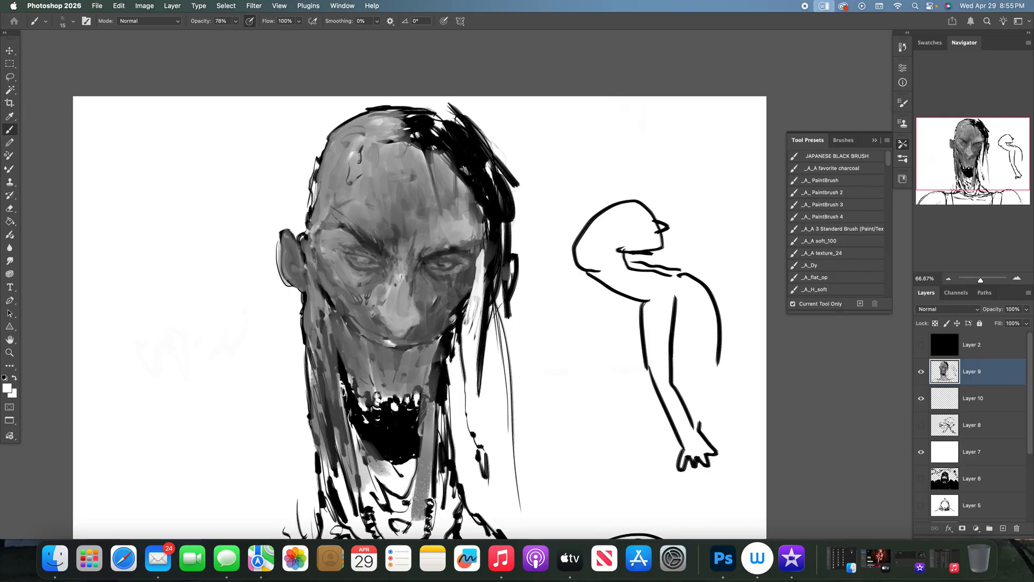
- Sample a mid grey between the brows and shade the forehead and right temple
left_click(395, 235, "alt")
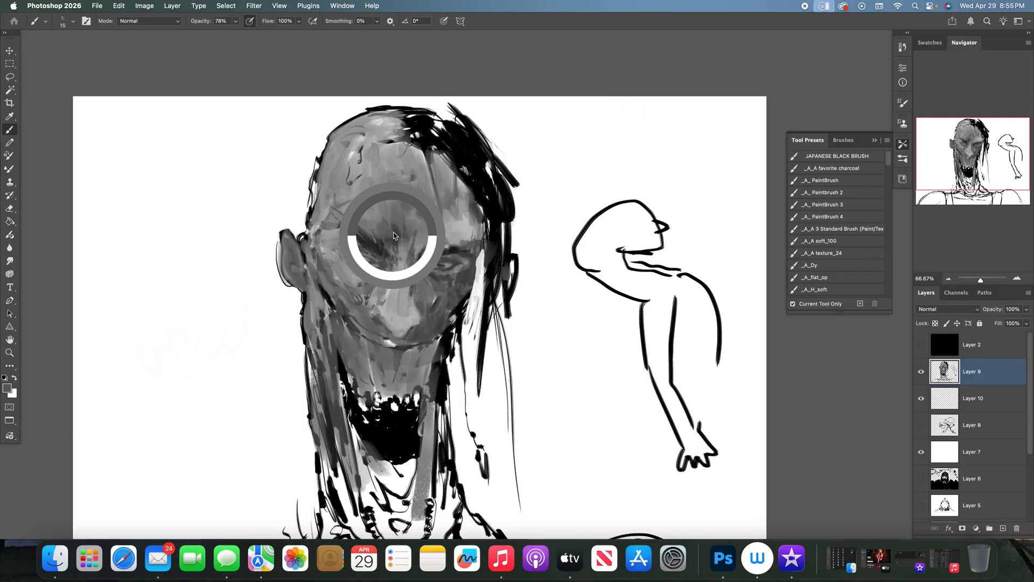
mouse_move(380, 215)
left_mouse_down()
mouse_move(366, 230)
mouse_move(400, 185)
mouse_move(462, 243)
mouse_move(468, 213)
mouse_move(474, 240)
left_mouse_up()
left_click_drag(472, 220, 480, 238)
left_click_drag(469, 186, 467, 223)
left_click_drag(460, 184, 464, 219)
- Draw long black hair strands from the right hairline down past the temple and cheek to below the jaw
left_click(477, 161, "alt")
left_click_drag(461, 167, 486, 234)
left_click_drag(468, 186, 476, 358)
left_click_drag(479, 226, 479, 317)
left_click_drag(476, 202, 485, 242)
mouse_move(476, 201)
left_mouse_down()
mouse_move(482, 232)
mouse_move(474, 203)
left_mouse_up()
mouse_move(459, 173)
left_mouse_down()
mouse_move(477, 252)
mouse_move(487, 399)
left_mouse_up()
left_click_drag(481, 359, 489, 457)
left_click_drag(486, 330, 488, 349)
left_click_drag(490, 292, 489, 322)
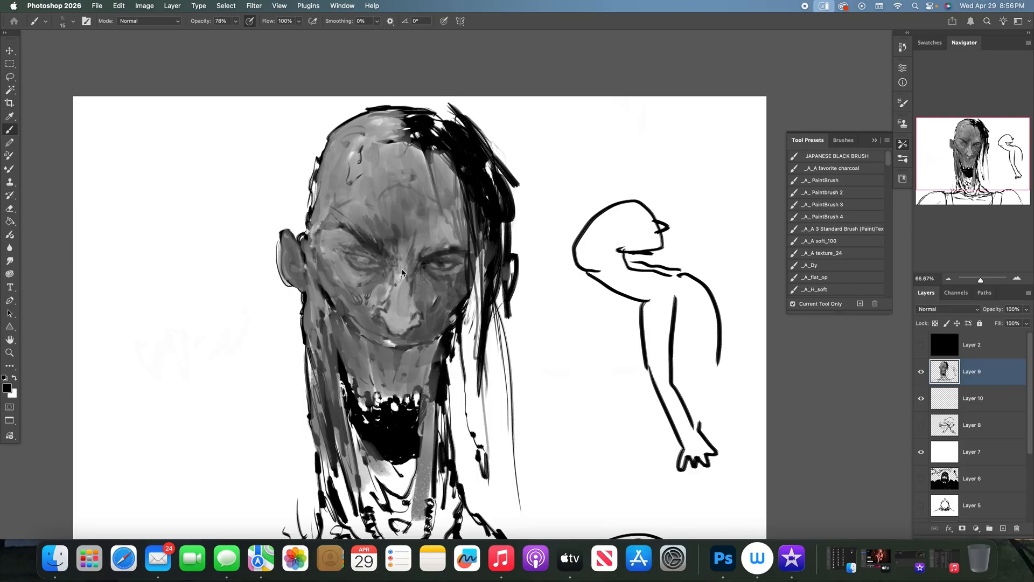
- Shade above the left brow and hatch grey strokes along the left temple and side of the forehead
mouse_move(358, 225)
left_mouse_down()
mouse_move(345, 239)
mouse_move(343, 219)
mouse_move(342, 233)
mouse_move(316, 248)
mouse_move(337, 201)
mouse_move(323, 221)
left_mouse_up()
left_click(343, 217, "alt")
left_click(343, 232, "alt")
left_click_drag(330, 195, 312, 237)
mouse_move(322, 197)
left_mouse_down()
mouse_move(315, 221)
mouse_move(331, 171)
mouse_move(322, 206)
left_mouse_up()
mouse_move(324, 148)
left_mouse_down()
mouse_move(315, 210)
mouse_move(343, 134)
mouse_move(332, 164)
left_mouse_up()
left_click_drag(341, 160, 326, 180)
left_click_drag(343, 166, 331, 192)
left_click_drag(343, 184, 335, 211)
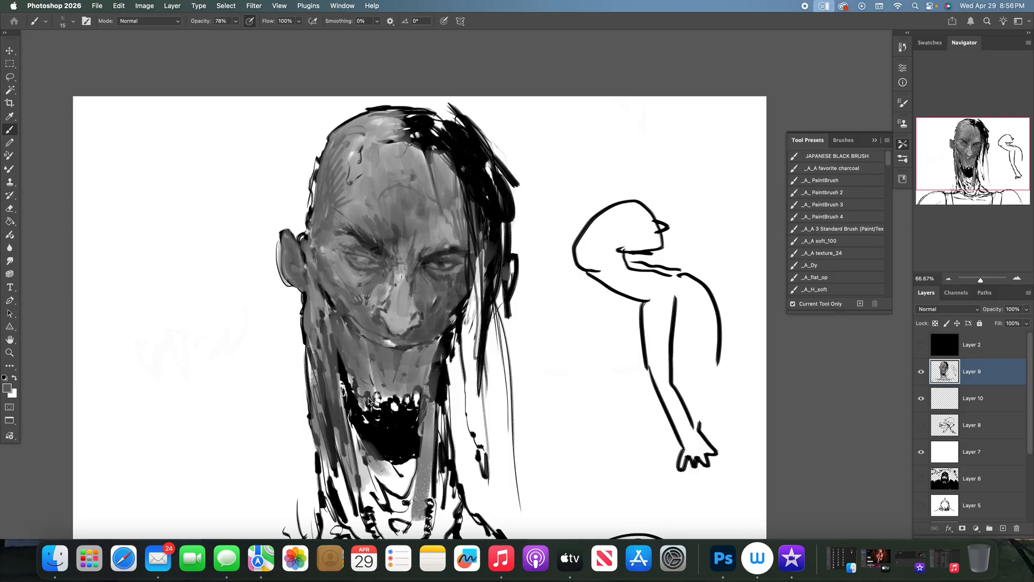
- Extend the black hair on the right with a long strand running down beside the face
key("super+minus")
key("super+minus")
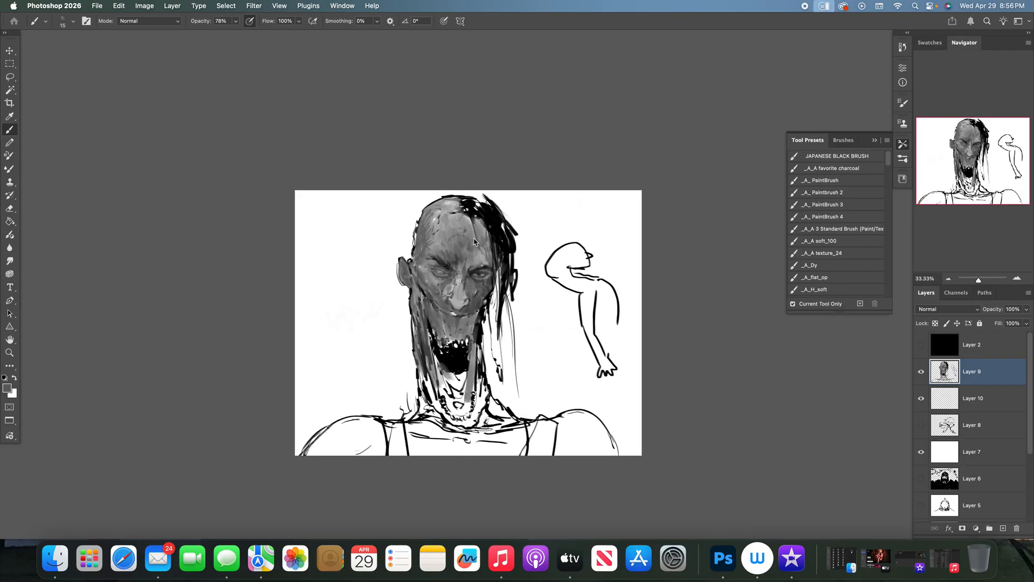
left_click(495, 229, "alt")
left_click_drag(497, 251, 501, 370)
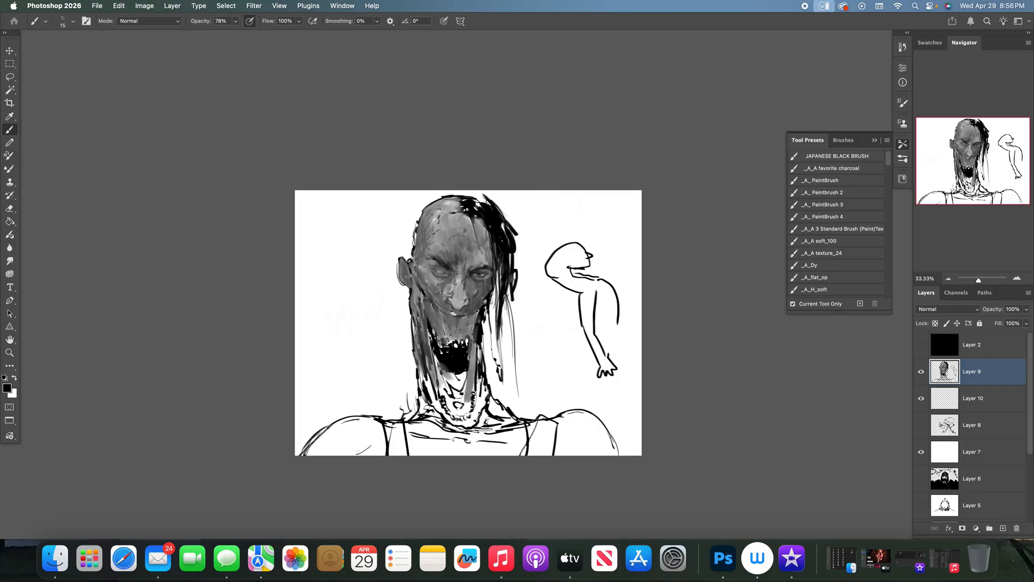